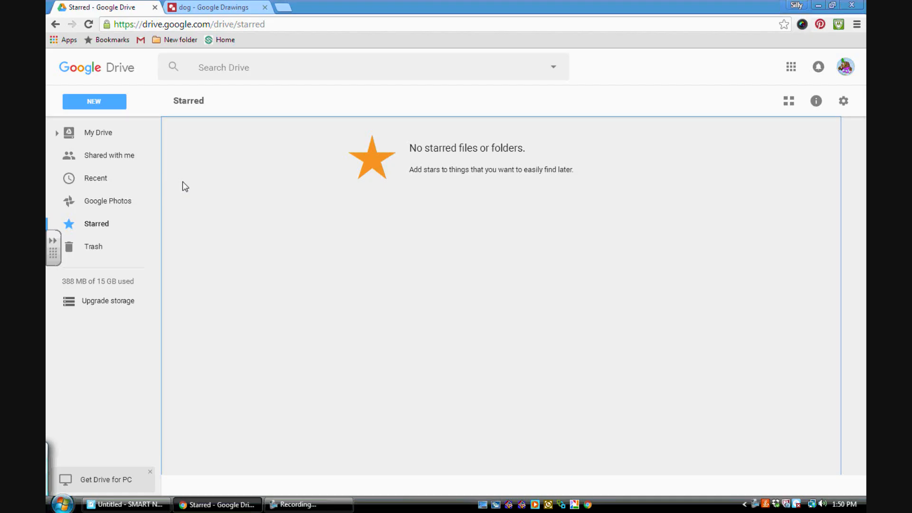
Create a new Google Drawings file from Google Drive.
click(103, 103)
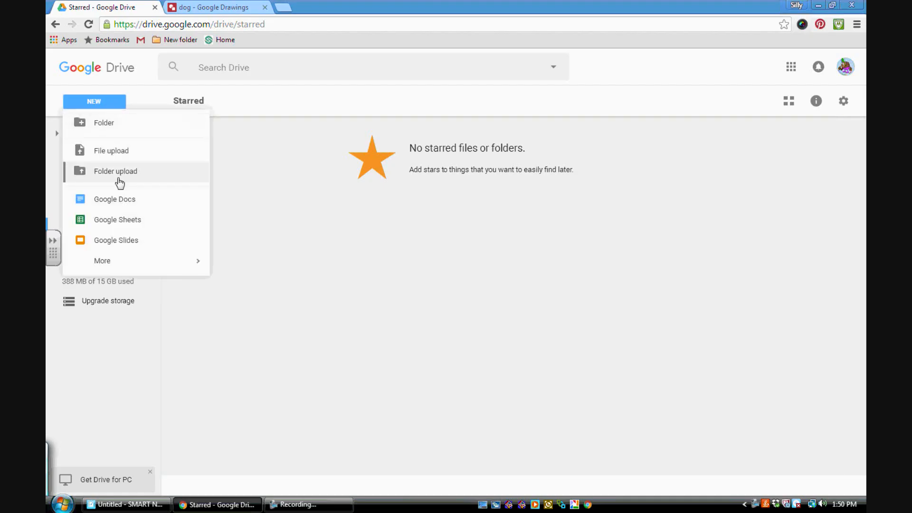
mouse_move(170, 264)
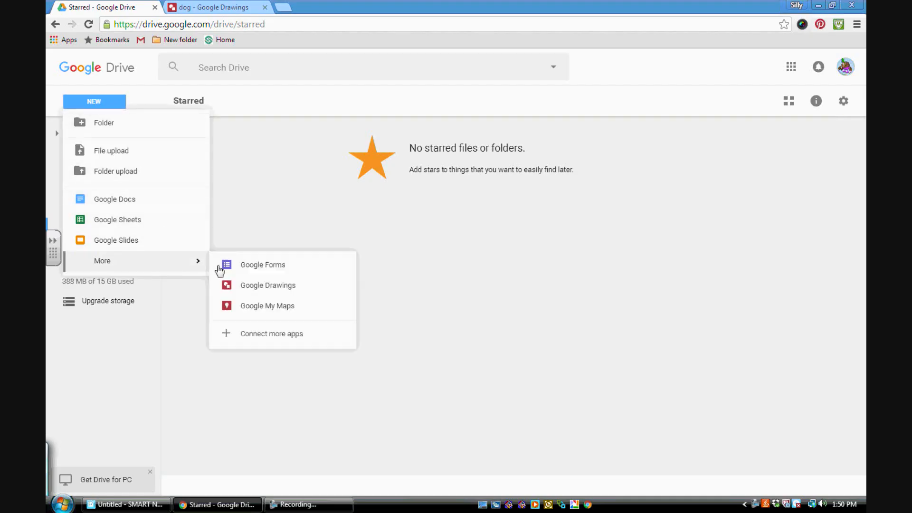
click(269, 291)
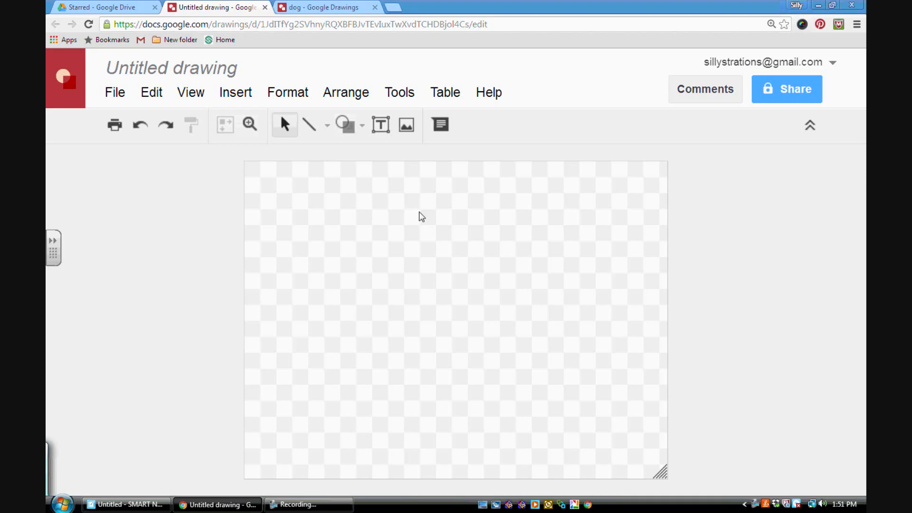
click(345, 125)
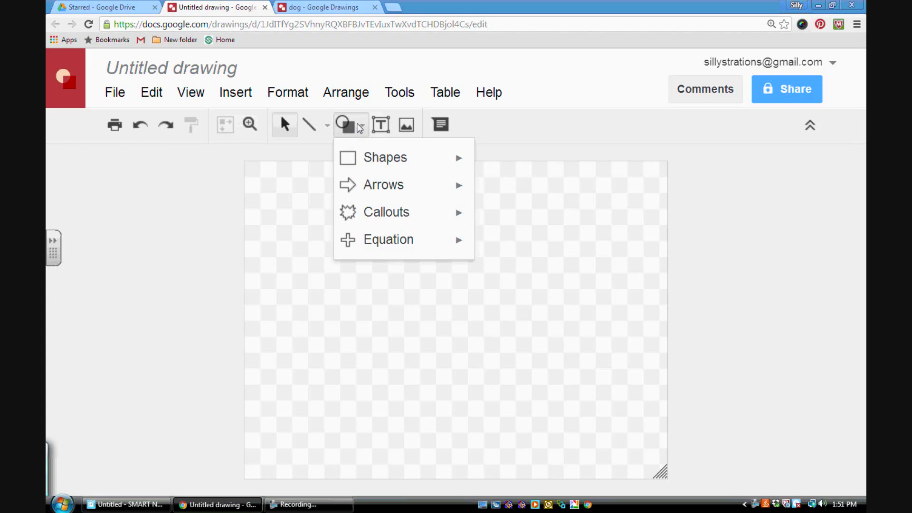
mouse_move(384, 162)
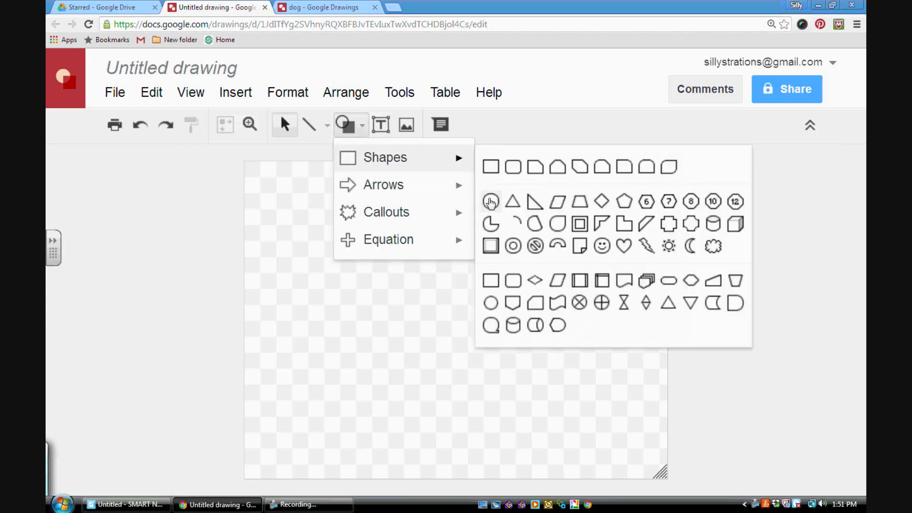
click(491, 202)
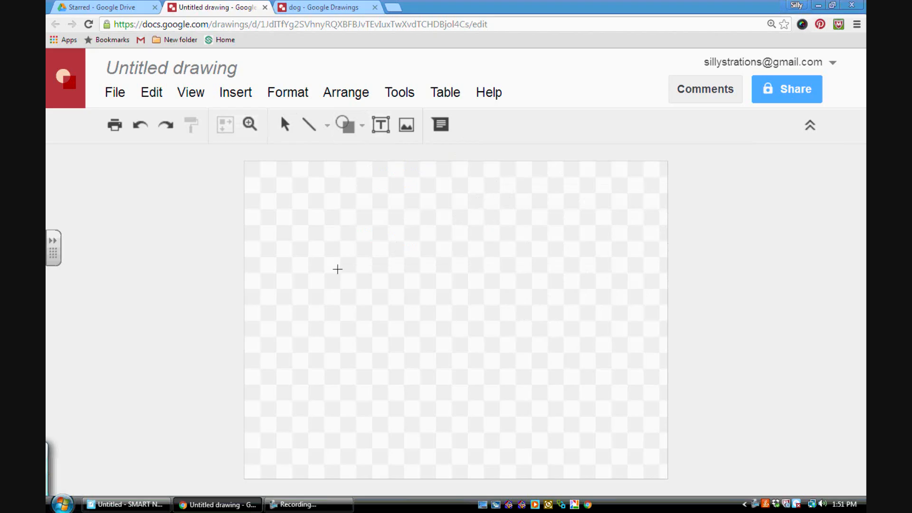
mouse_move(336, 224)
mouse_down()
mouse_move(412, 288)
mouse_move(484, 334)
mouse_move(441, 289)
mouse_move(489, 330)
mouse_move(444, 283)
mouse_move(393, 275)
mouse_move(314, 223)
mouse_move(432, 281)
mouse_move(302, 287)
mouse_move(407, 298)
mouse_move(475, 348)
mouse_move(446, 305)
mouse_move(495, 347)
mouse_up()
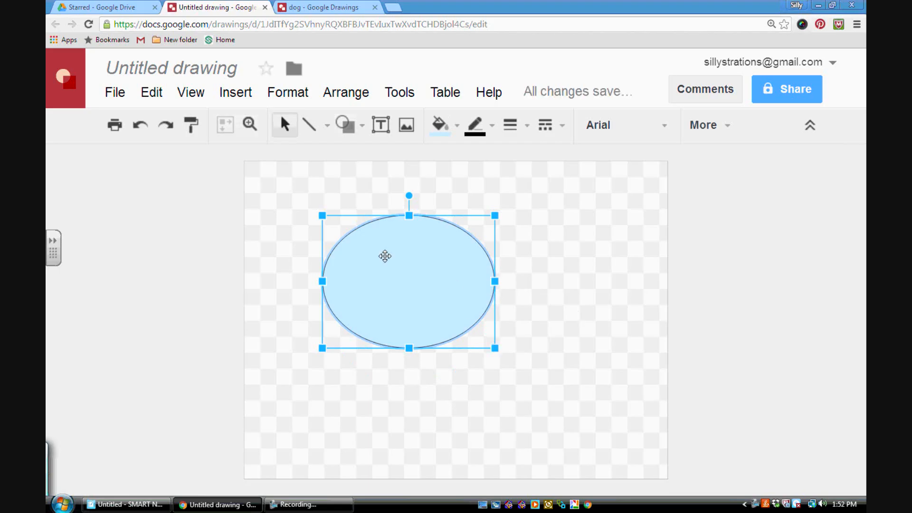
click(148, 95)
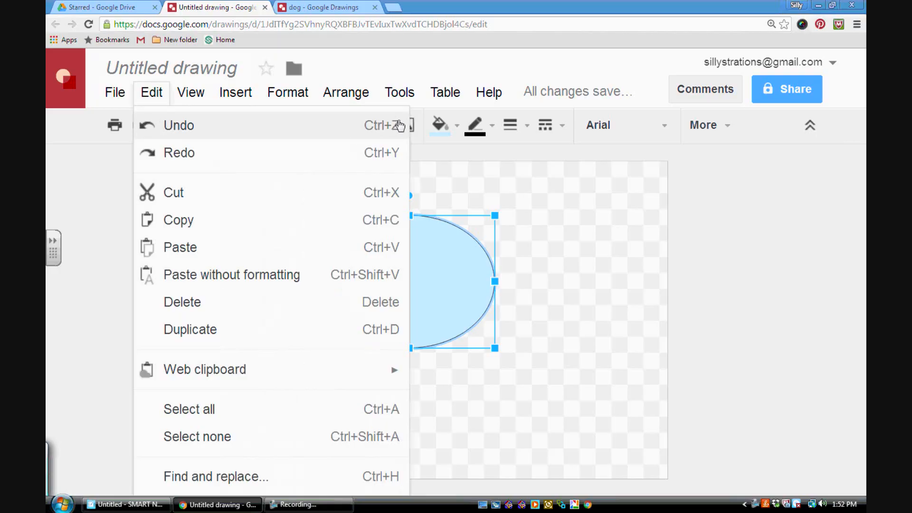
click(473, 206)
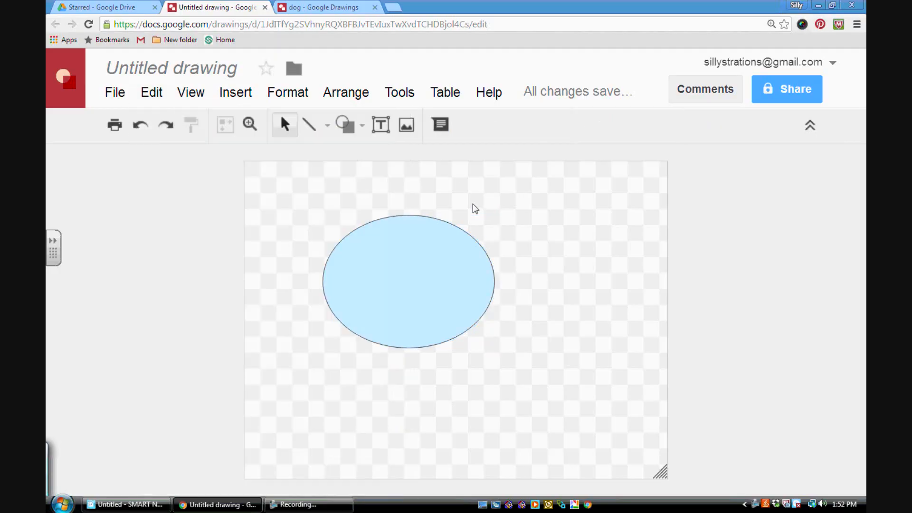
key(ctrl+z)
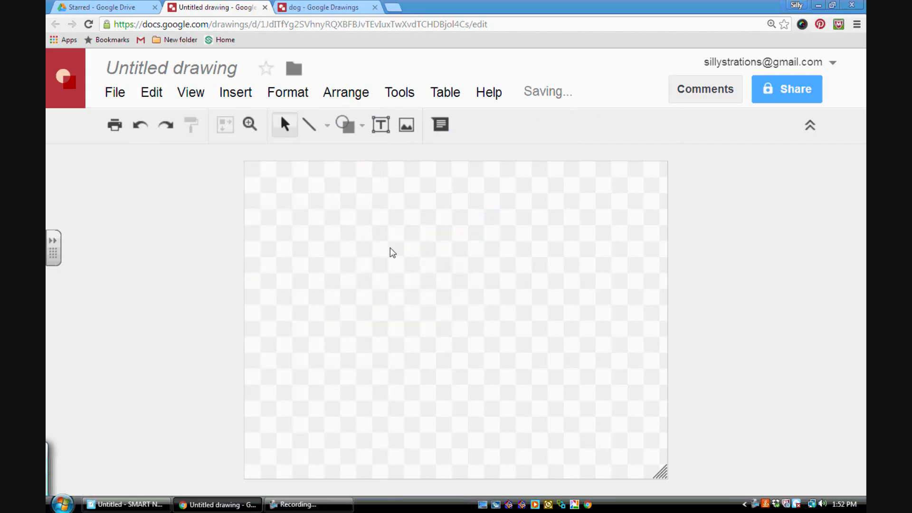
Draw a large perfect circle with the oval shape in the left half of the canvas.
click(345, 125)
mouse_move(376, 165)
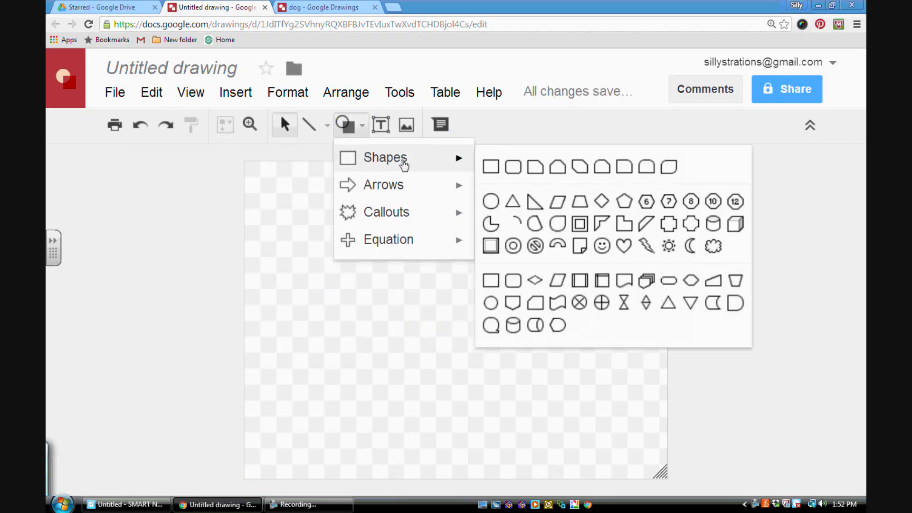
click(489, 200)
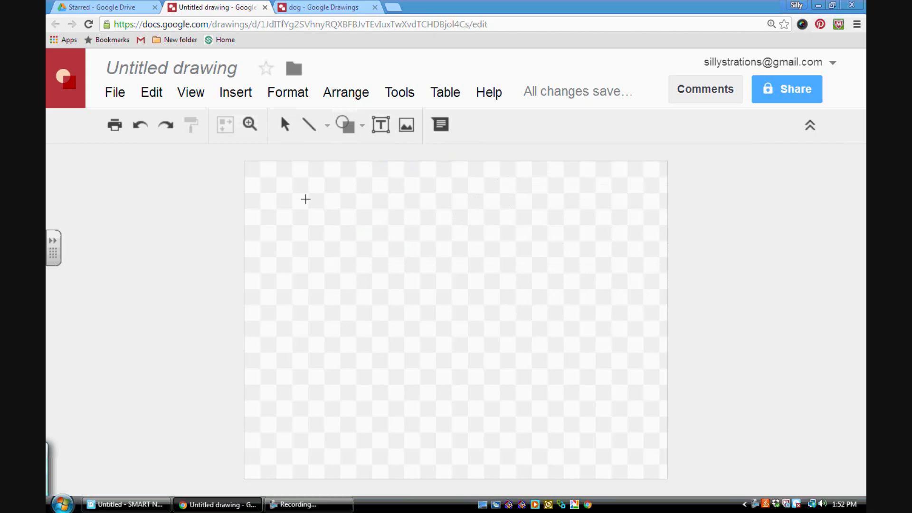
drag(306, 199, 491, 342)
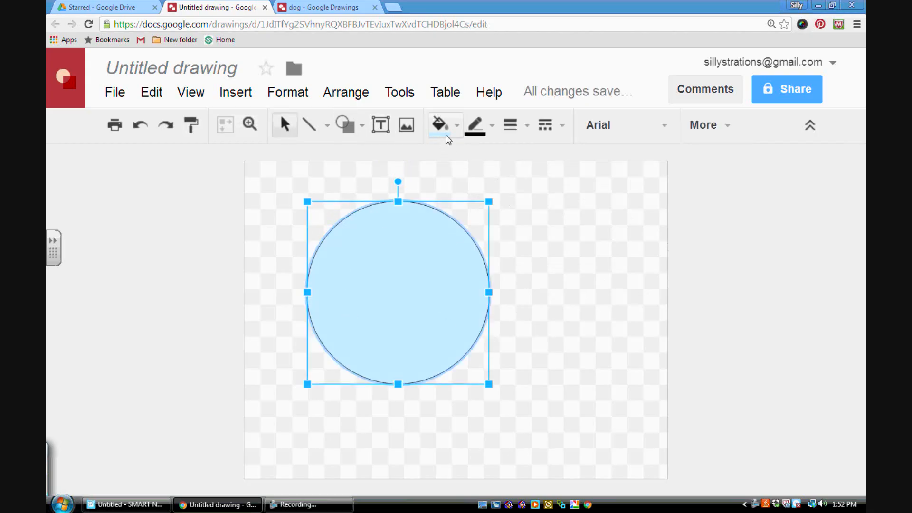
Fill the circle with a dark red-orange colour.
click(457, 127)
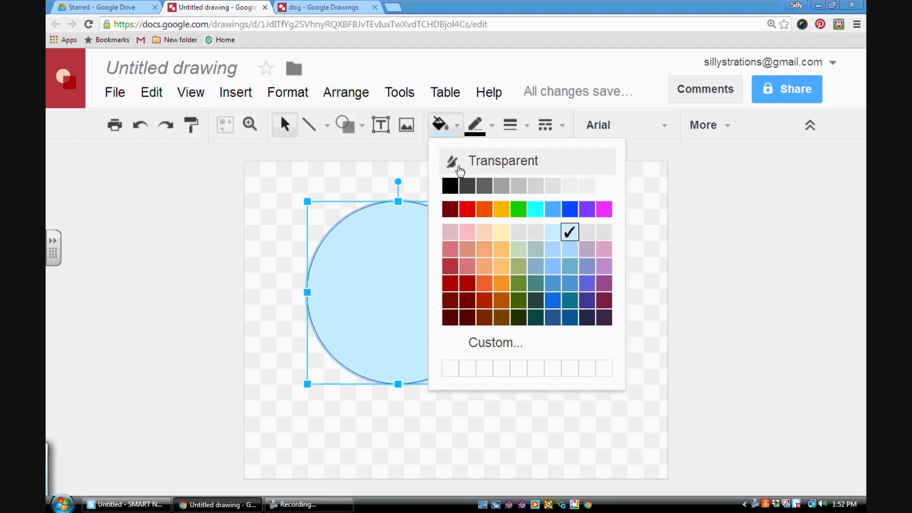
click(485, 300)
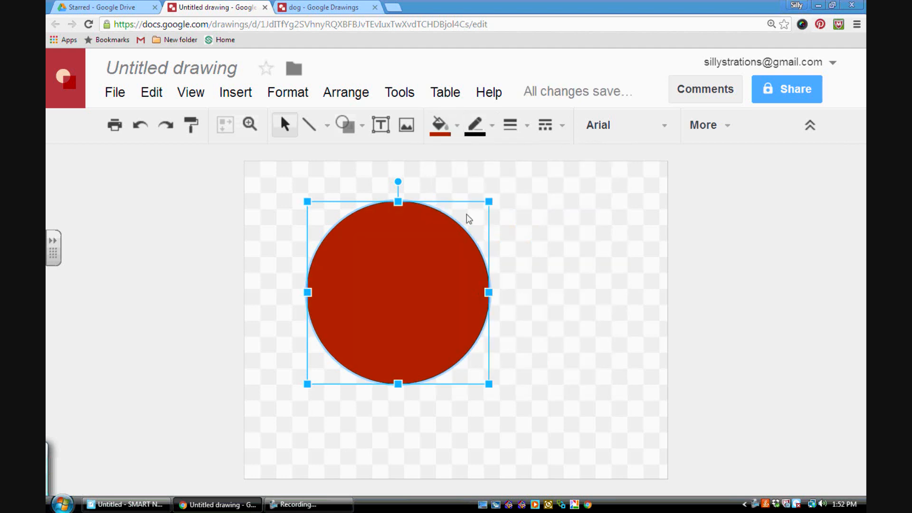
click(470, 184)
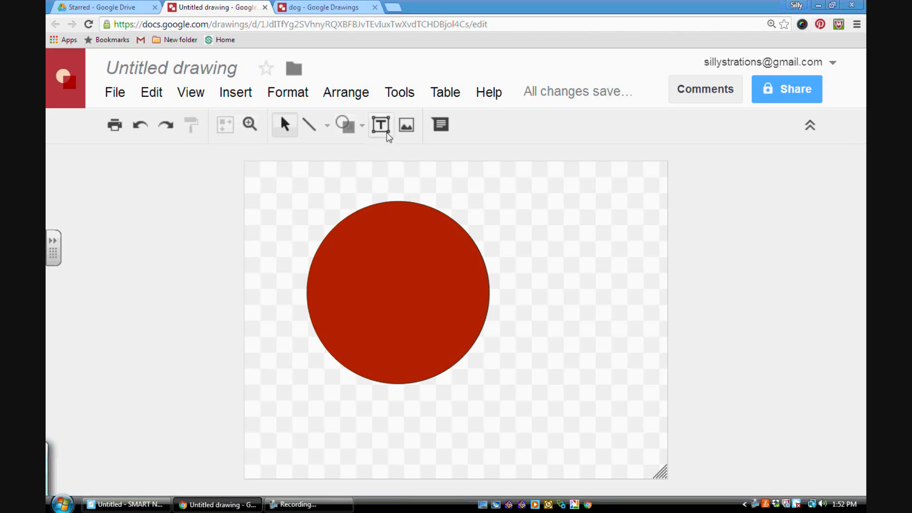
click(412, 235)
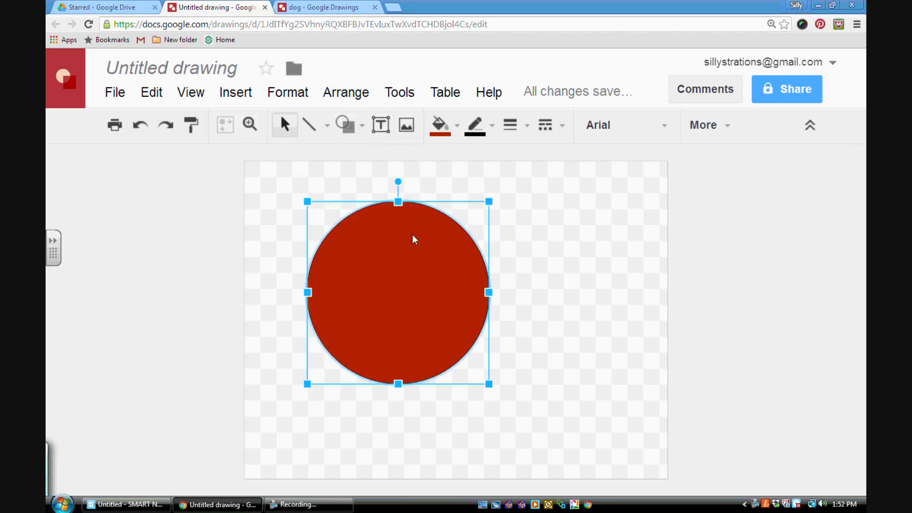
click(550, 220)
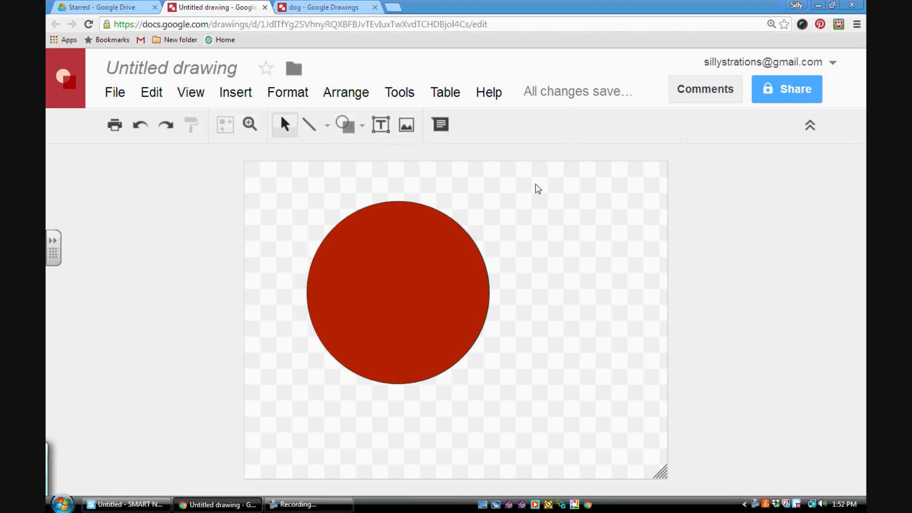
Make the red circle's outline transparent.
click(404, 253)
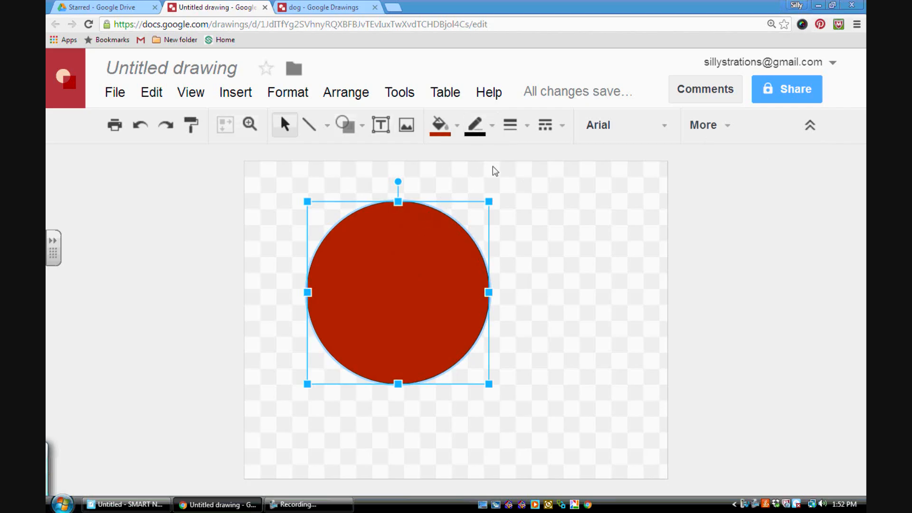
click(493, 127)
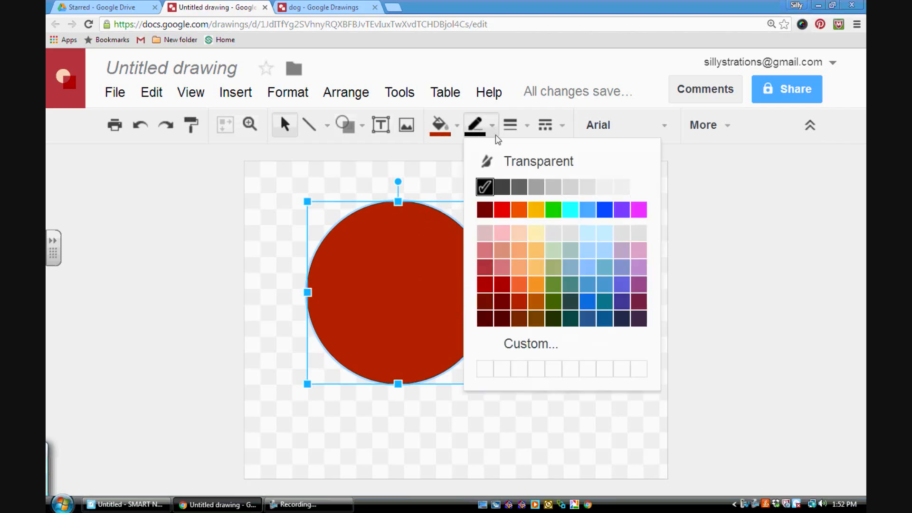
click(506, 161)
click(545, 206)
Duplicate the circle and arrange the two level with each other, partly overlapping side by side on the canvas.
drag(432, 264, 414, 281)
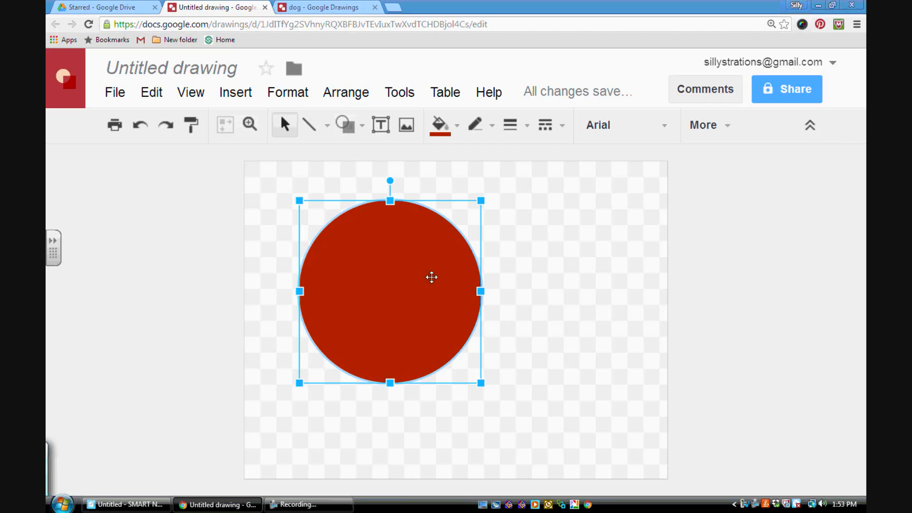
drag(422, 278, 419, 278)
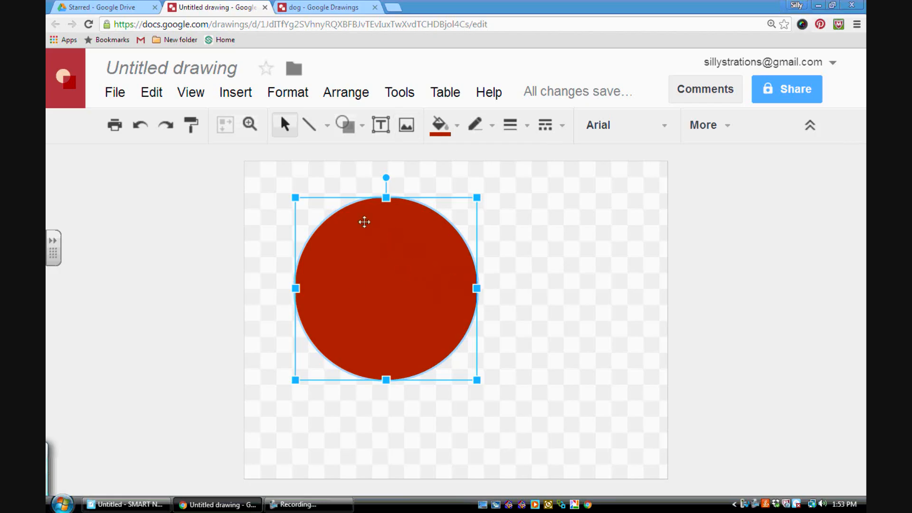
click(160, 99)
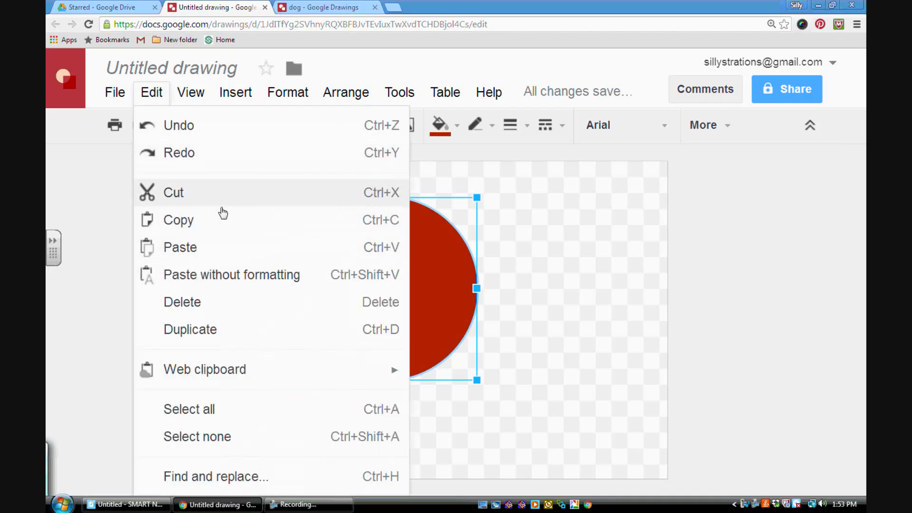
click(618, 229)
click(405, 276)
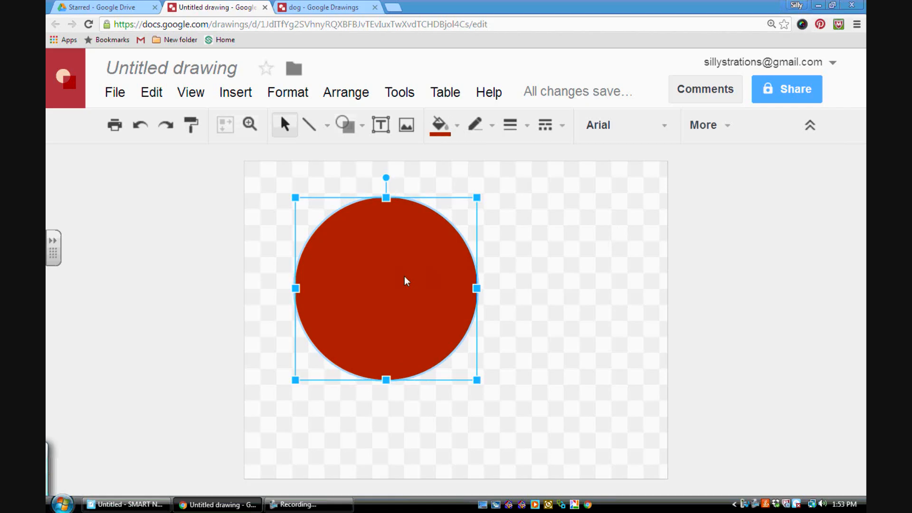
key(ctrl+d)
drag(405, 278, 525, 273)
drag(538, 273, 562, 279)
mouse_move(377, 271)
mouse_down()
mouse_move(373, 254)
mouse_move(380, 276)
mouse_up()
drag(525, 262, 467, 269)
drag(372, 271, 378, 270)
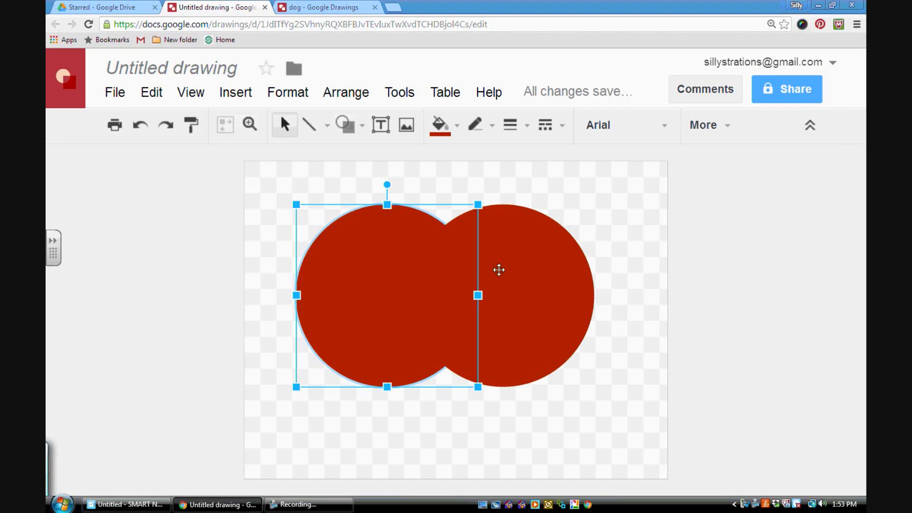
Duplicate the right-hand circle and place the copy off the canvas to the right as a spare.
click(531, 281)
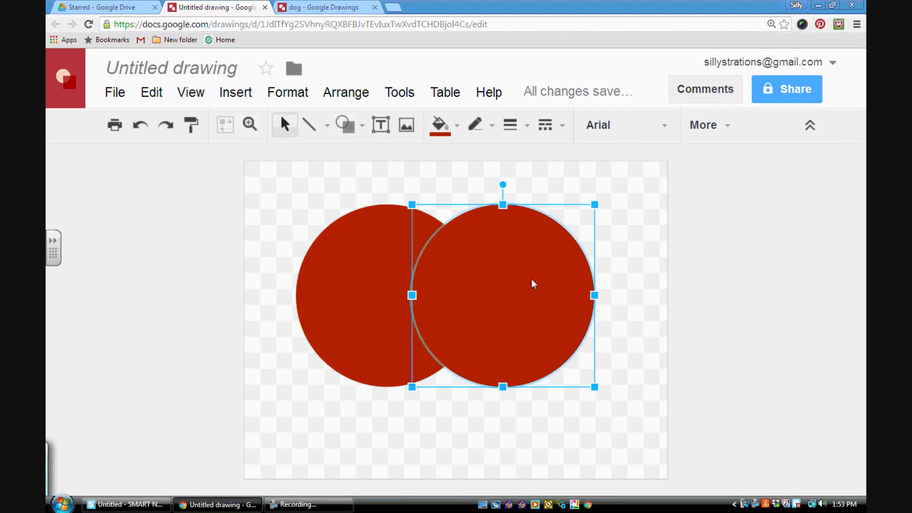
key(ctrl+d)
drag(532, 283, 813, 263)
Group the two overlapping circles on the canvas and move the group slightly up and to the right.
click(450, 298)
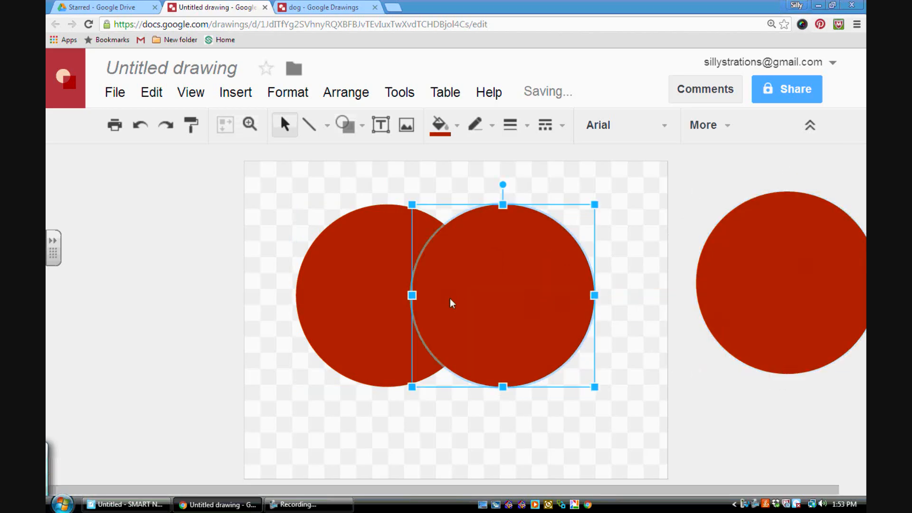
shift+click(376, 296)
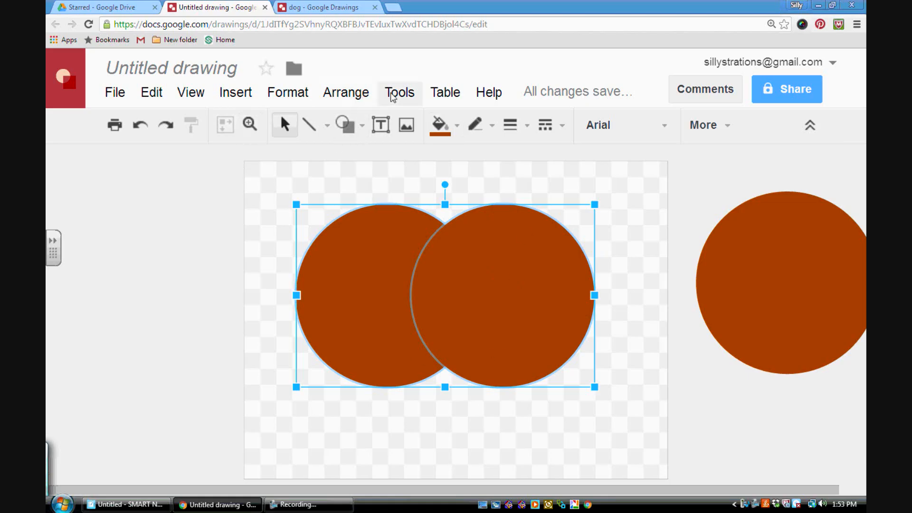
click(361, 94)
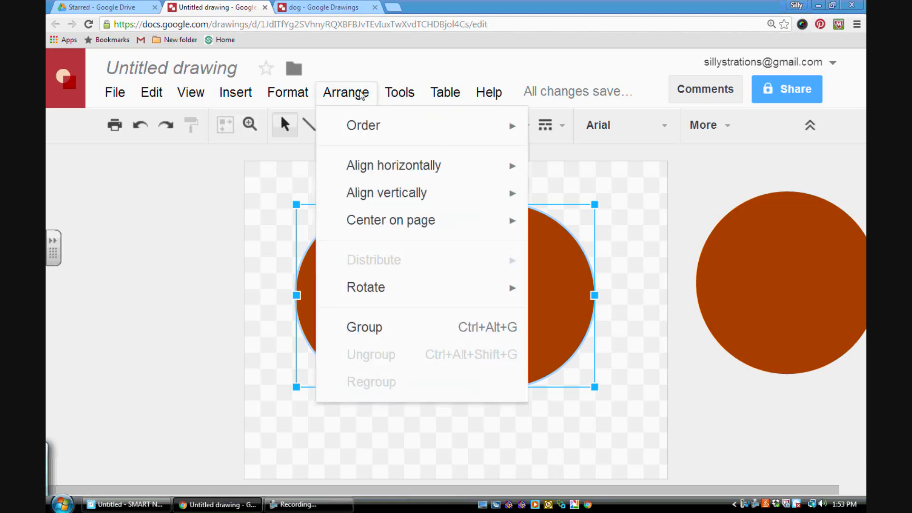
click(429, 326)
mouse_move(492, 271)
mouse_down()
mouse_move(401, 271)
mouse_move(512, 261)
mouse_move(498, 255)
mouse_up()
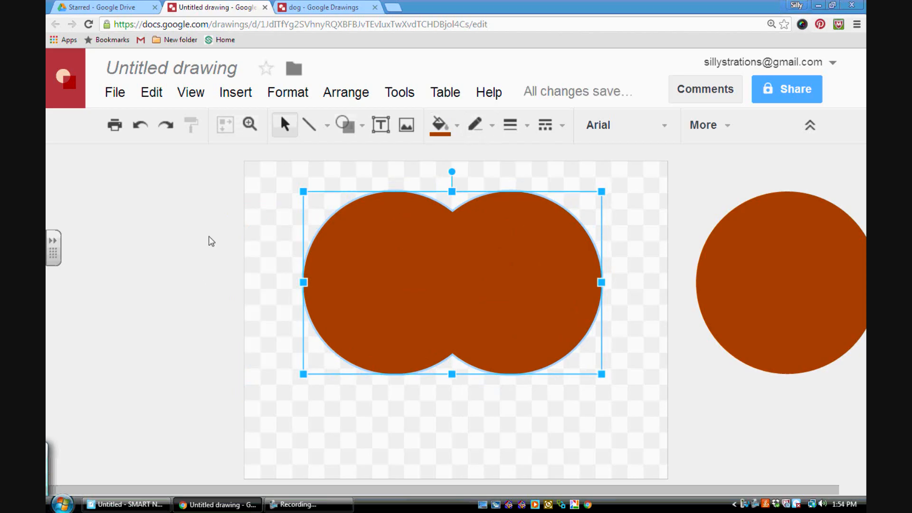
Paste a copy of the spare circle, center it over the lower part of the grouped circles, and fill it with a lighter orange.
drag(737, 292, 764, 260)
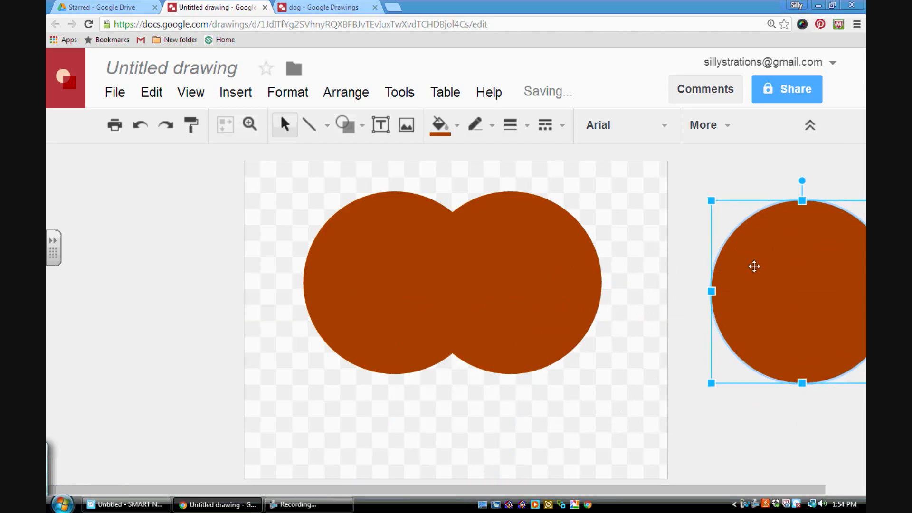
key(ctrl+v)
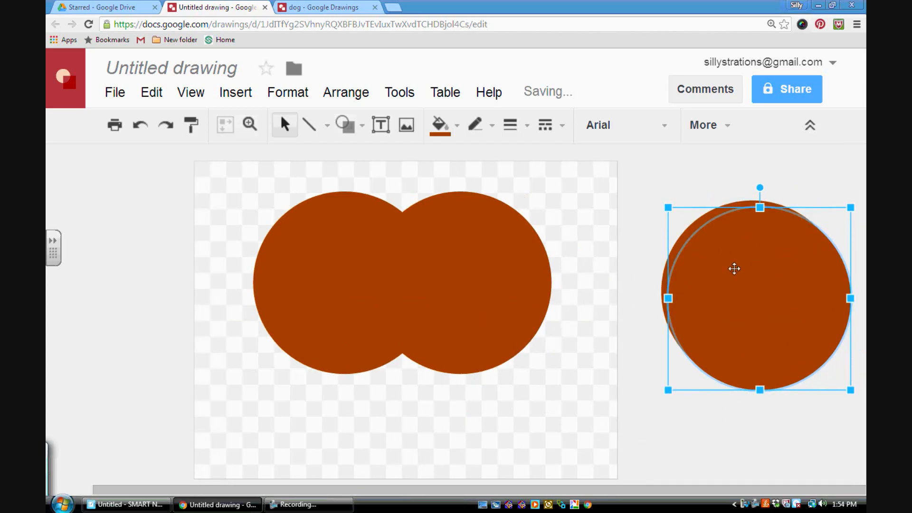
drag(734, 273, 379, 334)
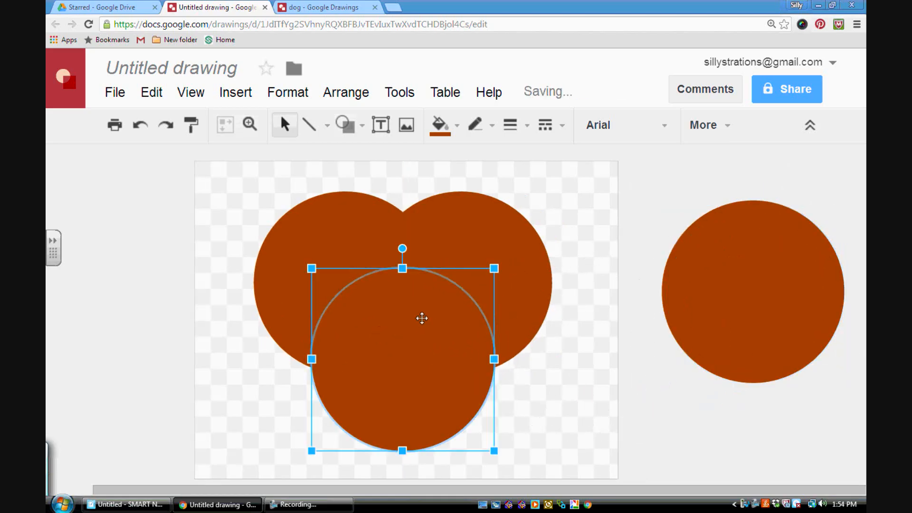
click(455, 126)
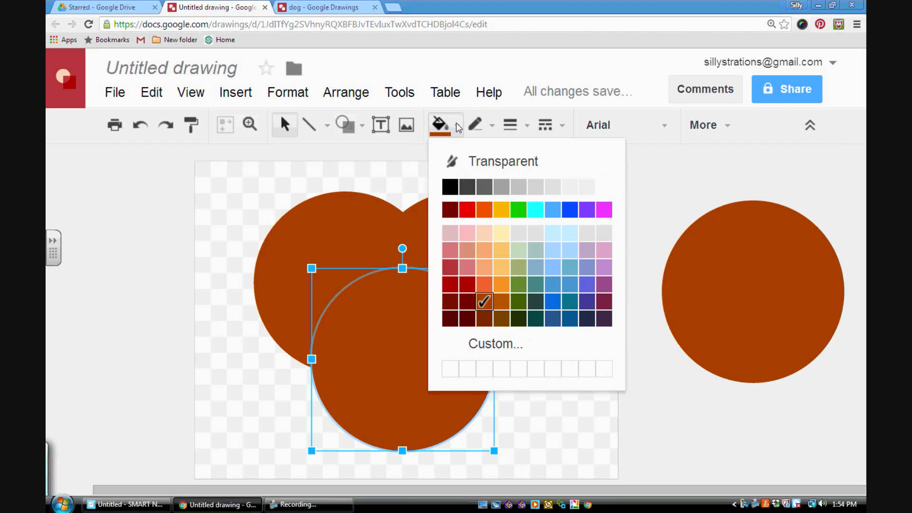
click(485, 285)
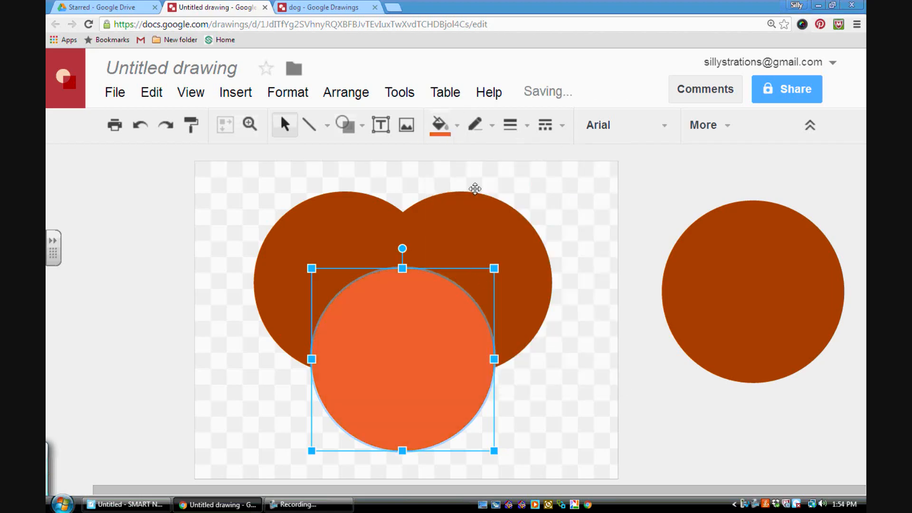
Fill the lower circle with dark brown and send it to the back, shifting it slightly up and left behind the grouped circles.
click(459, 127)
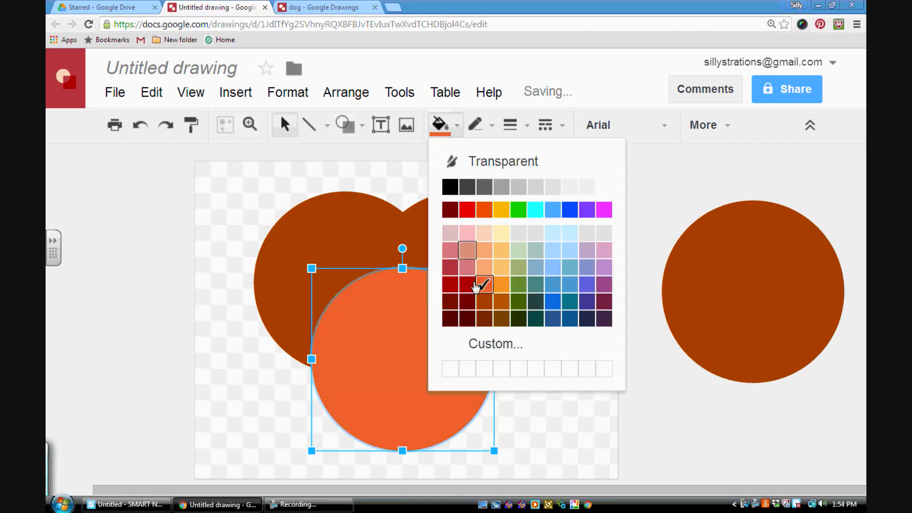
click(484, 319)
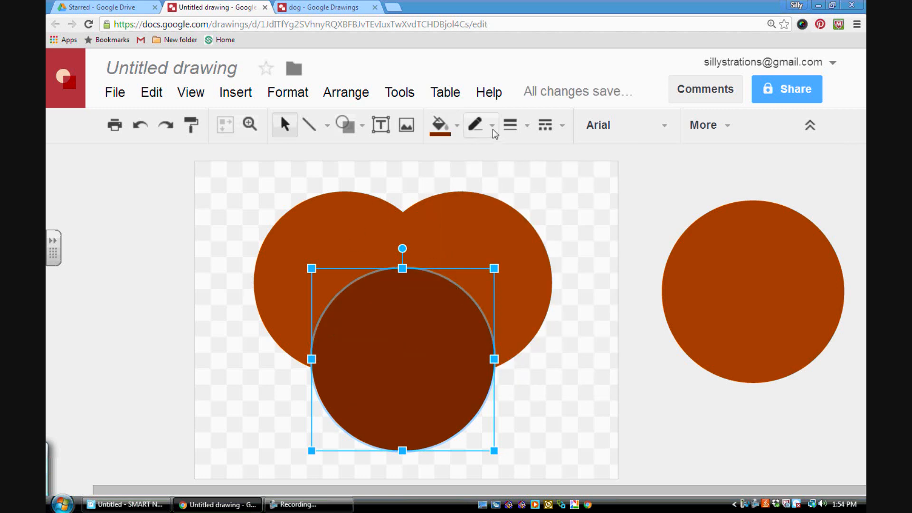
click(362, 95)
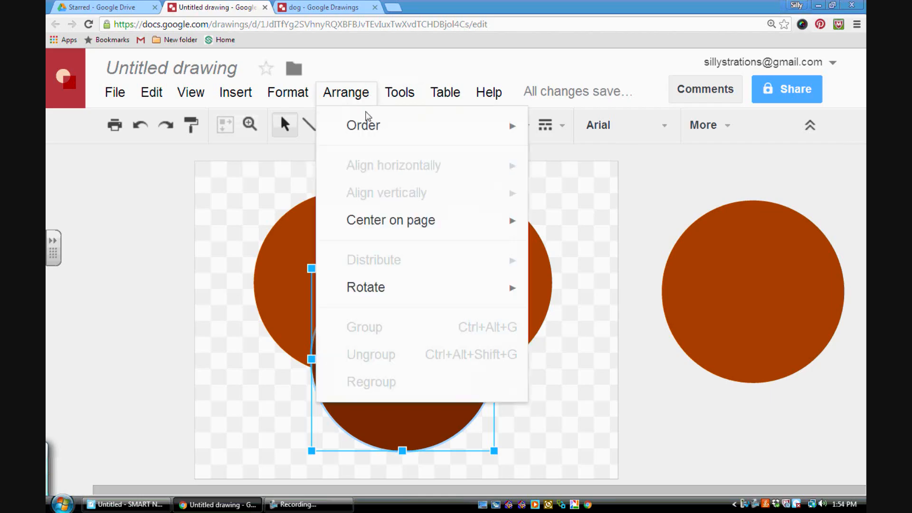
mouse_move(370, 126)
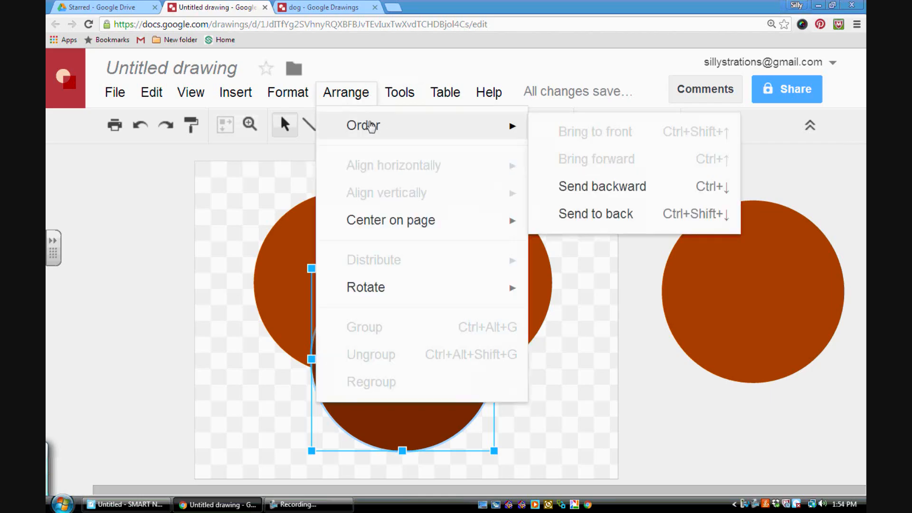
click(589, 216)
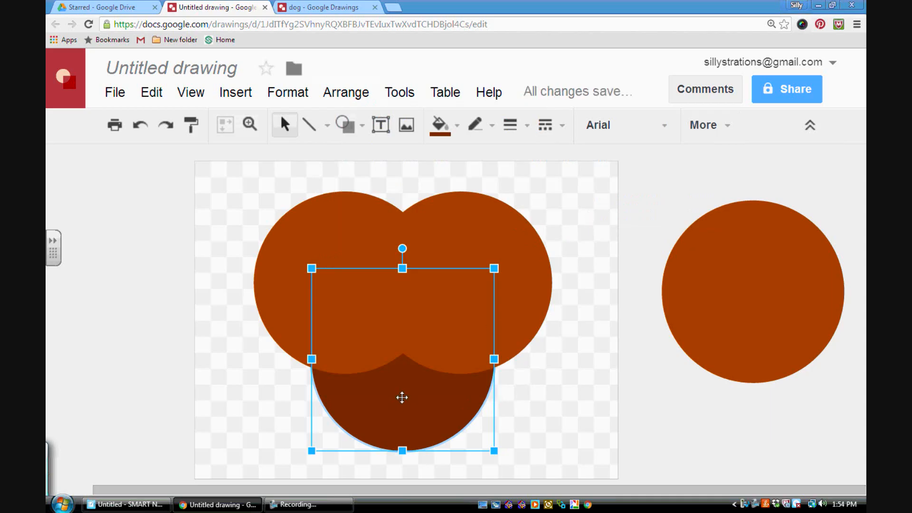
drag(402, 398, 394, 386)
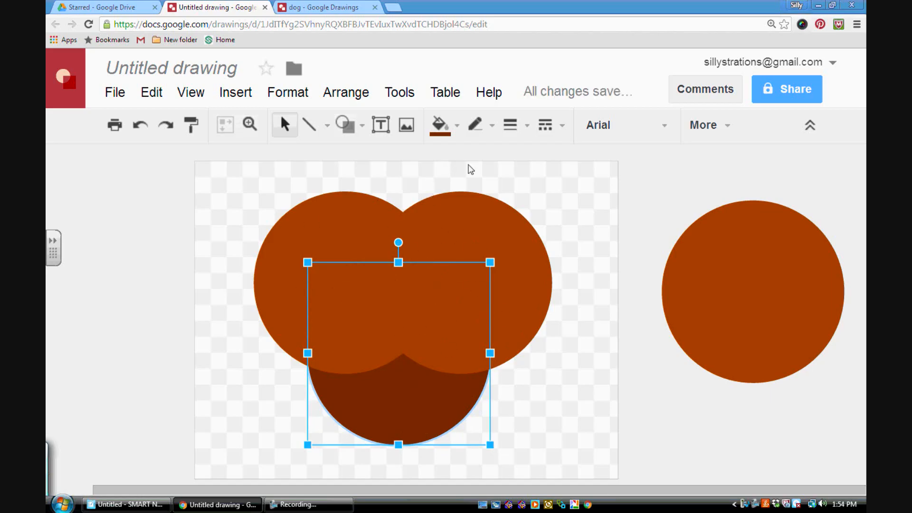
Try a purple fill on the circle behind the group and undo it.
click(458, 128)
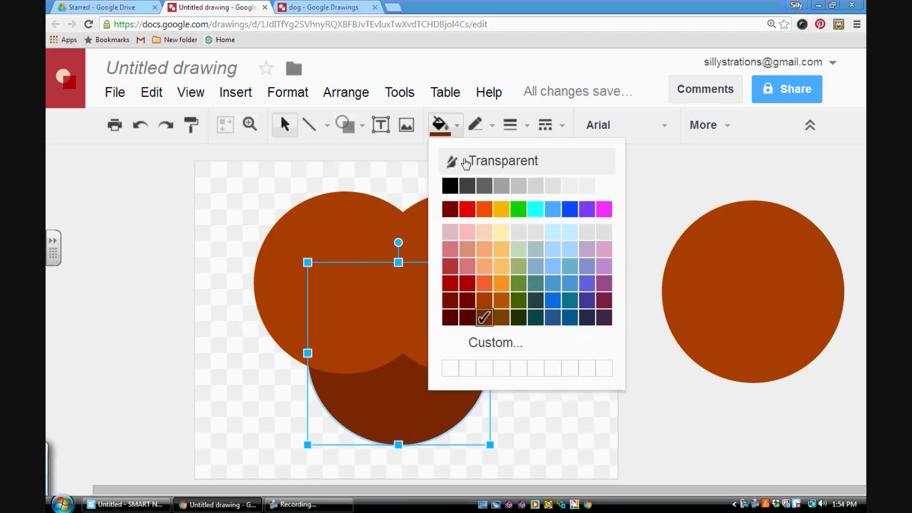
click(589, 210)
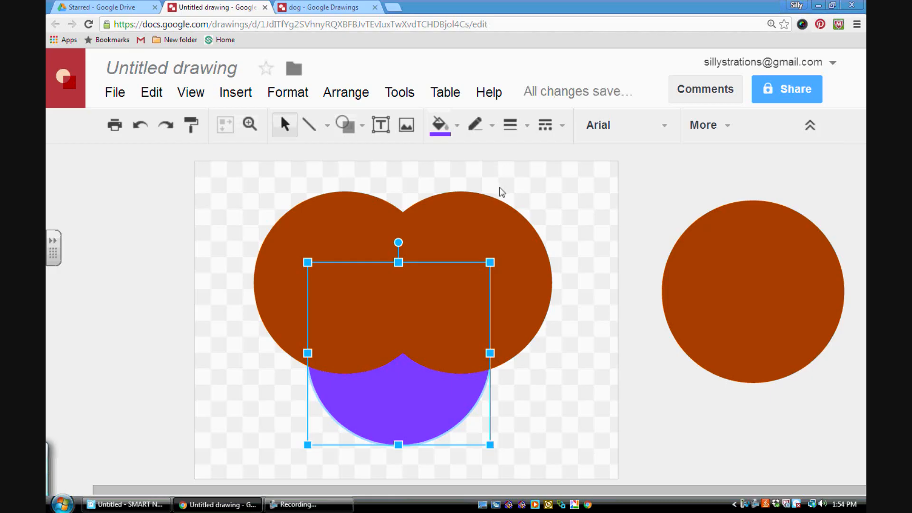
key(ctrl+z)
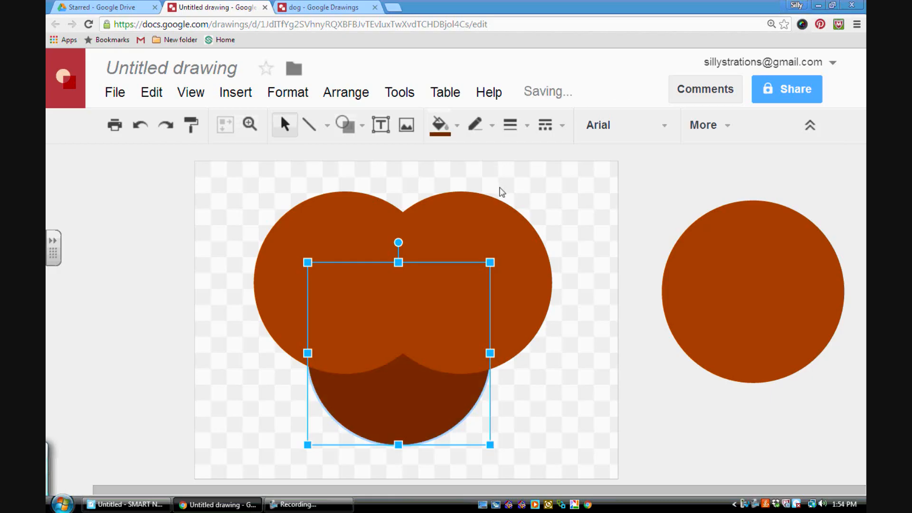
click(572, 227)
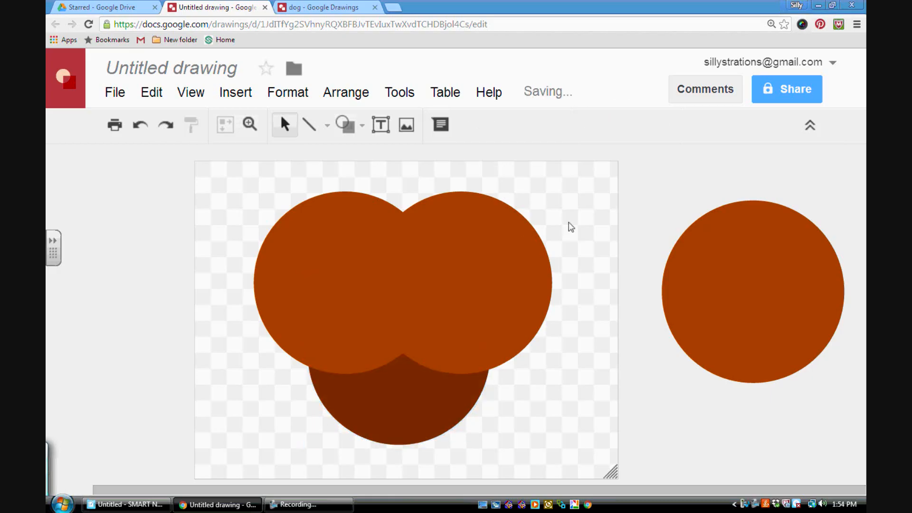
Draw a small oval over the middle of the grouped circles, just above the notch where they meet the dark brown circle.
click(345, 125)
mouse_move(383, 163)
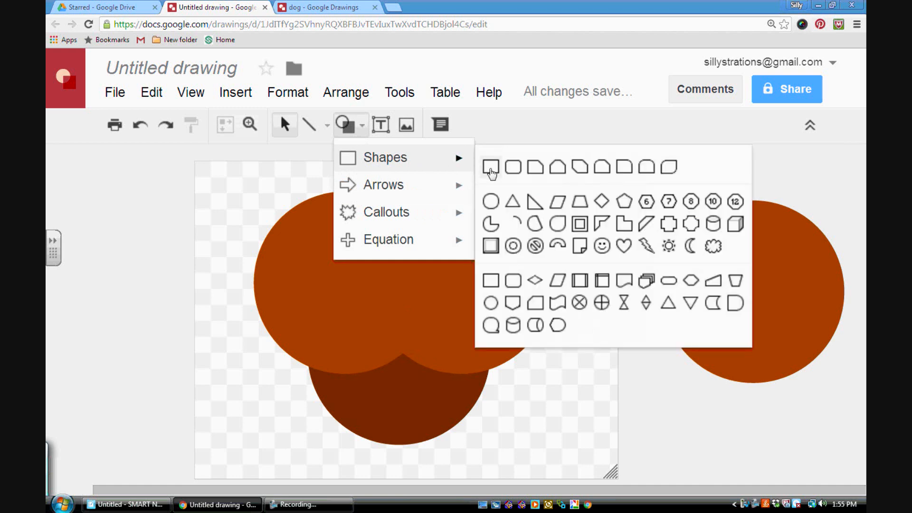
click(492, 202)
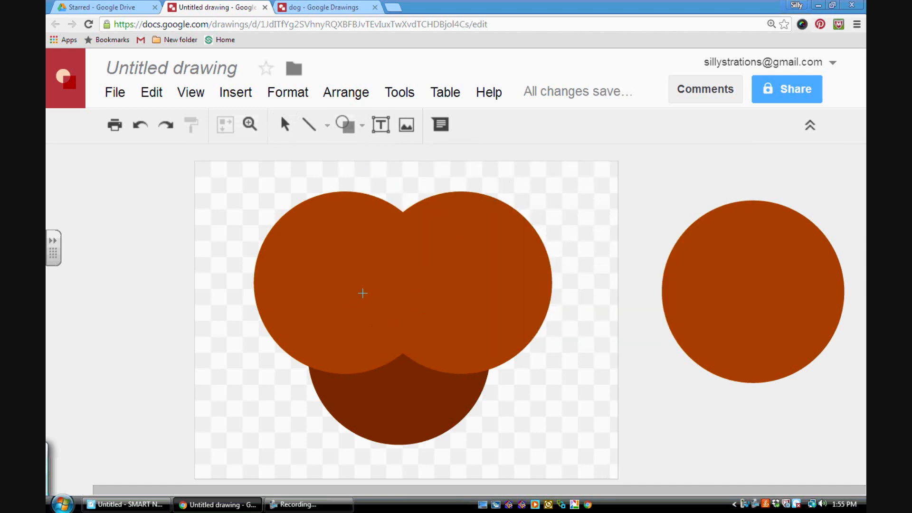
drag(374, 298, 442, 357)
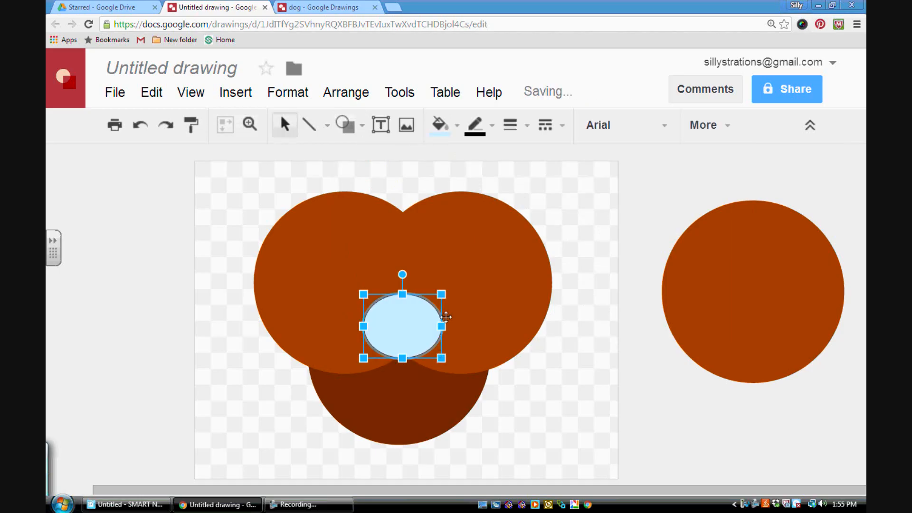
Try purple, very dark blue and dark indigo fills on the small oval.
click(458, 127)
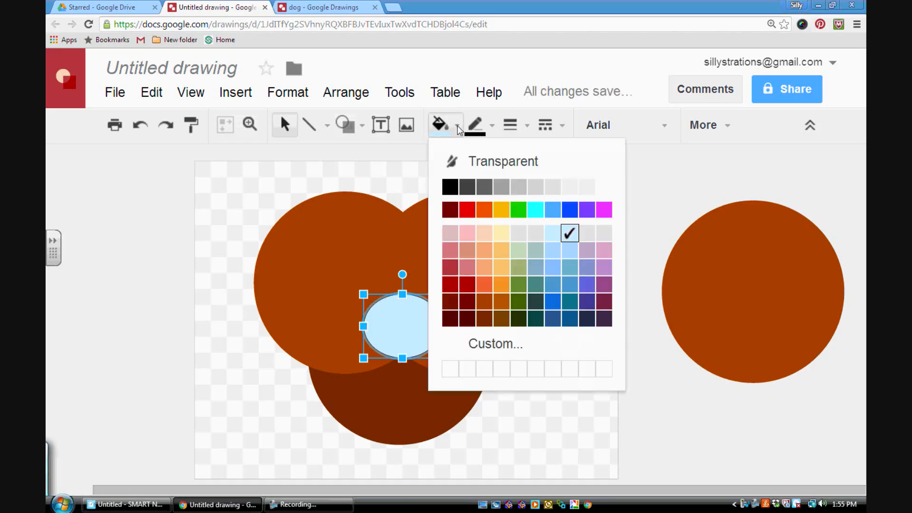
click(588, 211)
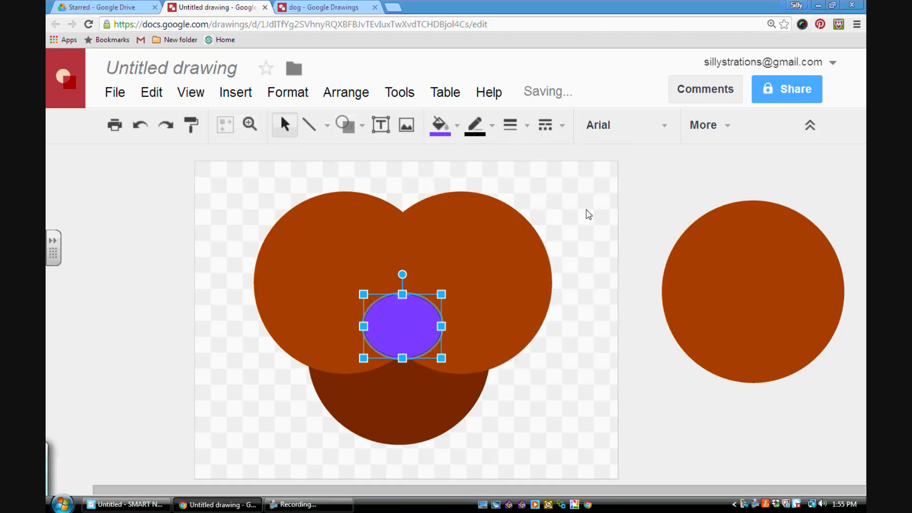
click(456, 125)
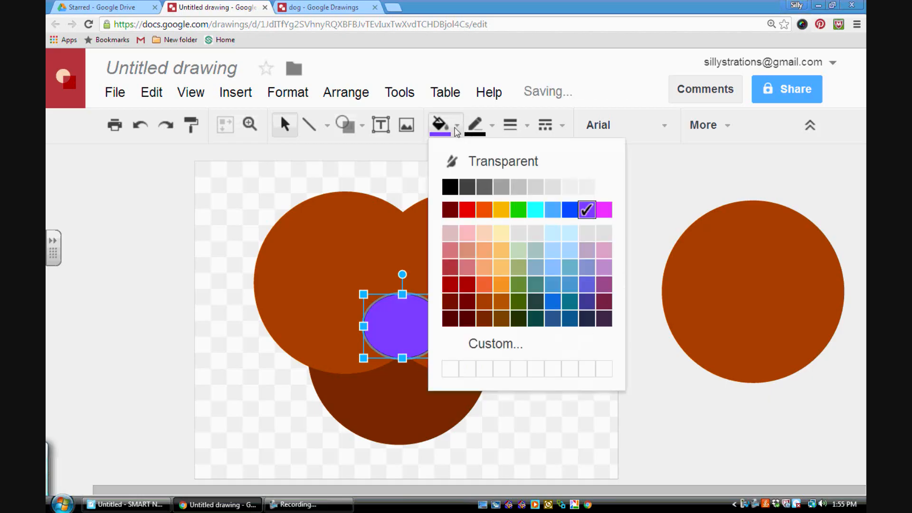
click(588, 318)
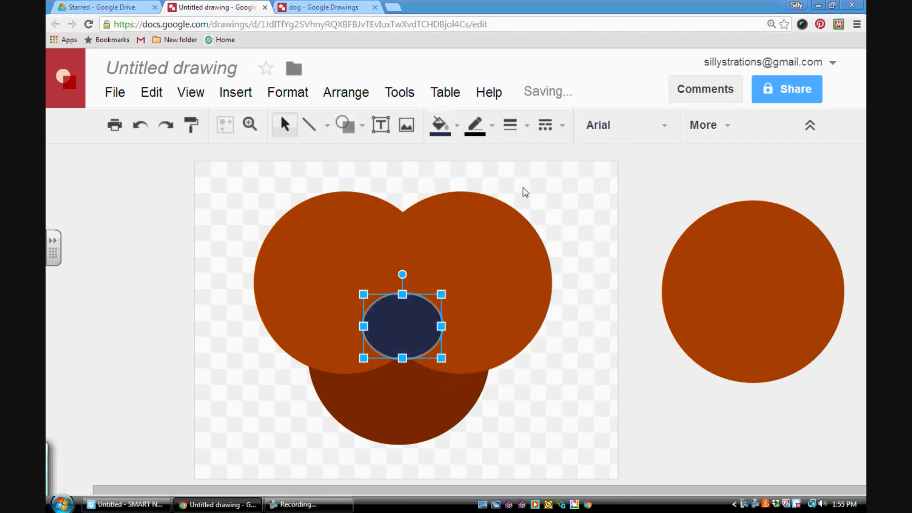
click(456, 126)
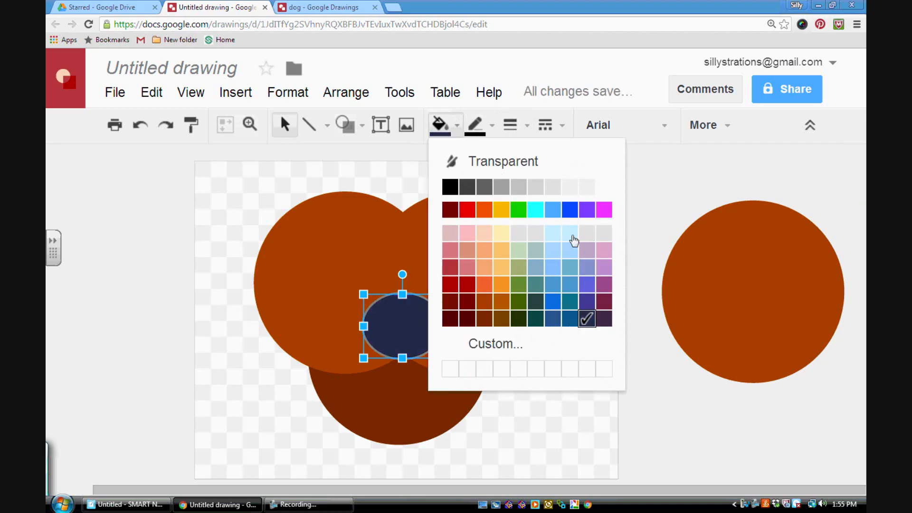
click(588, 301)
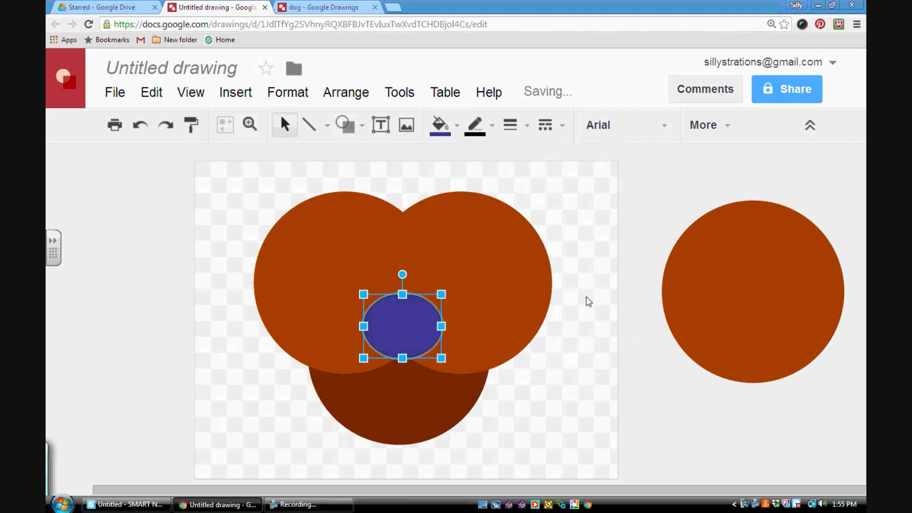
Fill the small oval with black.
click(458, 127)
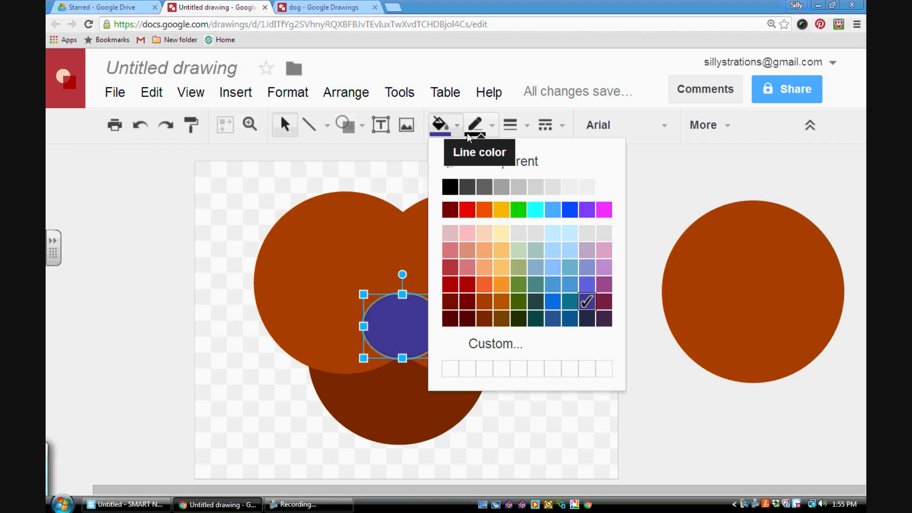
click(451, 185)
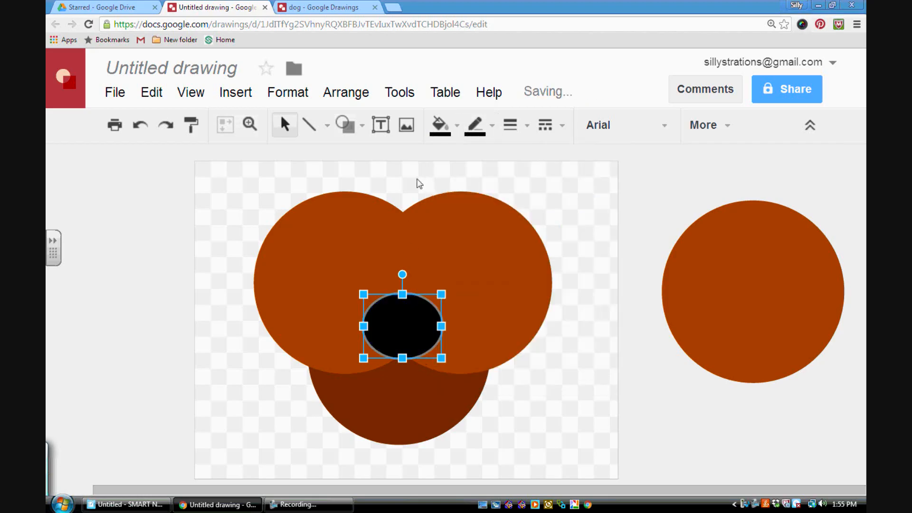
click(456, 184)
Flatten and widen the black oval into a nose centered above the notch between the two grouped circles.
click(404, 326)
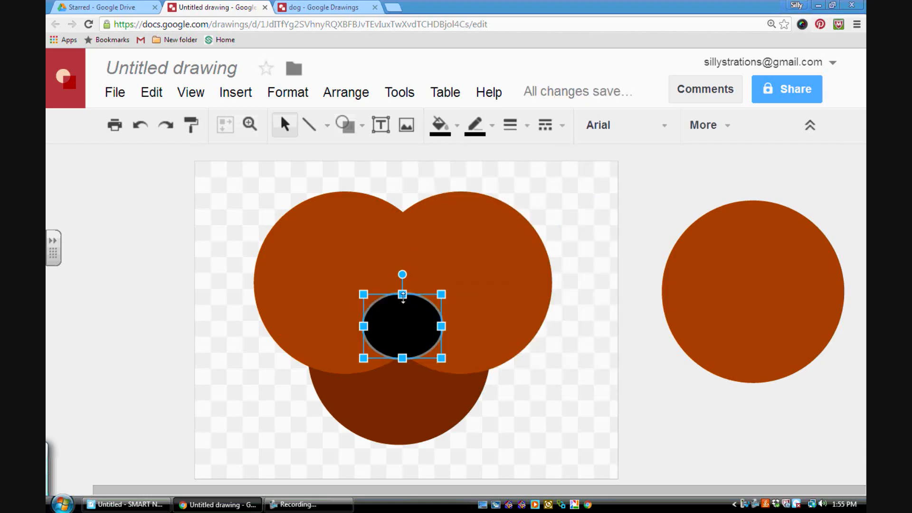
drag(403, 295, 403, 305)
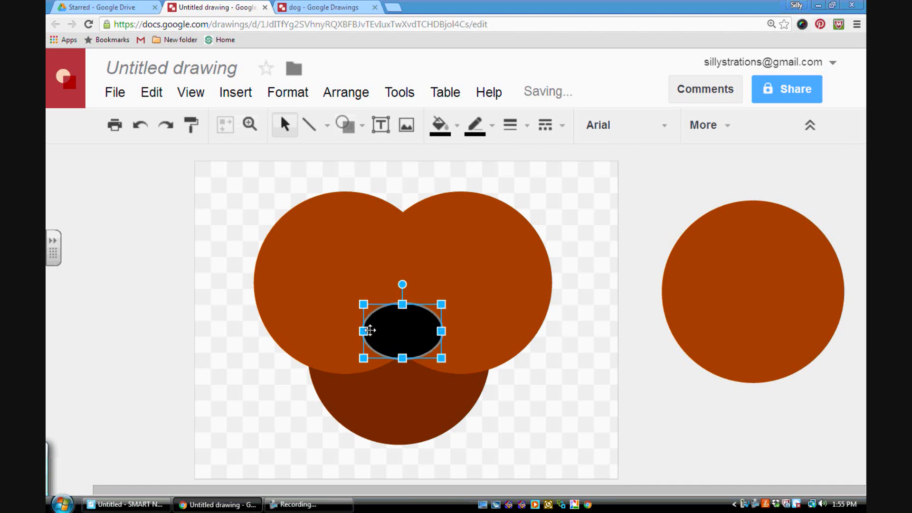
drag(369, 330, 360, 331)
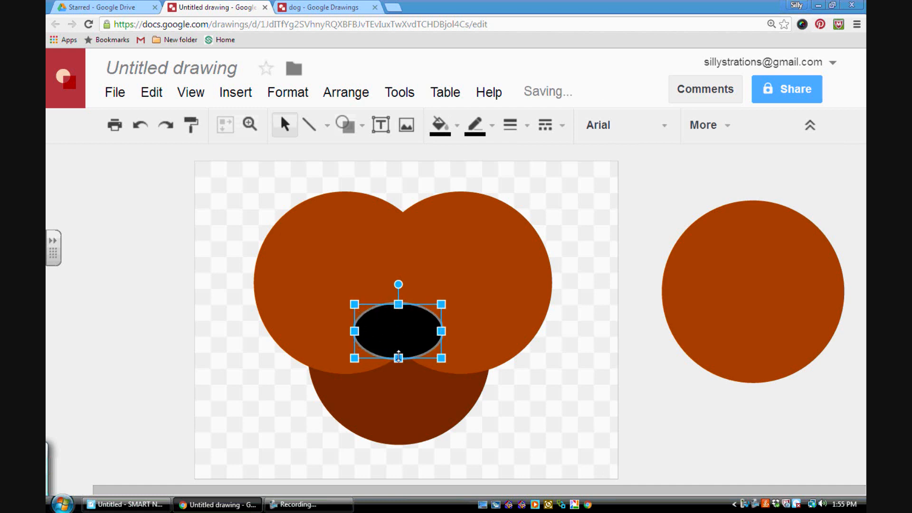
drag(399, 357, 398, 360)
drag(449, 331, 467, 331)
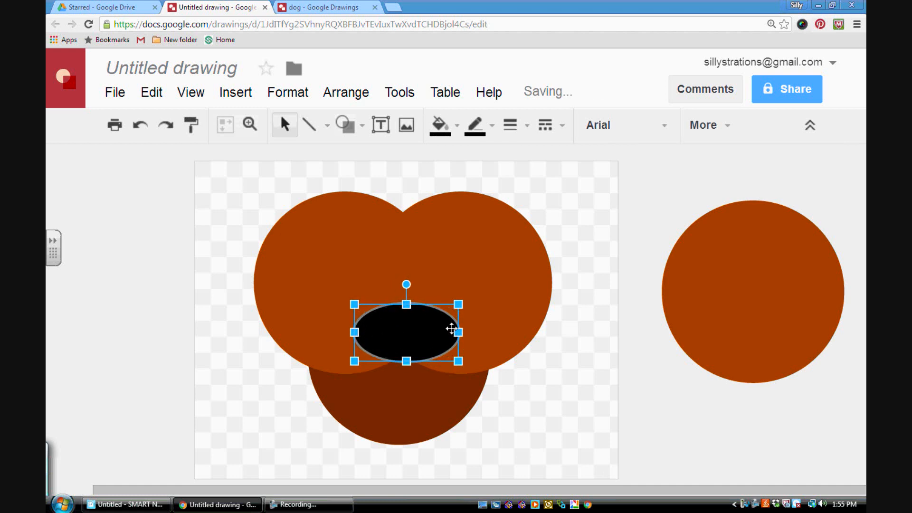
drag(406, 304, 406, 301)
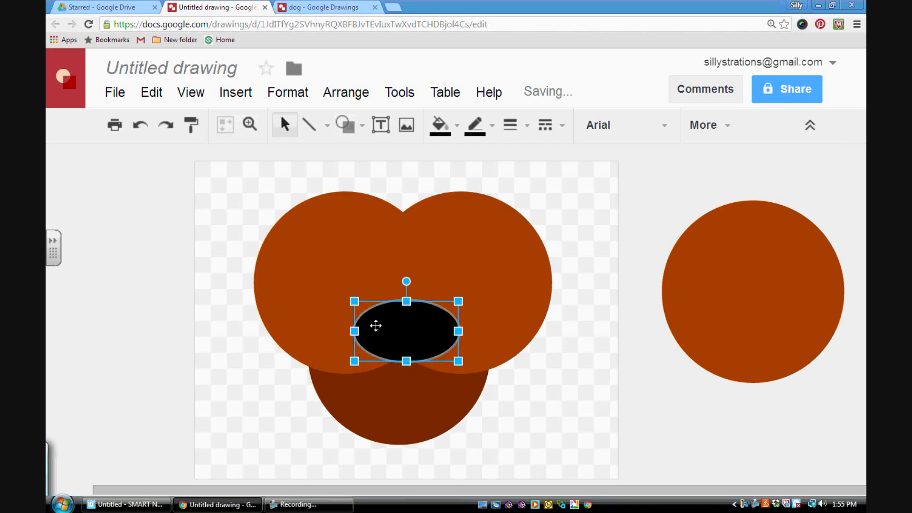
drag(354, 331, 348, 330)
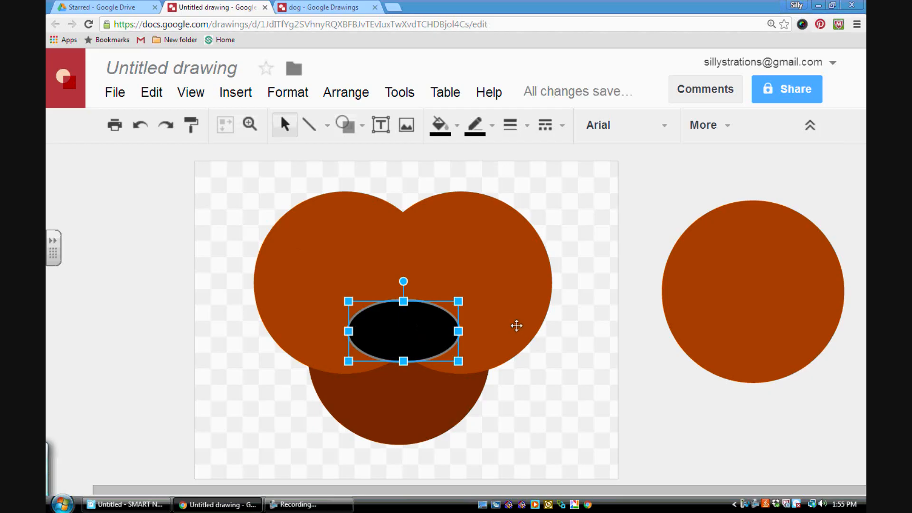
click(567, 340)
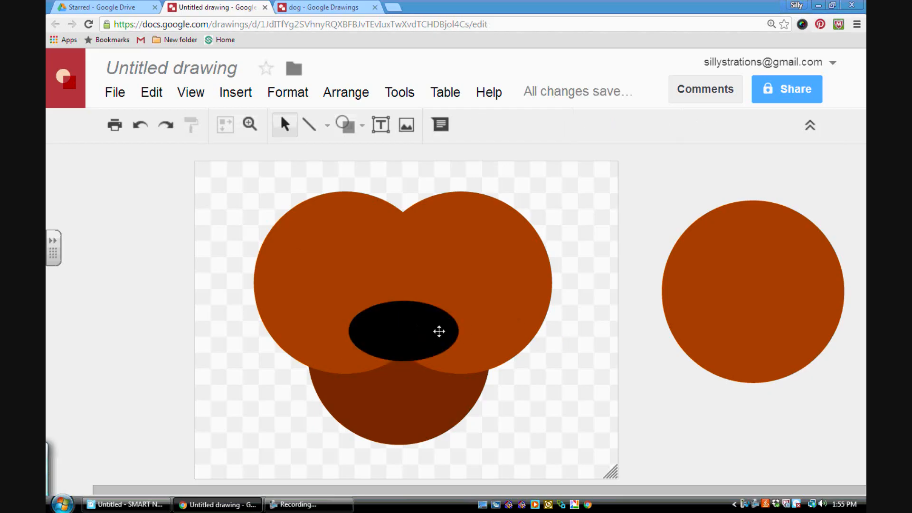
click(406, 344)
drag(407, 344, 406, 343)
Shorten the dark brown circle from below and center it under the grouped circles, and move the black nose slightly up.
click(414, 395)
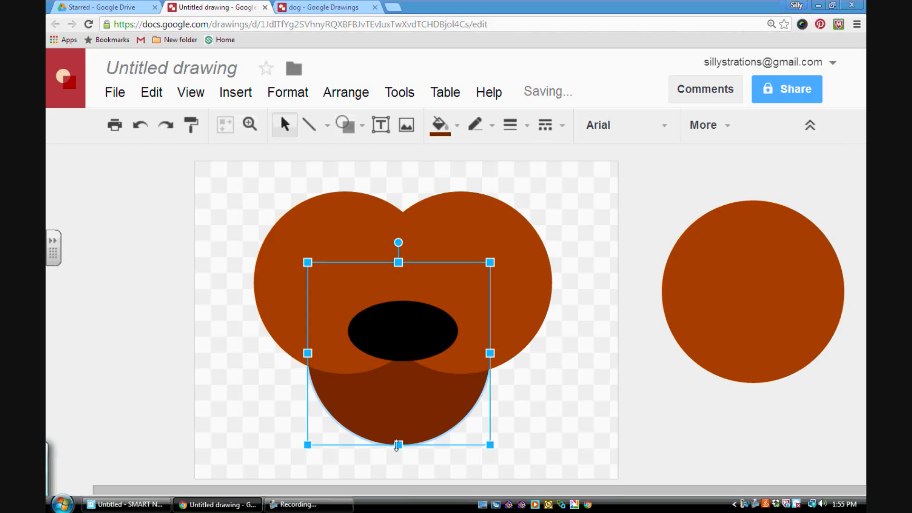
drag(397, 445, 398, 432)
drag(401, 397, 411, 396)
drag(410, 326, 408, 316)
click(413, 395)
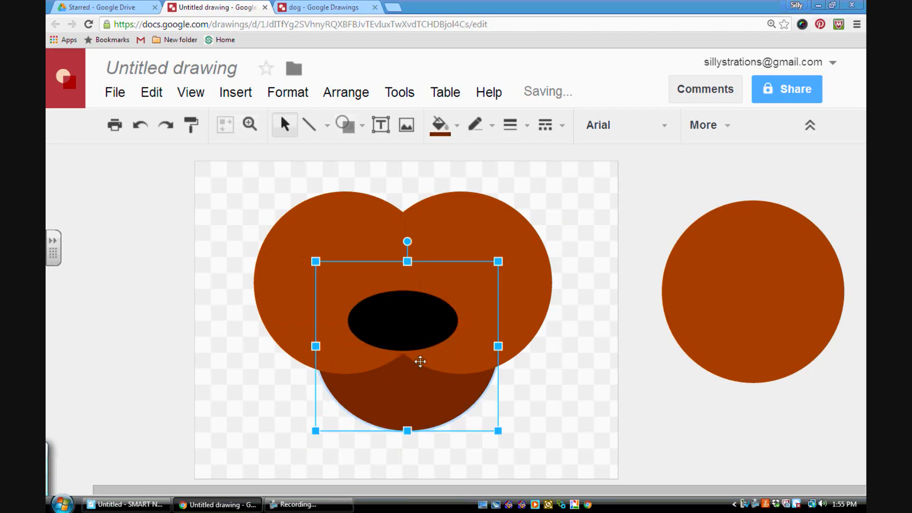
click(419, 331)
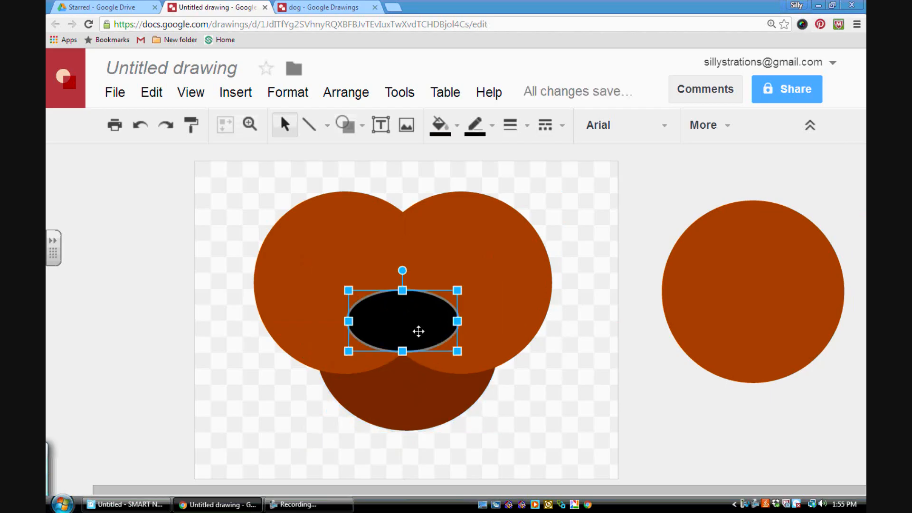
click(595, 289)
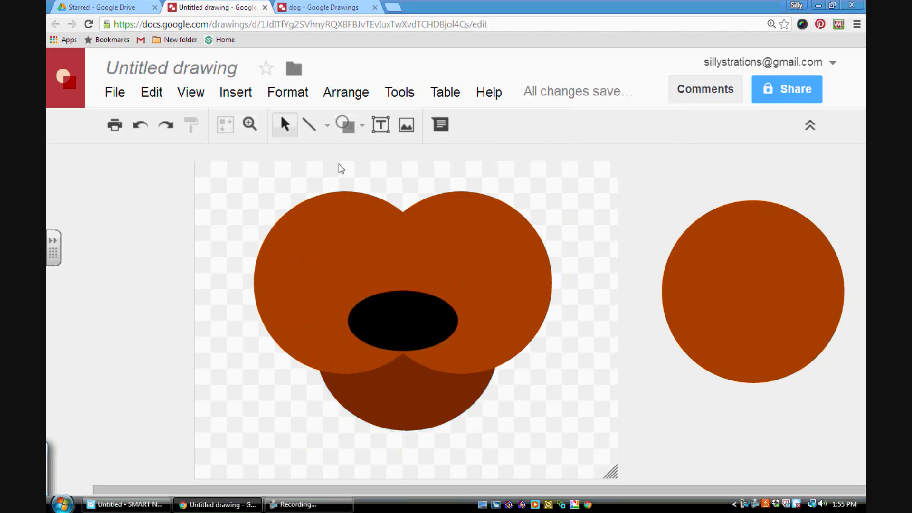
Draw a new circle on the left half of the face, overlapping the upper part of the black nose.
click(365, 126)
mouse_move(396, 163)
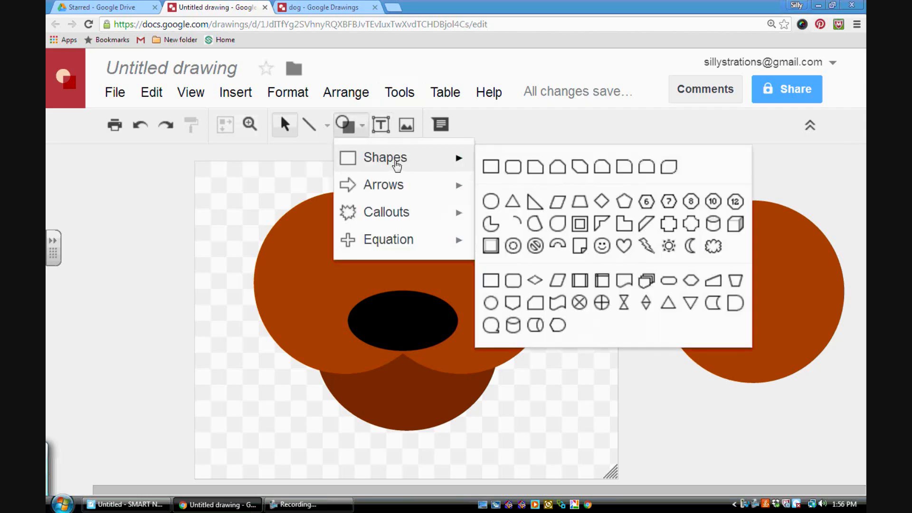
click(494, 200)
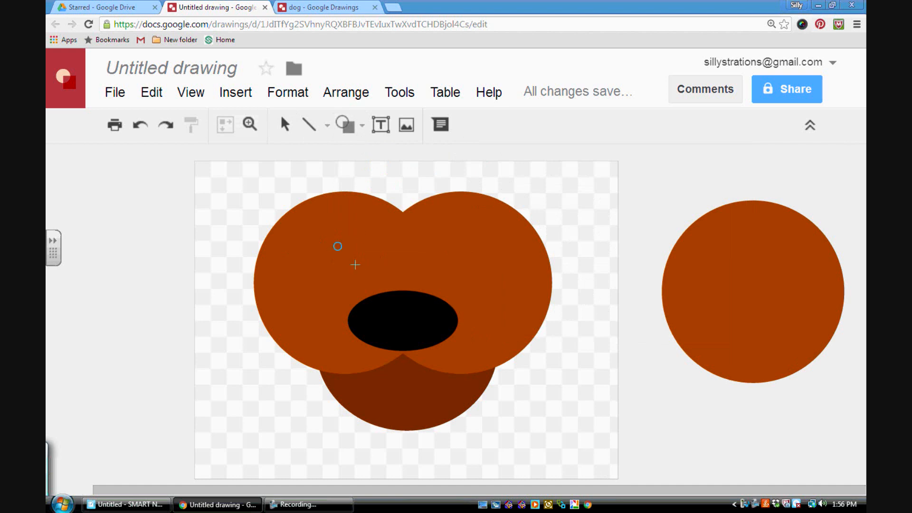
drag(334, 242, 417, 322)
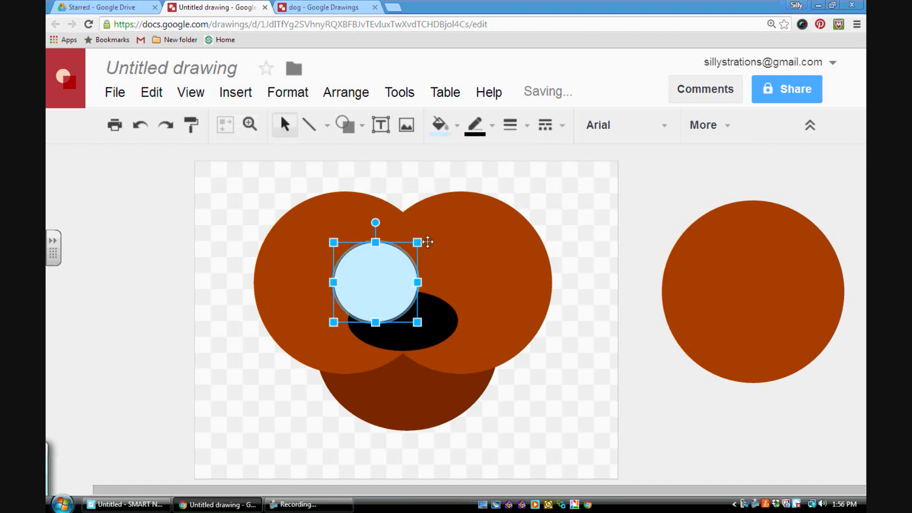
Fill the new circle on the left half of the face with white and shift it slightly left.
click(457, 125)
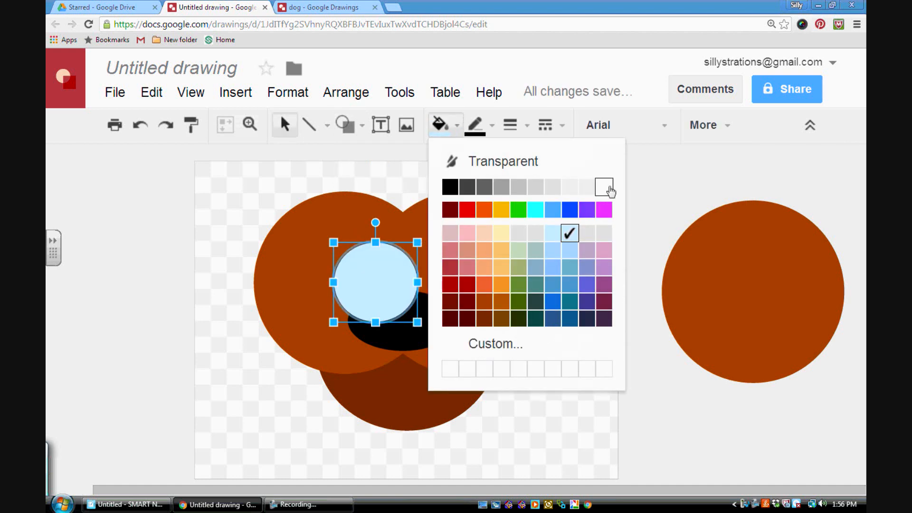
click(611, 191)
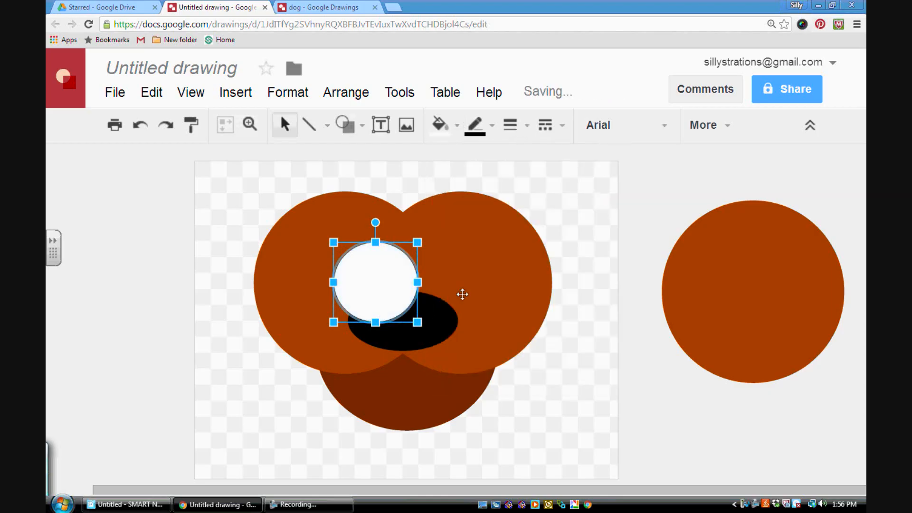
click(493, 126)
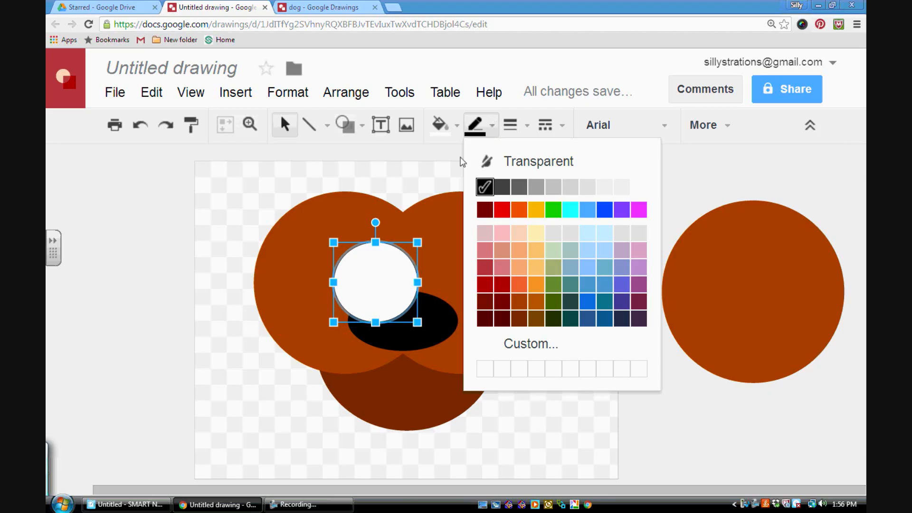
click(445, 174)
drag(379, 271, 359, 270)
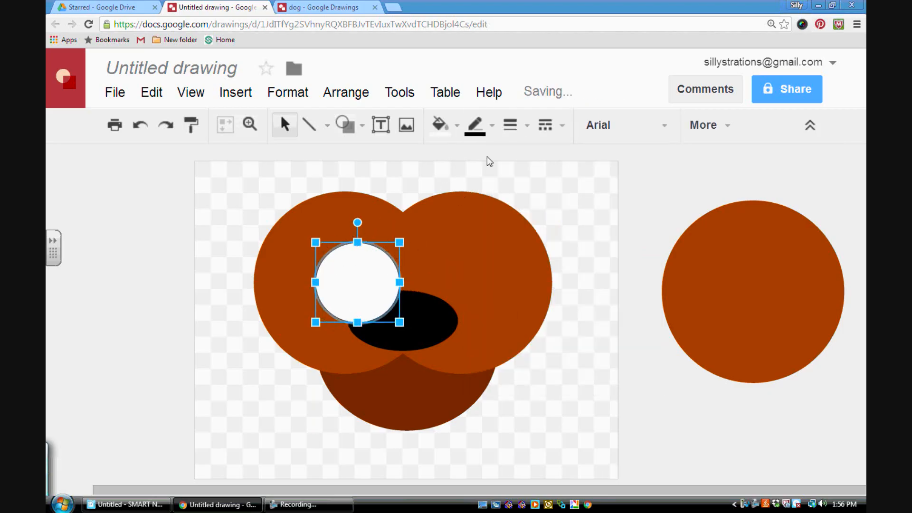
click(392, 196)
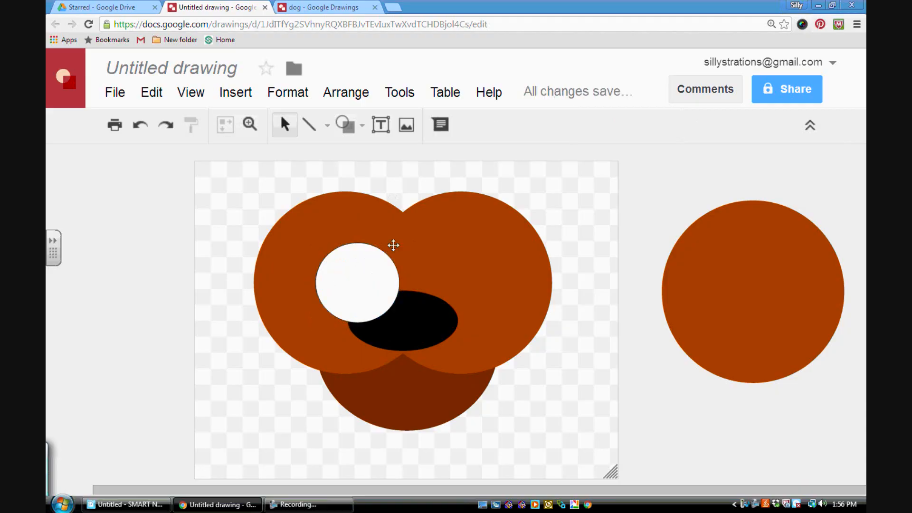
Thicken the white circle's black outline to 8px.
click(358, 272)
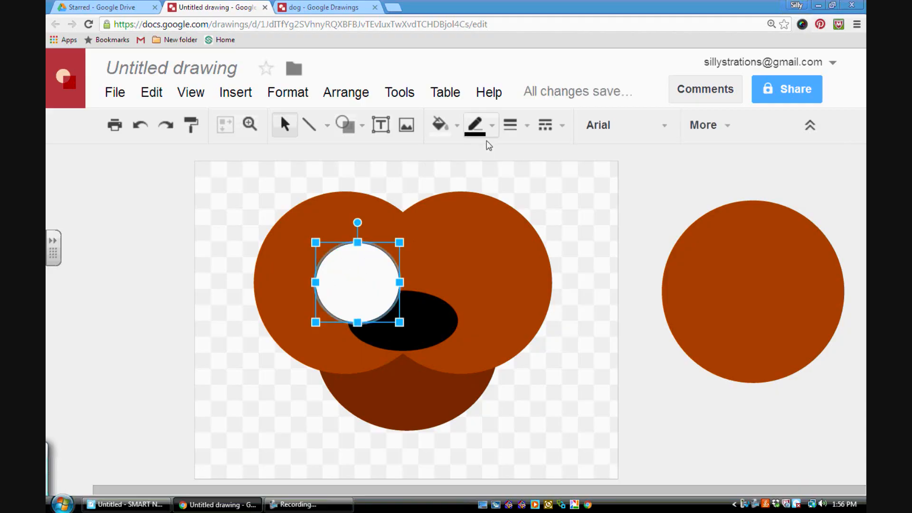
click(531, 127)
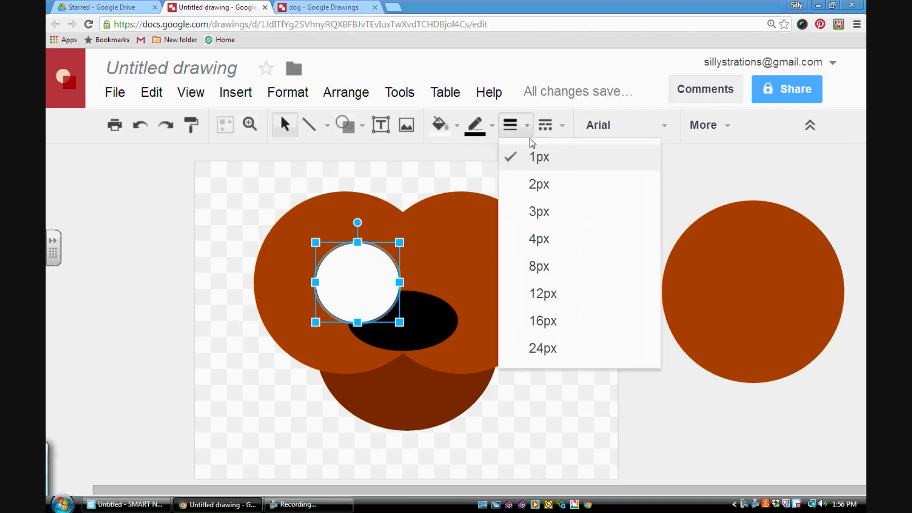
click(540, 240)
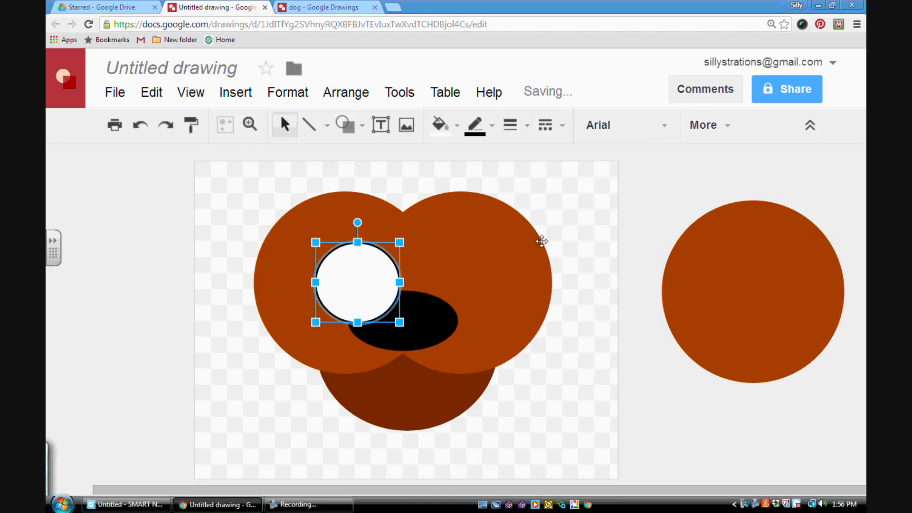
click(528, 133)
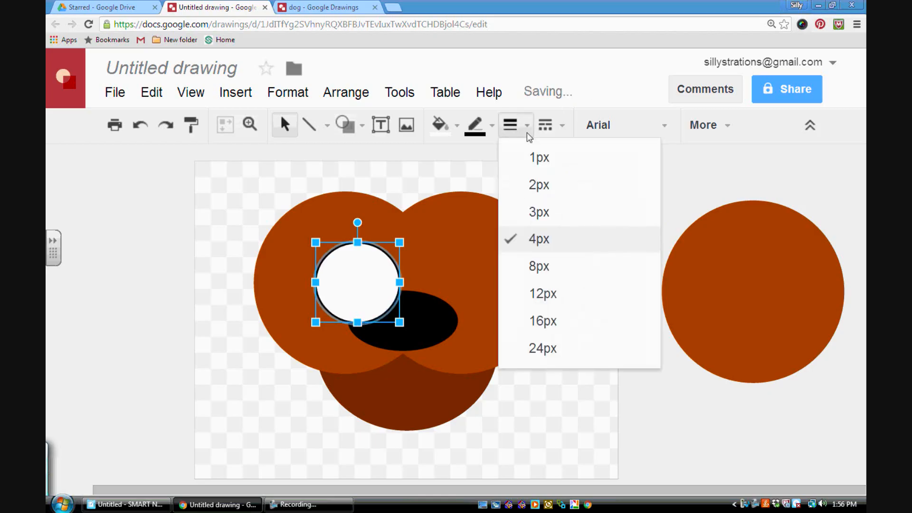
click(538, 264)
Enlarge the white eye circle proportionally toward the upper left until it fills more of the face's left half.
click(293, 263)
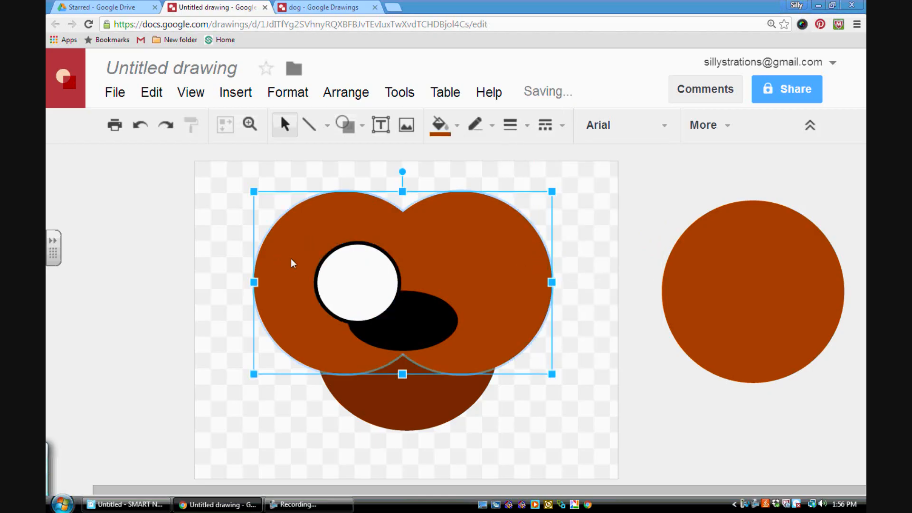
click(362, 260)
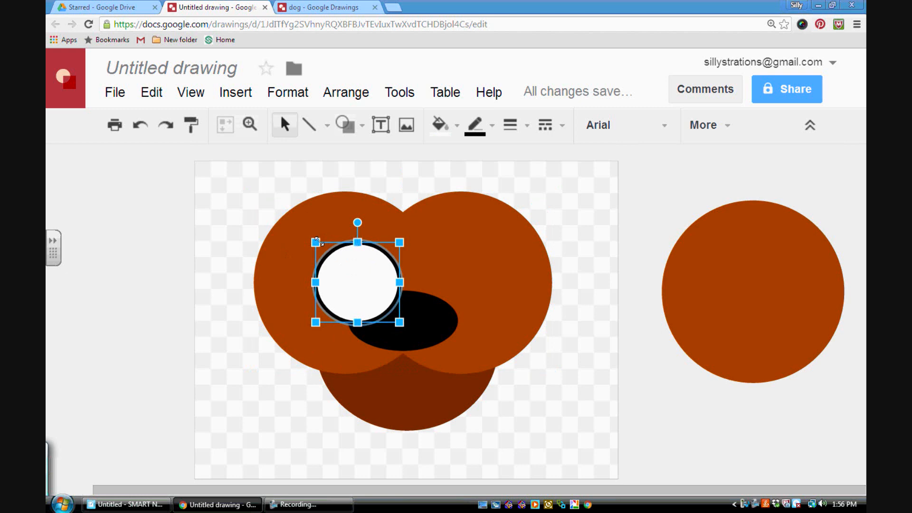
drag(317, 241, 306, 221)
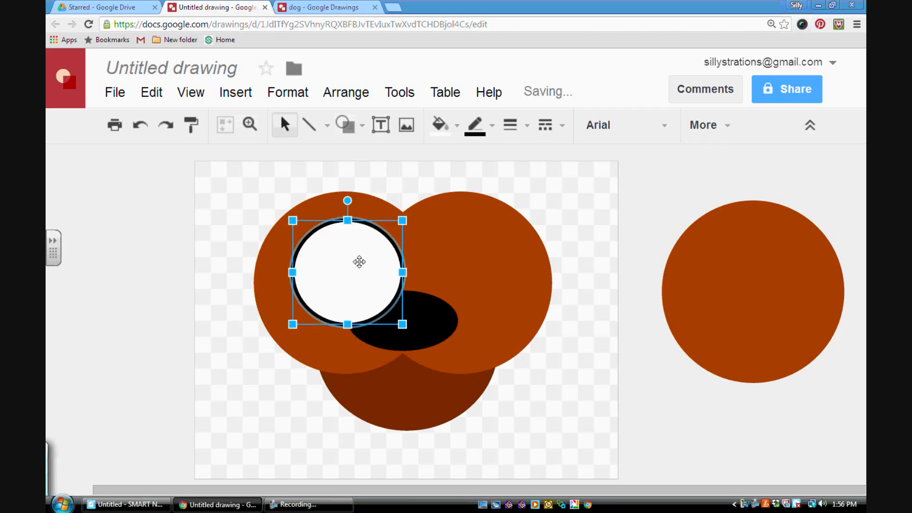
Bring the black nose to the front so it overlaps the white eye circle.
click(423, 312)
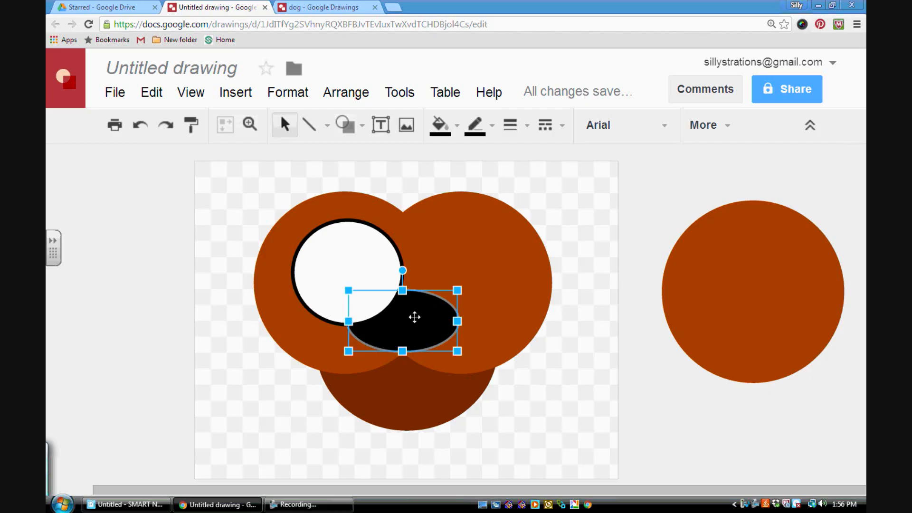
click(352, 93)
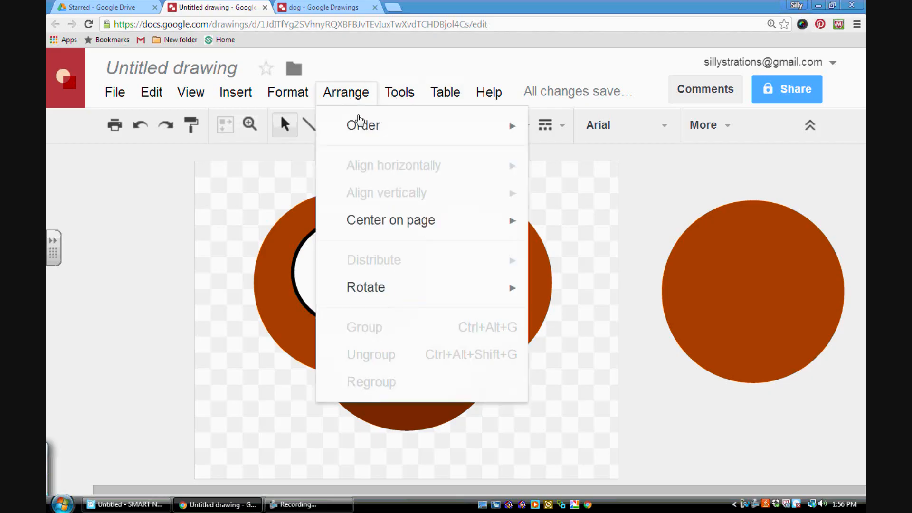
mouse_move(363, 126)
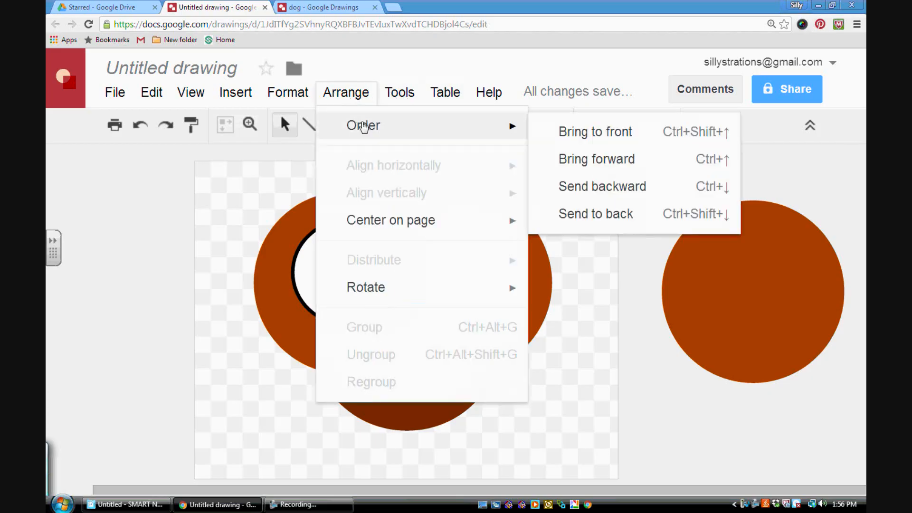
click(589, 132)
click(225, 322)
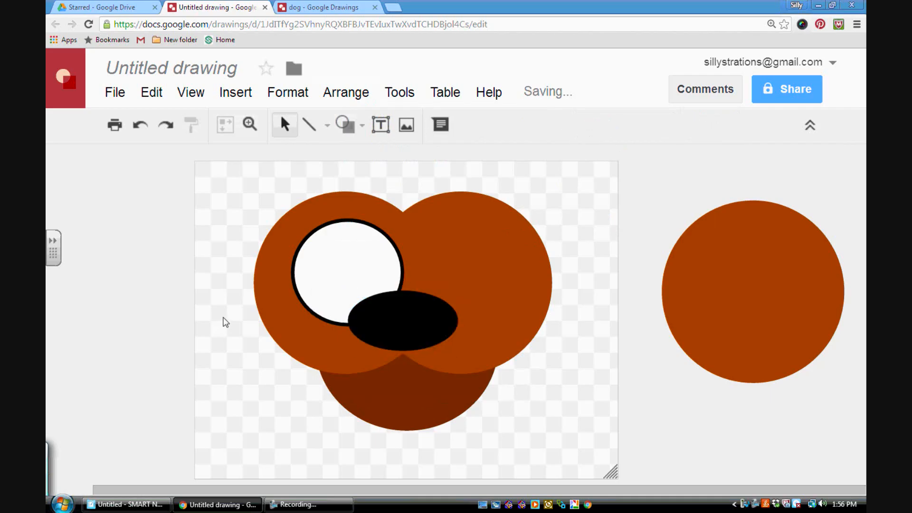
Duplicate the white eye circle onto the right half of the face, level with the first and separated by a small gap.
click(384, 280)
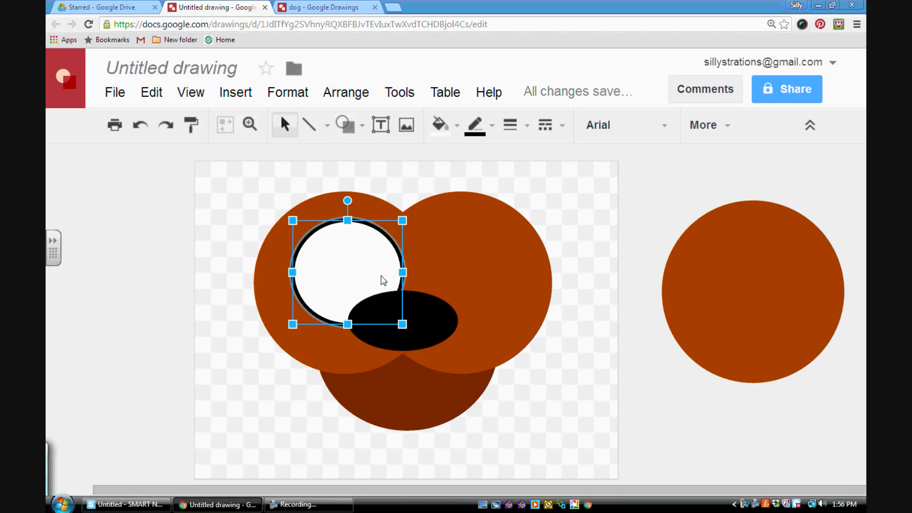
key(ctrl+c)
key(ctrl+v)
drag(358, 277, 468, 274)
click(377, 266)
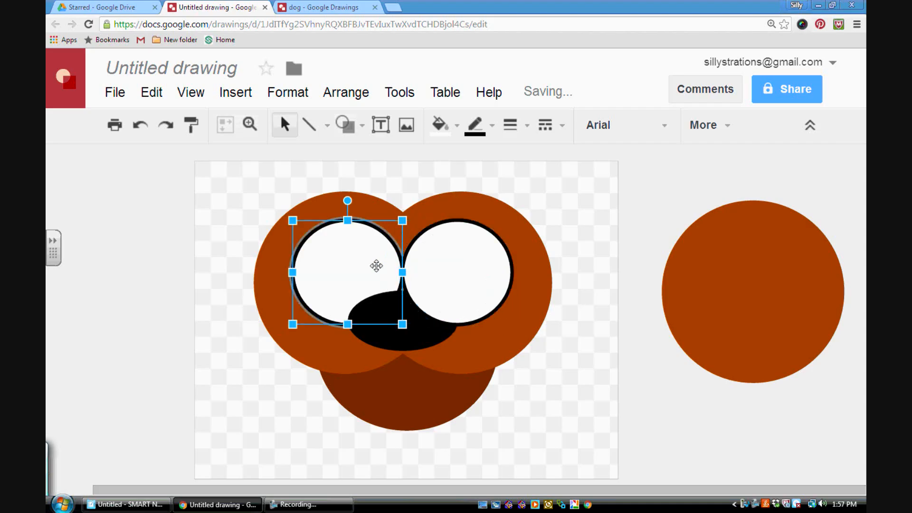
drag(376, 266, 366, 266)
drag(434, 267, 453, 282)
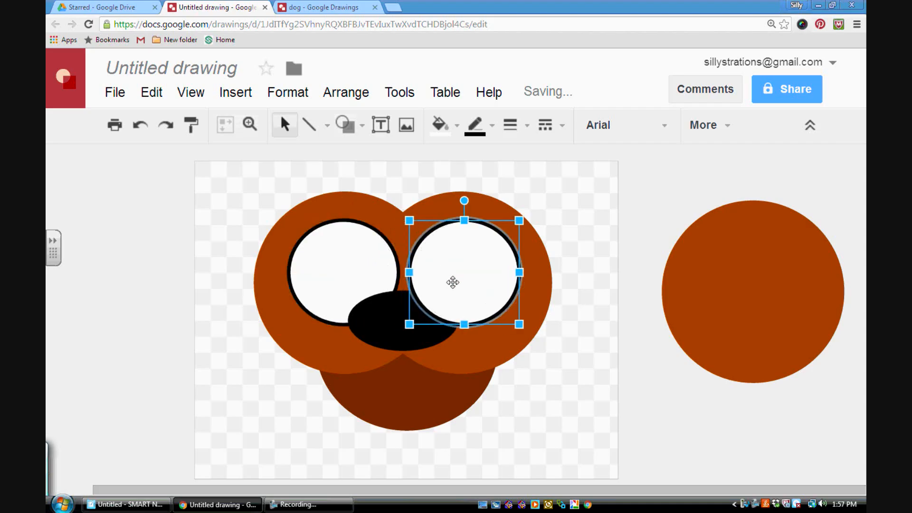
Bring the black nose to the front again, above both white eye circles.
click(399, 314)
key(ctrl+shift+Up)
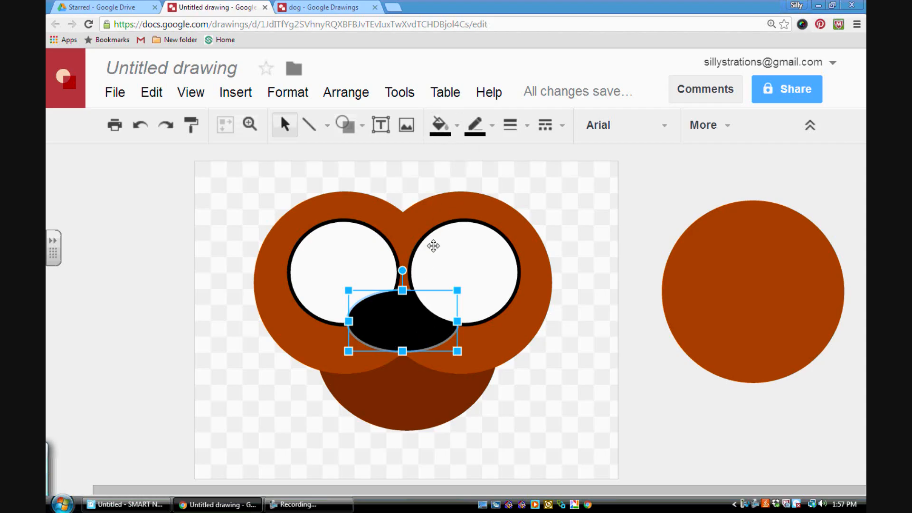
click(354, 93)
mouse_move(364, 124)
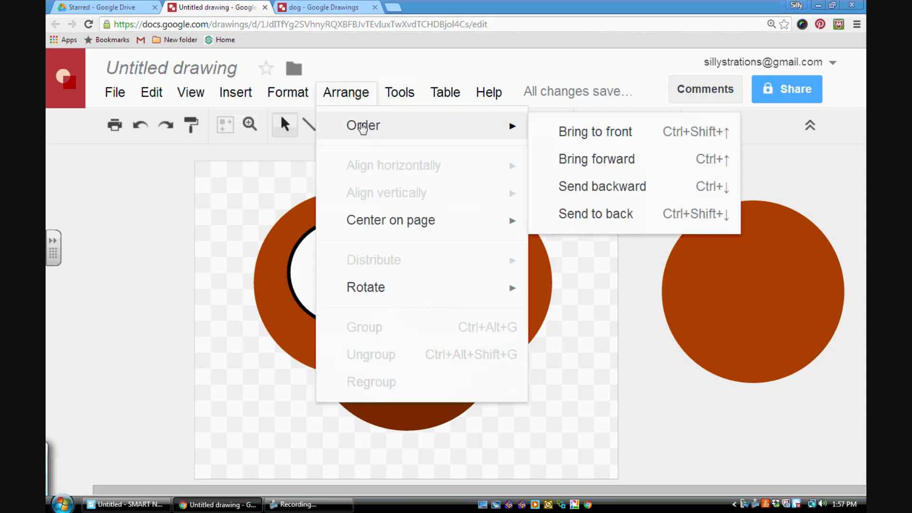
click(594, 133)
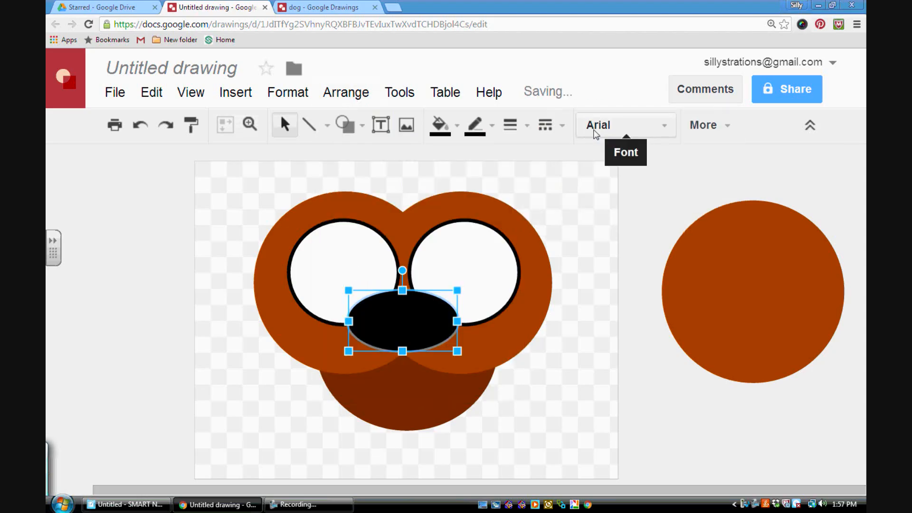
click(590, 321)
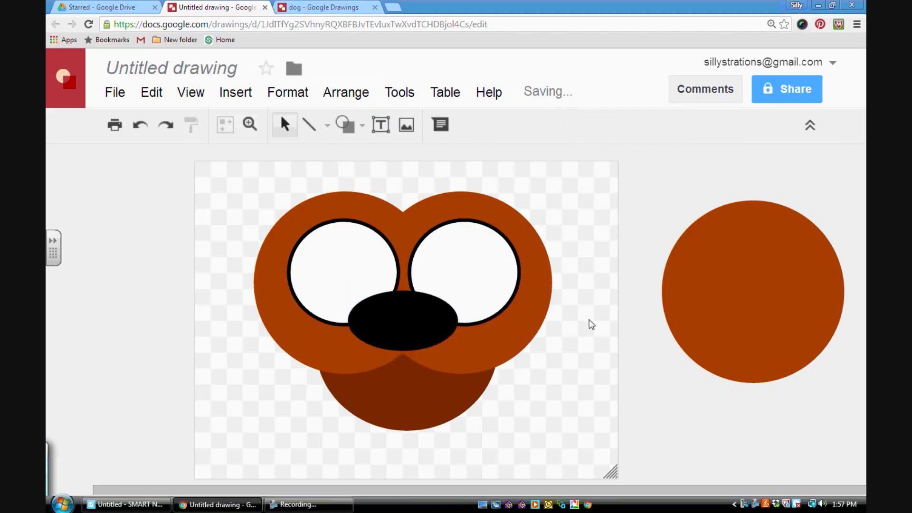
Lower both white eye circles slightly and bring them closer together, keeping them level with each other.
click(411, 326)
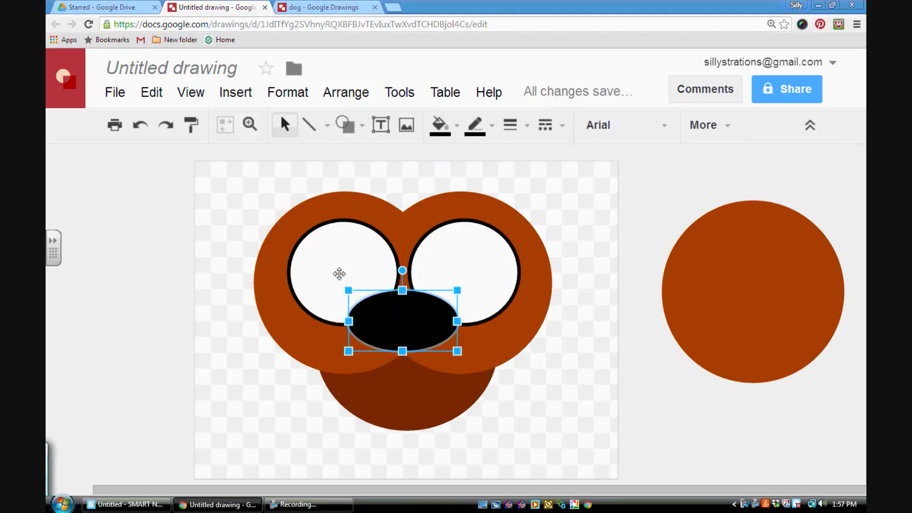
drag(338, 267, 341, 278)
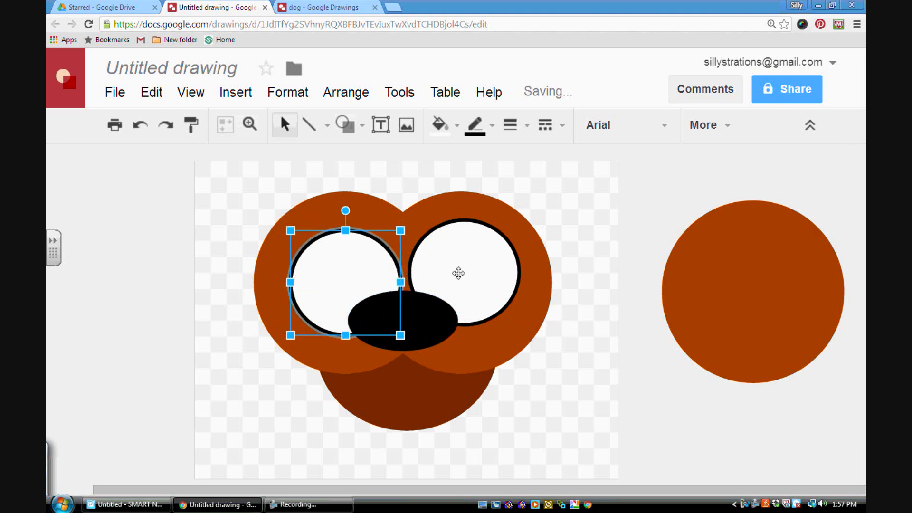
mouse_move(458, 273)
mouse_down()
mouse_move(459, 295)
mouse_move(487, 293)
mouse_move(469, 273)
mouse_up()
mouse_move(366, 266)
mouse_down()
mouse_move(380, 262)
mouse_move(369, 257)
mouse_up()
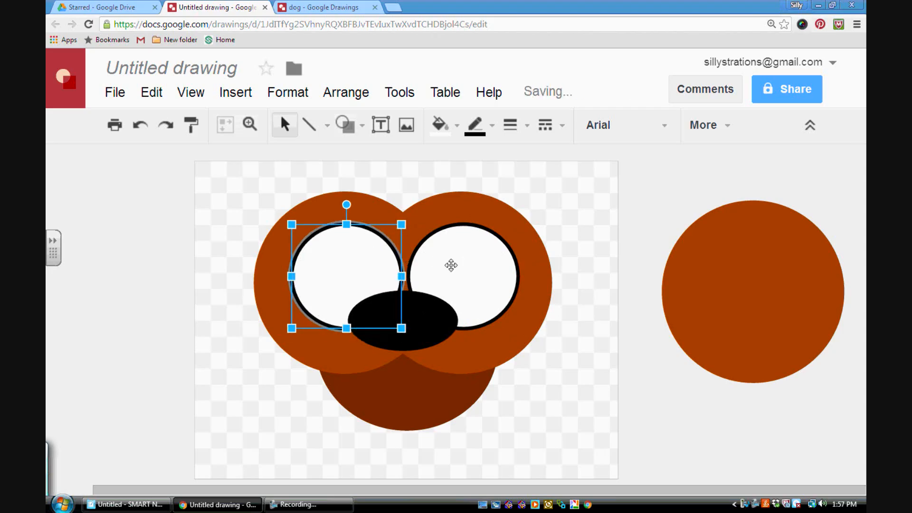
Try shrinking the right white eye circle toward the nose, and undo the resize.
click(469, 270)
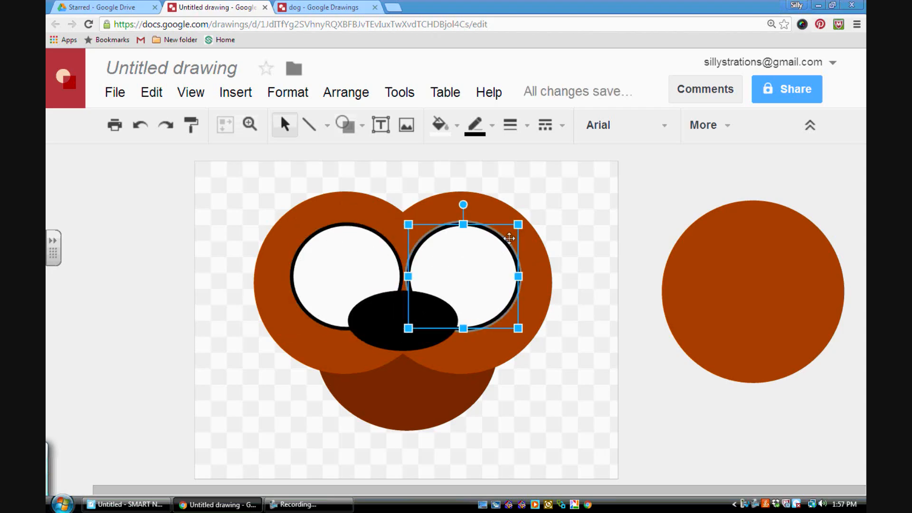
drag(513, 231, 501, 245)
click(614, 241)
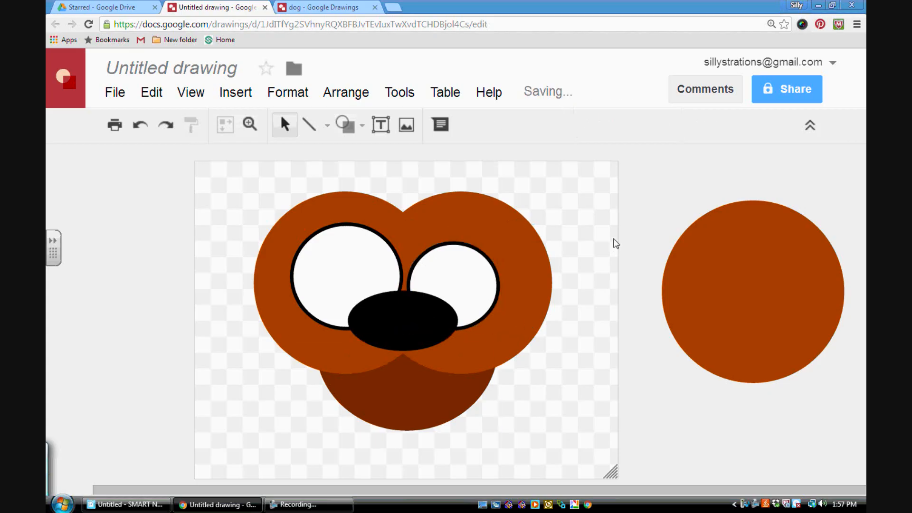
key(ctrl+z)
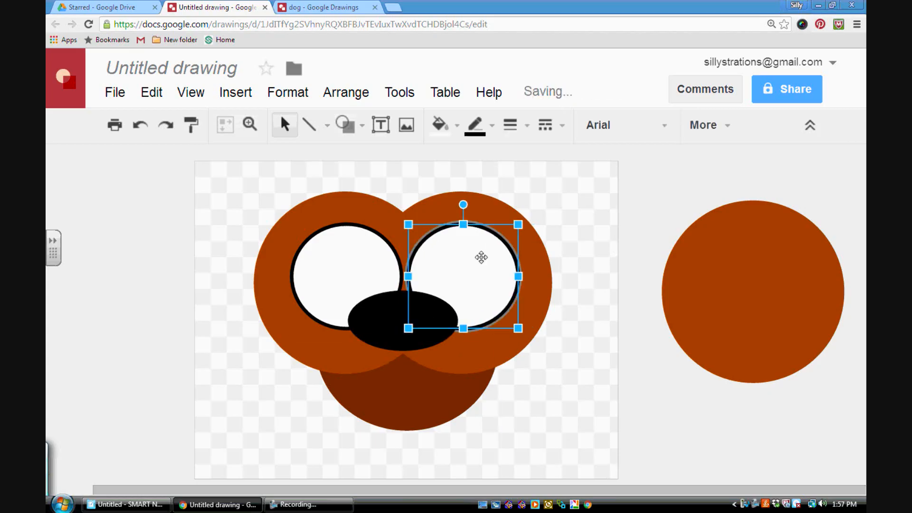
click(557, 194)
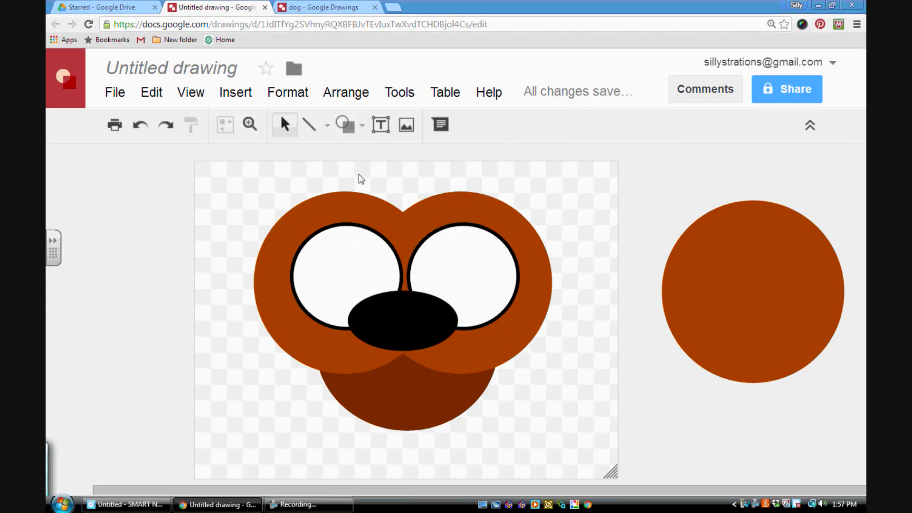
Draw a small circle overlapping the upper-left edge of the face and enlarge it slightly as an ear.
click(364, 127)
mouse_move(380, 159)
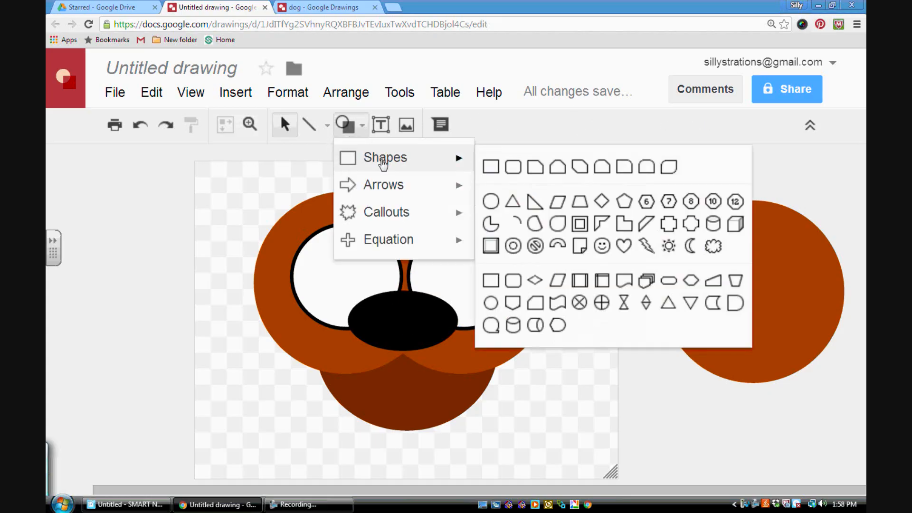
click(489, 200)
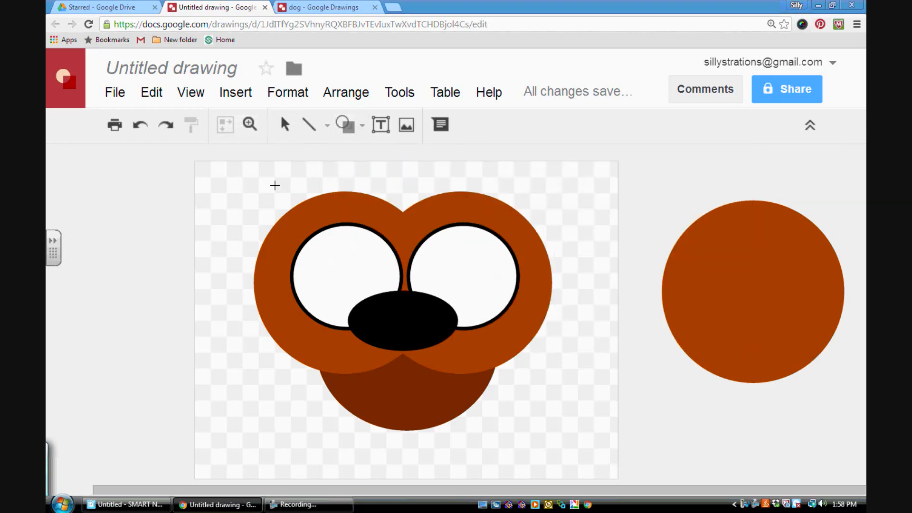
drag(265, 179, 311, 224)
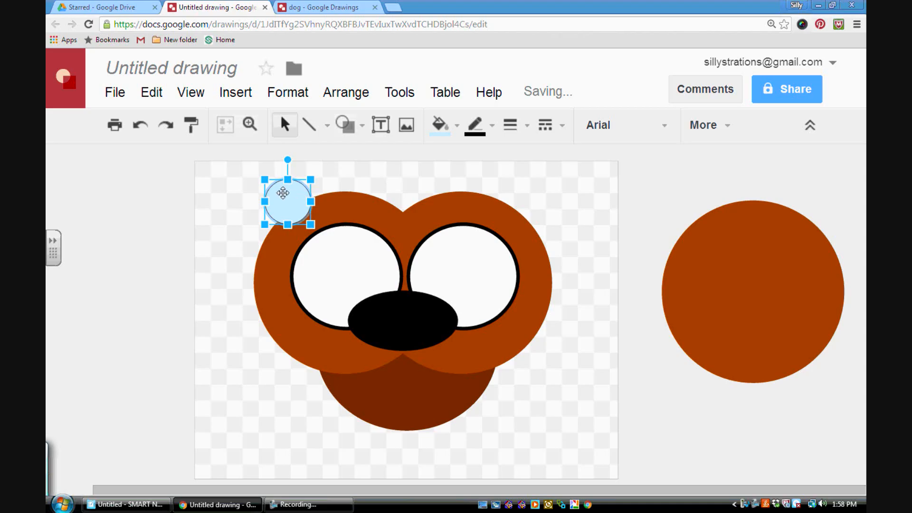
drag(265, 179, 275, 199)
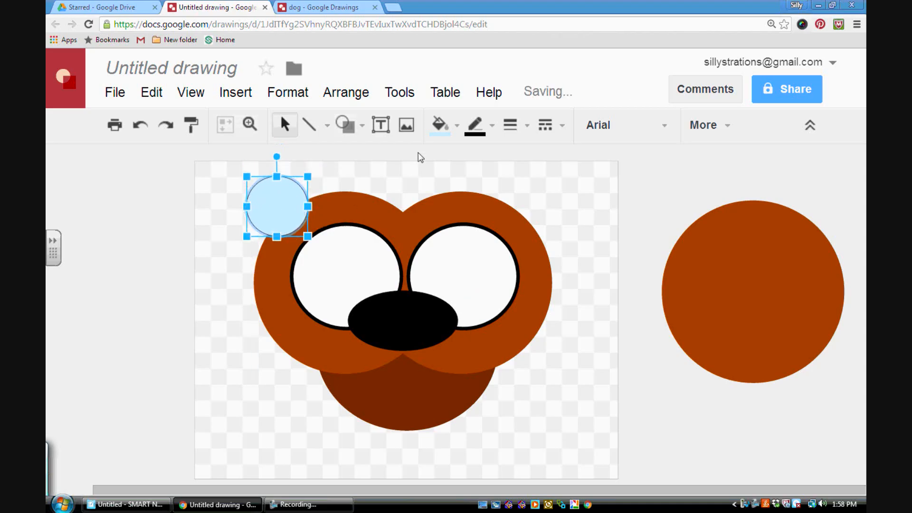
Fill the small ear circle with the same brown as the face and make its outline transparent.
click(441, 124)
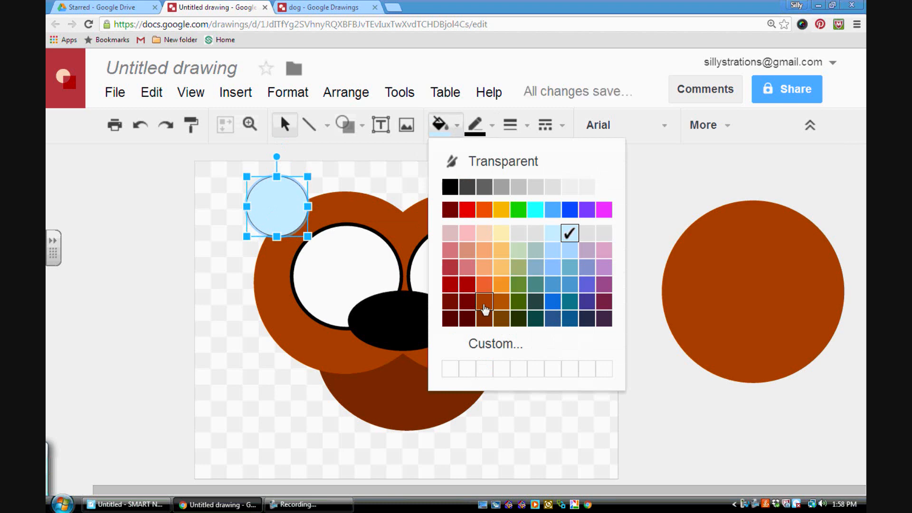
click(484, 303)
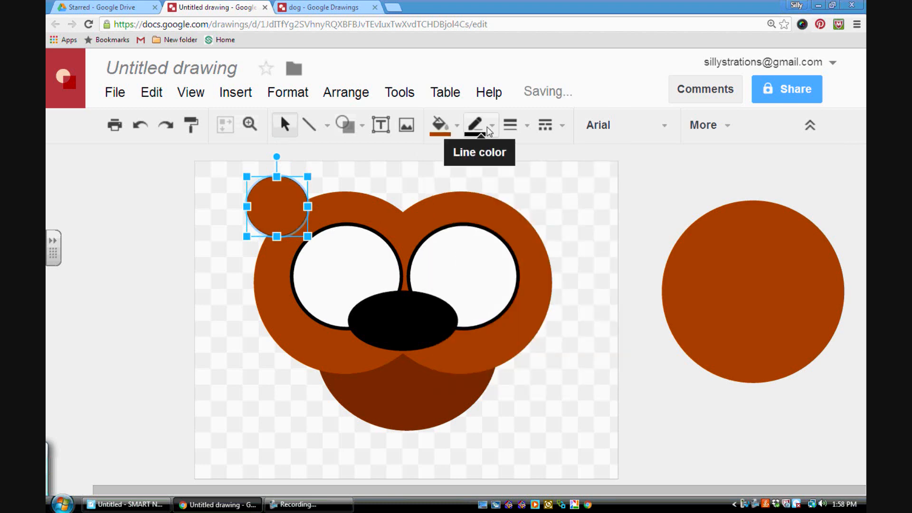
click(475, 125)
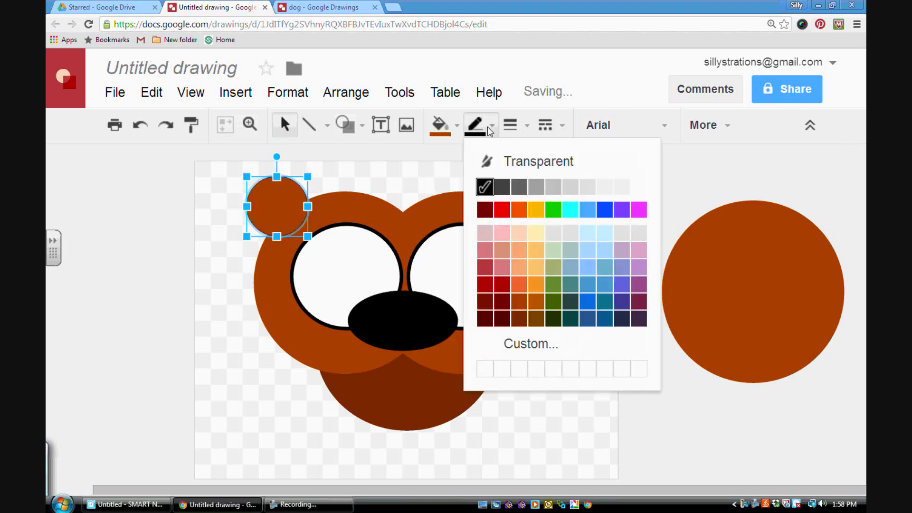
click(604, 167)
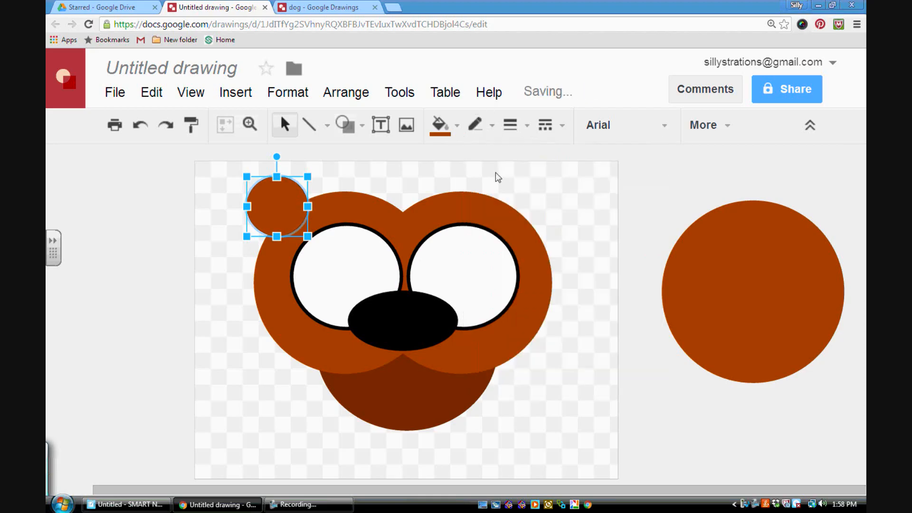
click(238, 254)
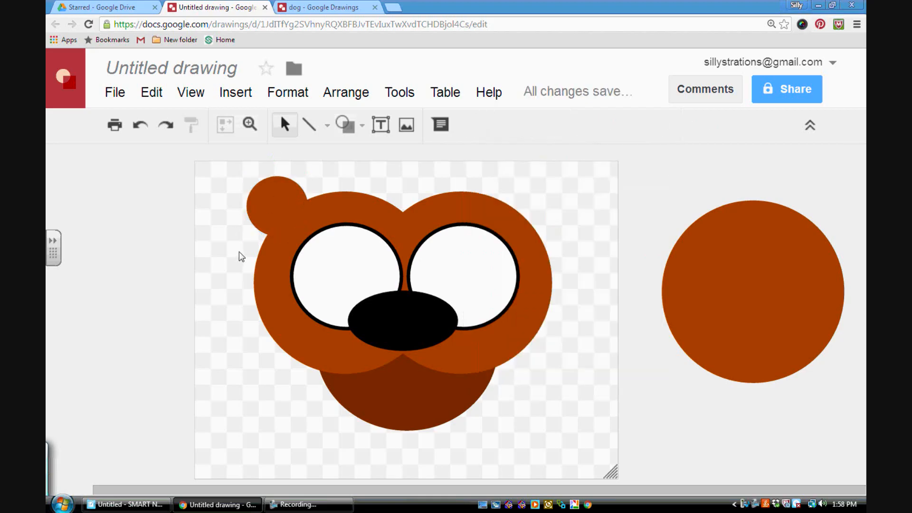
Enlarge the brown ear slightly outward from the face, toward its upper left.
double_click(273, 200)
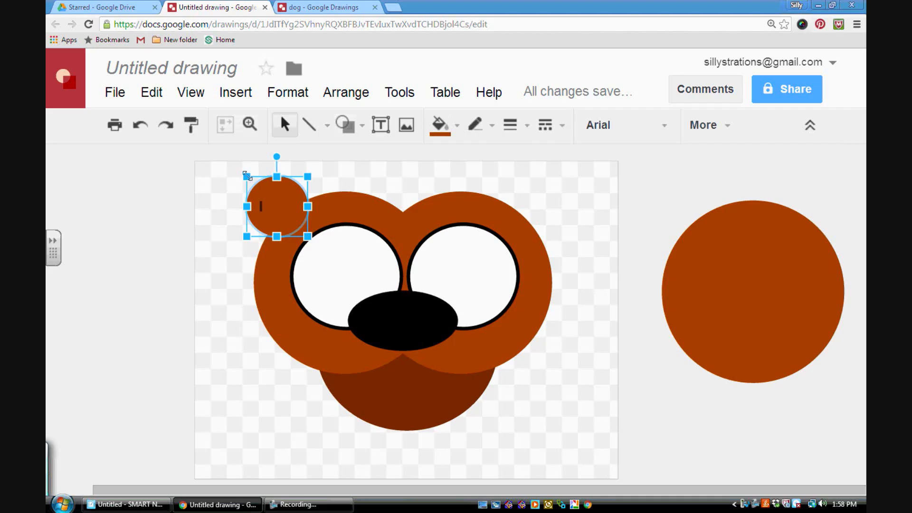
key(Caps_Lock)
drag(246, 174, 239, 168)
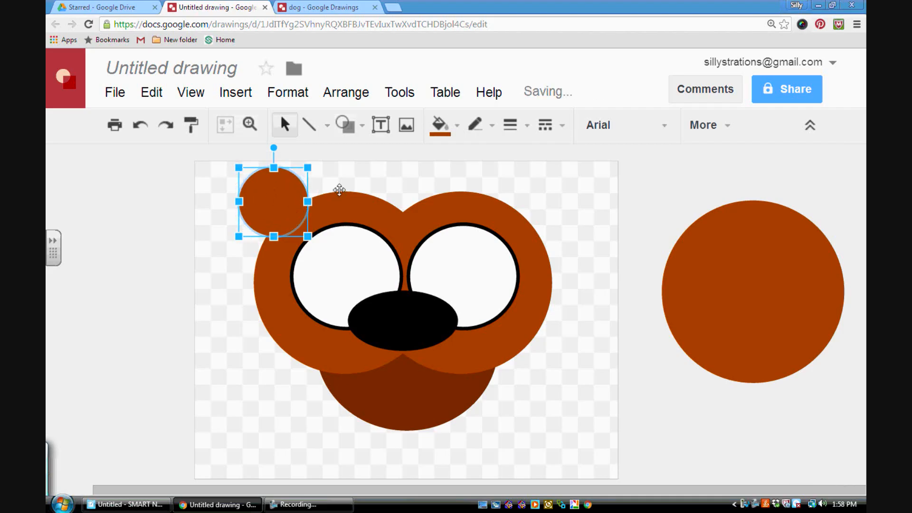
click(362, 188)
Duplicate the ear and place the copy level with it on the upper-right edge of the face.
click(287, 202)
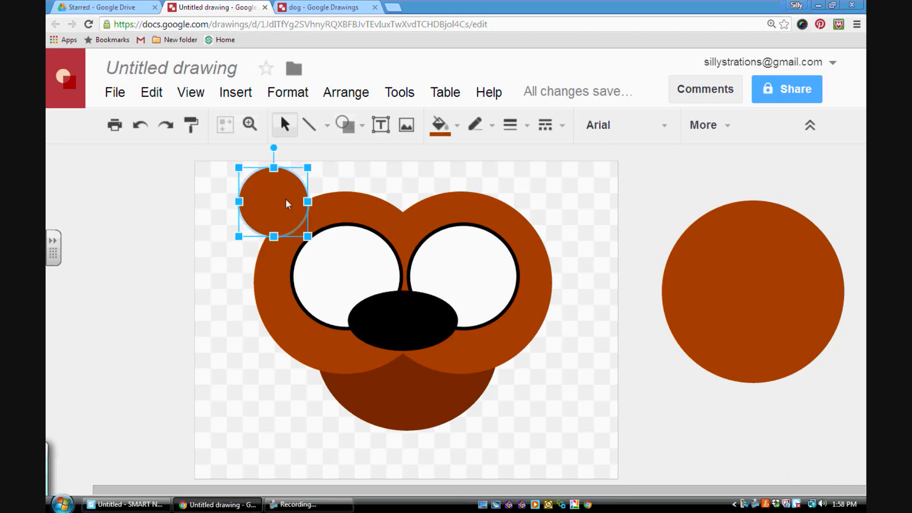
key(ctrl+d)
drag(268, 205, 523, 200)
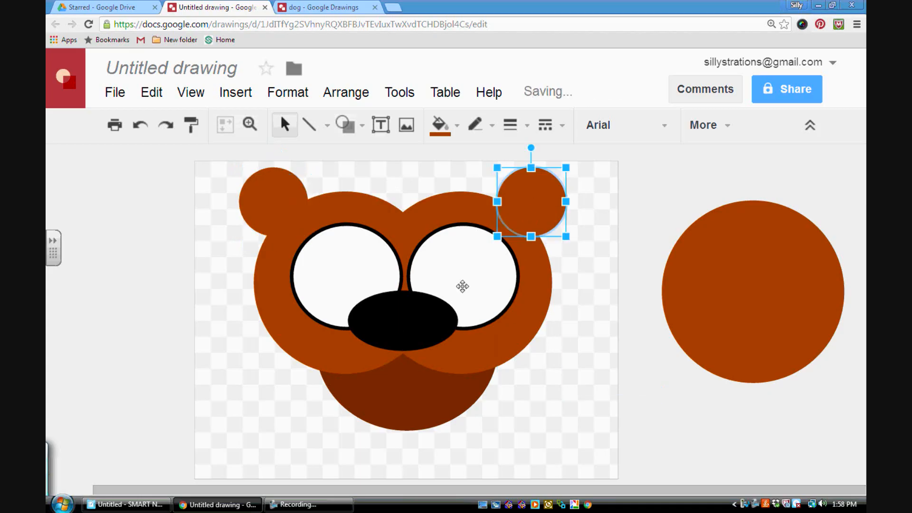
click(226, 386)
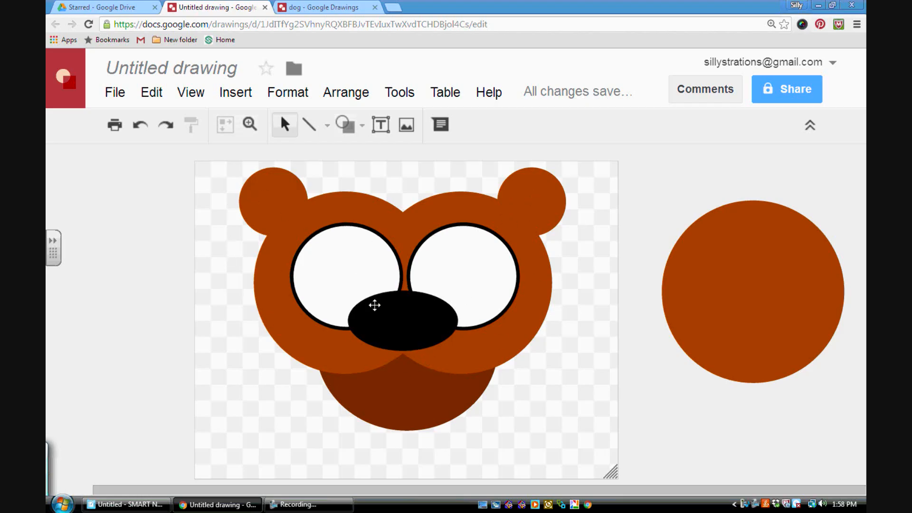
Widen the dark brown mouth circle on both sides and raise it slightly, centred beneath the face.
click(363, 400)
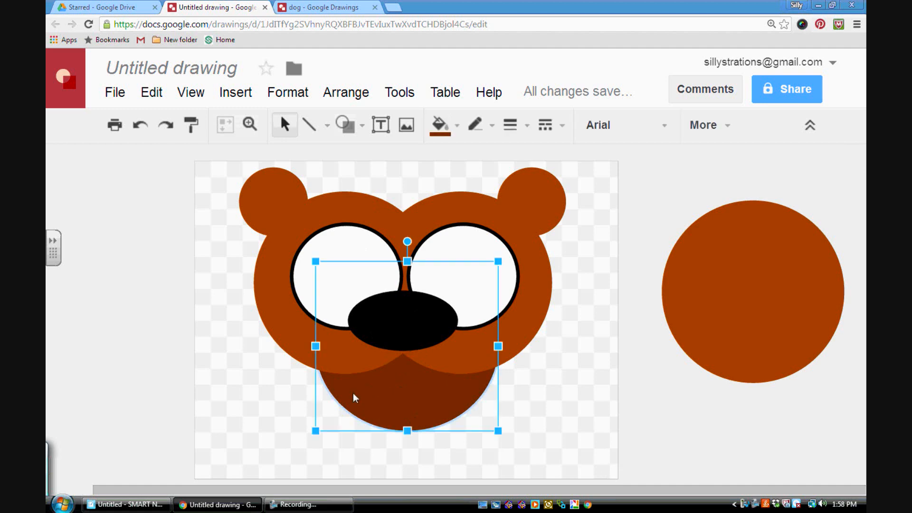
drag(317, 346, 298, 347)
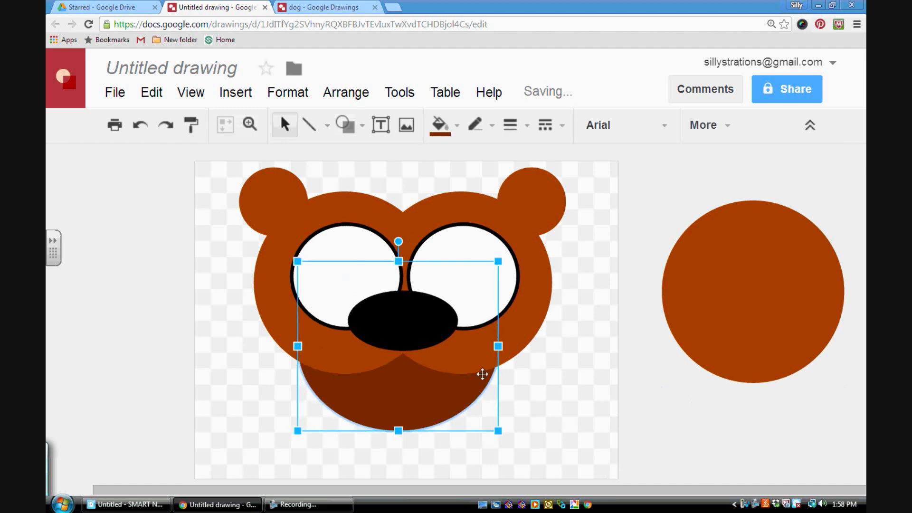
drag(499, 347, 503, 347)
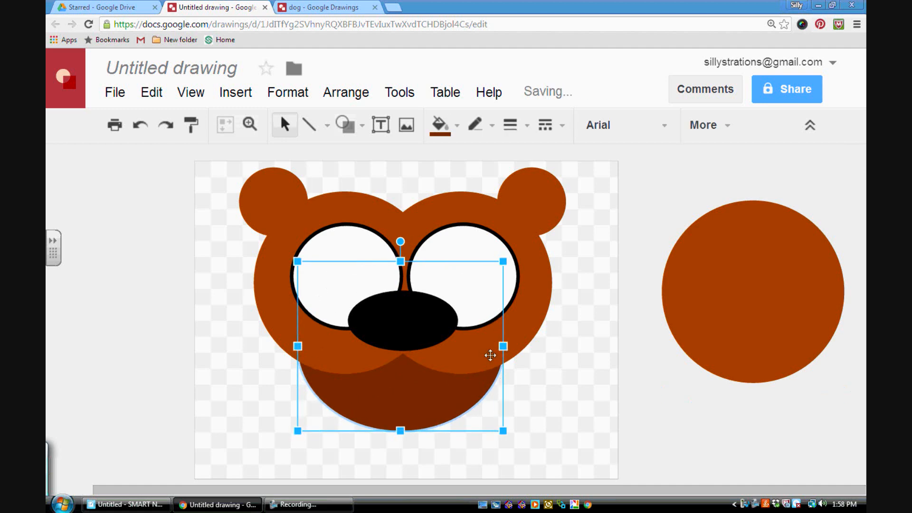
drag(401, 395, 403, 385)
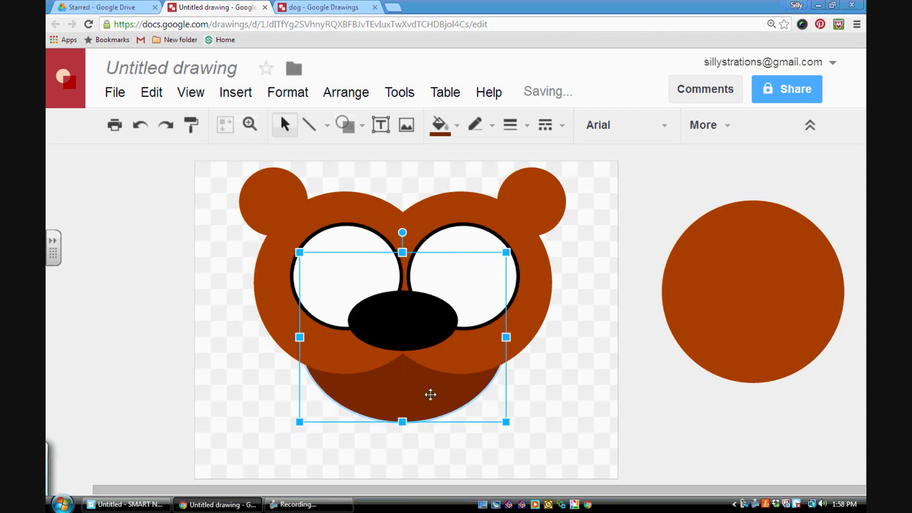
click(561, 363)
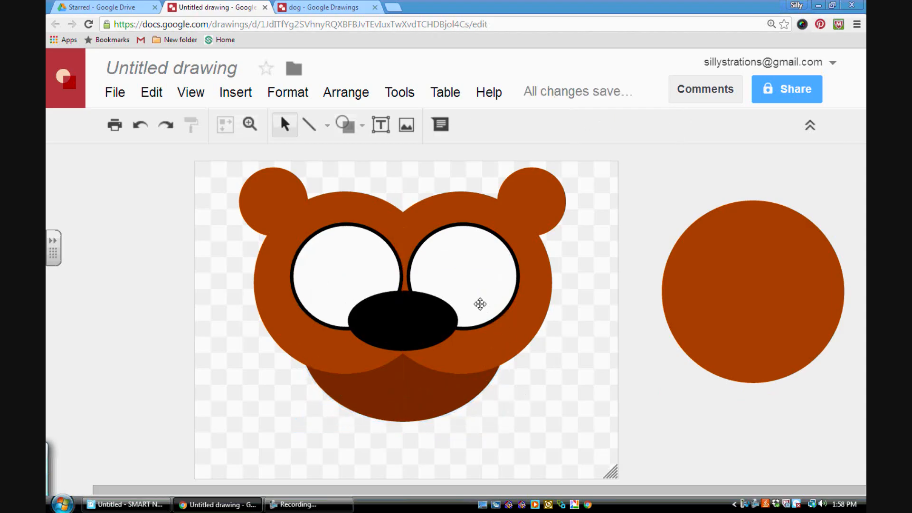
Draw a small downward-pointing triangle as a tooth over the mouth's upper edge, left of its centre, and nudge it slightly left.
click(364, 123)
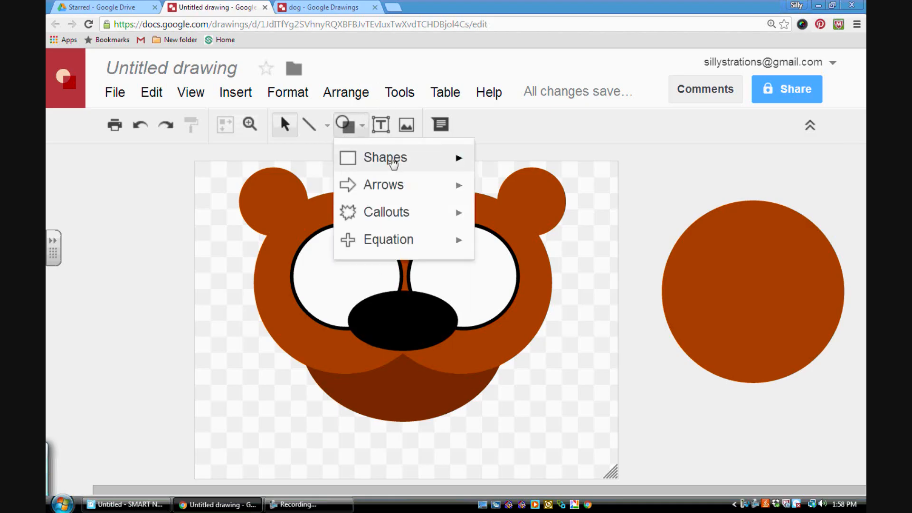
mouse_move(394, 162)
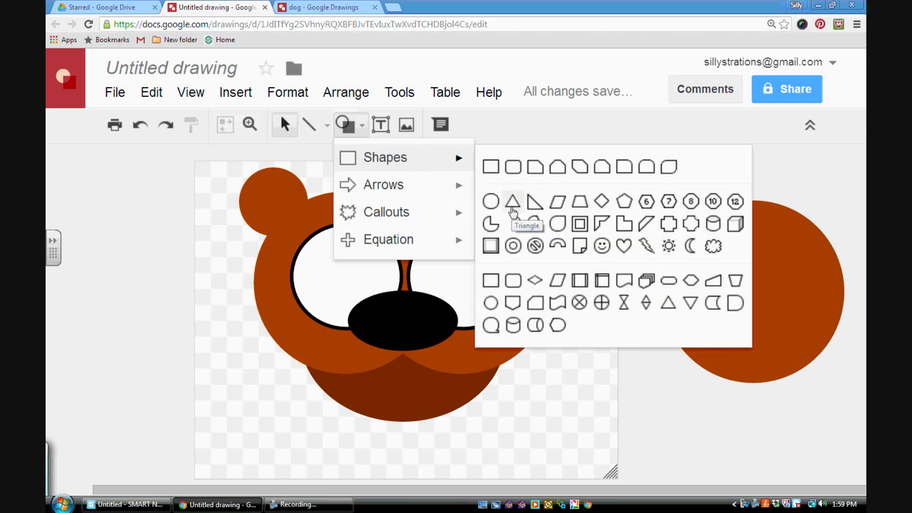
click(691, 304)
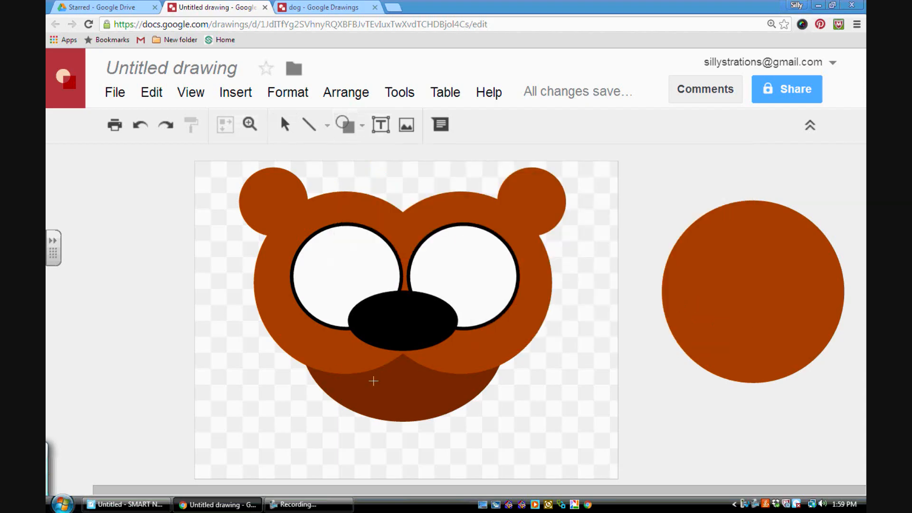
drag(344, 357, 394, 407)
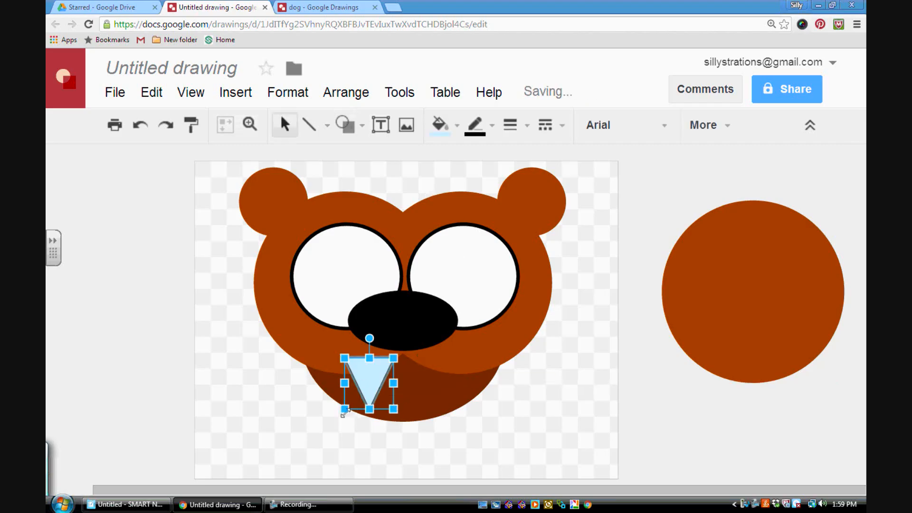
drag(371, 377, 365, 375)
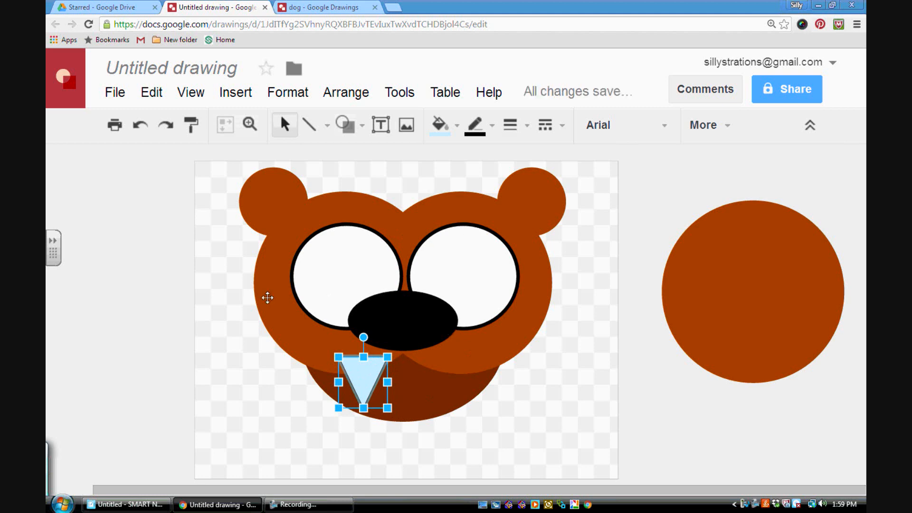
Fill the triangular tooth with white and make its outline transparent.
click(440, 125)
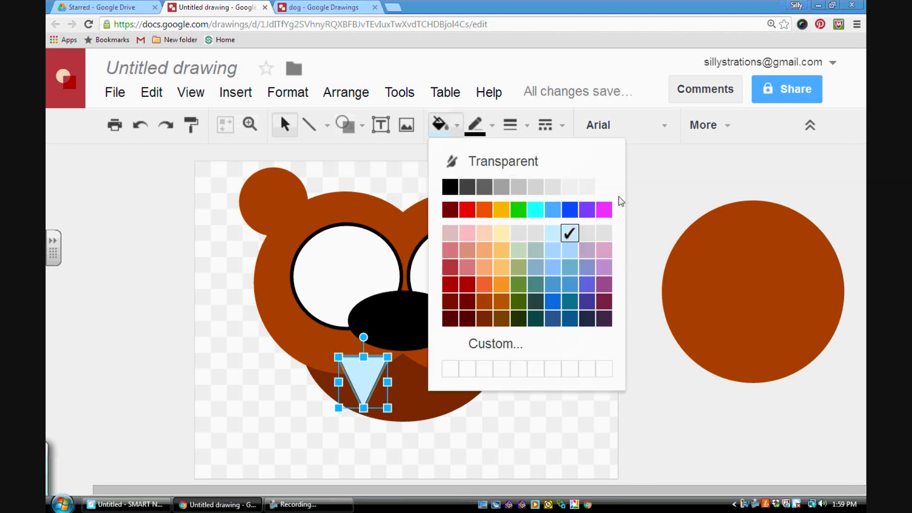
click(604, 187)
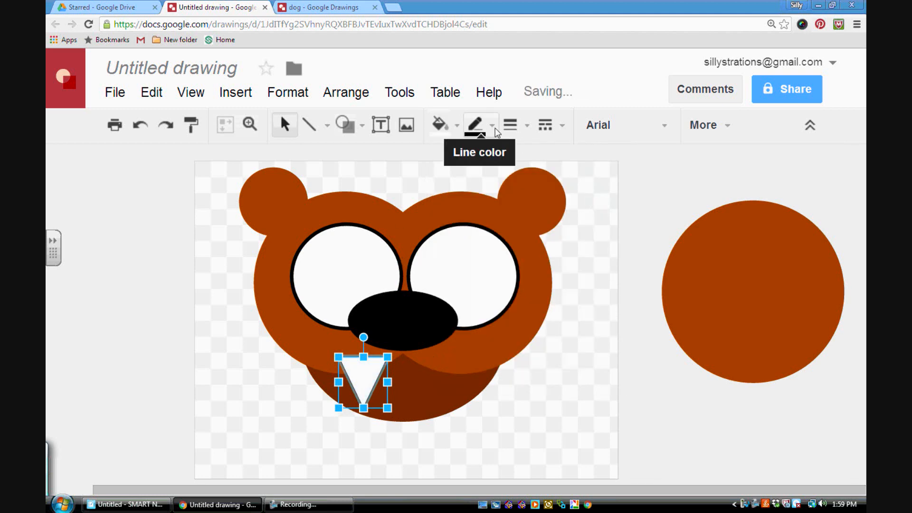
click(477, 126)
click(514, 162)
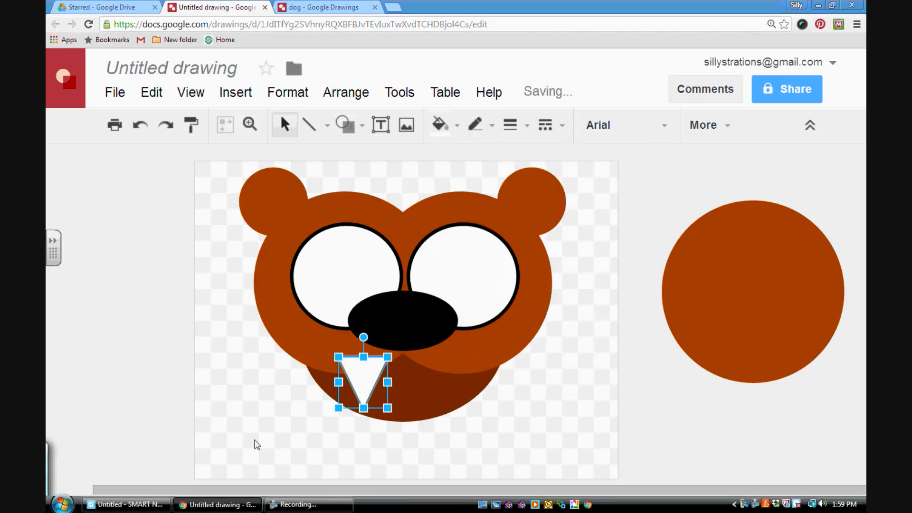
click(303, 423)
Rotate the white tooth slightly counterclockwise so that its tip points toward the middle of the mouth.
click(369, 378)
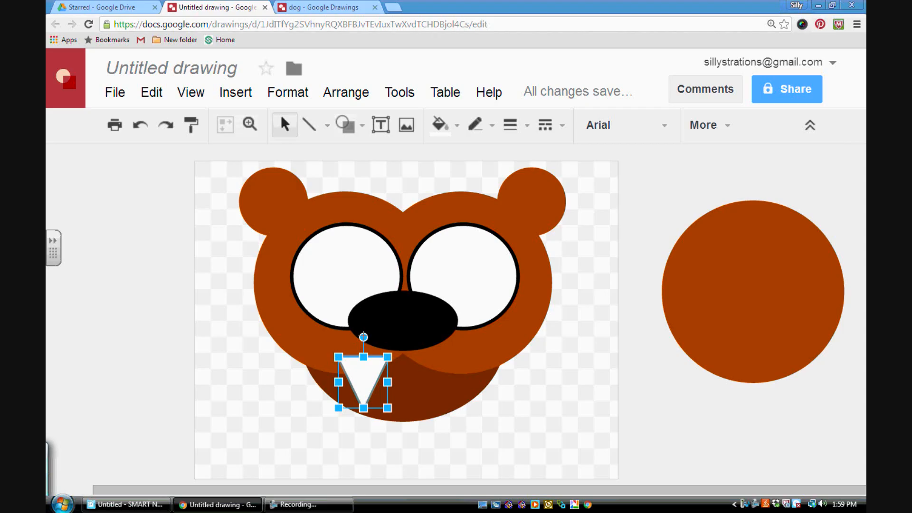
drag(362, 337, 364, 363)
click(309, 431)
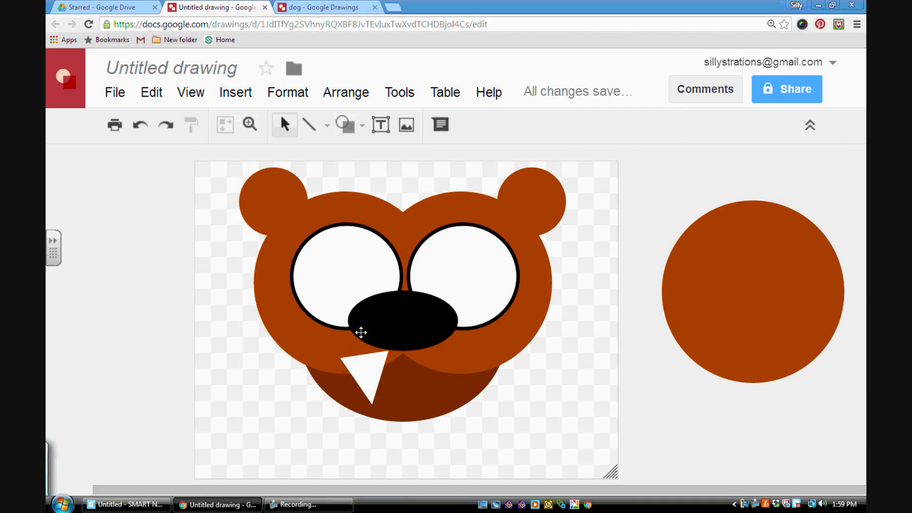
Send the white tooth backward four levels in the stacking order to try to tuck it behind the brown face.
click(366, 370)
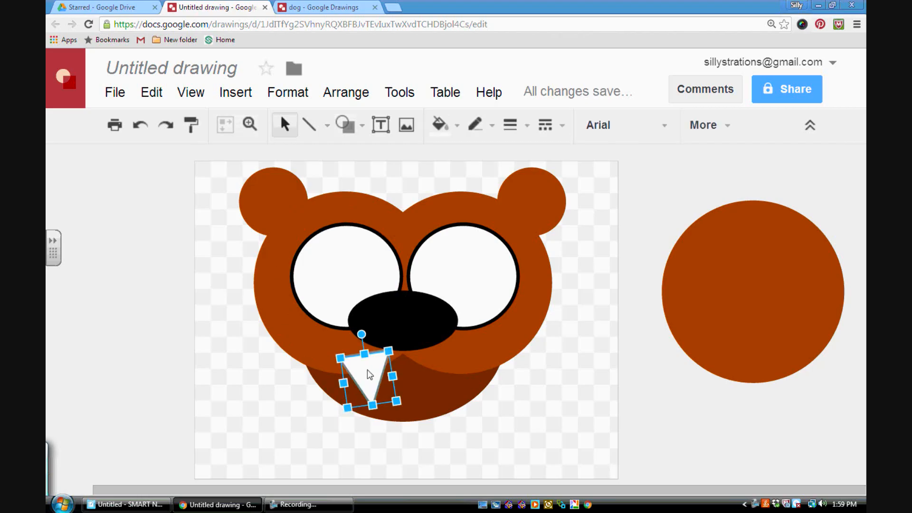
click(333, 340)
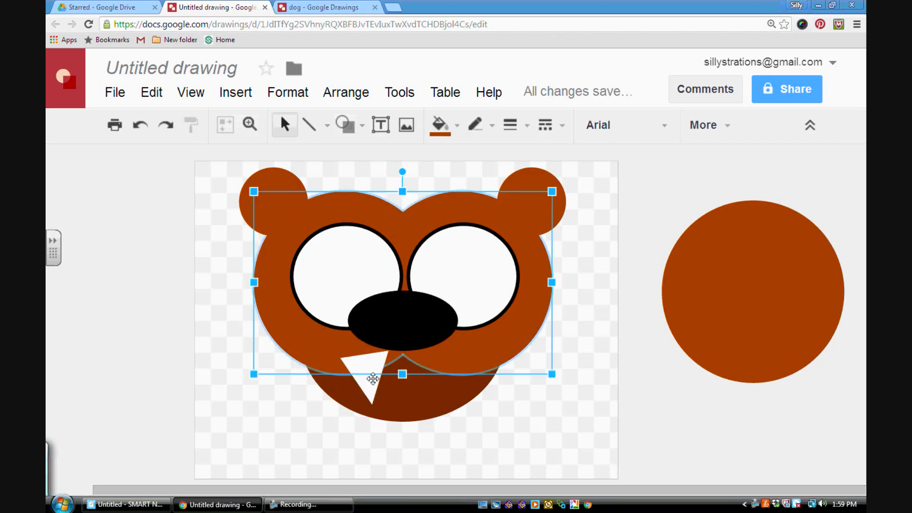
click(364, 362)
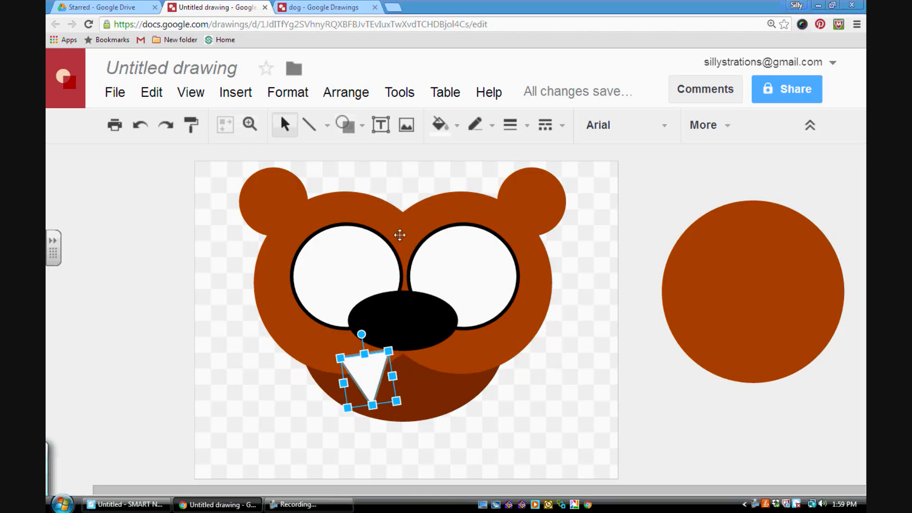
click(345, 92)
mouse_move(387, 126)
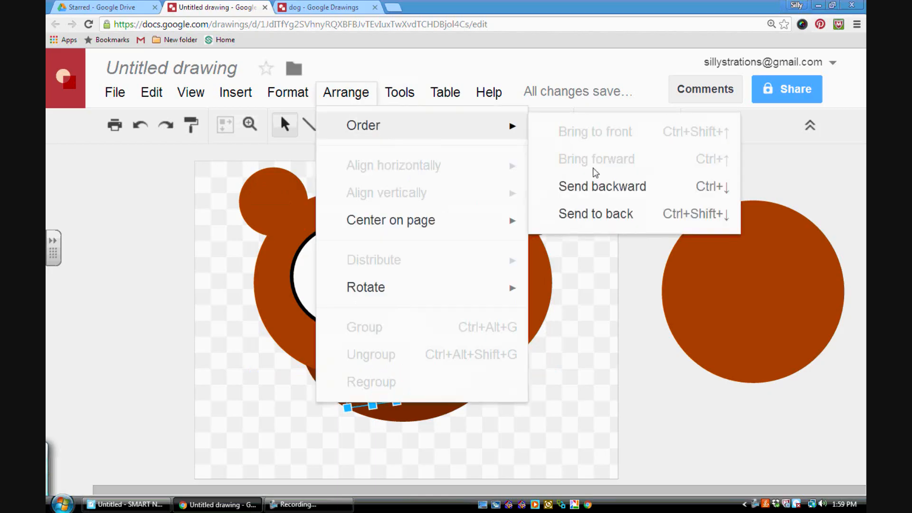
click(598, 187)
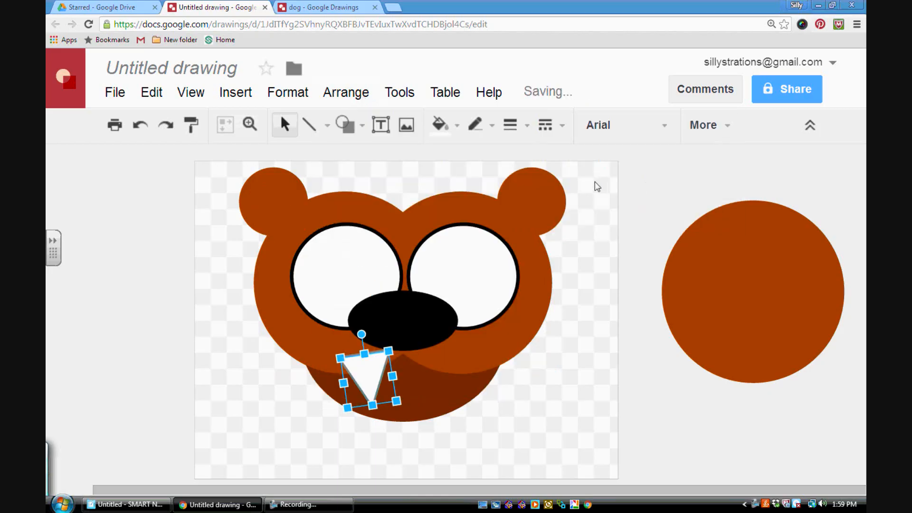
click(352, 94)
mouse_move(419, 127)
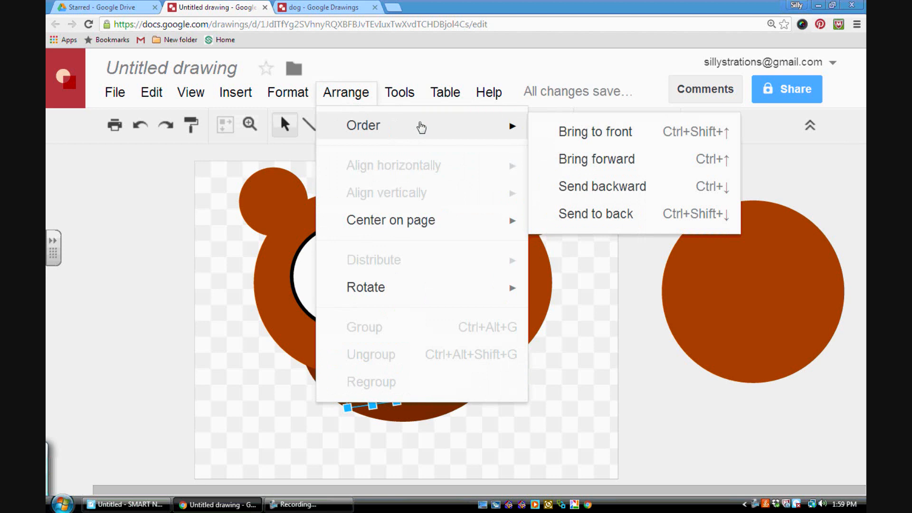
click(584, 187)
click(346, 93)
mouse_move(419, 126)
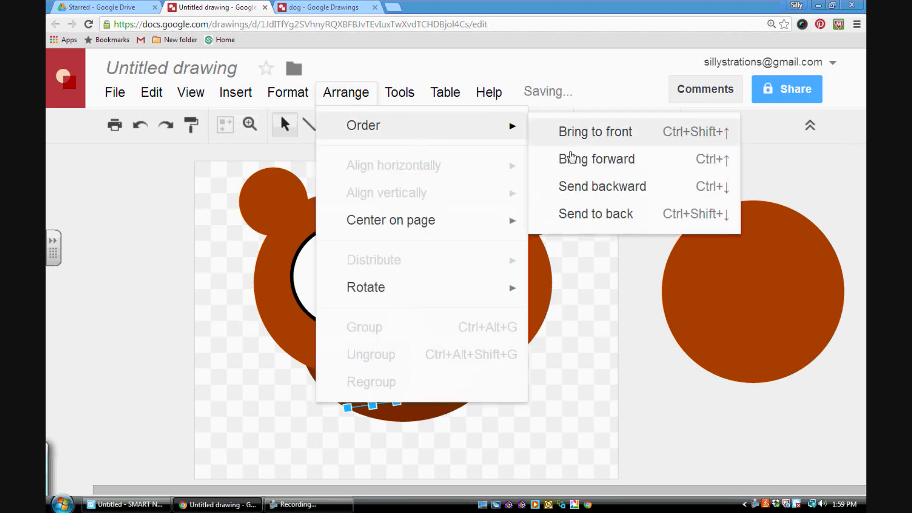
click(584, 185)
click(358, 95)
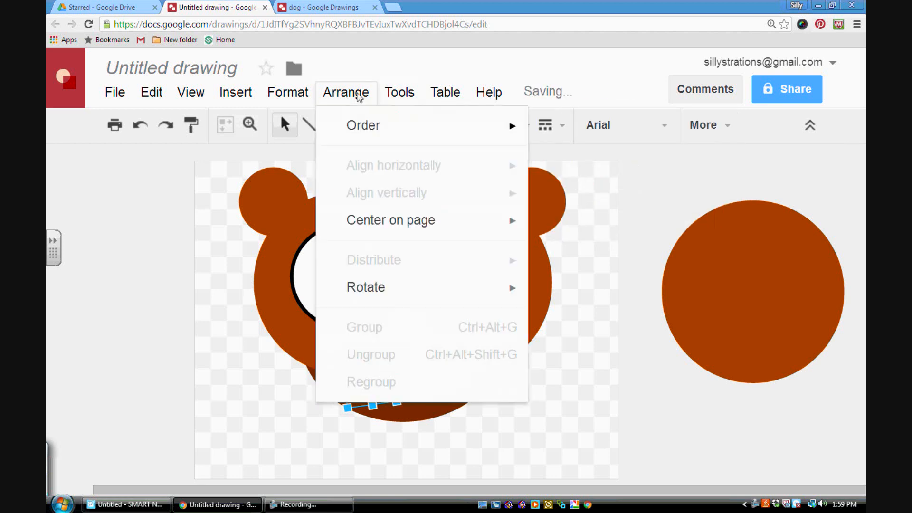
mouse_move(427, 126)
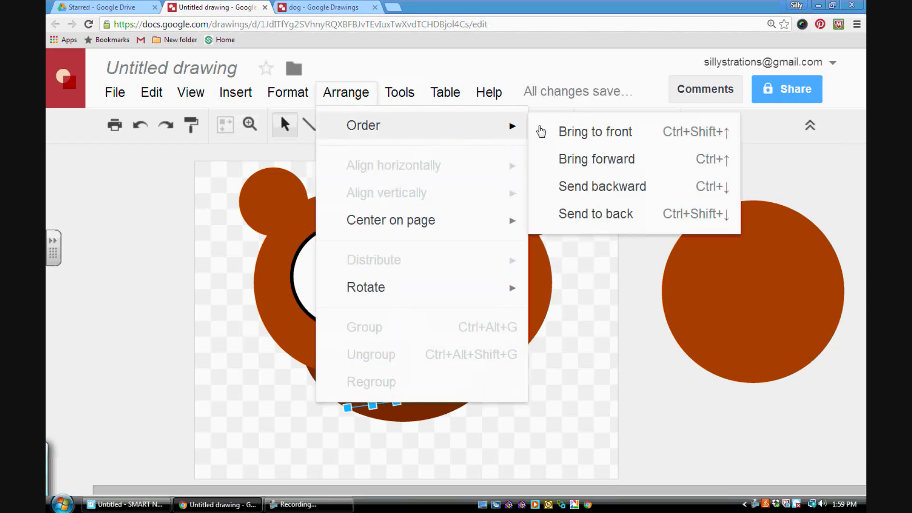
click(598, 188)
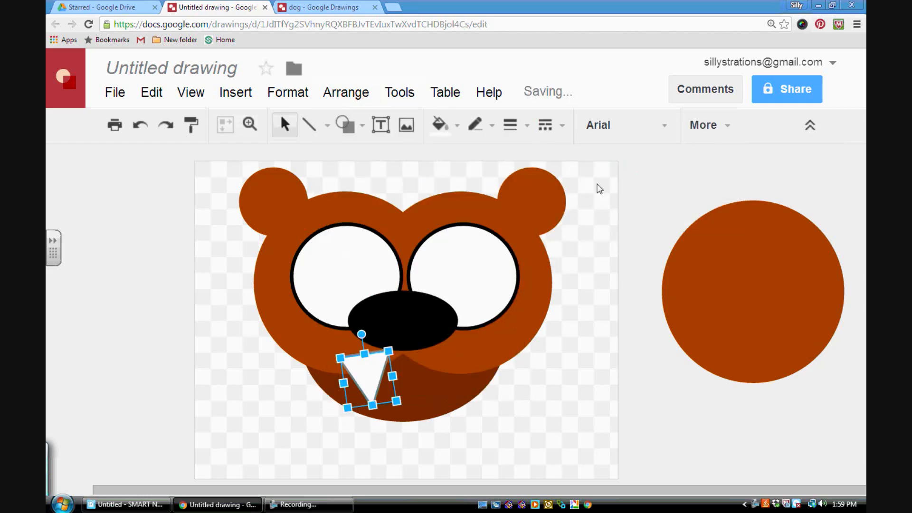
Try to bring the brown face shape forward two levels to cover the tooth's upper part, and undo the last level.
click(329, 338)
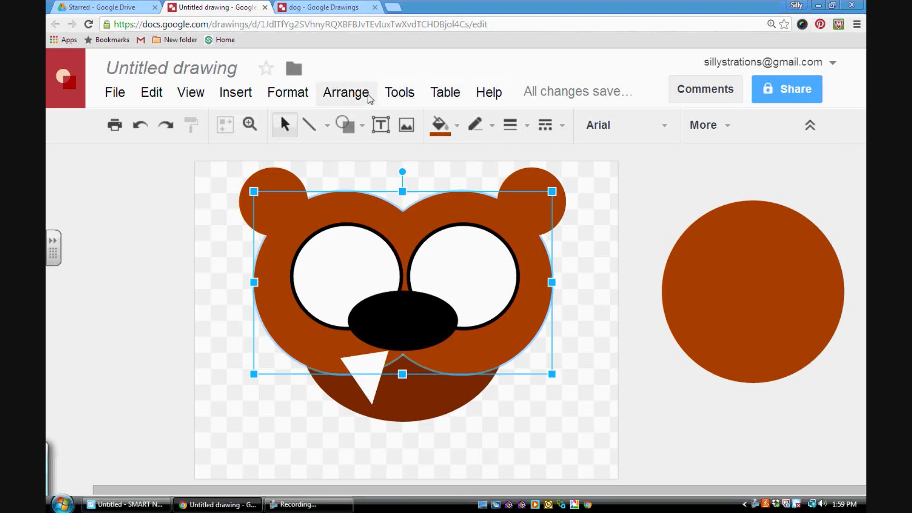
click(345, 92)
mouse_move(373, 126)
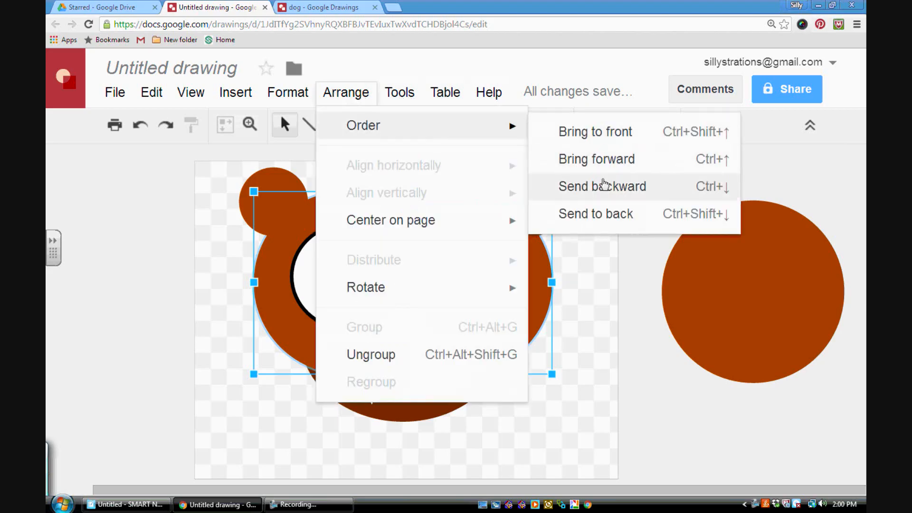
click(604, 161)
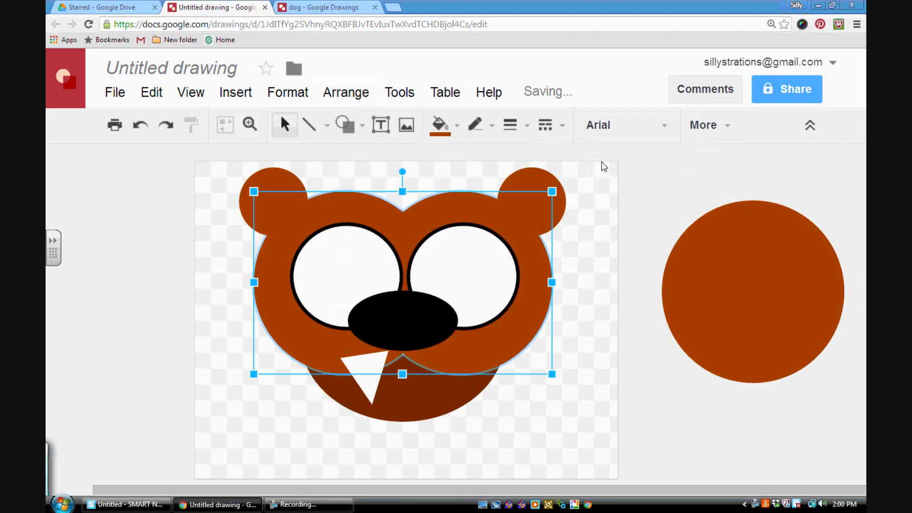
click(346, 92)
mouse_move(428, 126)
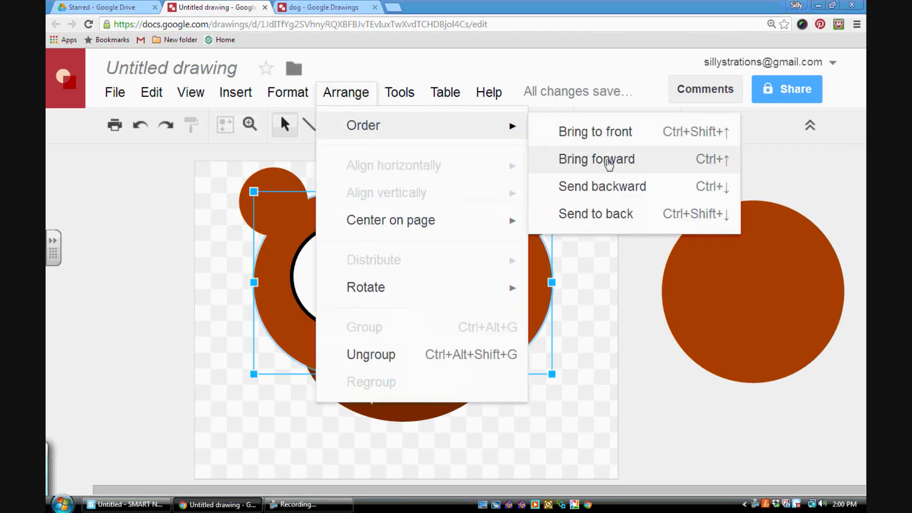
click(608, 161)
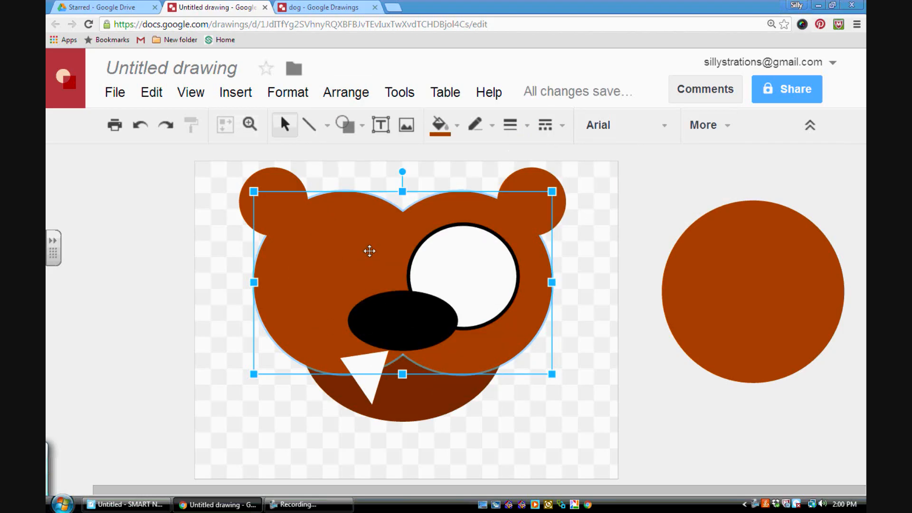
key(ctrl+z)
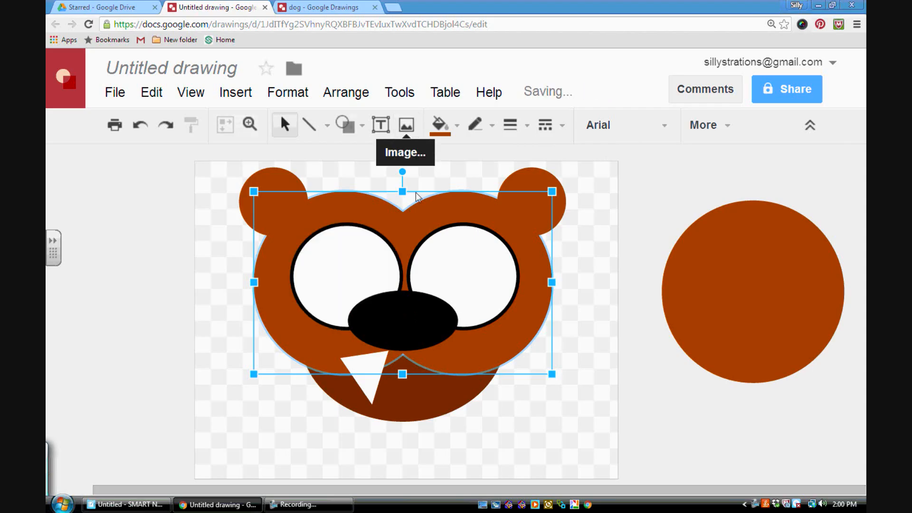
Move the dark brown mouth circle slightly down beneath the face.
click(370, 370)
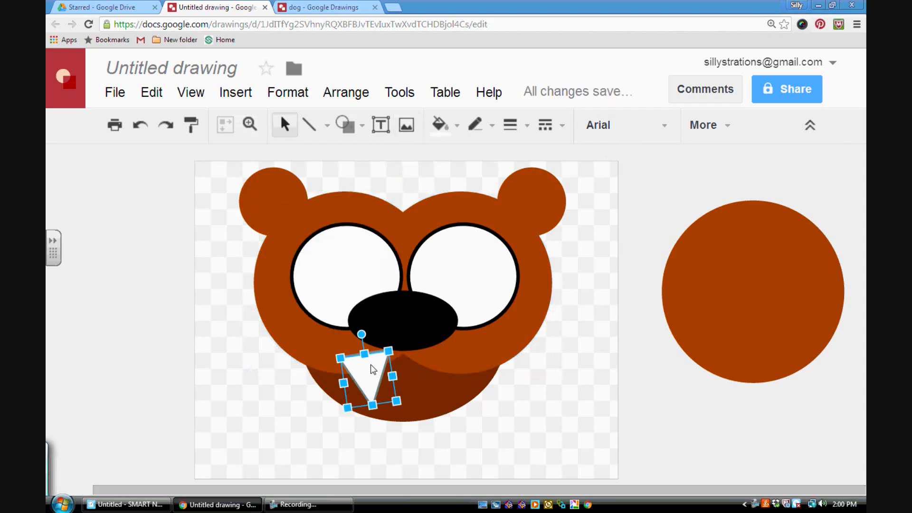
click(441, 402)
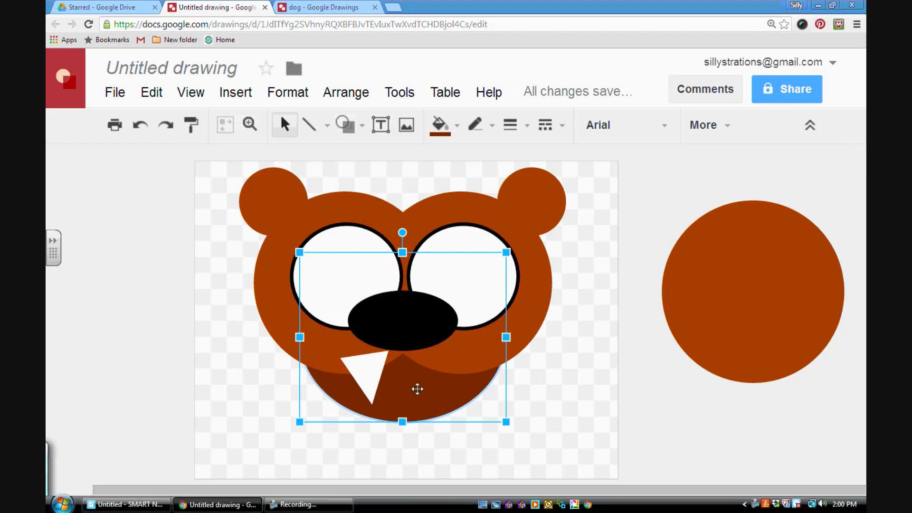
drag(417, 389, 420, 397)
Send the white tooth to the back and bring it forward one level, placing it between the mouth and the face.
click(378, 371)
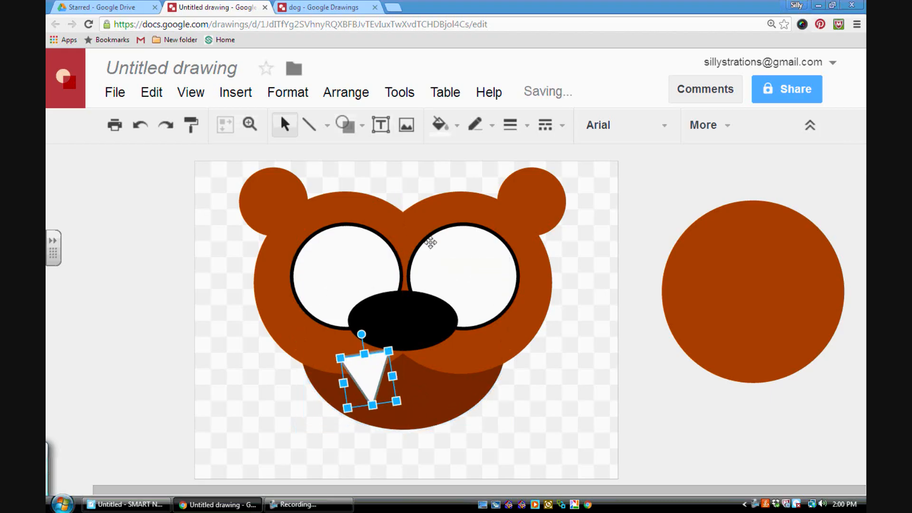
click(361, 94)
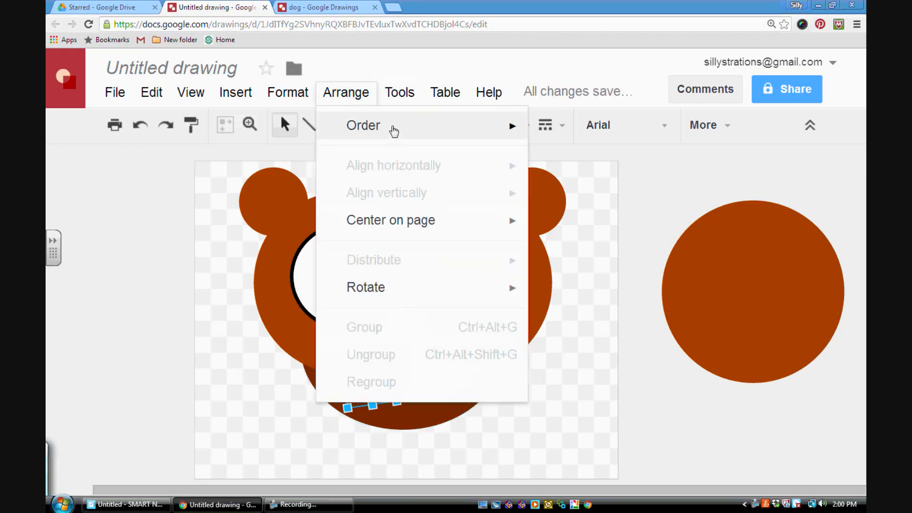
mouse_move(393, 131)
click(596, 187)
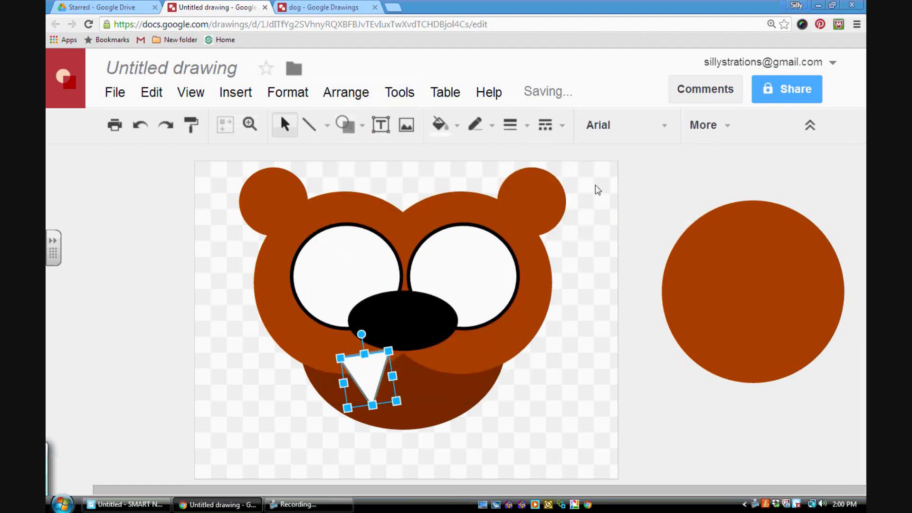
click(346, 92)
mouse_move(524, 142)
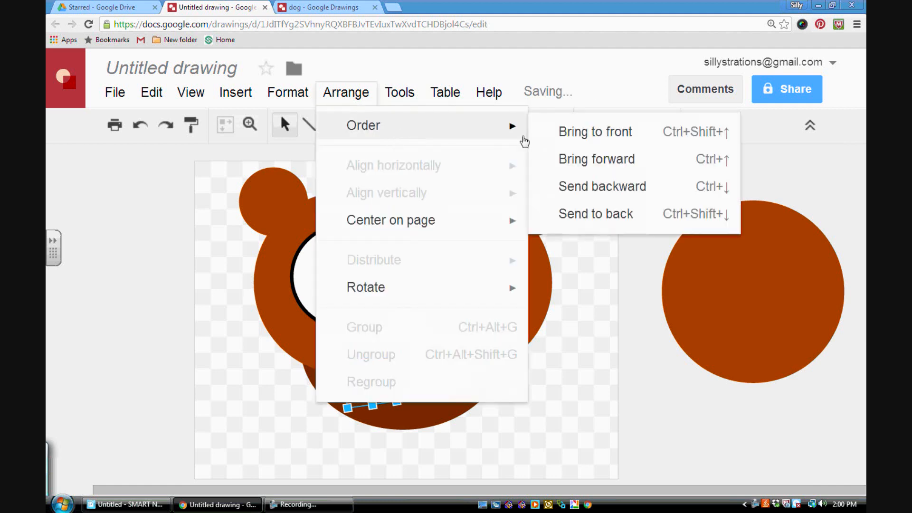
click(591, 214)
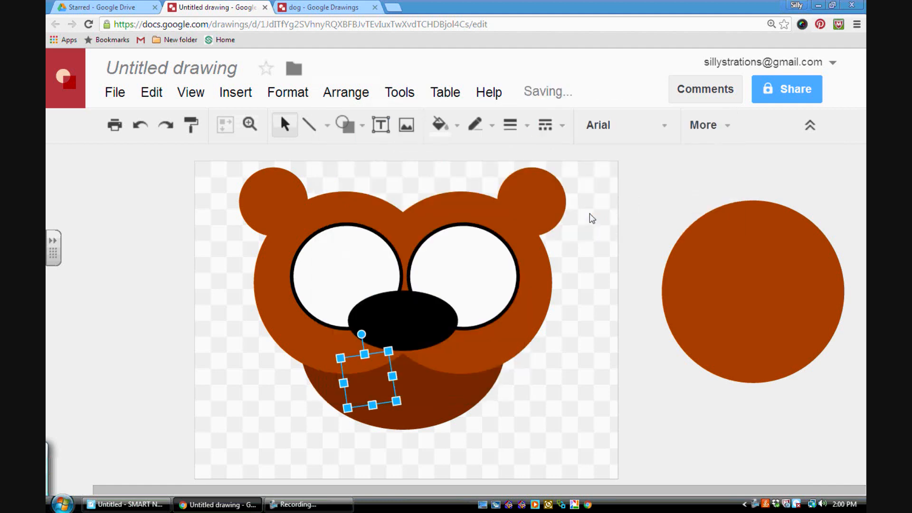
click(341, 95)
mouse_move(447, 130)
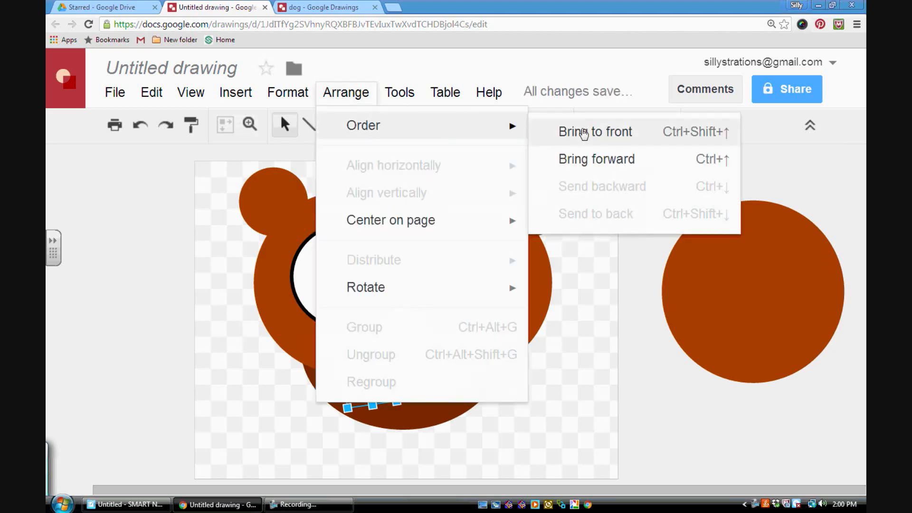
click(589, 157)
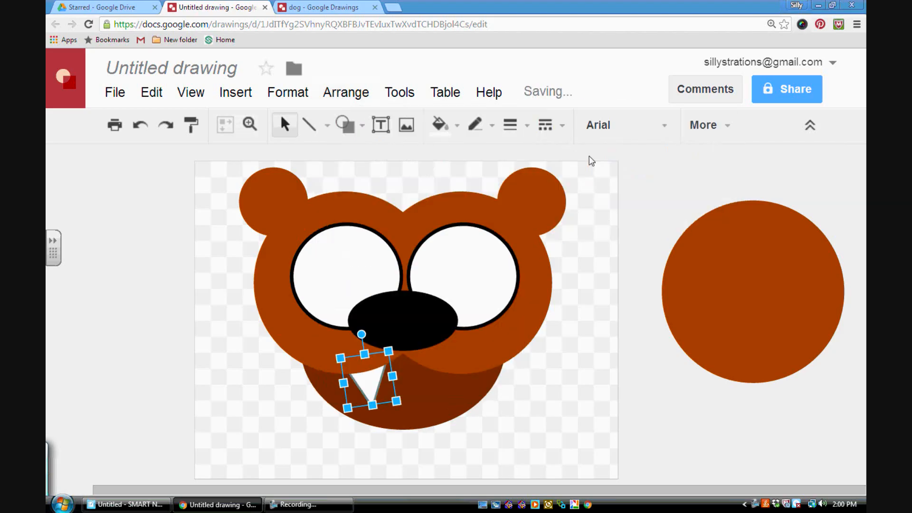
Nudge the layered white tooth slightly left along the mouth's upper edge.
click(580, 370)
click(374, 385)
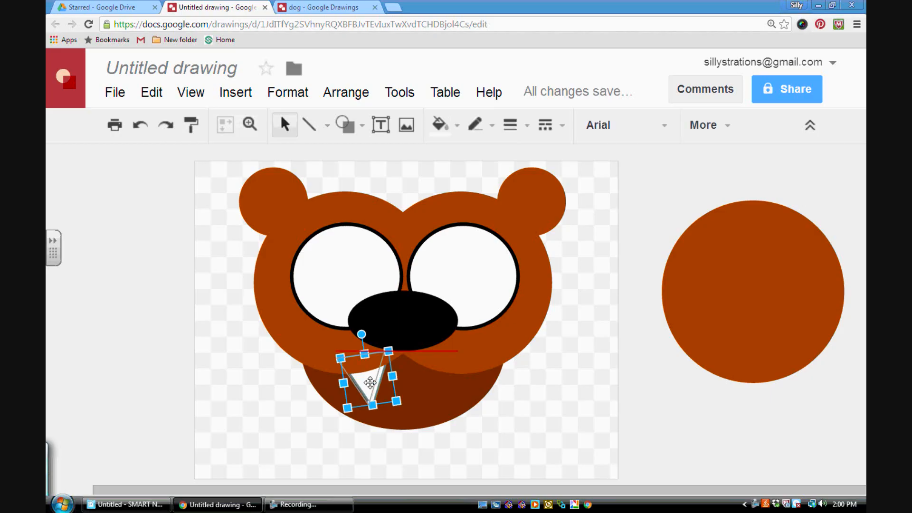
drag(374, 385, 371, 382)
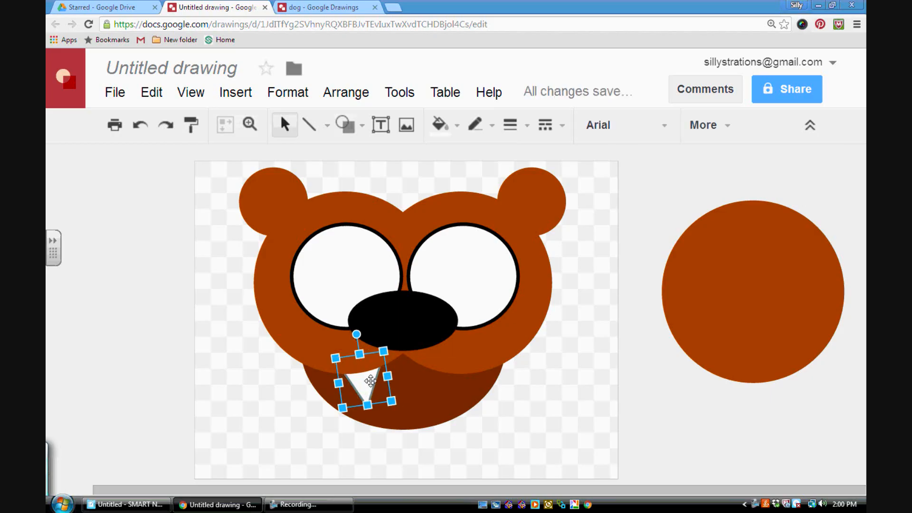
Duplicate the tooth, place the copy on the mouth's right side, and rotate it clockwise to mirror the first one.
key(ctrl+c)
key(ctrl+v)
drag(370, 380, 461, 380)
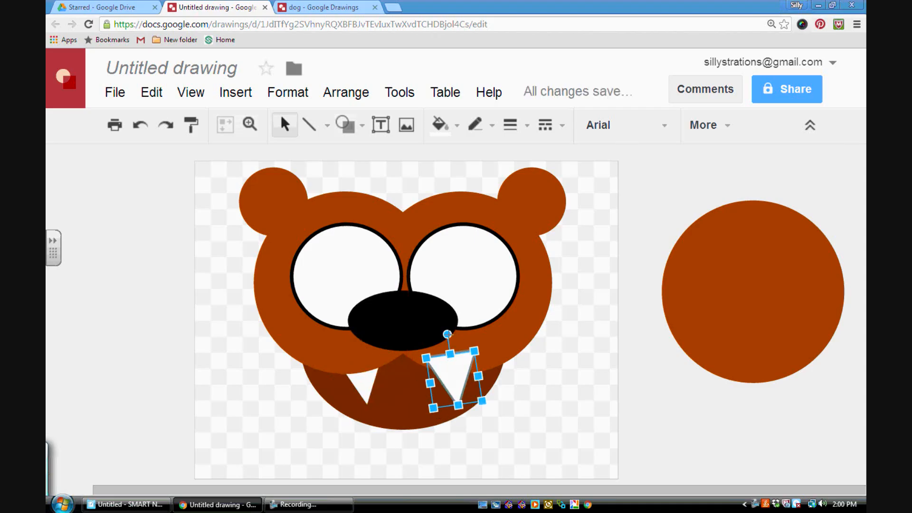
drag(447, 334, 456, 372)
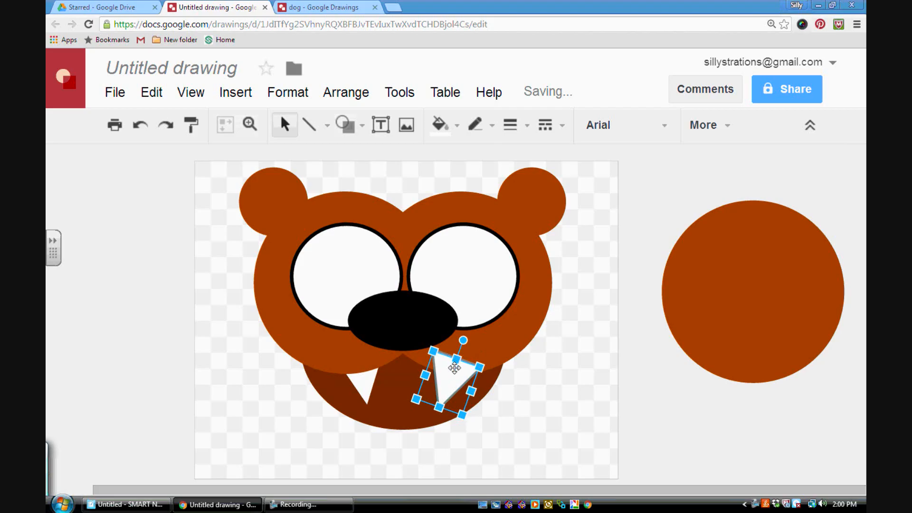
click(537, 383)
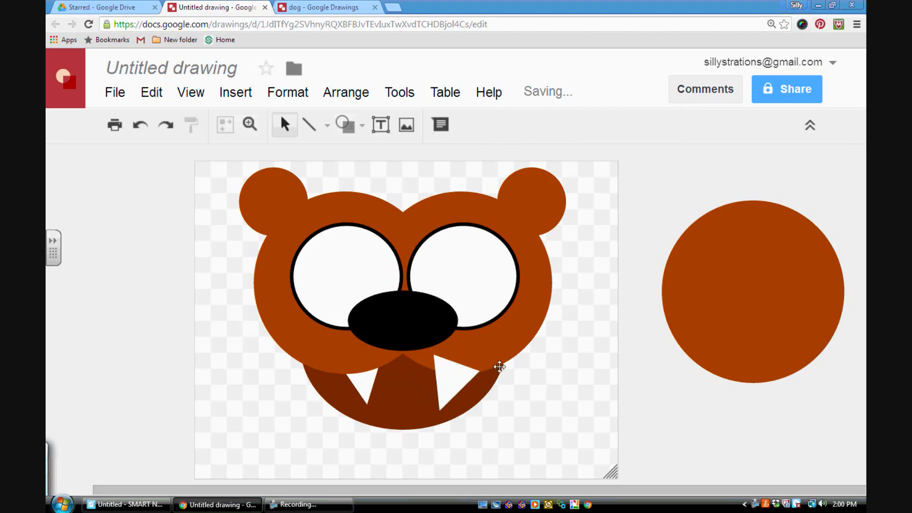
drag(449, 376, 448, 372)
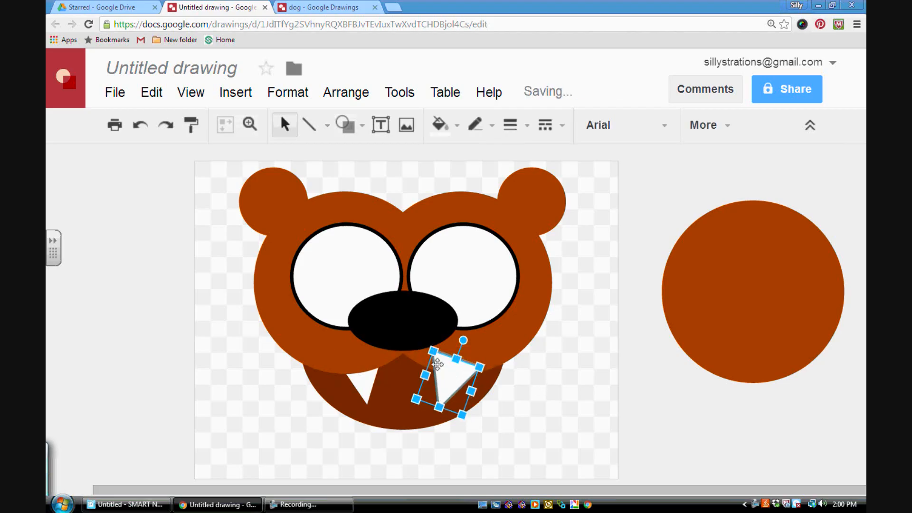
Try to bring the brown face shape forward one level over the second tooth, and undo it.
click(535, 335)
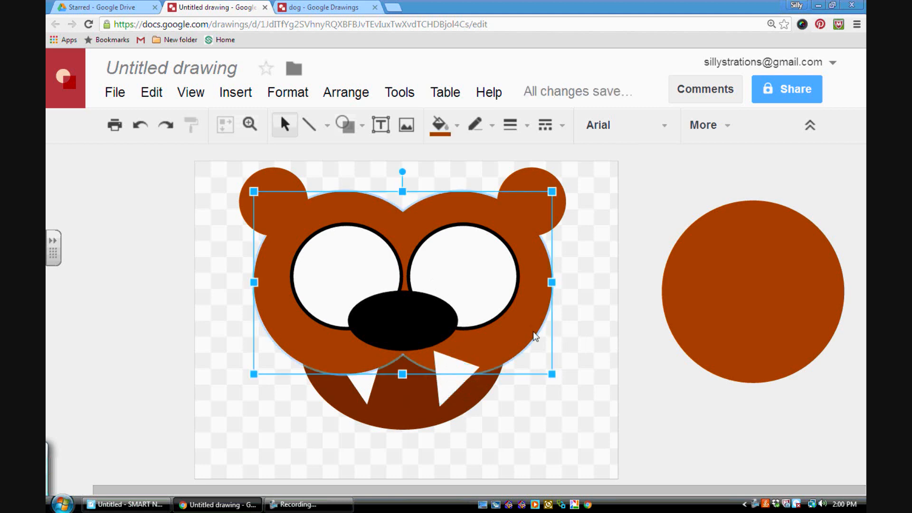
click(361, 93)
mouse_move(434, 124)
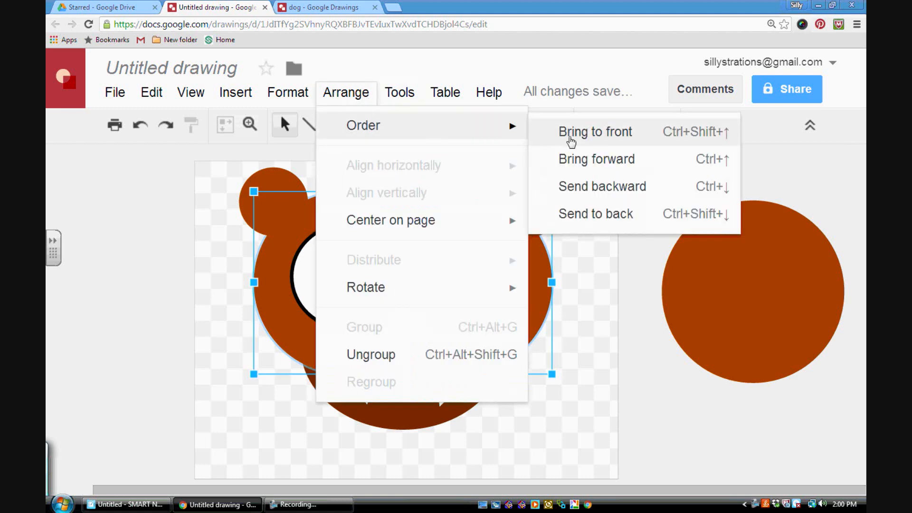
click(570, 159)
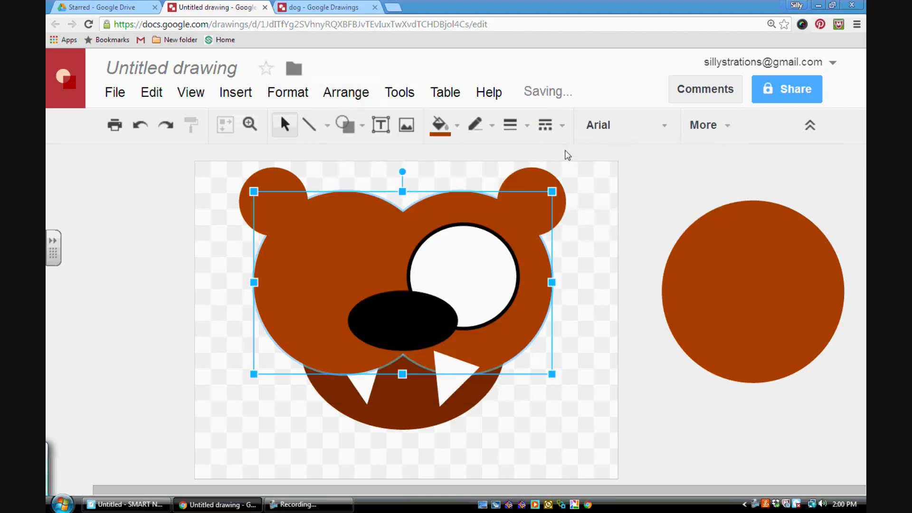
key(ctrl+z)
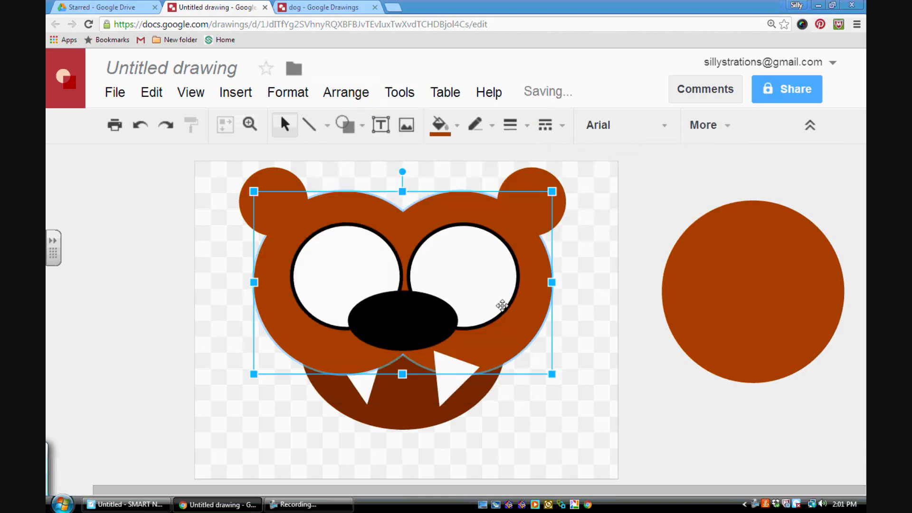
Send the second tooth to the back and bring it forward one level, placing it between the mouth and the face.
click(457, 381)
click(455, 379)
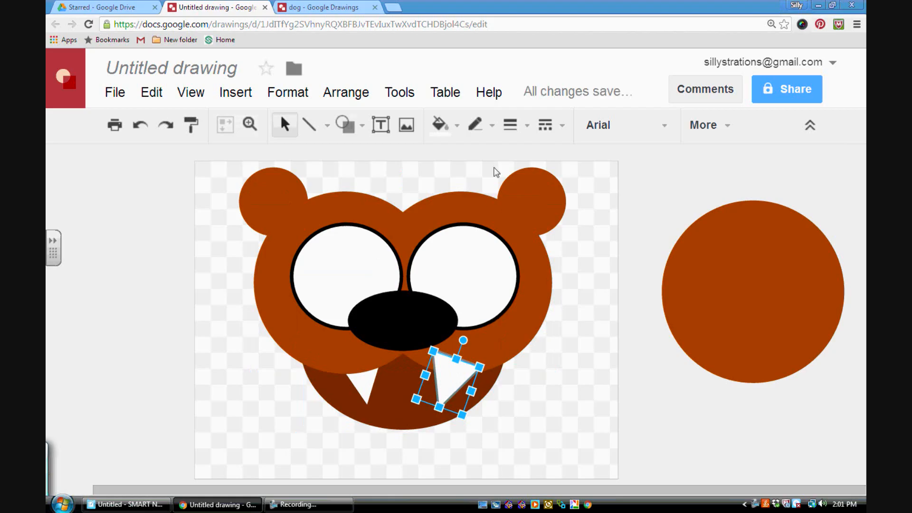
click(357, 95)
mouse_move(377, 122)
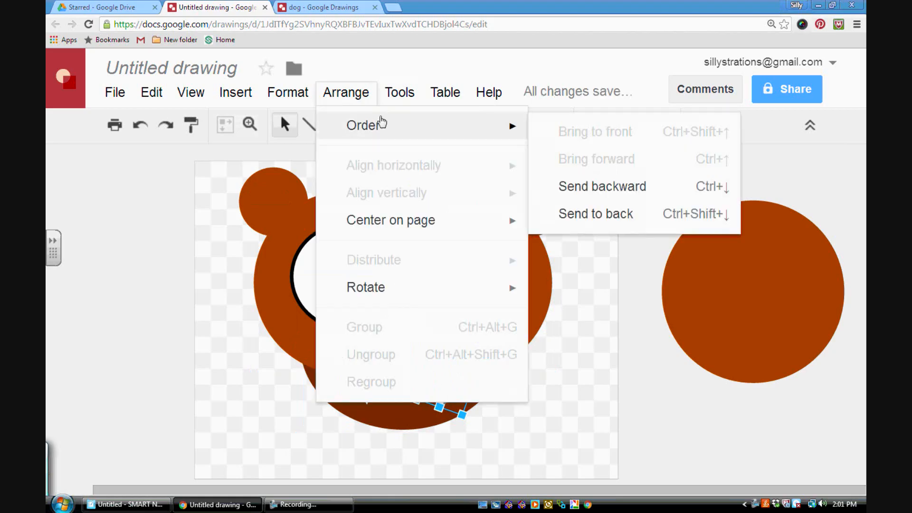
click(601, 186)
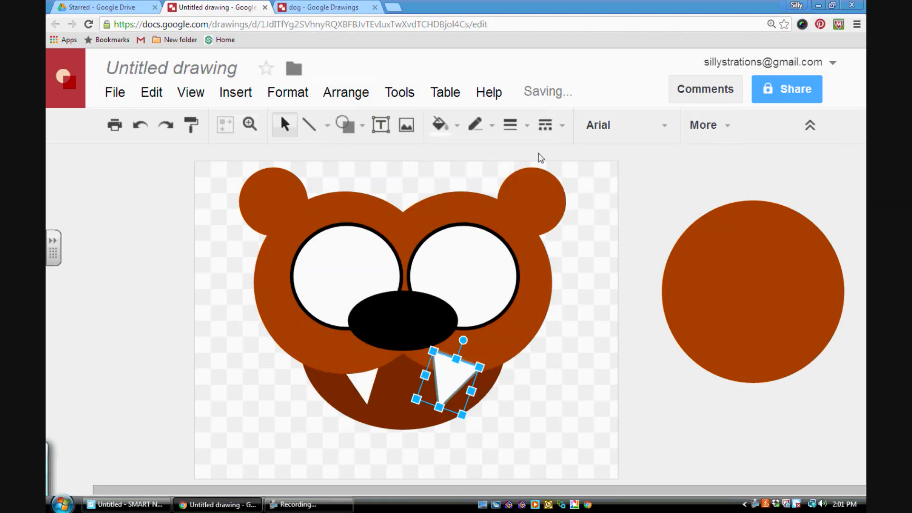
click(347, 93)
mouse_move(430, 131)
click(592, 215)
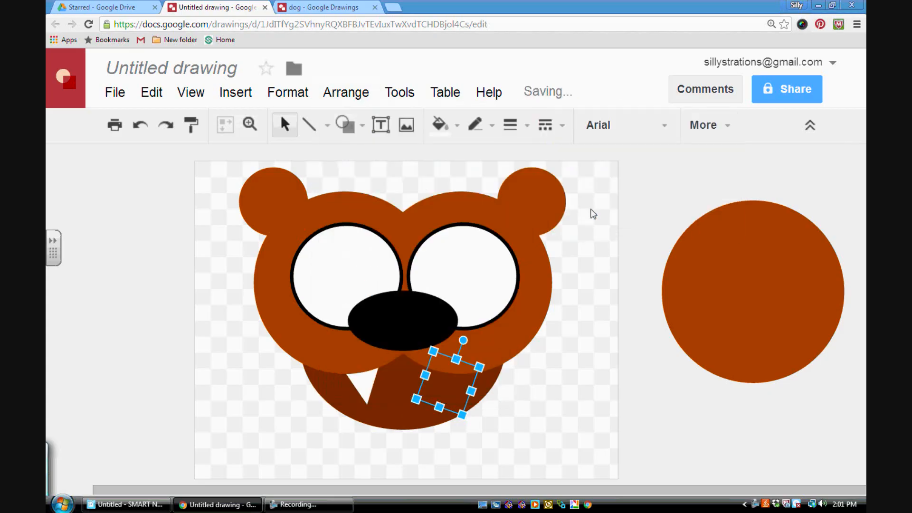
click(349, 95)
mouse_move(364, 126)
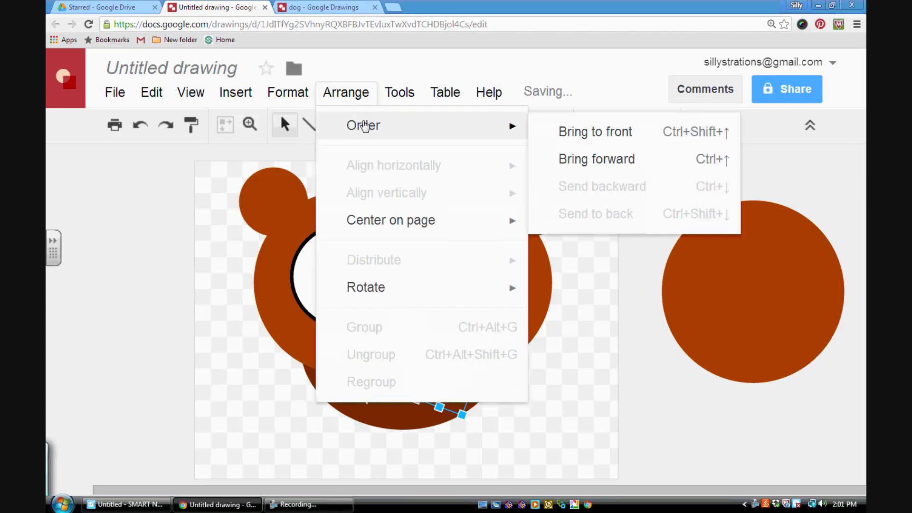
click(595, 162)
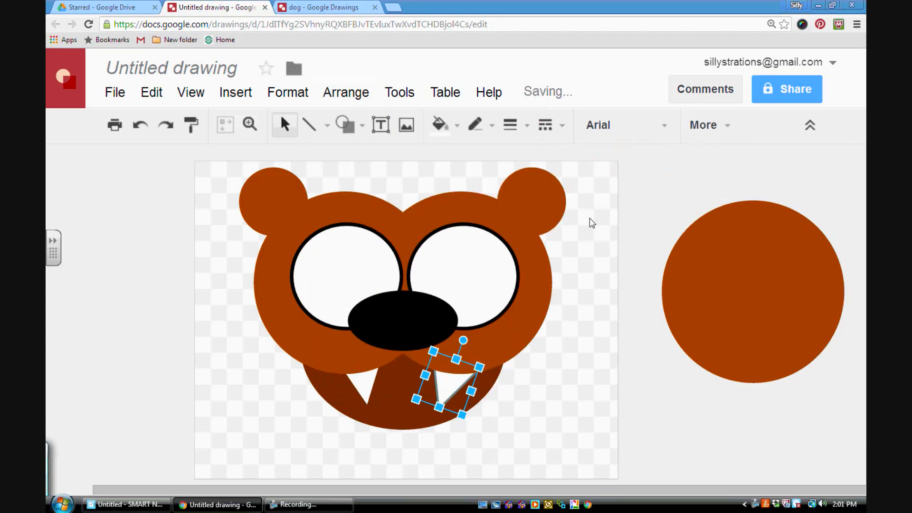
click(565, 361)
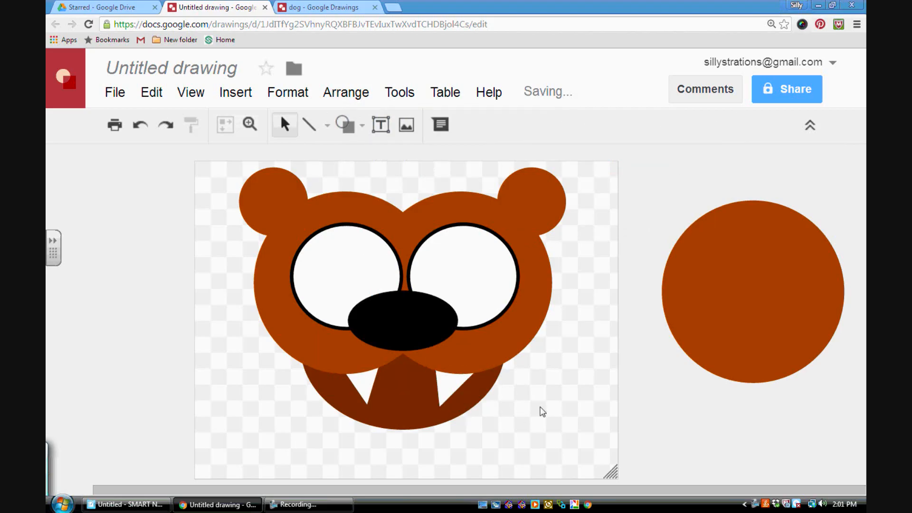
Adjust the right tooth's size slightly, widening it toward the mouth's centre and trimming its outer side.
click(449, 388)
drag(432, 351, 426, 351)
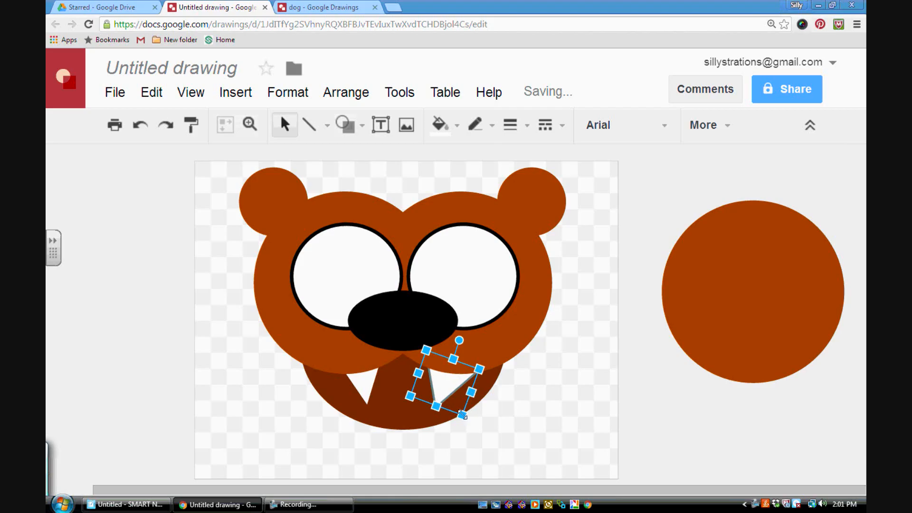
mouse_move(462, 415)
mouse_down()
mouse_move(449, 403)
mouse_move(460, 416)
mouse_up()
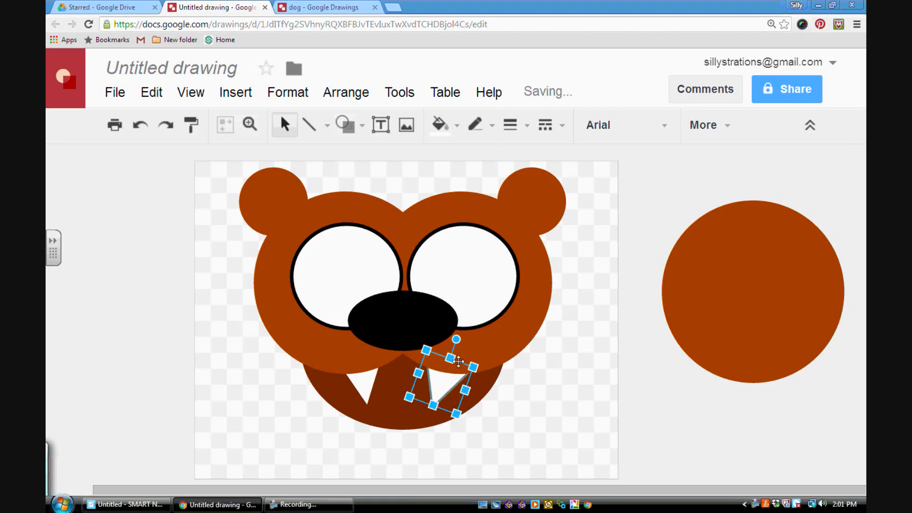
click(523, 430)
Raise both teeth slightly so they tuck further under the lower edge of the face.
click(364, 391)
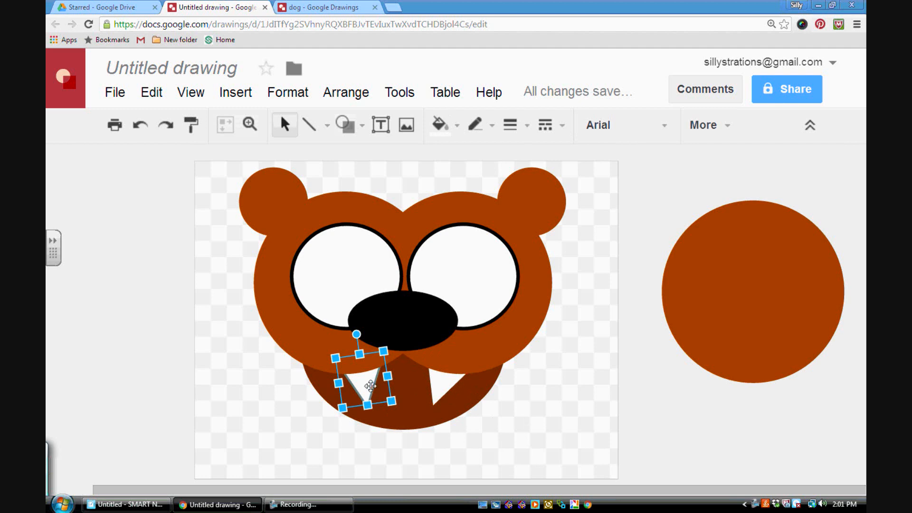
drag(372, 386, 372, 381)
click(442, 386)
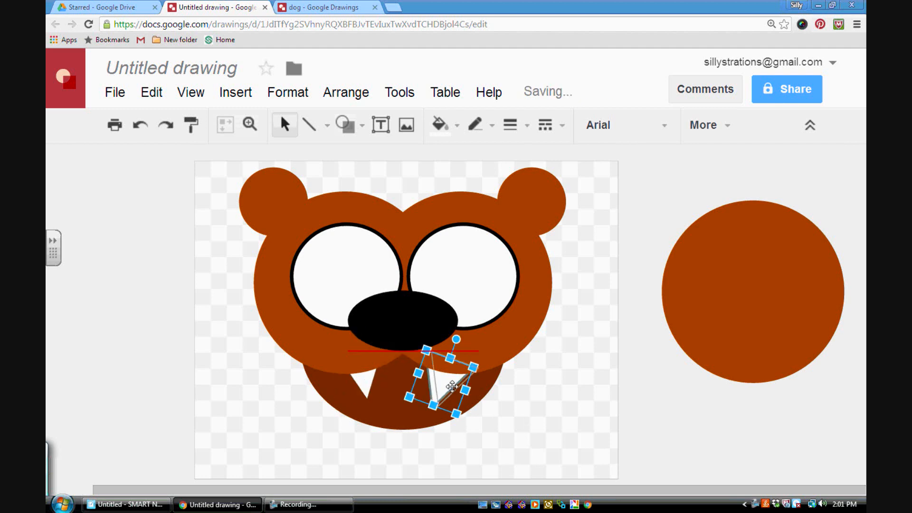
drag(442, 386, 442, 375)
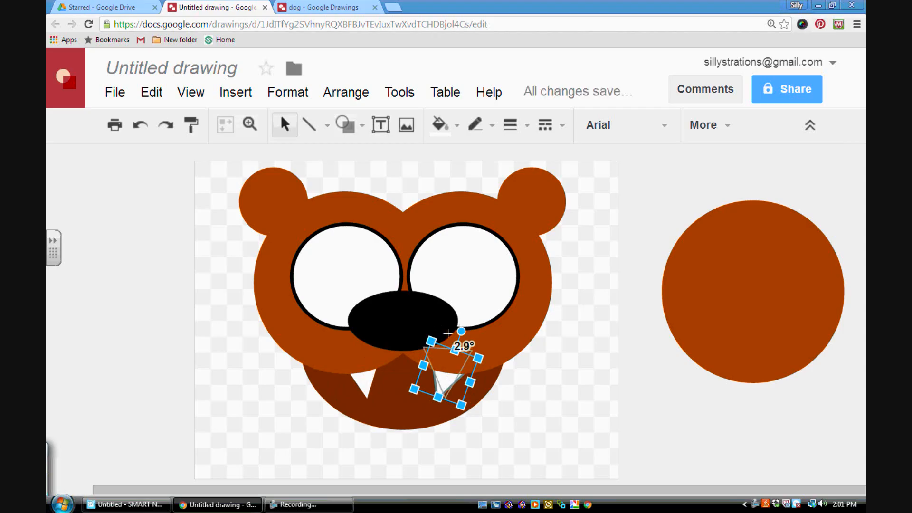
Rotate the right tooth counterclockwise until it points nearly straight down, and shift the left tooth slightly up and right.
drag(459, 328, 448, 327)
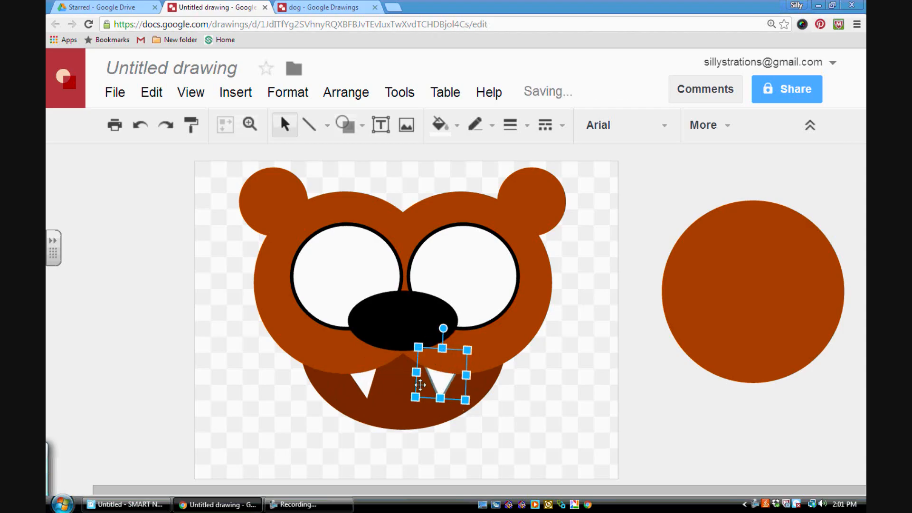
click(371, 378)
drag(371, 378, 373, 384)
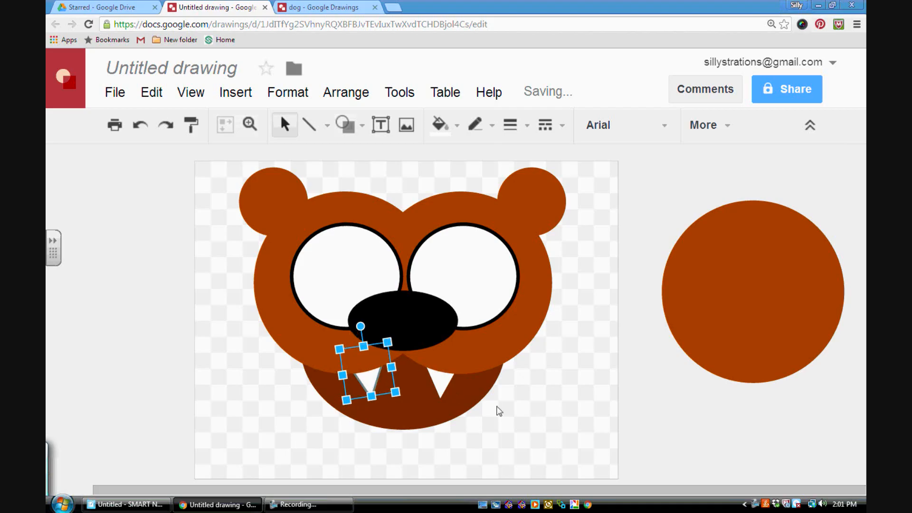
click(505, 418)
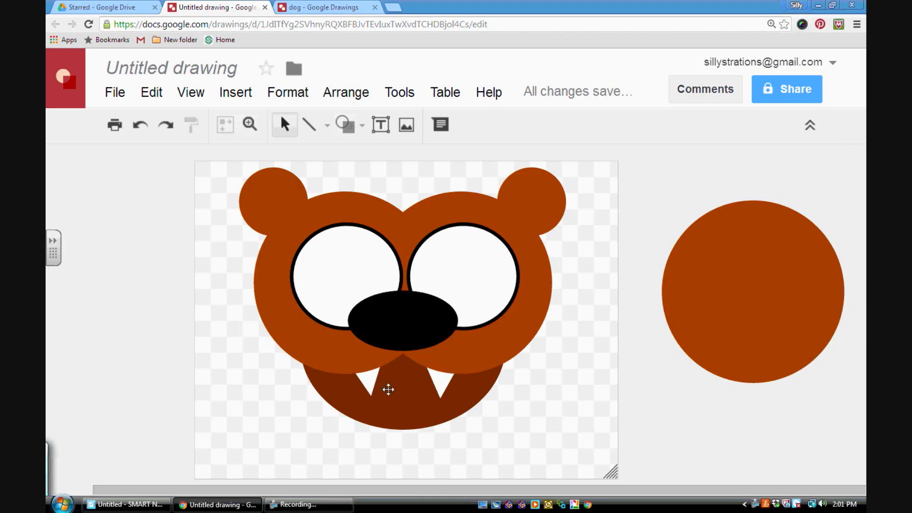
Widen both teeth slightly and rotate the right one clockwise so it slants opposite to the left one.
click(370, 375)
click(370, 380)
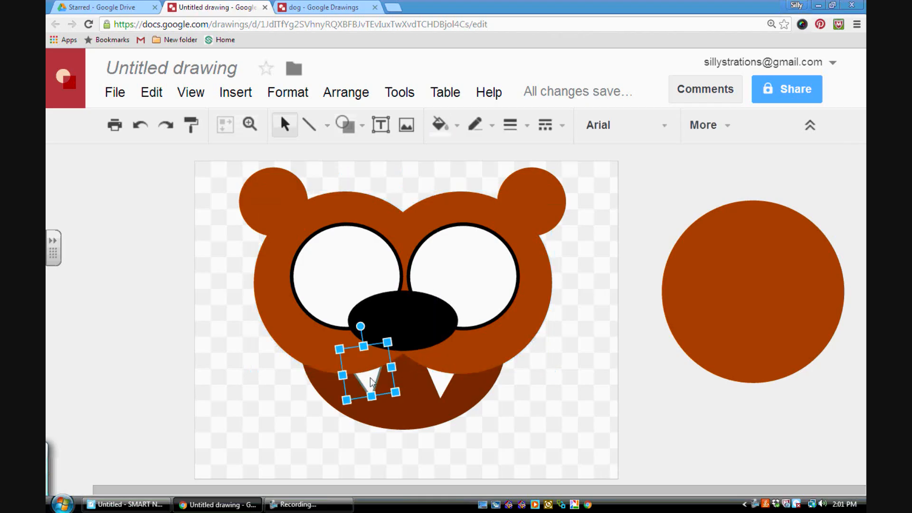
drag(392, 366, 397, 369)
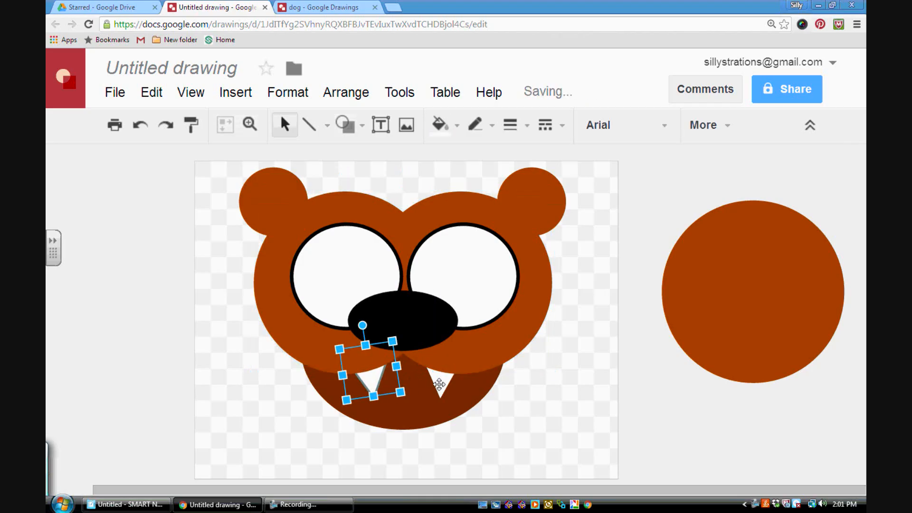
click(441, 382)
drag(468, 376, 478, 375)
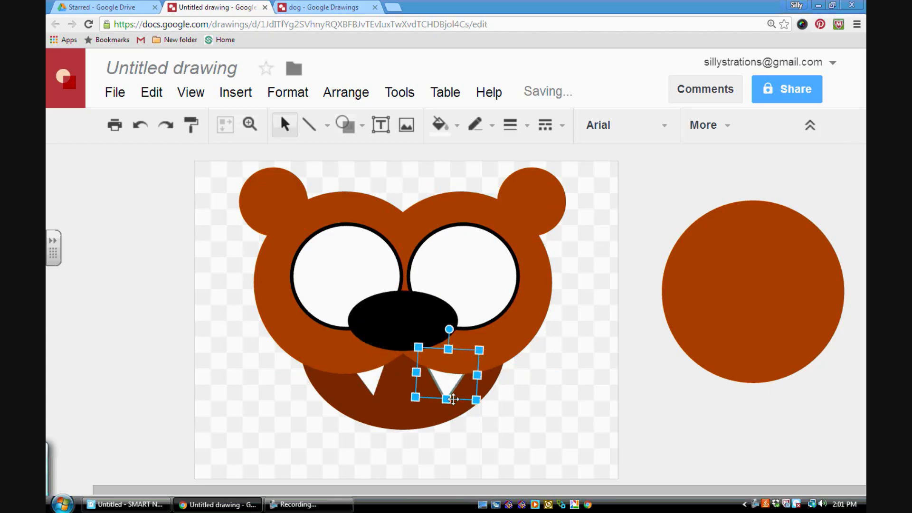
mouse_move(449, 329)
mouse_down()
mouse_move(468, 341)
mouse_move(463, 333)
mouse_up()
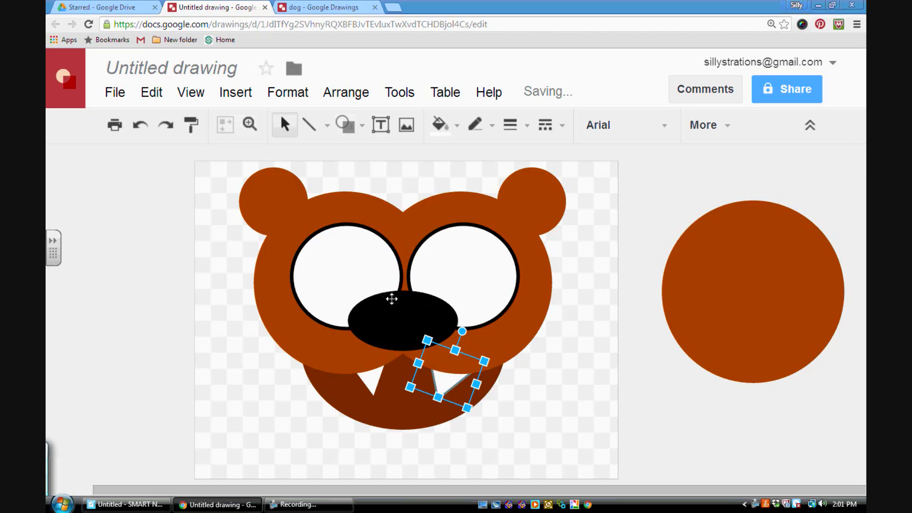
click(361, 280)
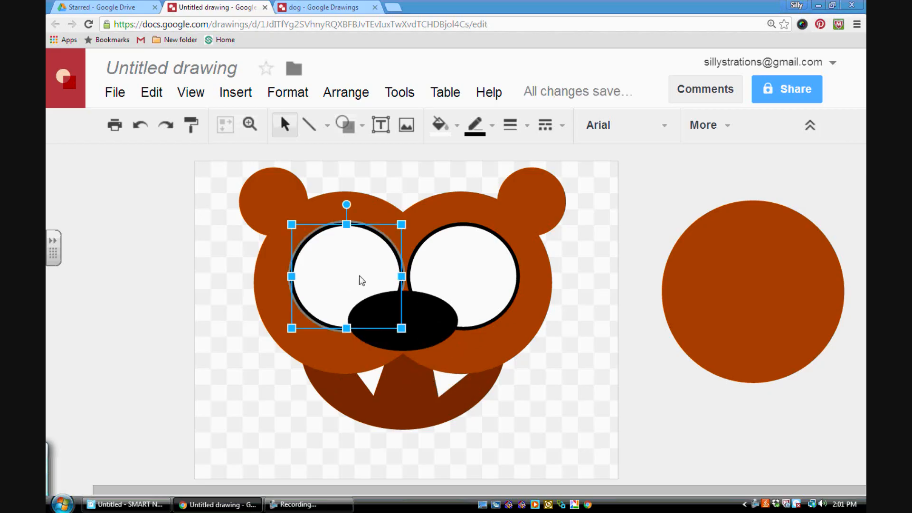
click(584, 257)
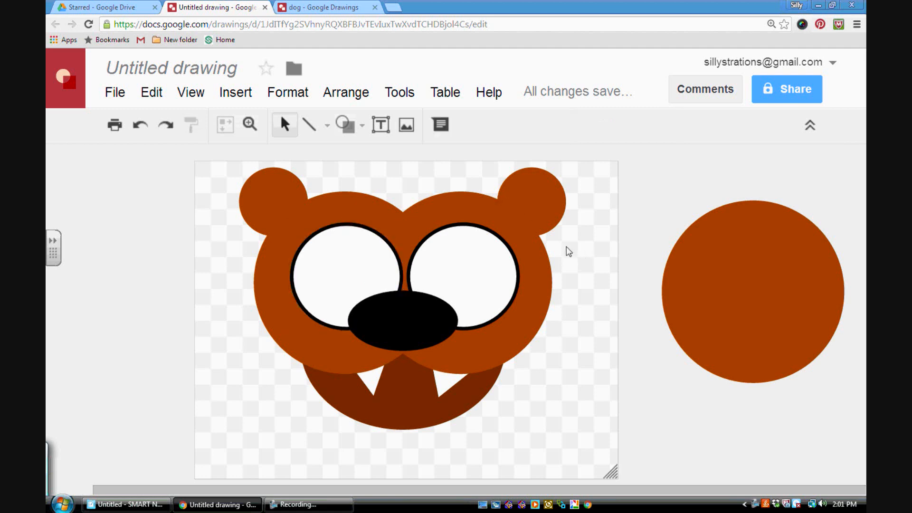
Draw a small pie shape as a pupil inside the left eye, with black fill and a transparent outline.
click(362, 126)
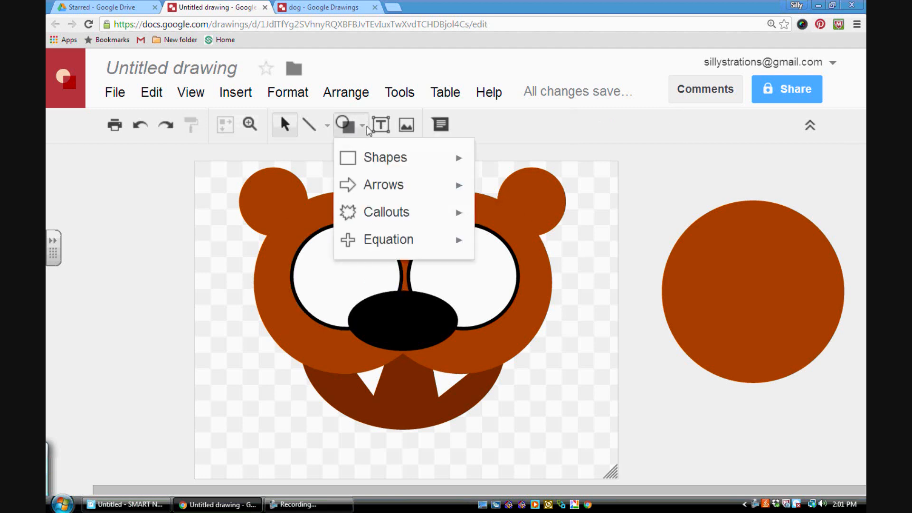
mouse_move(394, 158)
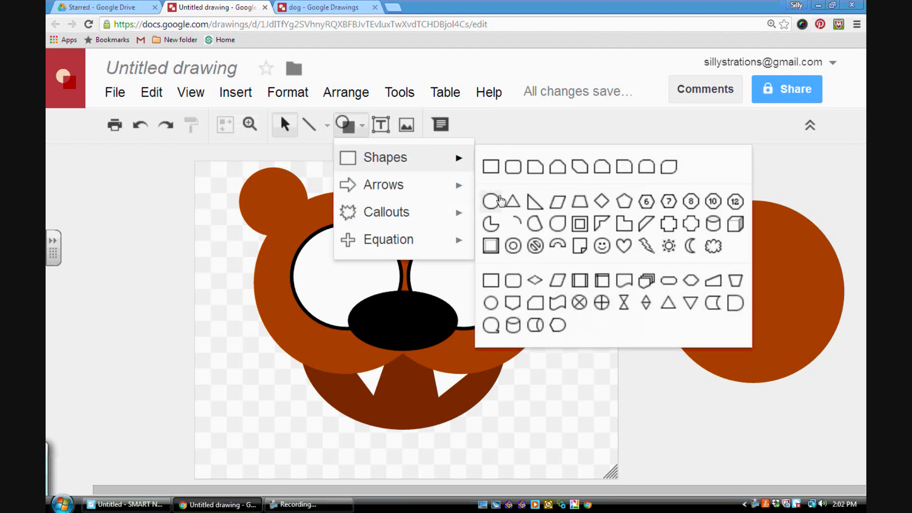
click(495, 225)
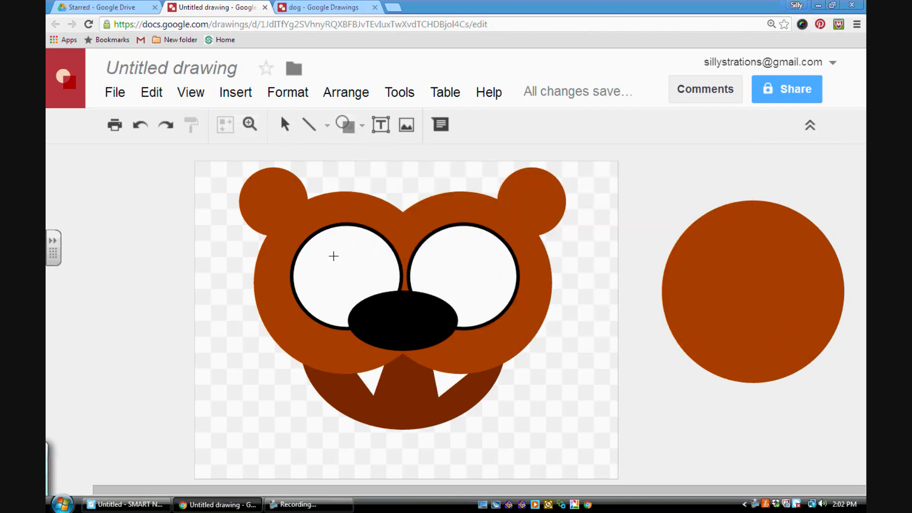
drag(334, 257, 371, 290)
click(440, 125)
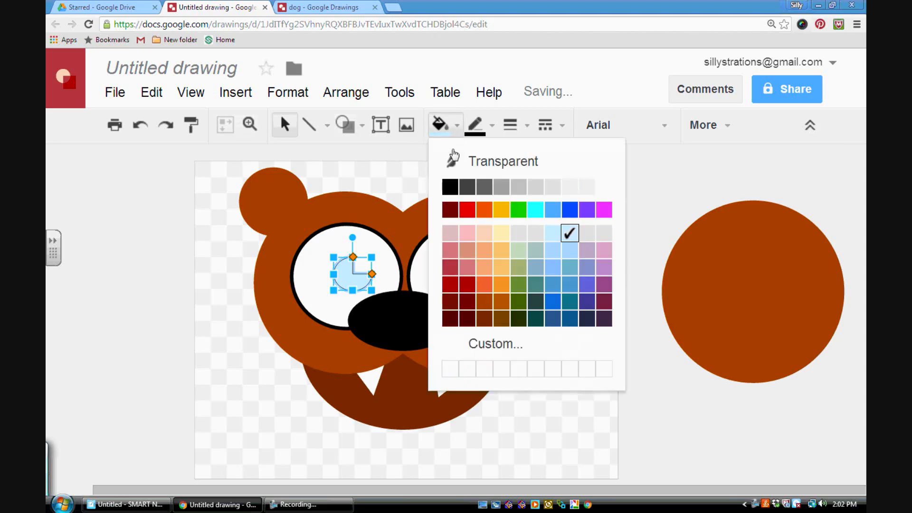
click(449, 180)
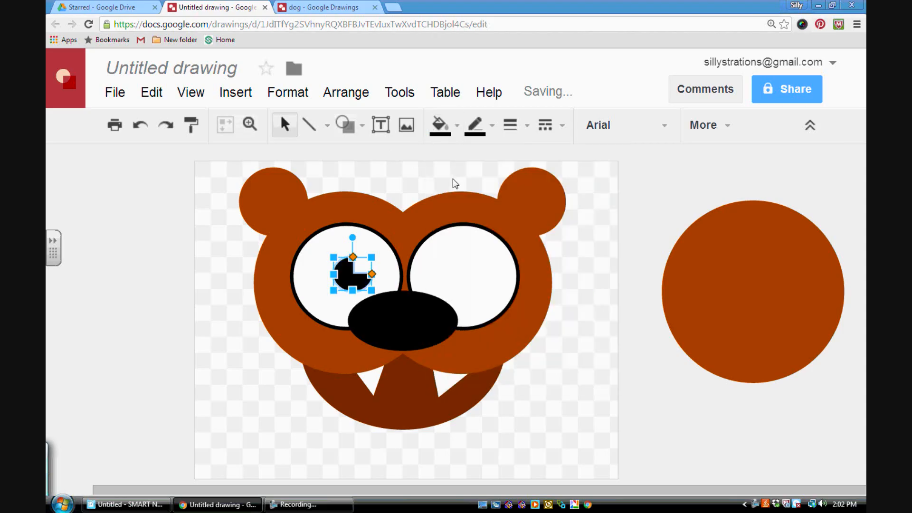
click(490, 124)
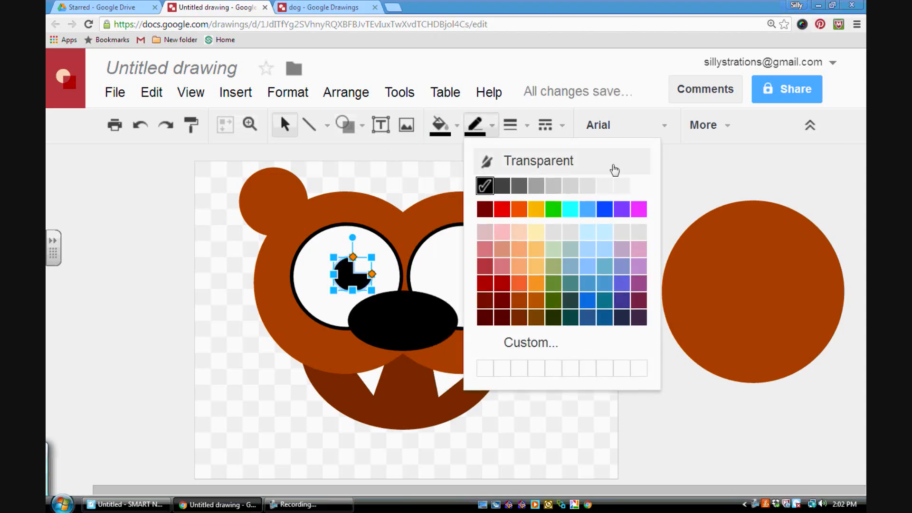
click(613, 166)
click(208, 336)
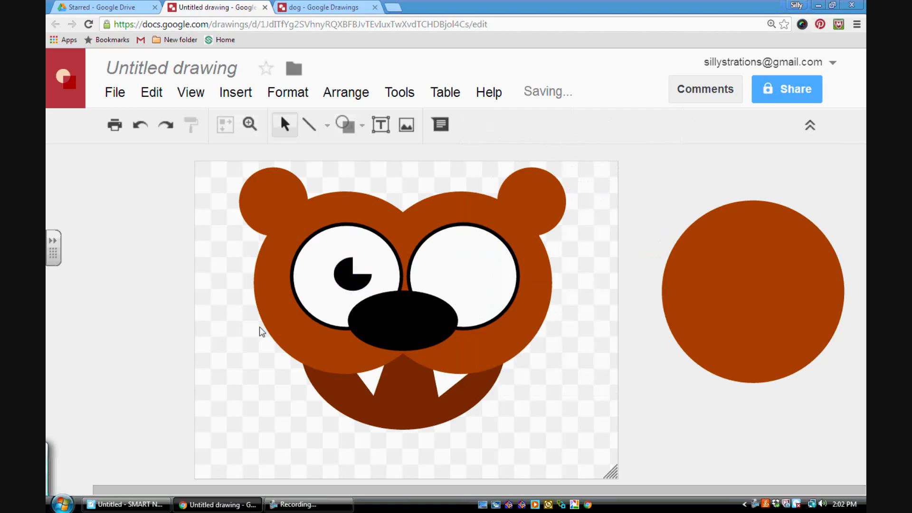
Rotate the black pie pupil to try different notch directions, and delete it.
click(350, 278)
drag(352, 238, 391, 285)
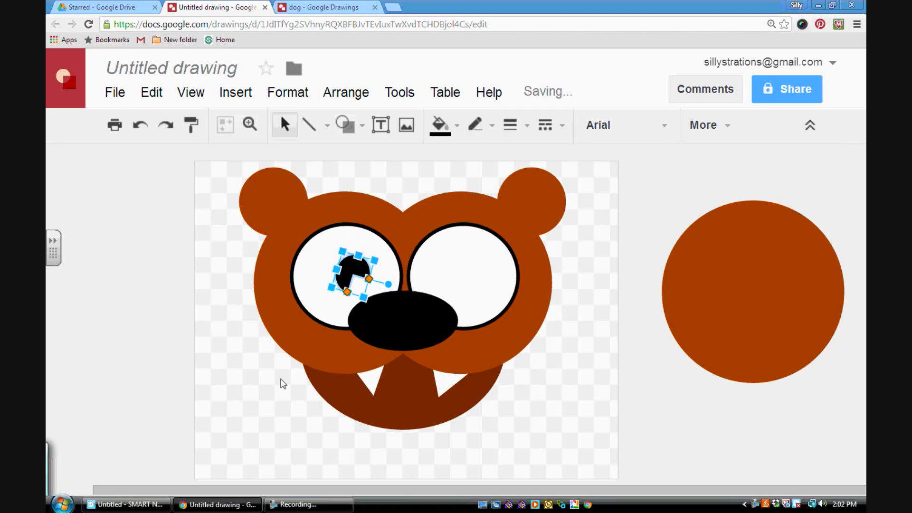
click(257, 441)
click(359, 275)
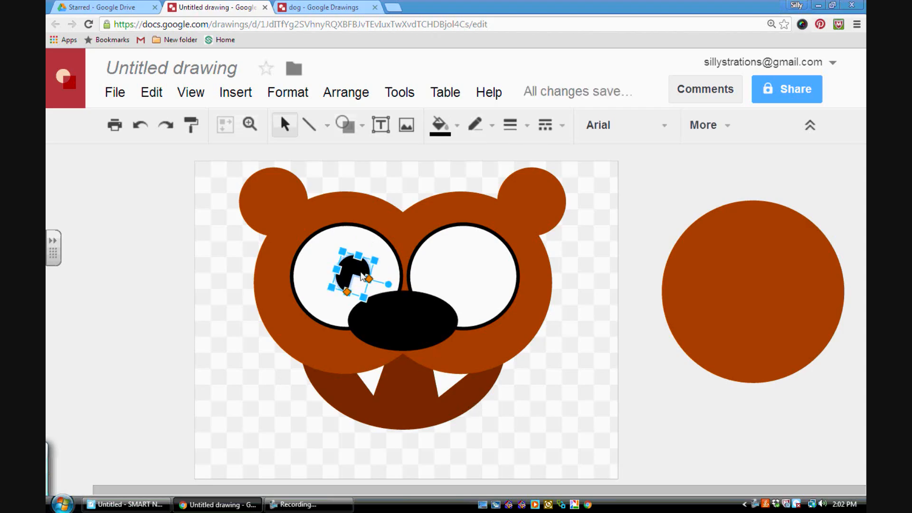
drag(388, 284, 351, 313)
click(285, 402)
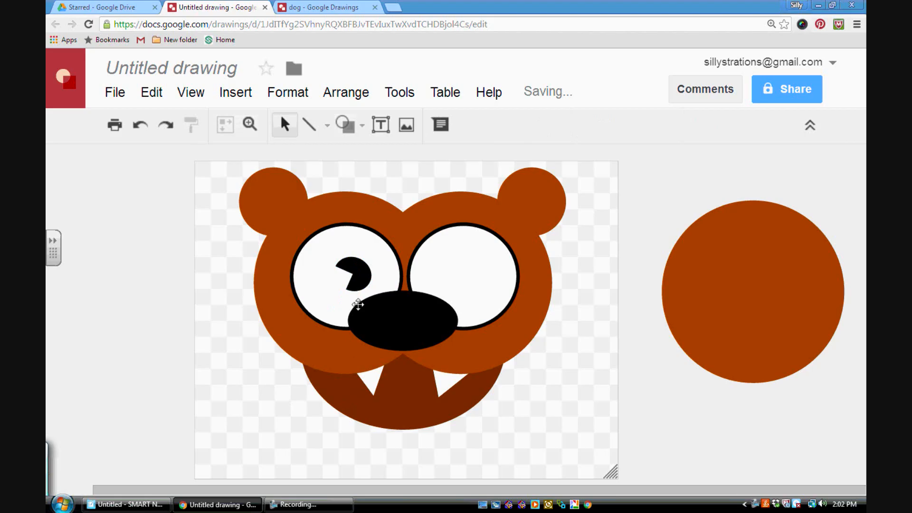
click(361, 284)
key(Delete)
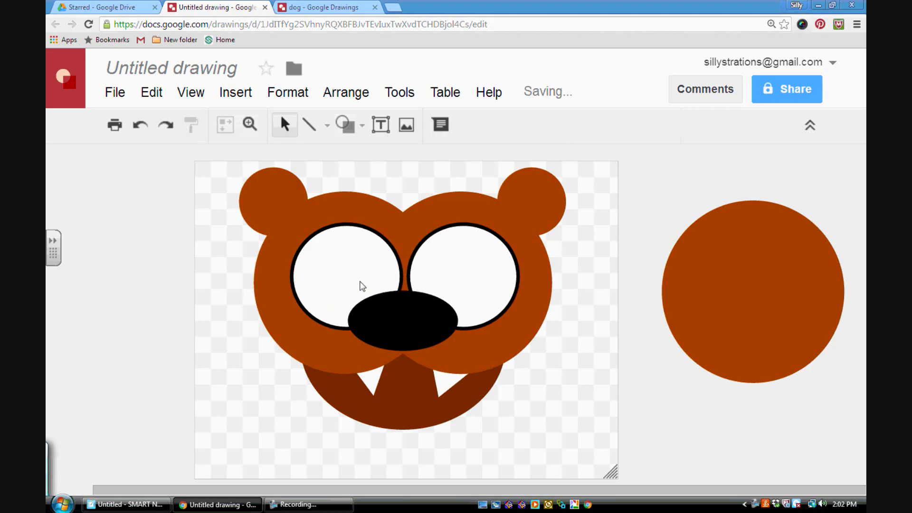
Draw a small circle as a pupil inside the left eye, just above the nose.
click(362, 126)
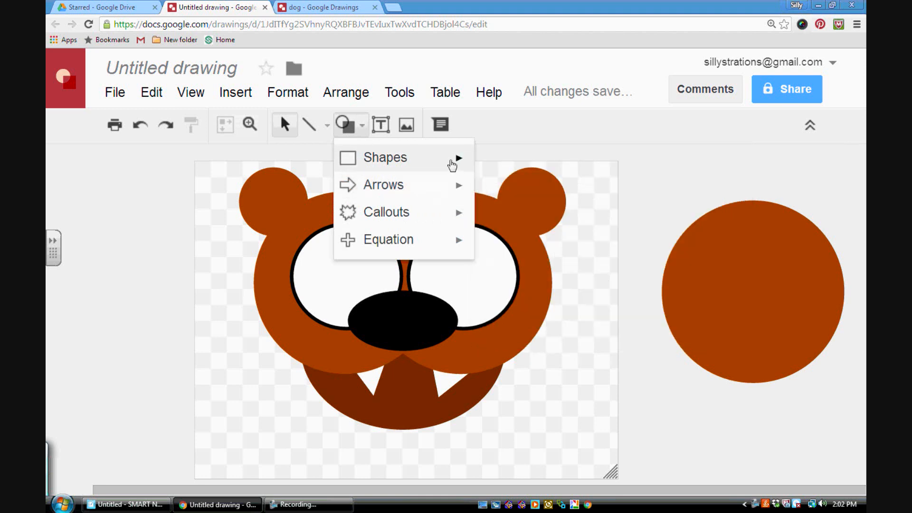
mouse_move(458, 157)
click(488, 198)
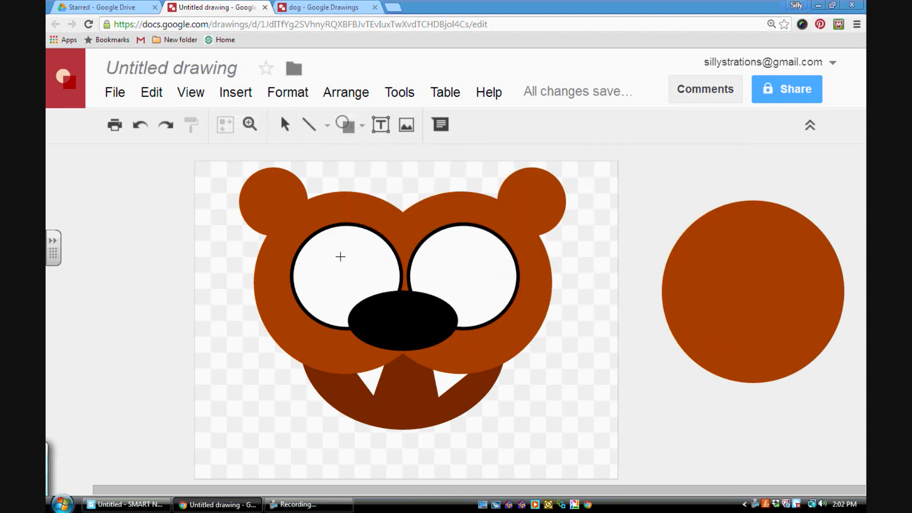
drag(341, 255, 376, 289)
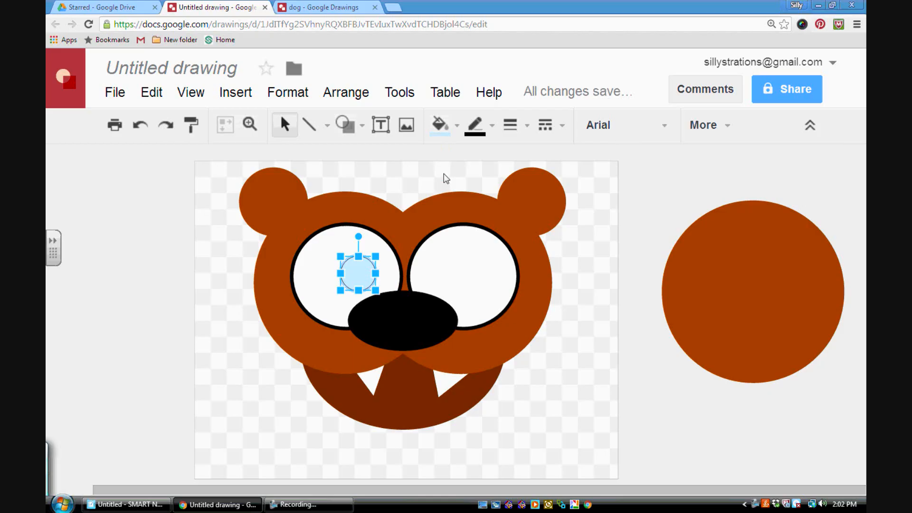
Give the circle pupil in the left eye black fill and a transparent outline, and move it slightly down and left.
click(457, 125)
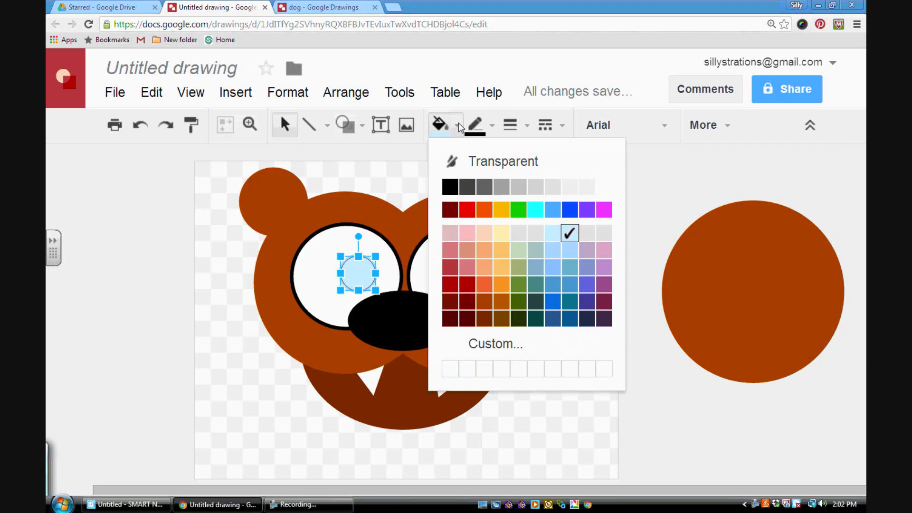
click(449, 186)
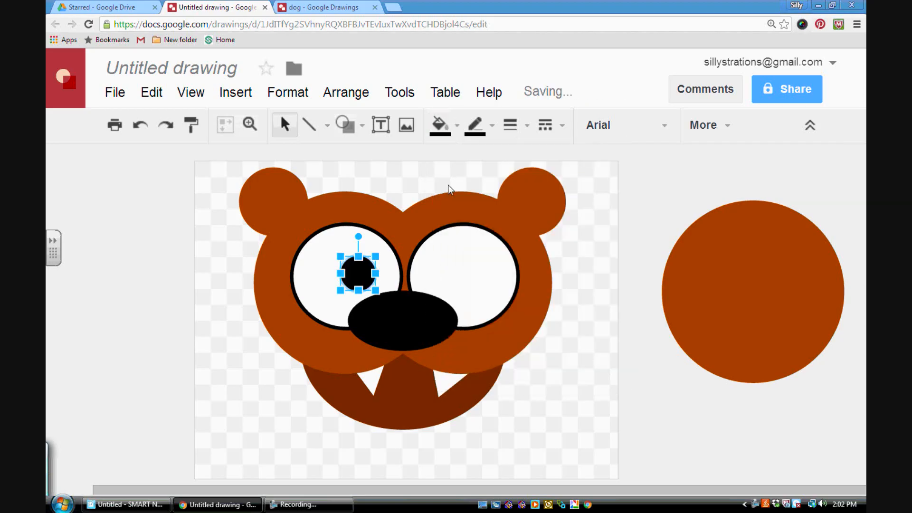
click(486, 124)
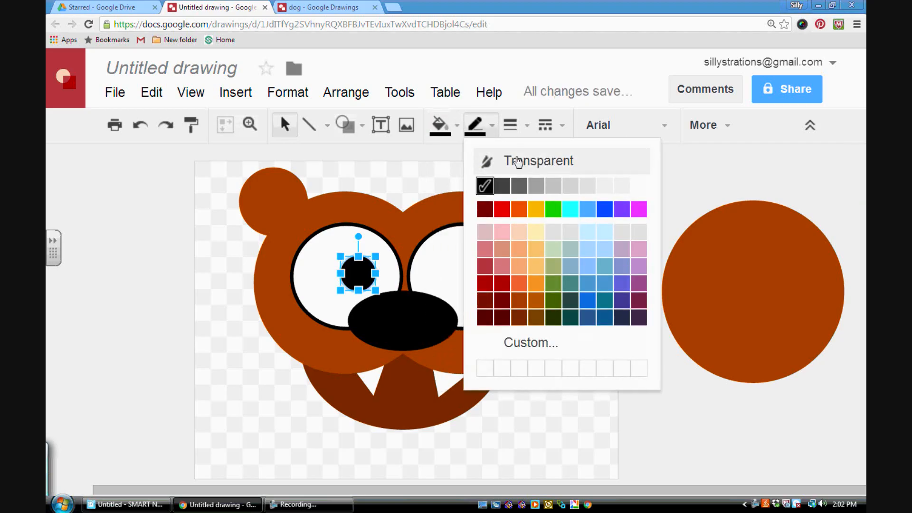
click(515, 160)
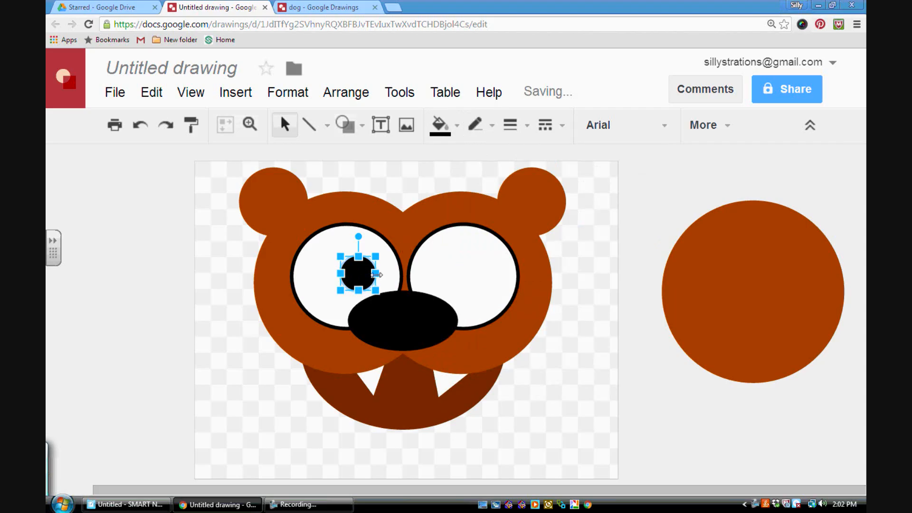
click(310, 281)
click(179, 336)
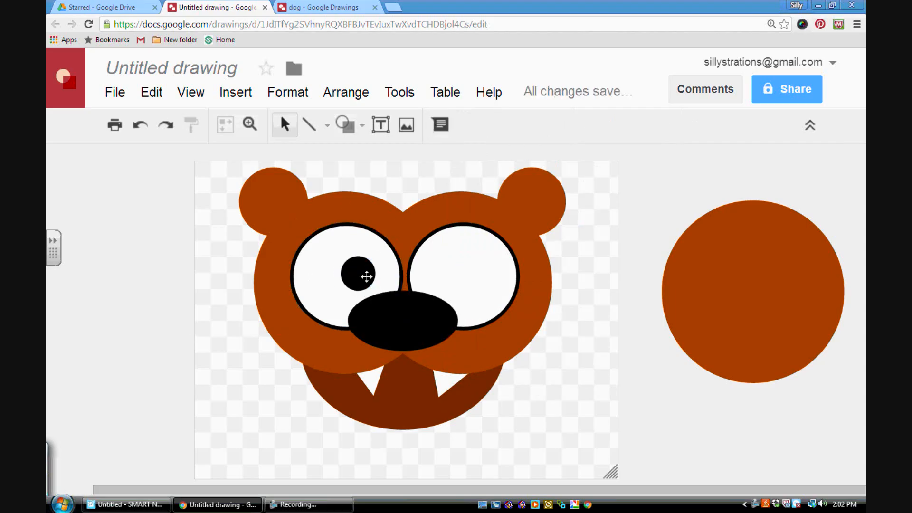
drag(363, 272, 352, 291)
click(201, 394)
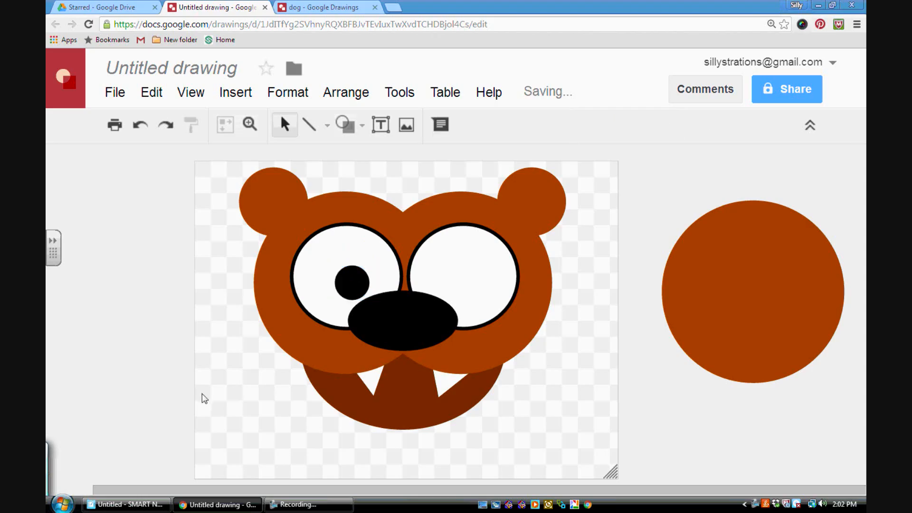
Copy the black pupil into the right eye at the same height as the left one.
click(366, 287)
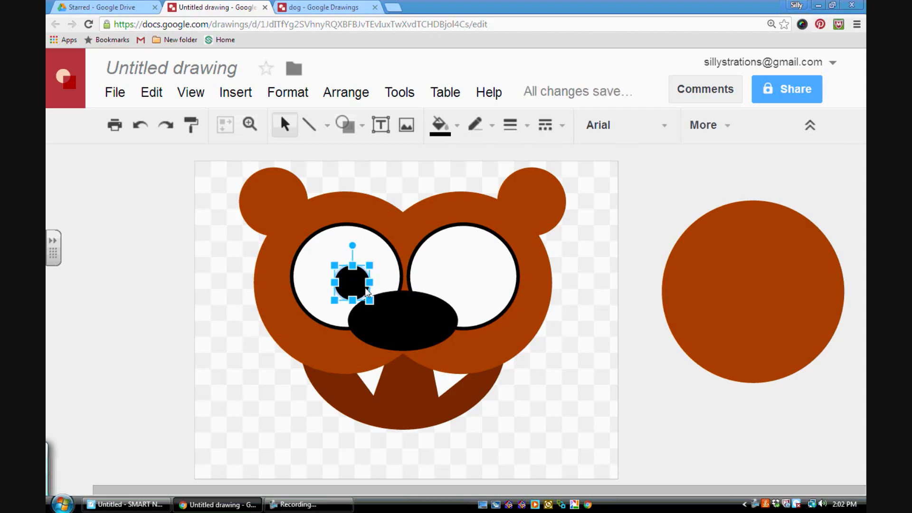
drag(365, 287, 468, 281)
click(527, 401)
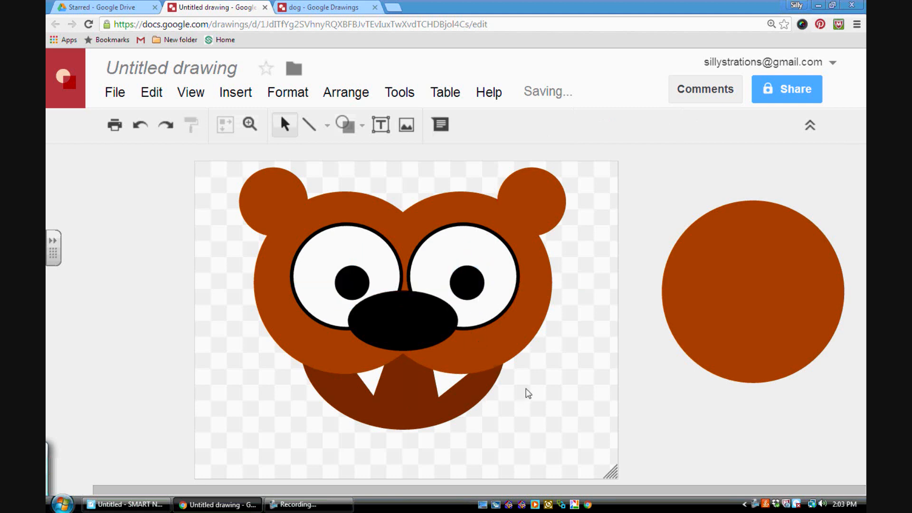
click(470, 286)
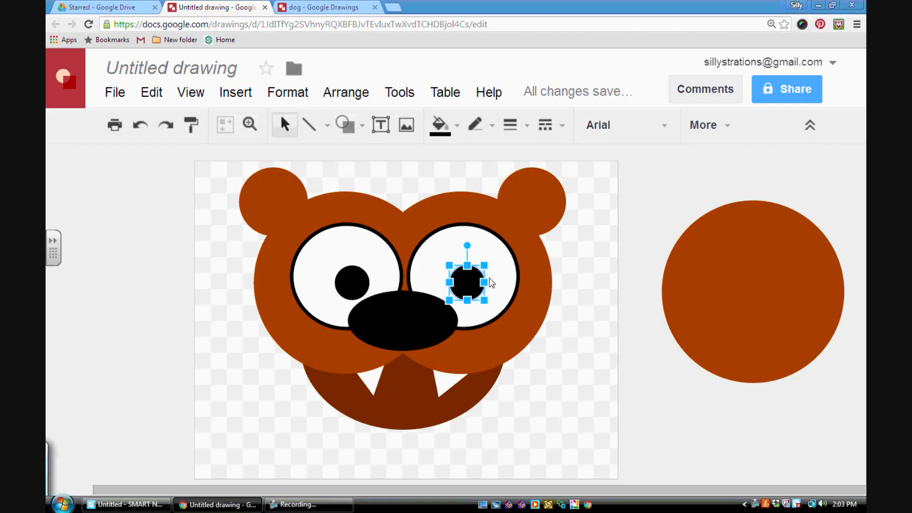
drag(470, 284, 511, 270)
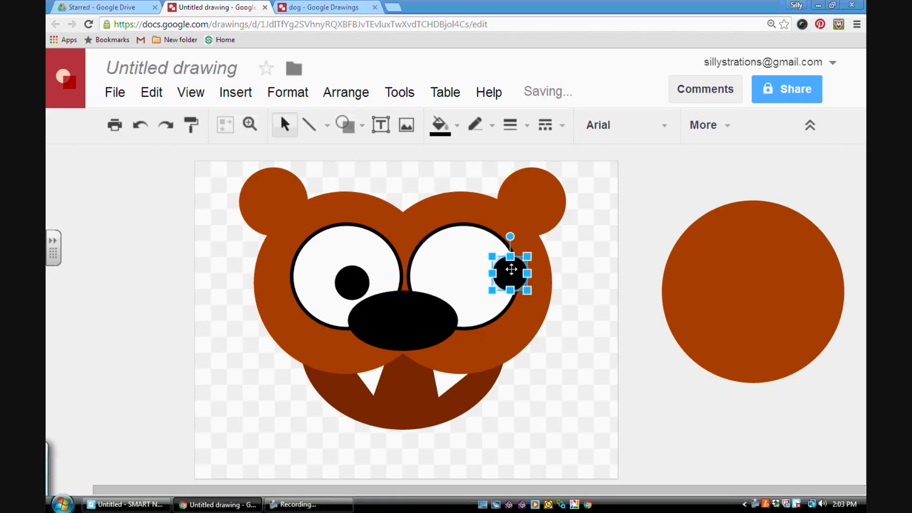
key(ctrl+z)
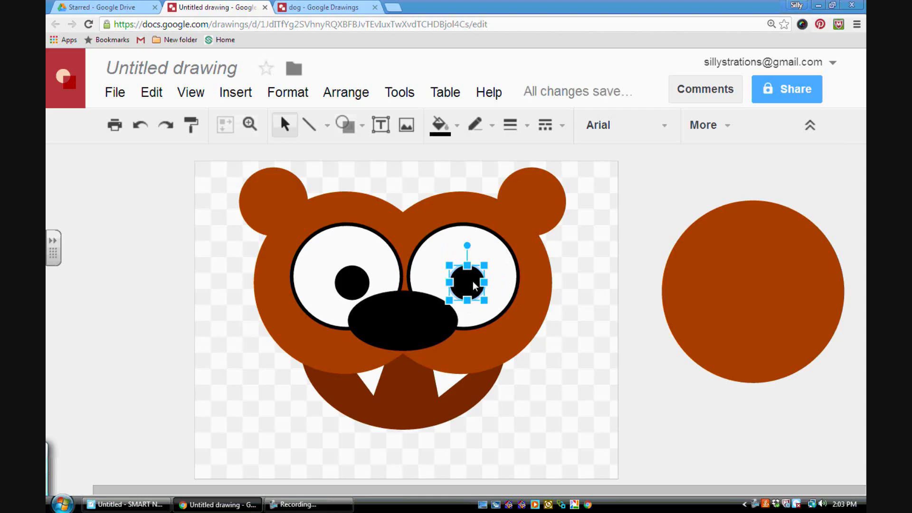
Duplicate the right eye's pupil, place the copy at the pupil's upper-right edge and fill it white, leaving no extra circle.
key(ctrl+d)
drag(473, 283, 494, 261)
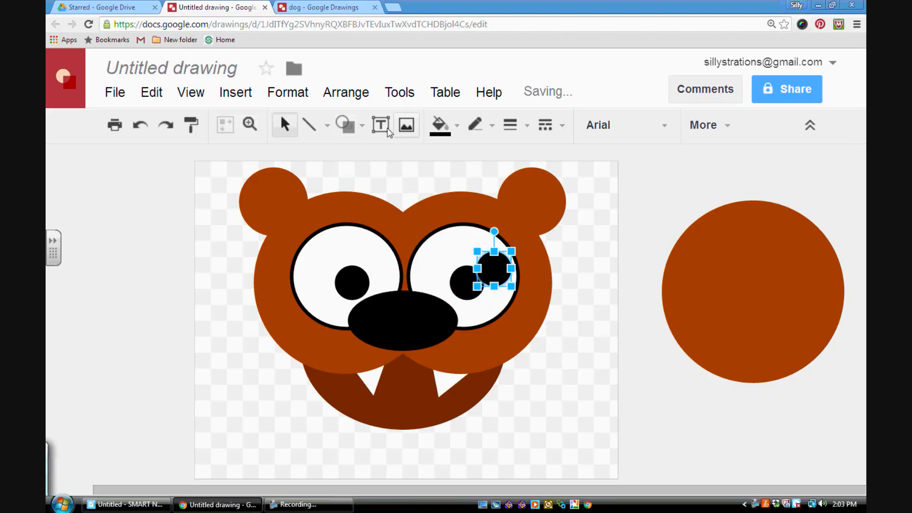
click(362, 125)
mouse_move(378, 156)
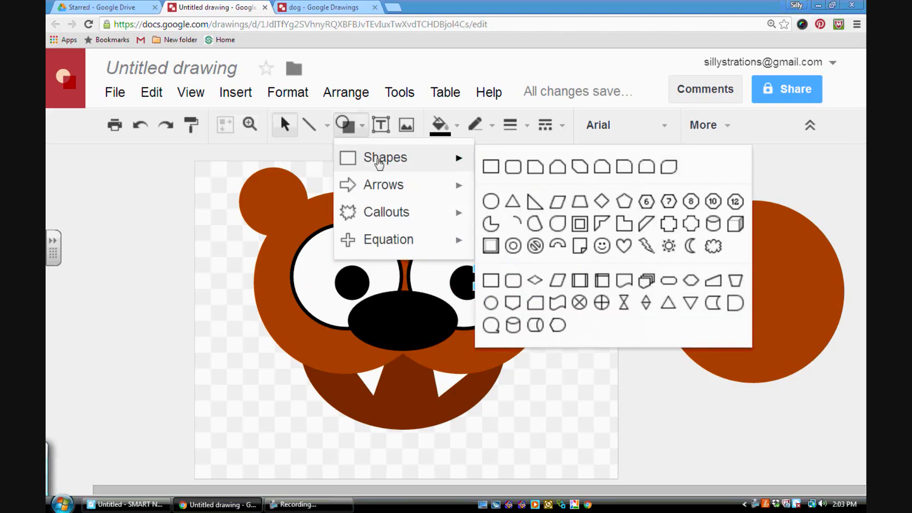
click(490, 199)
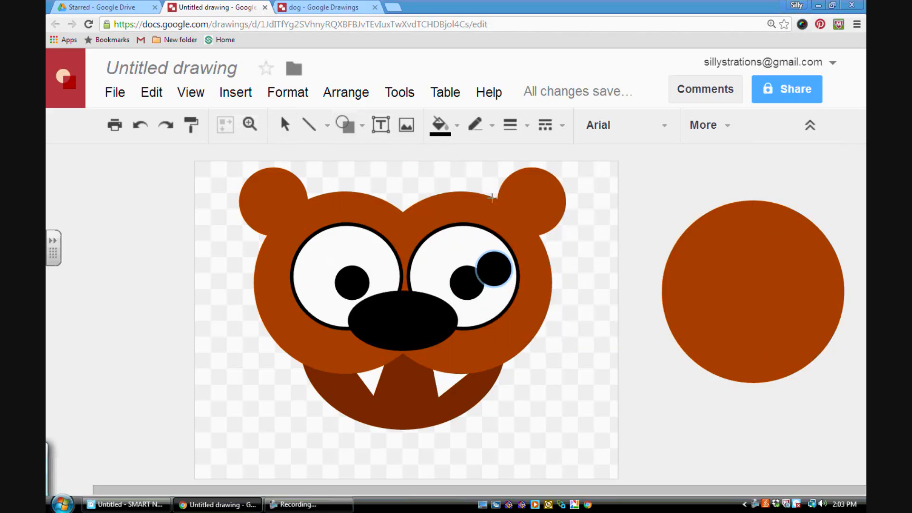
click(457, 127)
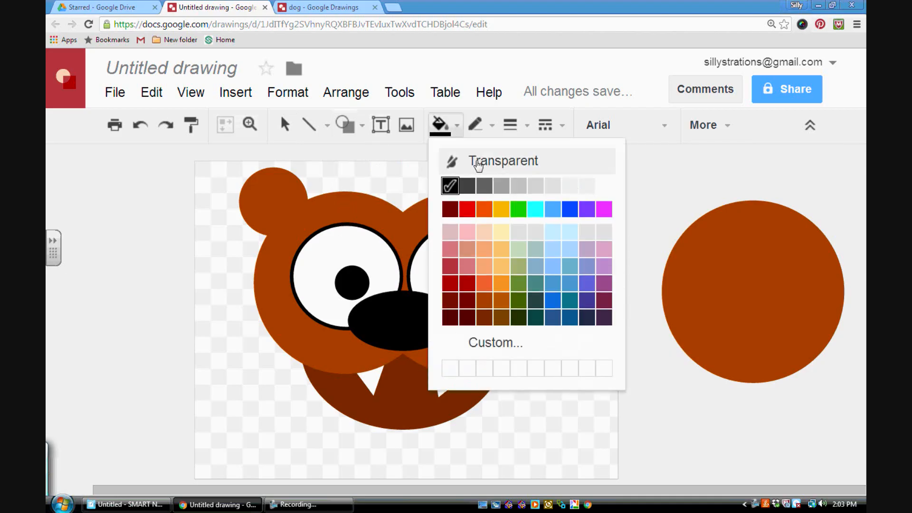
click(588, 188)
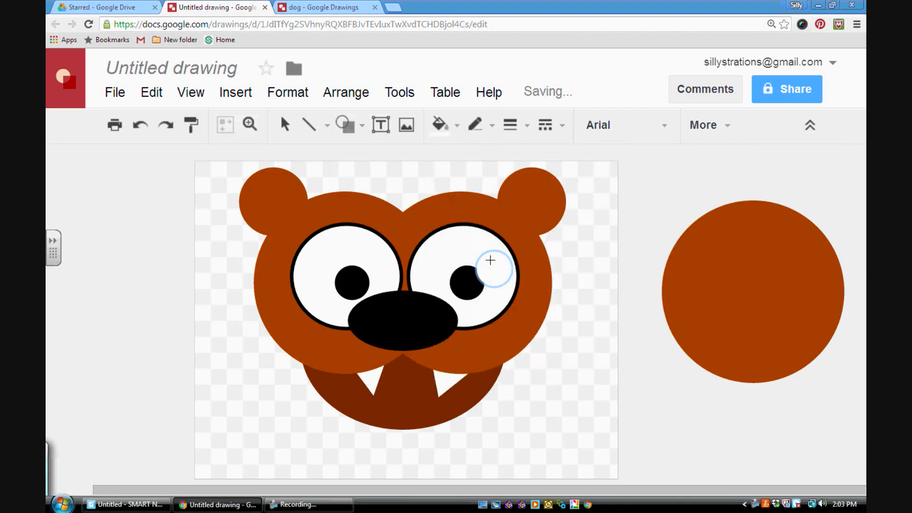
drag(485, 262, 581, 358)
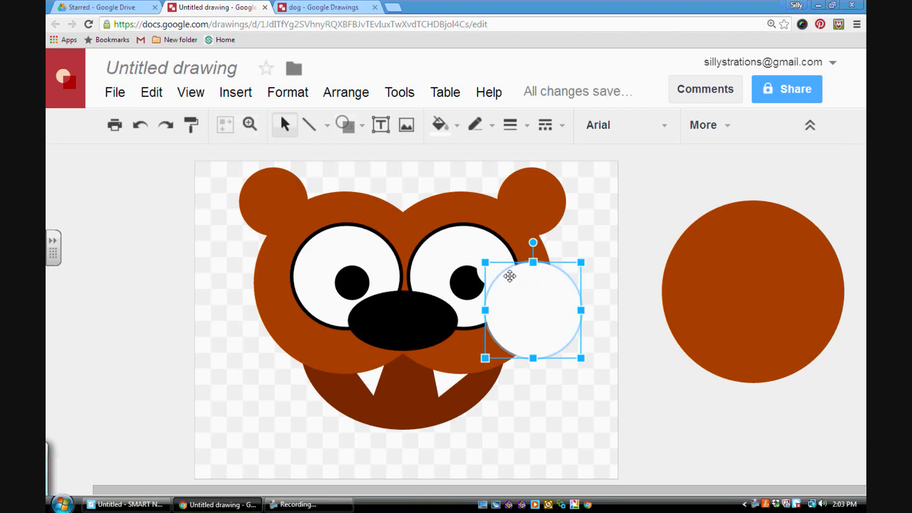
key(Delete)
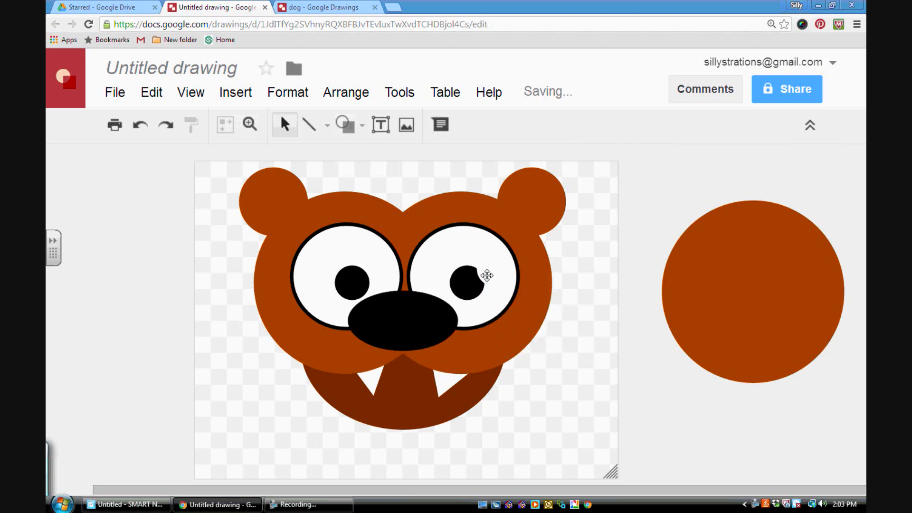
Shrink the small white circle in the right eye and place it inside the pupil, slightly left of centre, as a highlight.
click(486, 274)
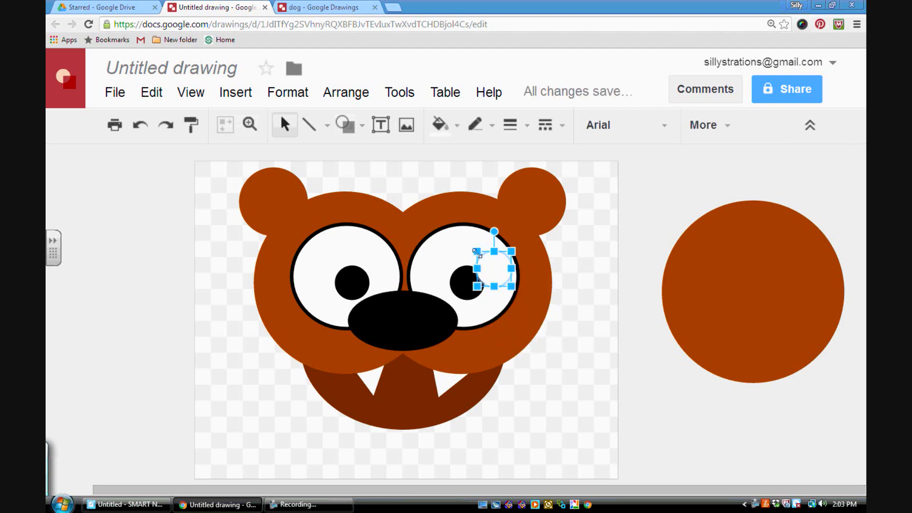
drag(477, 252, 494, 269)
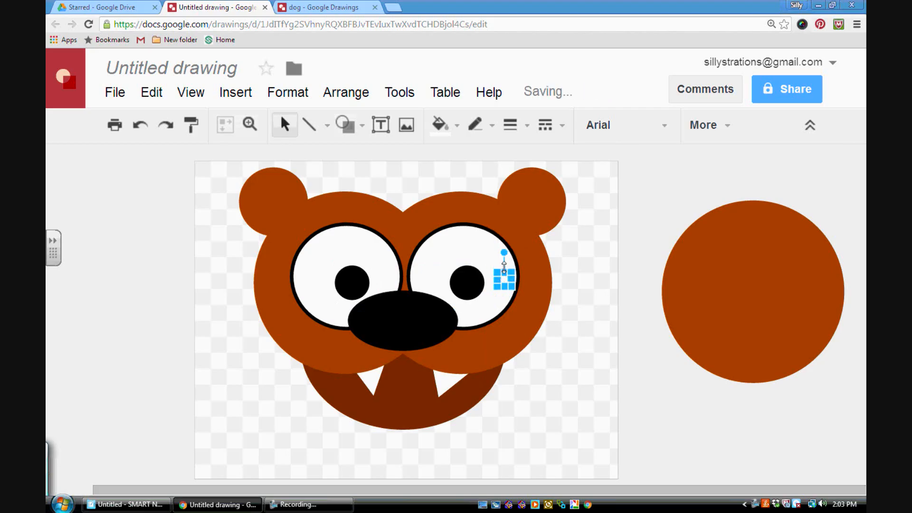
drag(502, 261, 487, 267)
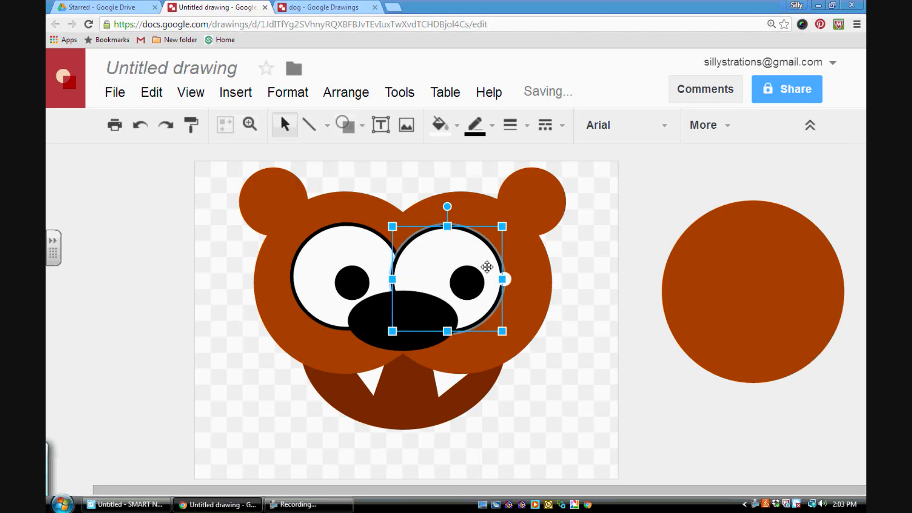
key(ctrl+z)
click(480, 283)
click(497, 273)
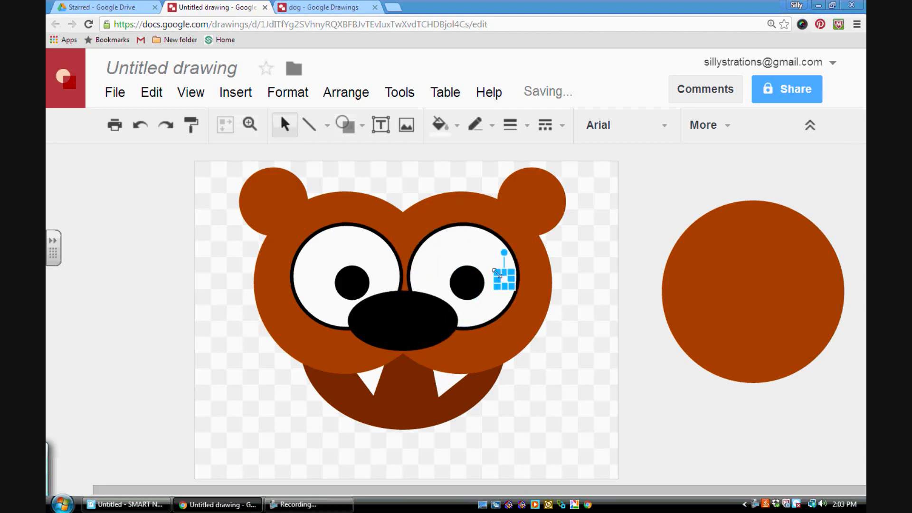
drag(505, 278, 461, 283)
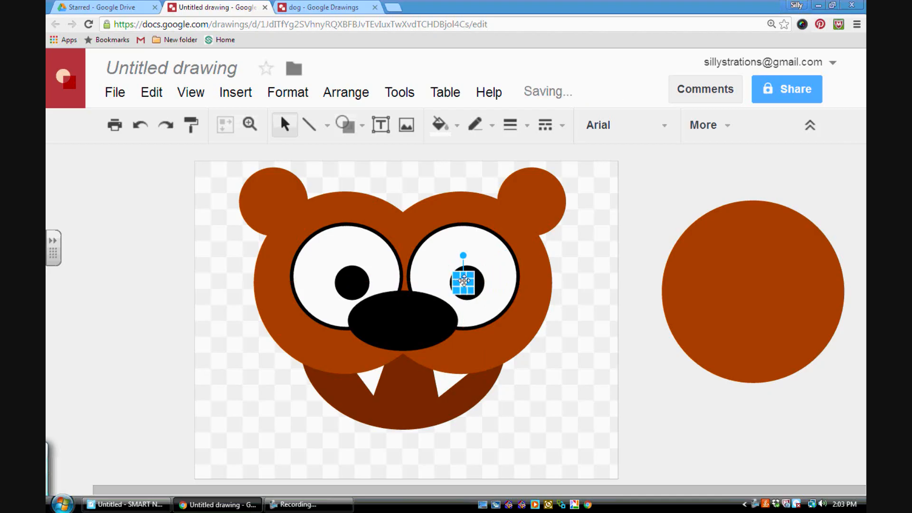
click(562, 295)
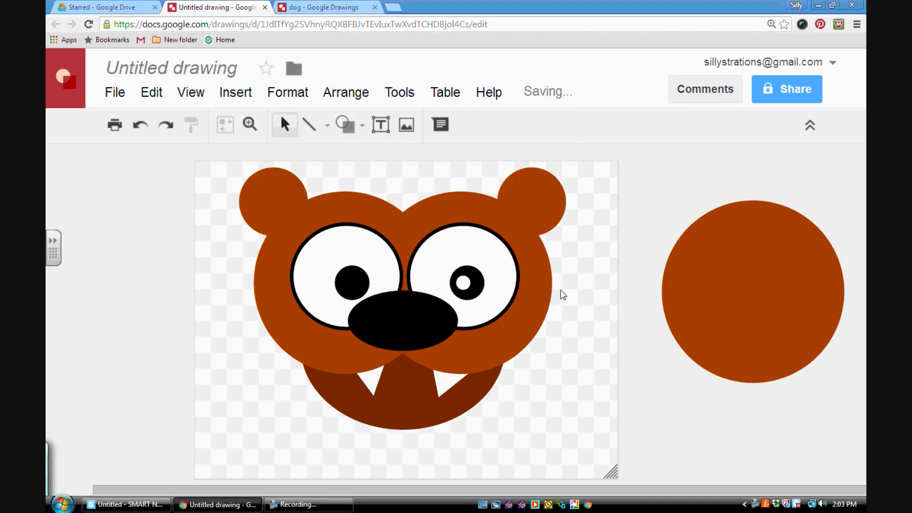
Copy the white highlight into the left eye's pupil at the matching position.
click(465, 283)
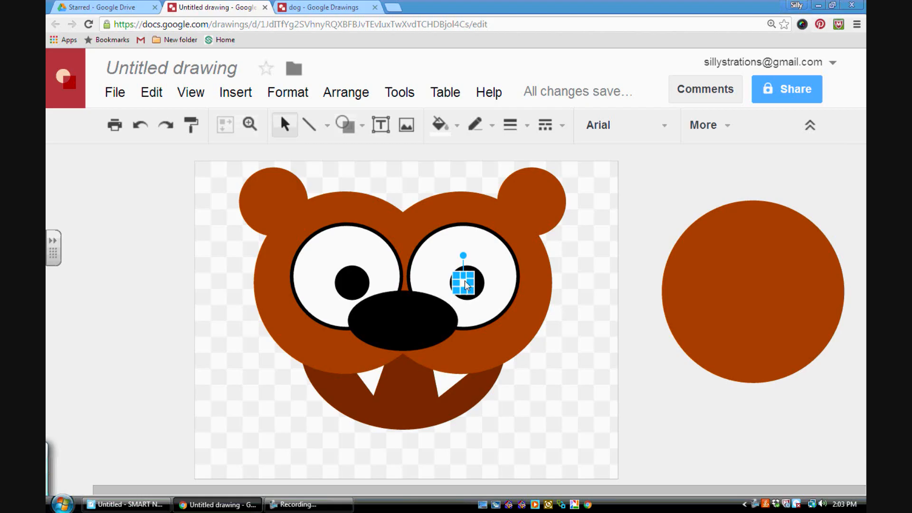
drag(464, 280, 342, 275)
click(573, 296)
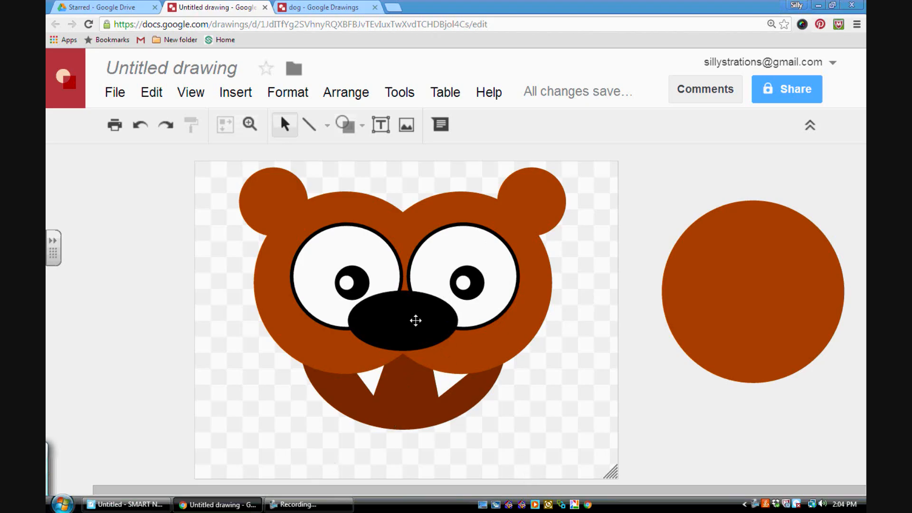
Draw a flat, wide oval as a highlight across the upper part of the black nose.
click(403, 315)
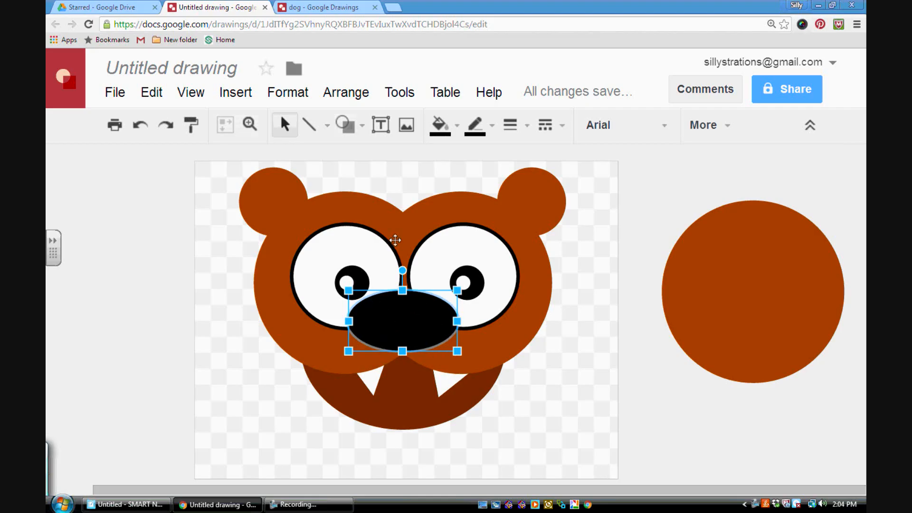
click(479, 180)
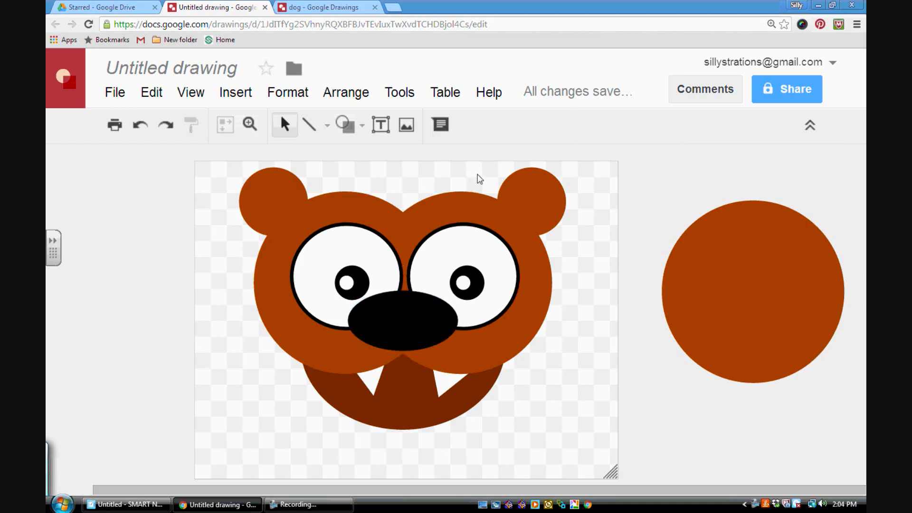
click(363, 126)
mouse_move(418, 159)
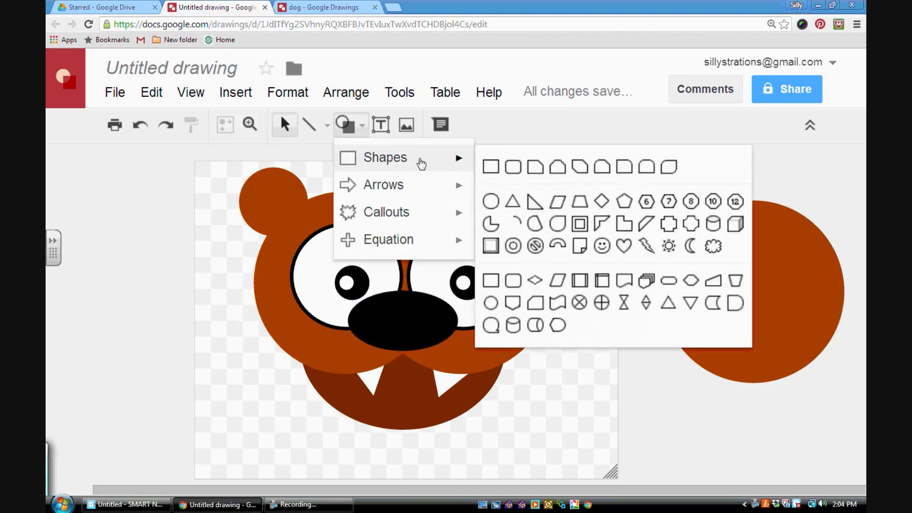
click(491, 202)
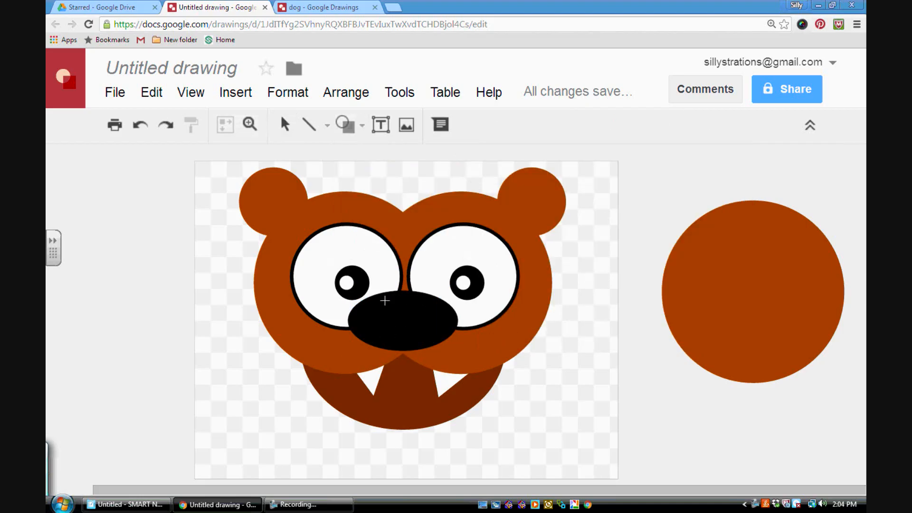
drag(374, 300, 436, 316)
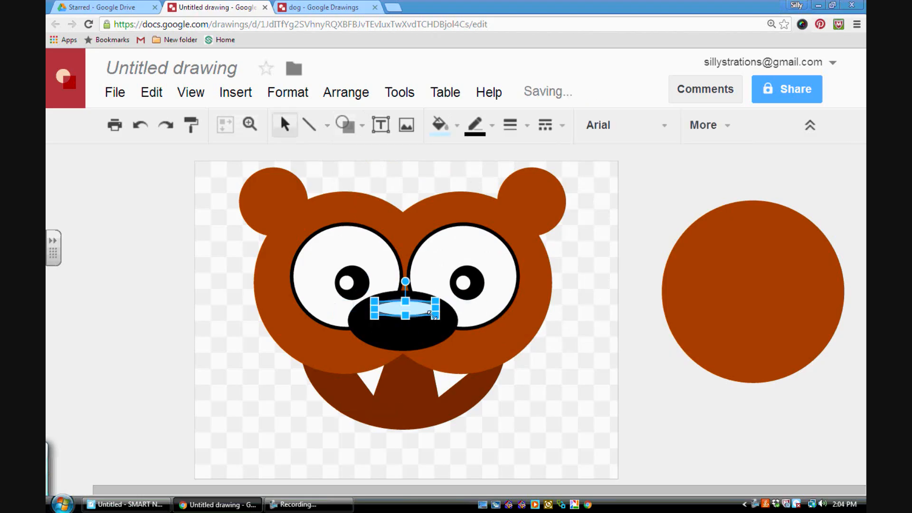
click(596, 300)
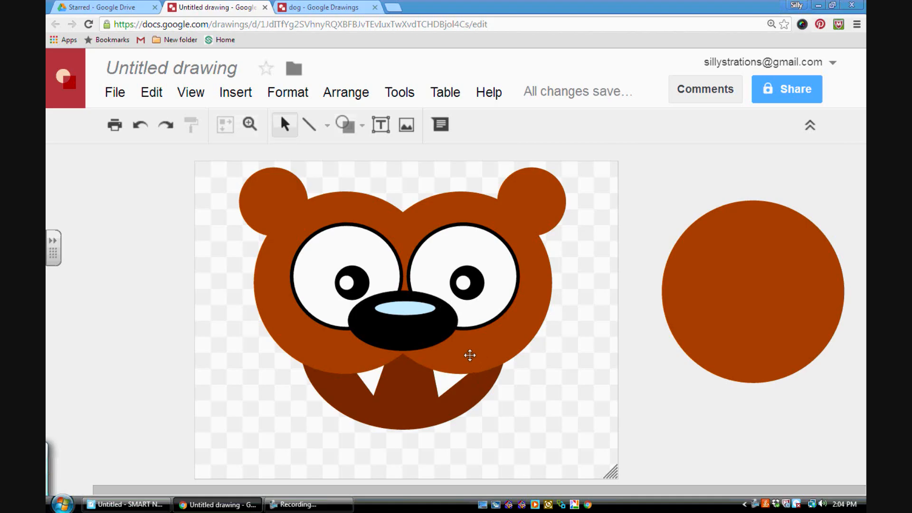
Shift the oval highlight slightly to centre it on the nose and fill it purple.
click(412, 311)
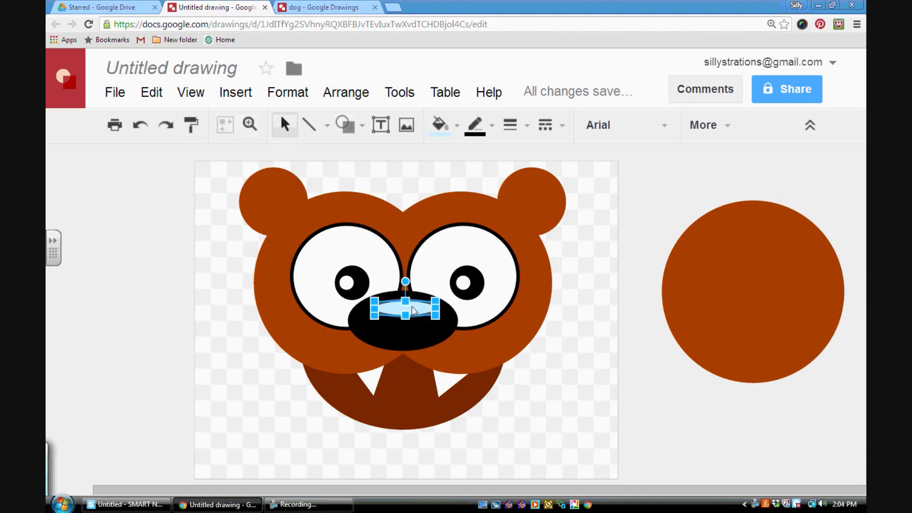
drag(410, 307, 408, 305)
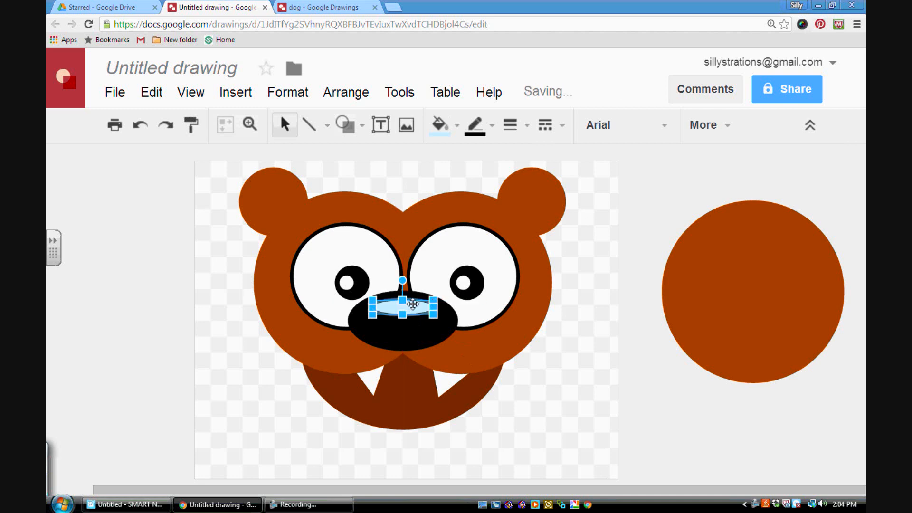
click(458, 126)
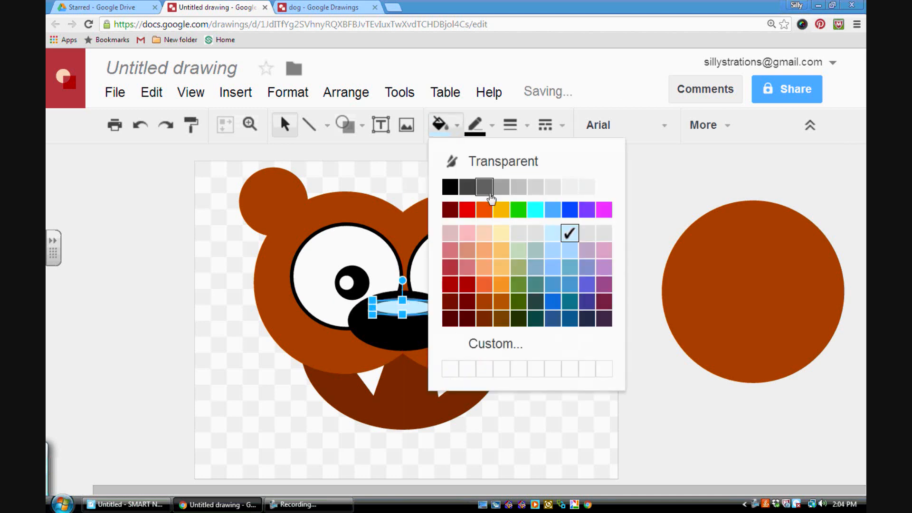
click(587, 210)
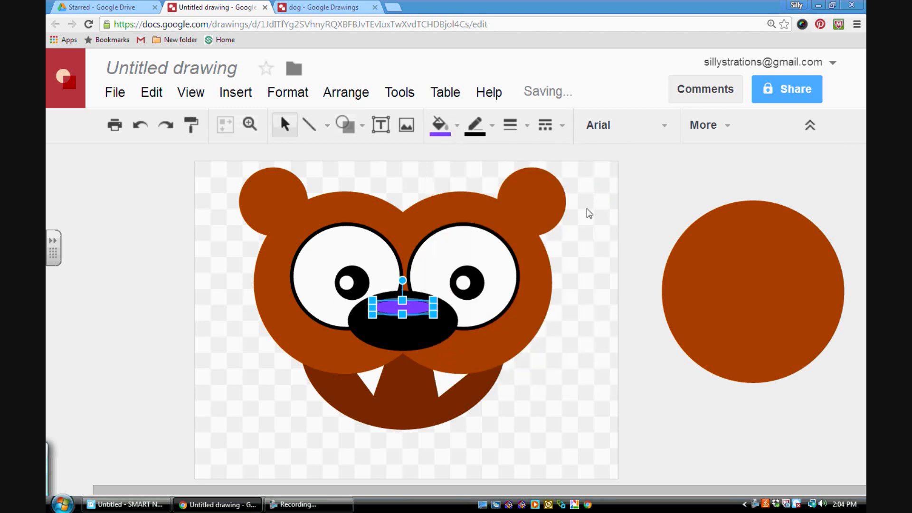
click(442, 335)
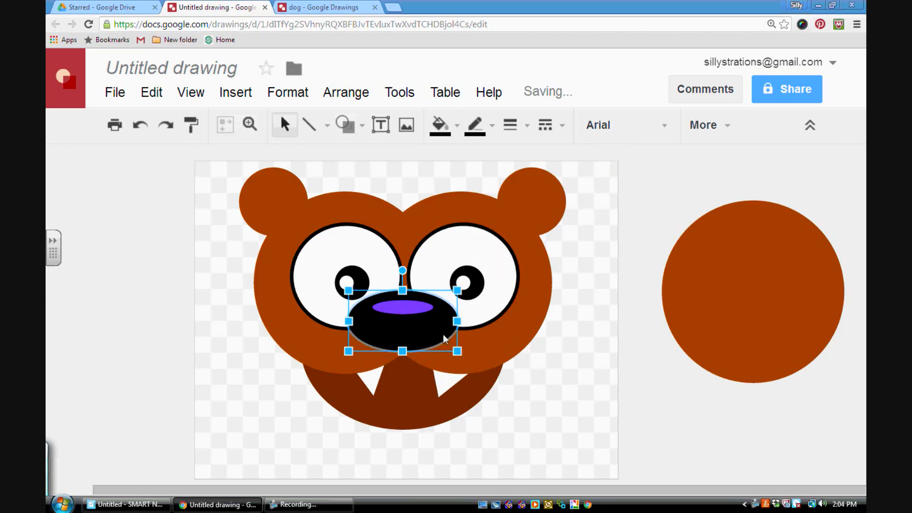
Stretch the nose highlight slightly upward so the oval is taller.
click(415, 303)
drag(405, 300, 405, 295)
click(410, 335)
click(582, 396)
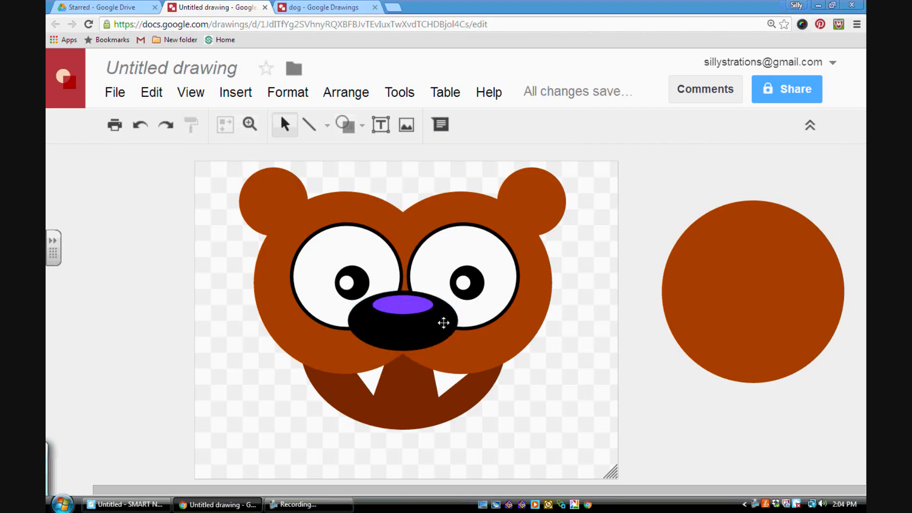
Recolour the nose highlight, trying a light grey before filling it dark grey.
click(423, 306)
click(457, 126)
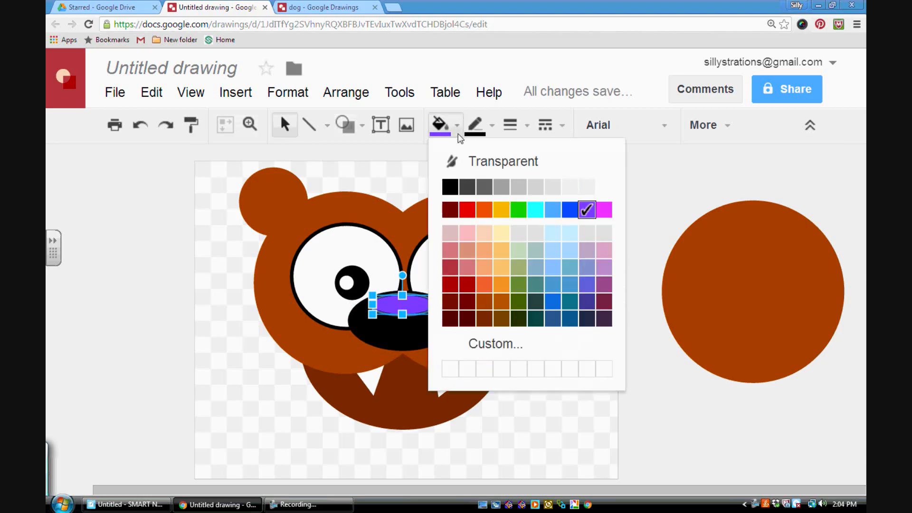
click(522, 186)
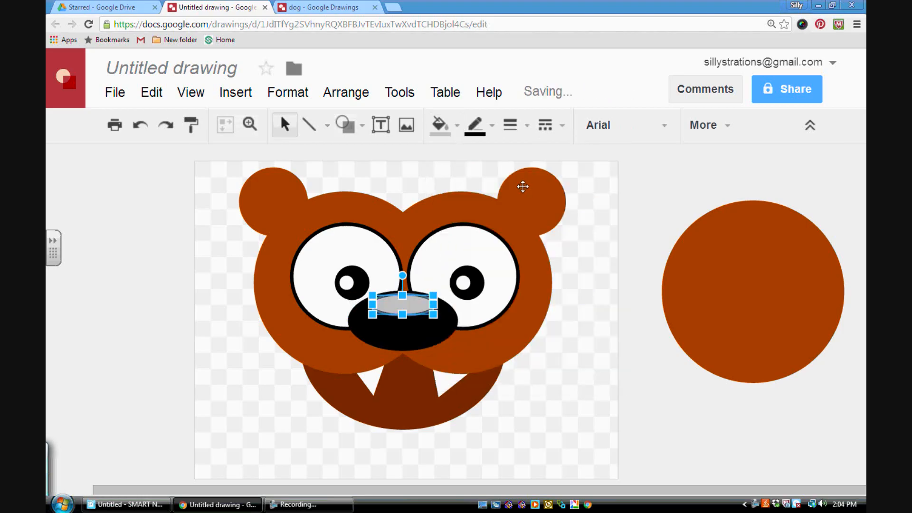
click(492, 126)
click(458, 127)
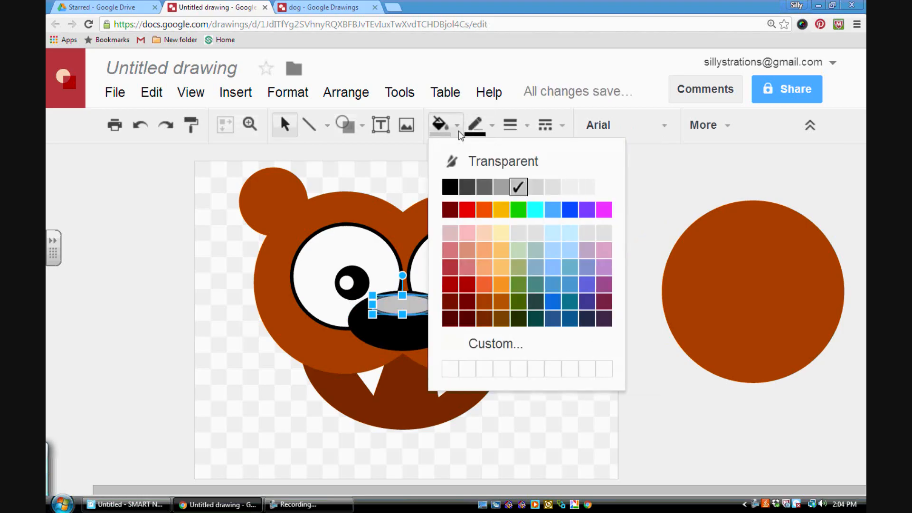
click(465, 188)
click(521, 363)
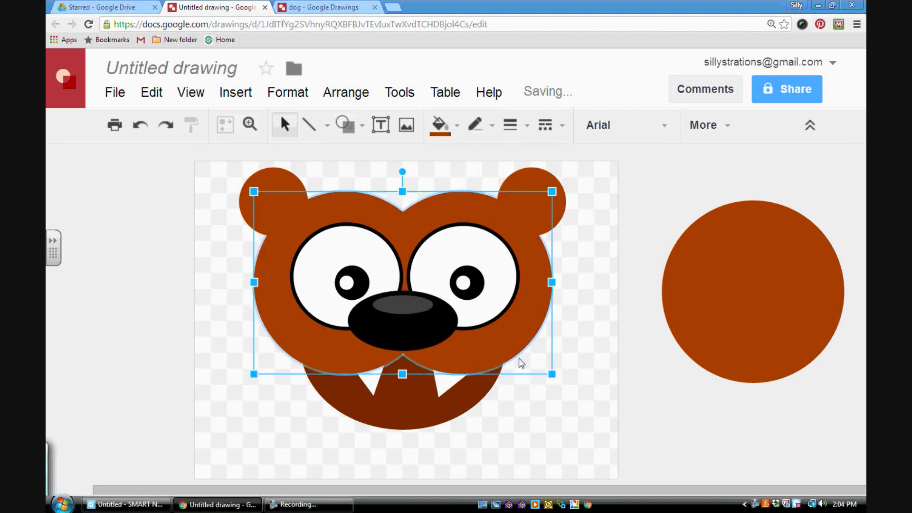
click(544, 411)
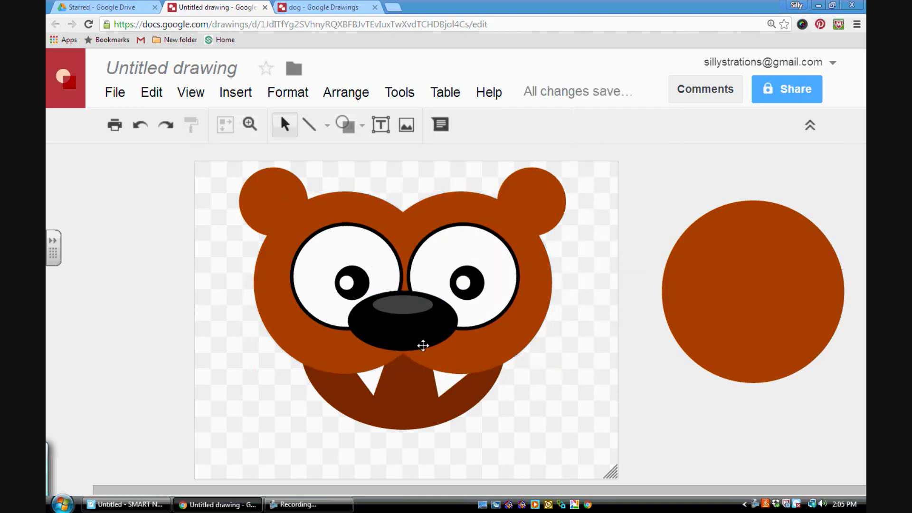
click(309, 504)
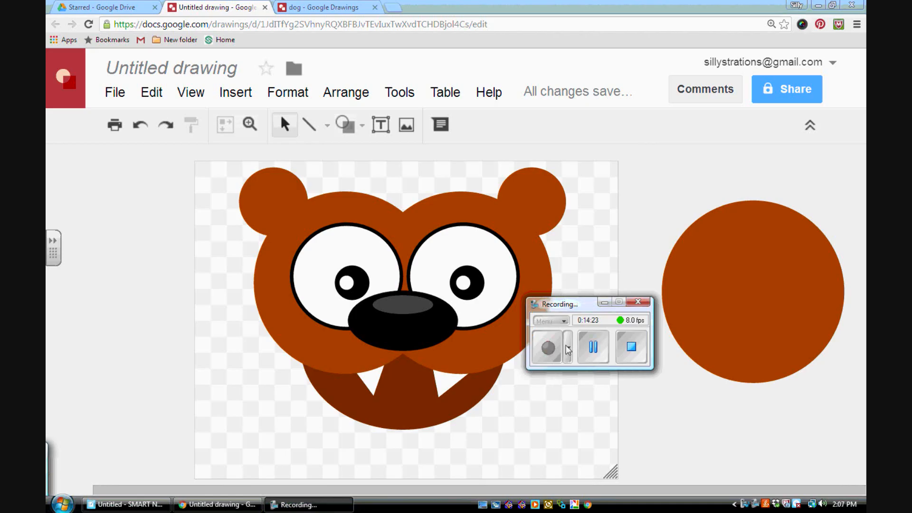
click(605, 303)
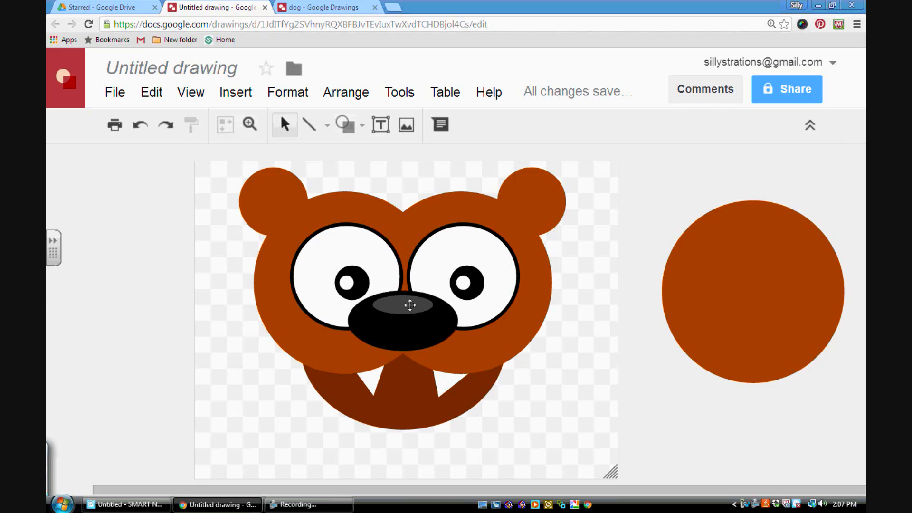
Rename the untitled drawing to BEAR LION.
click(118, 92)
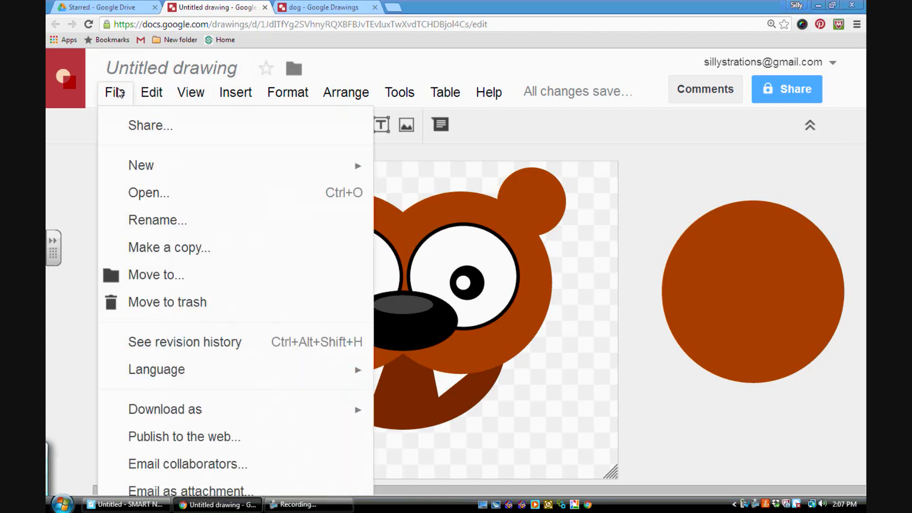
click(165, 70)
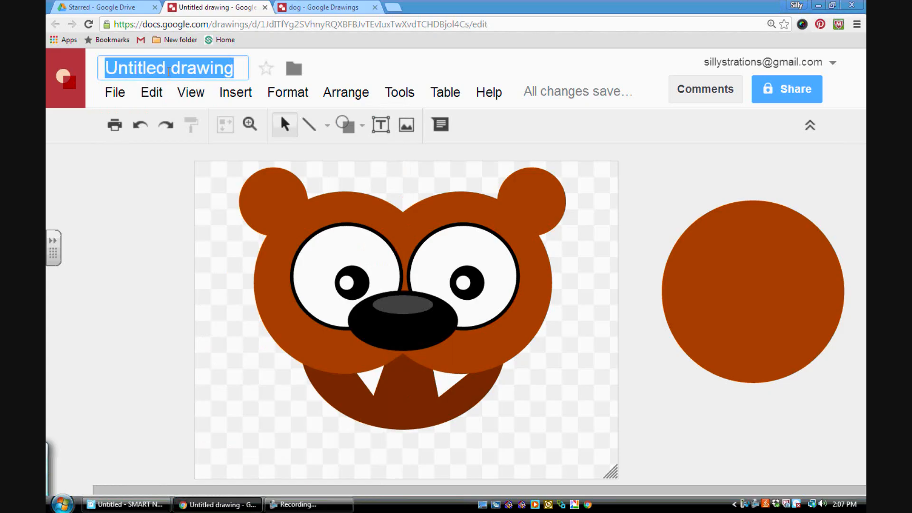
key(BackSpace)
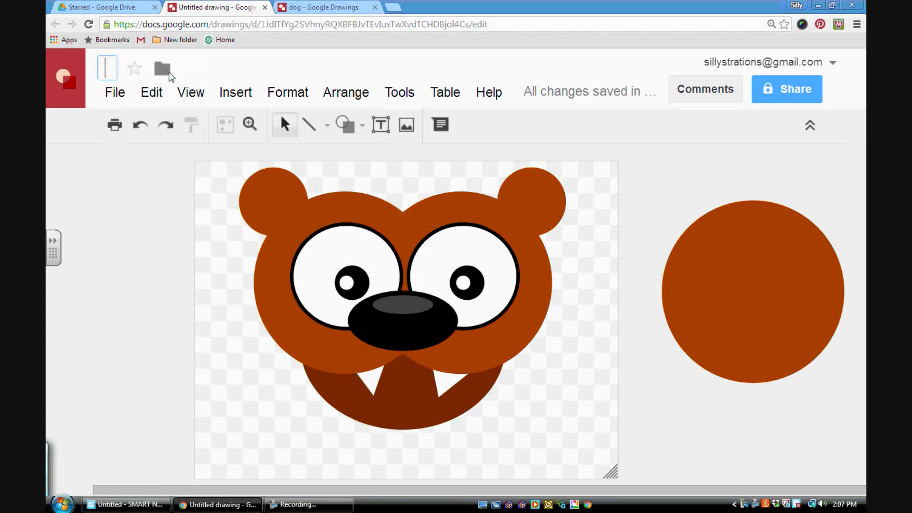
text(bEAR)
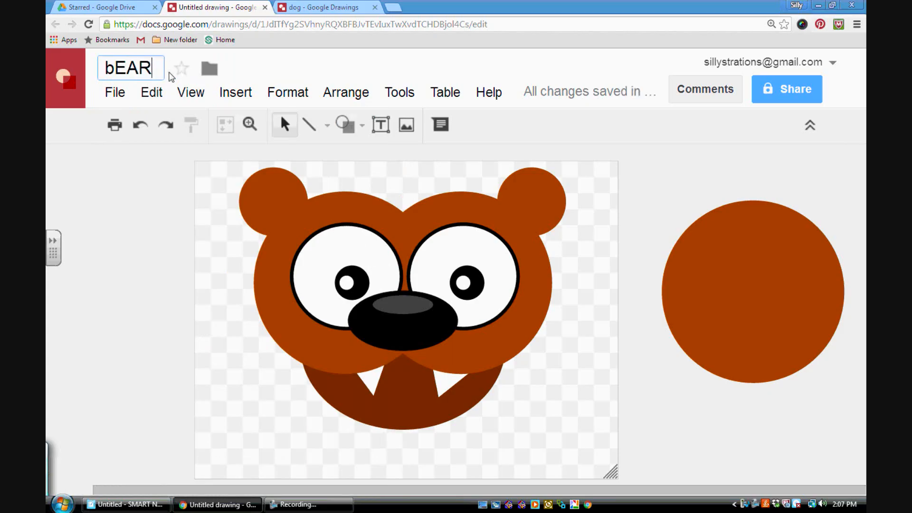
key(BackSpace)
key(BackSpace)
key(BackSpace)
key(BackSpace)
text(b)
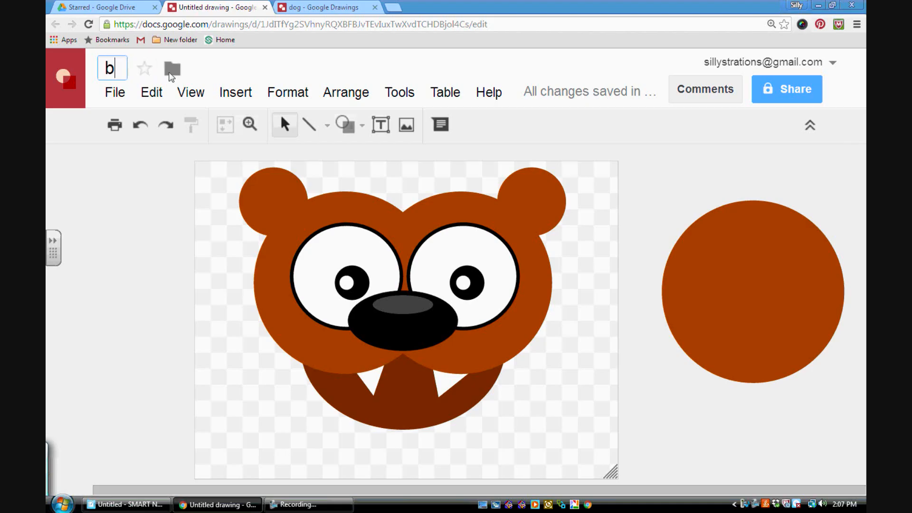
key(BackSpace)
text(bEAR)
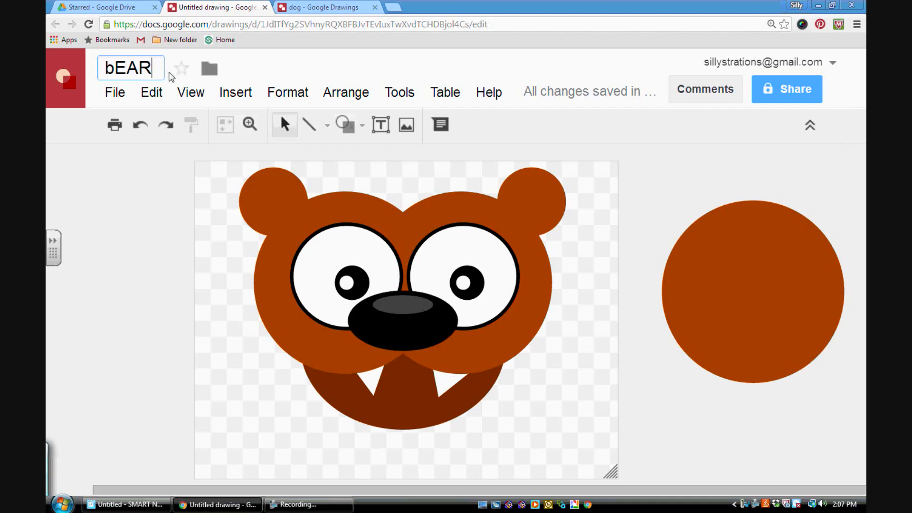
key(BackSpace)
key(BackSpace)
key(BackSpace)
key(BackSpace)
key(BackSpace)
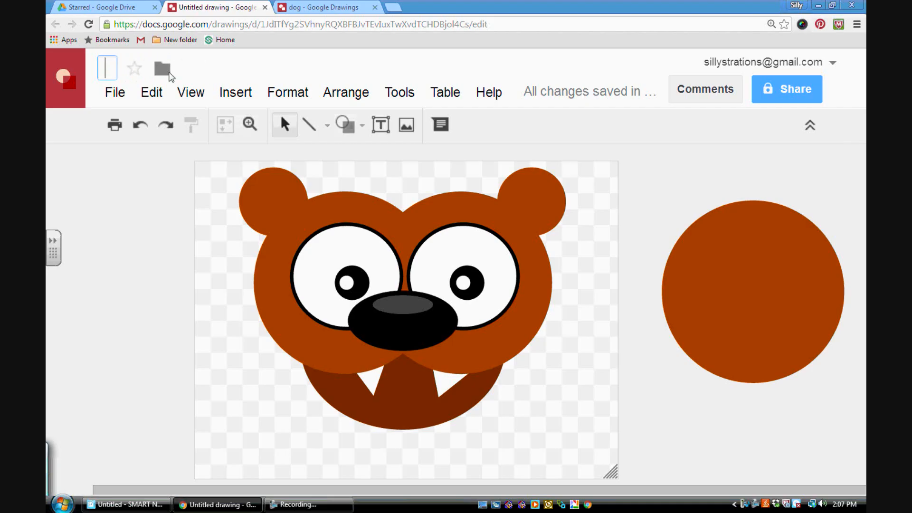
text(BEAR)
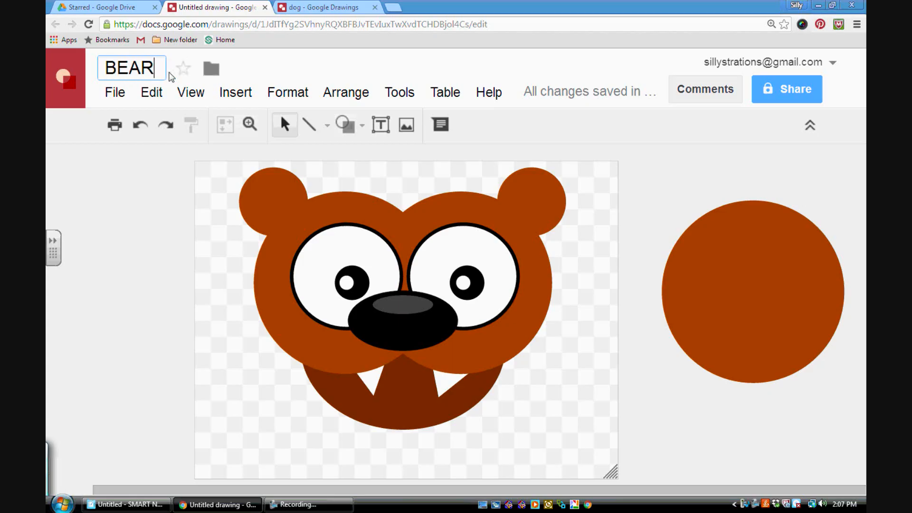
text( LION)
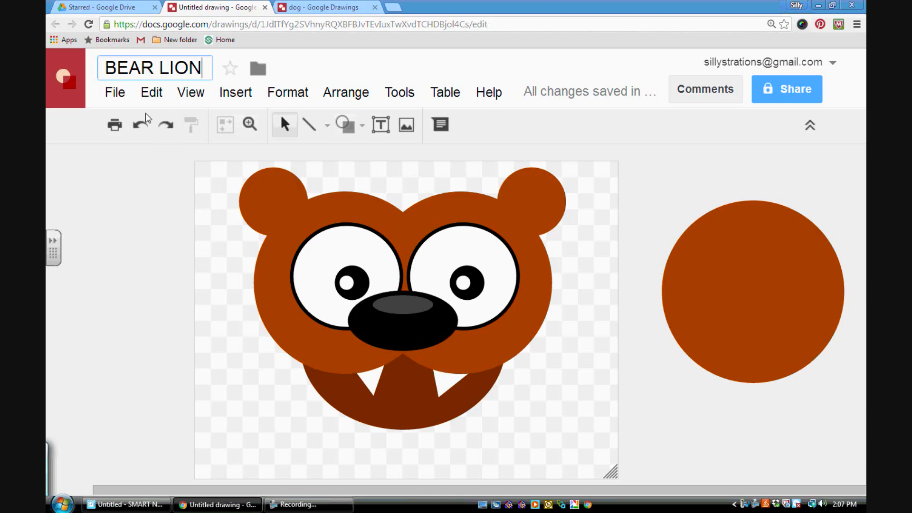
click(211, 209)
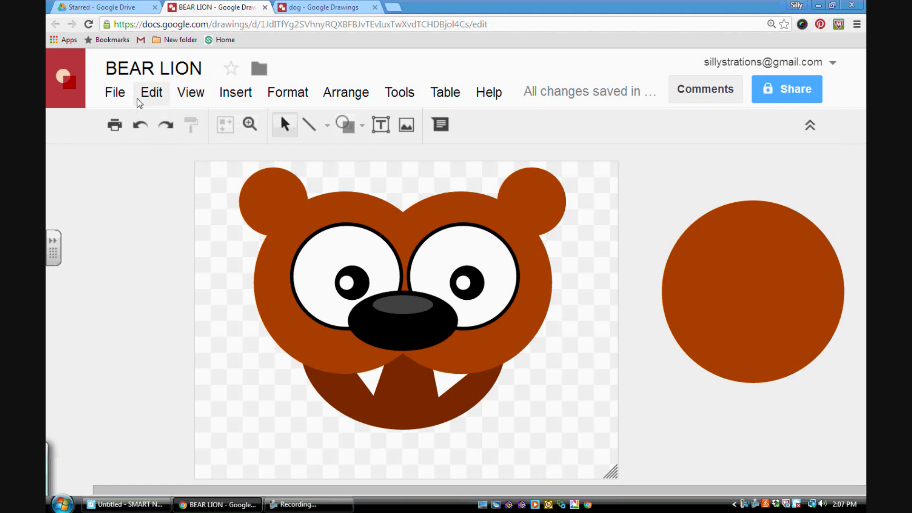
Make a copy of the drawing in My Drive as Copy of BEAR LION, and close the copy to return to the original.
click(122, 95)
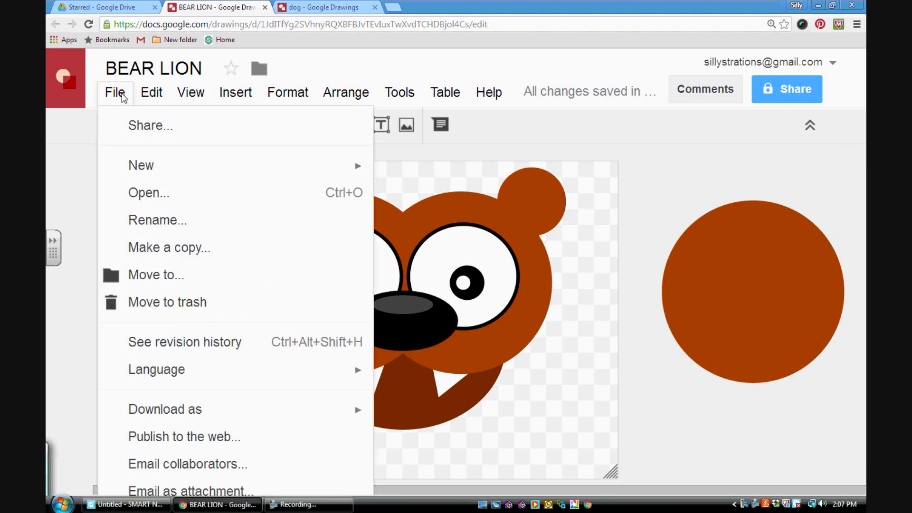
click(191, 245)
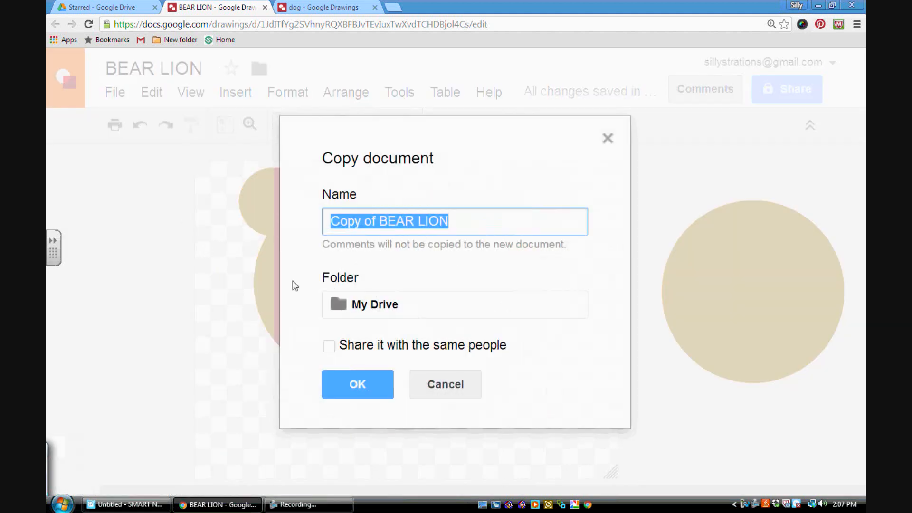
click(375, 383)
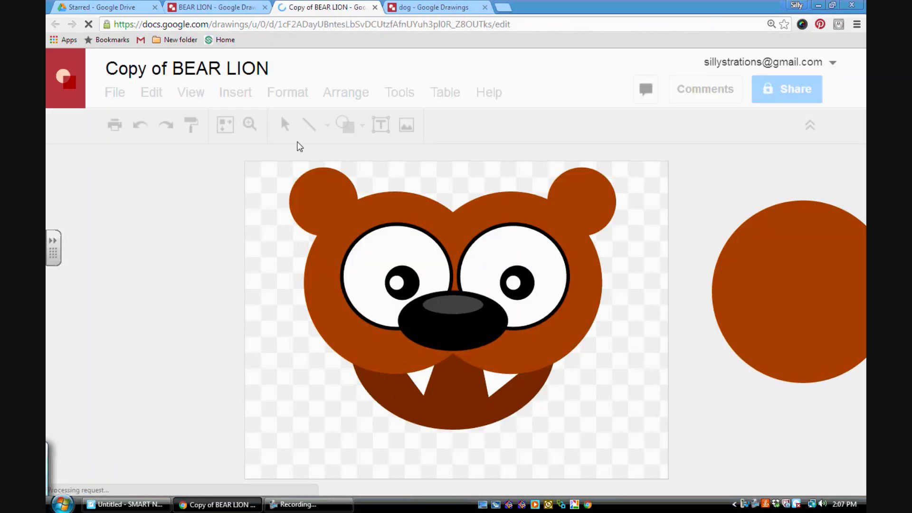
click(375, 7)
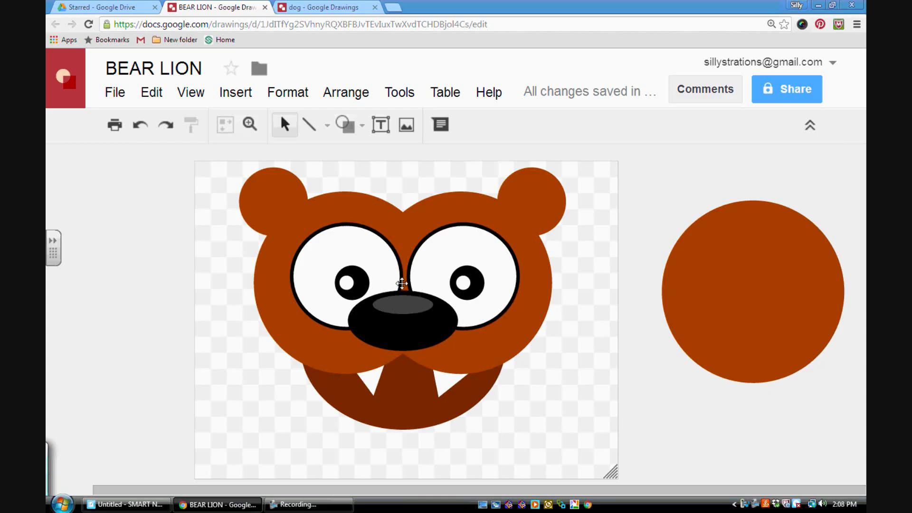
Enlarge the left ear circle outward and downward from its upper-right corner, keeping it round.
click(285, 205)
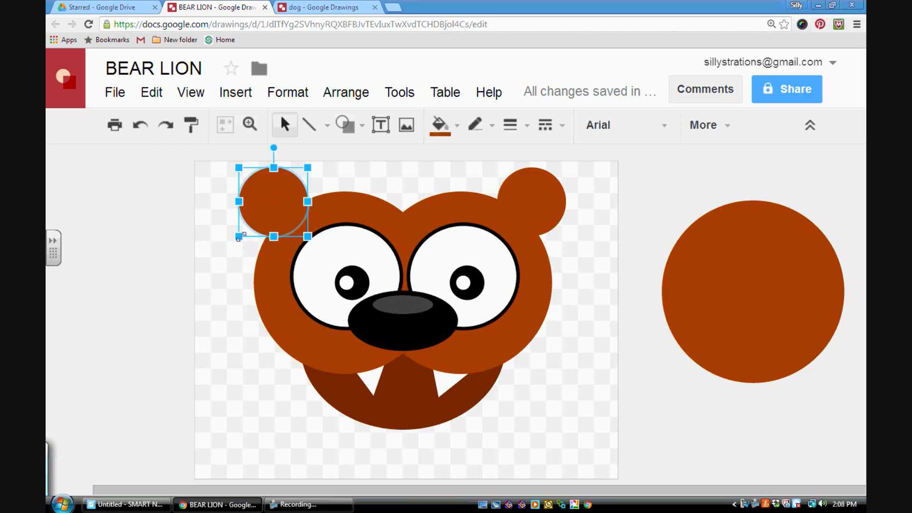
drag(239, 236, 232, 265)
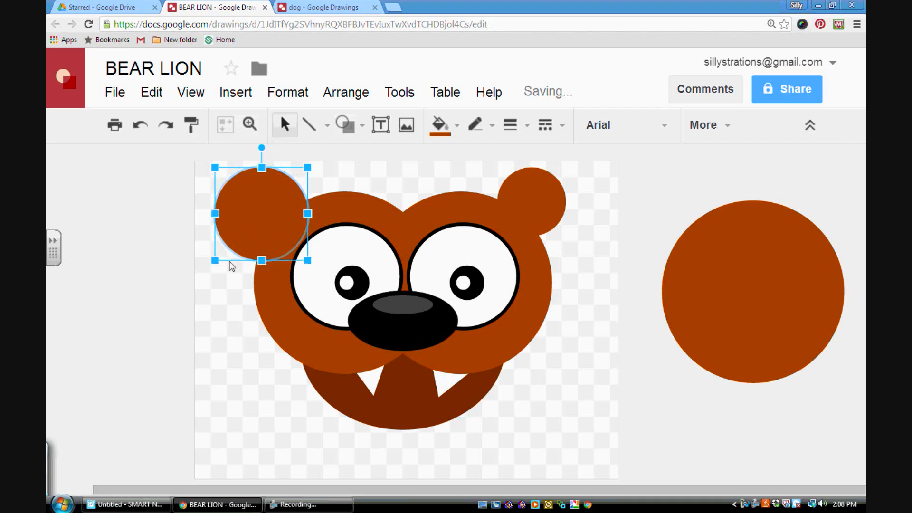
click(236, 368)
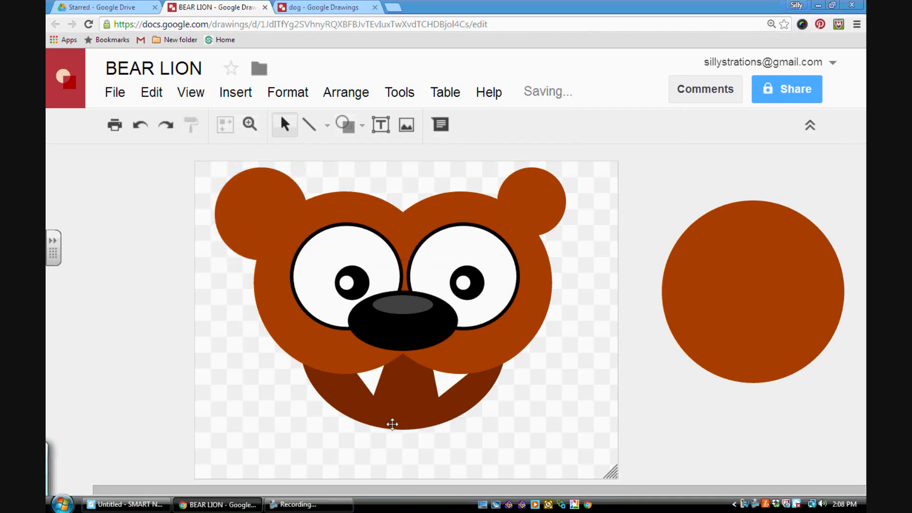
Shrink the brown double-circle head shape slightly and recentre it behind the eyes and nose.
click(288, 308)
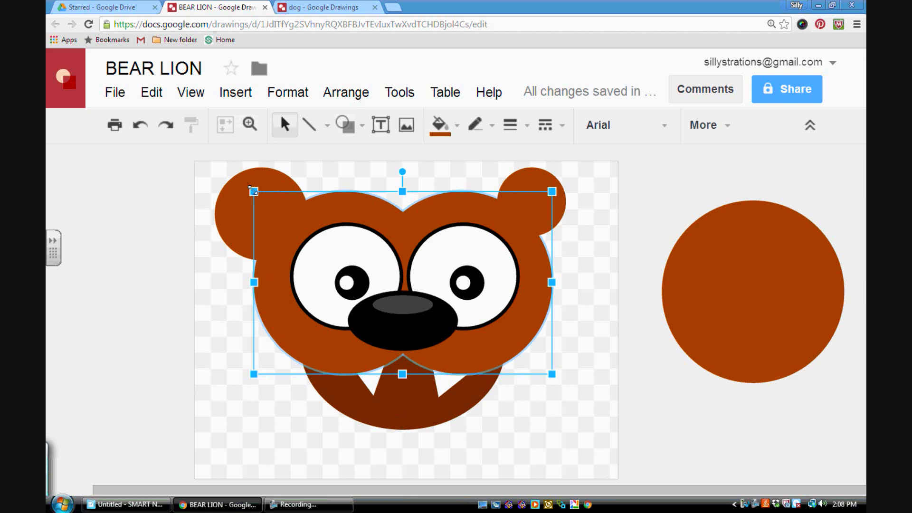
drag(252, 189, 274, 202)
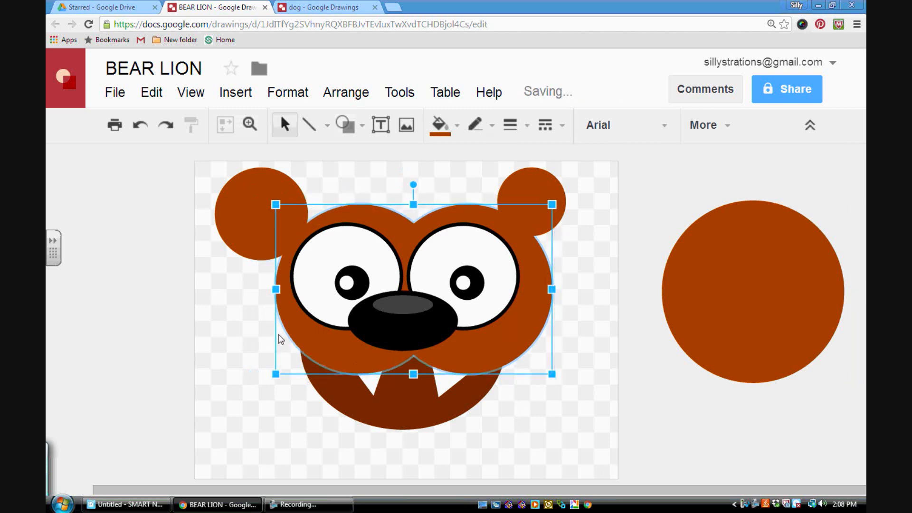
drag(318, 343, 307, 338)
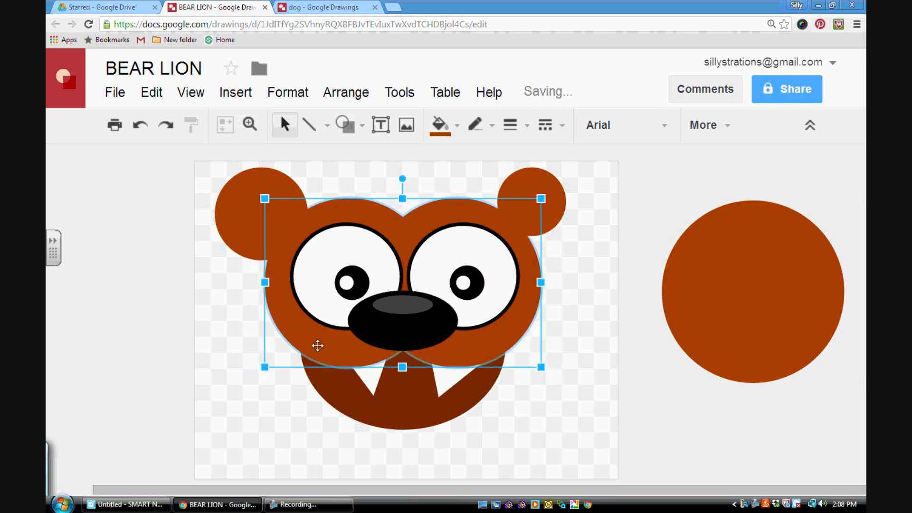
click(310, 407)
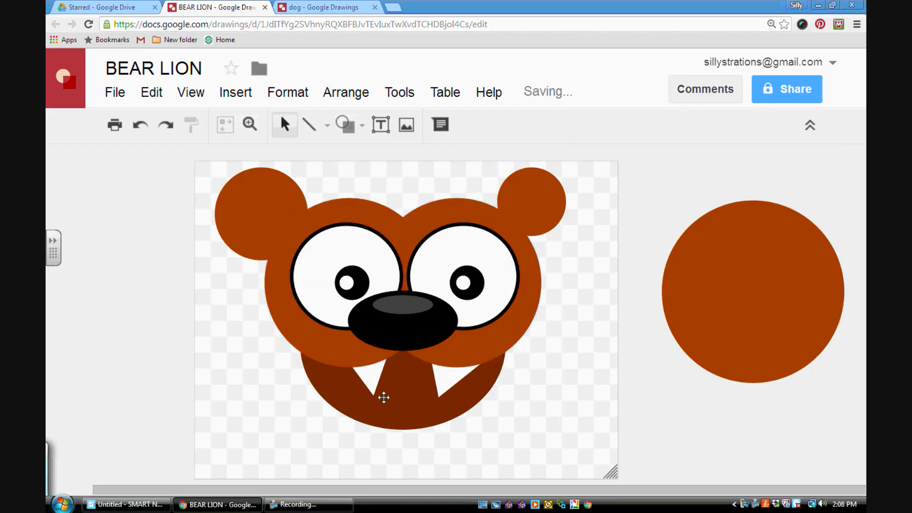
Shorten the dark brown mouth oval from its lower edge, and stretch it back down to its former height.
click(499, 343)
click(438, 398)
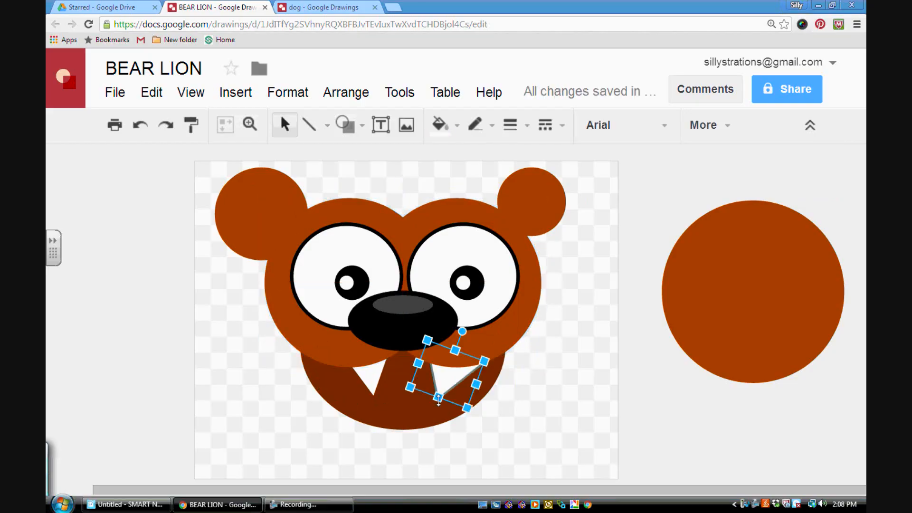
click(401, 418)
drag(403, 430, 403, 407)
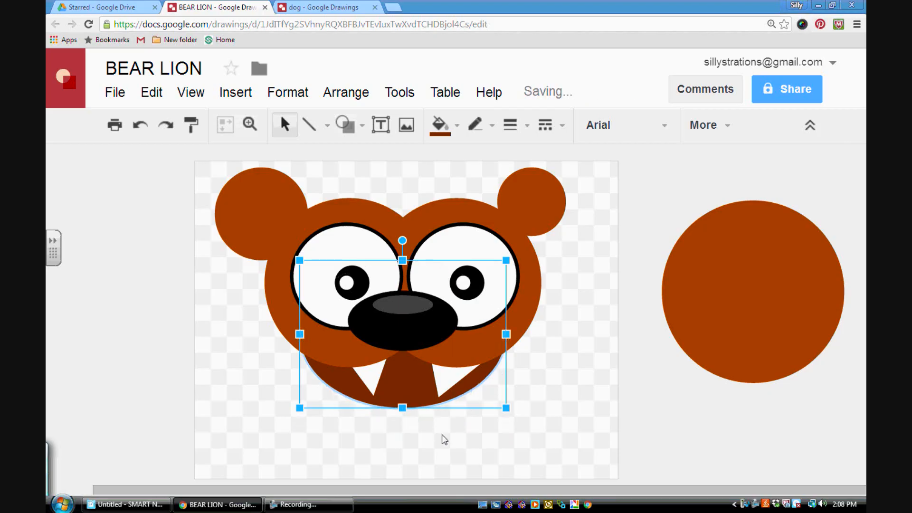
click(441, 436)
click(409, 403)
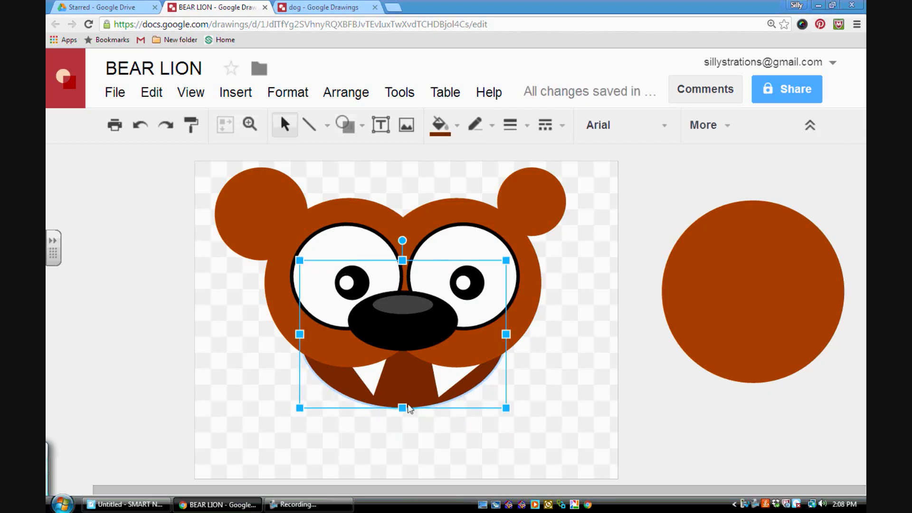
mouse_move(404, 413)
mouse_down()
mouse_move(407, 456)
mouse_move(403, 430)
mouse_up()
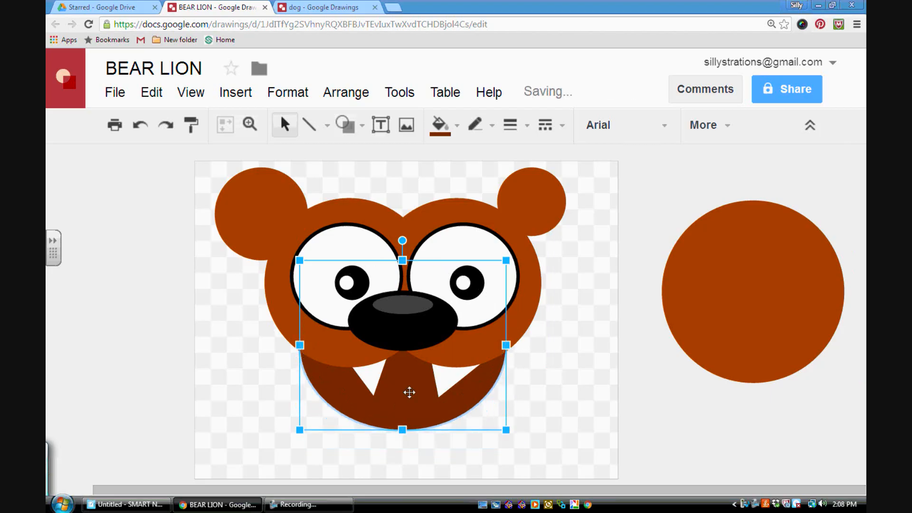
Try the head's brown and a light orange fill on the mouth oval, and return it to dark brown.
click(458, 127)
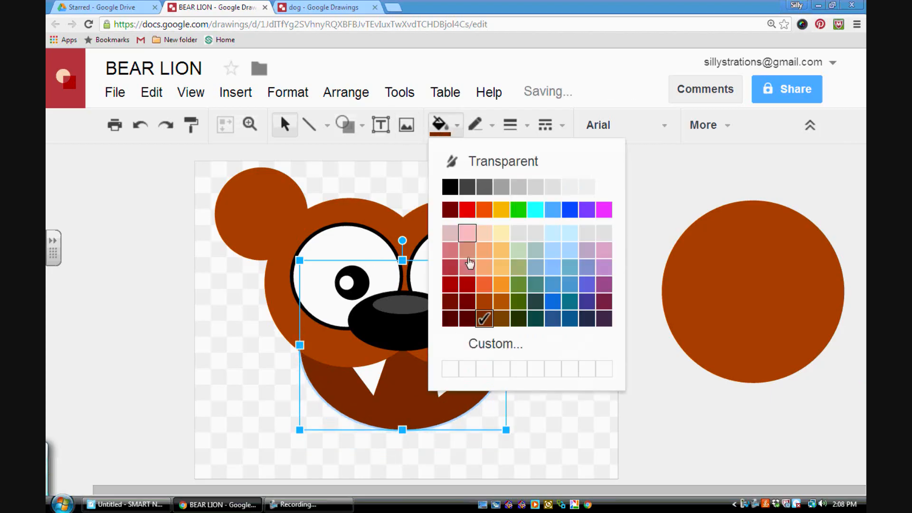
click(484, 307)
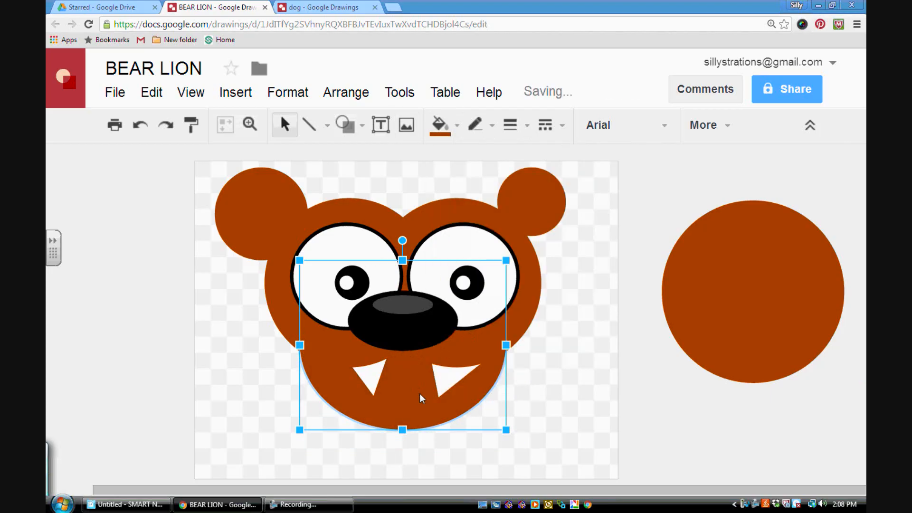
click(457, 125)
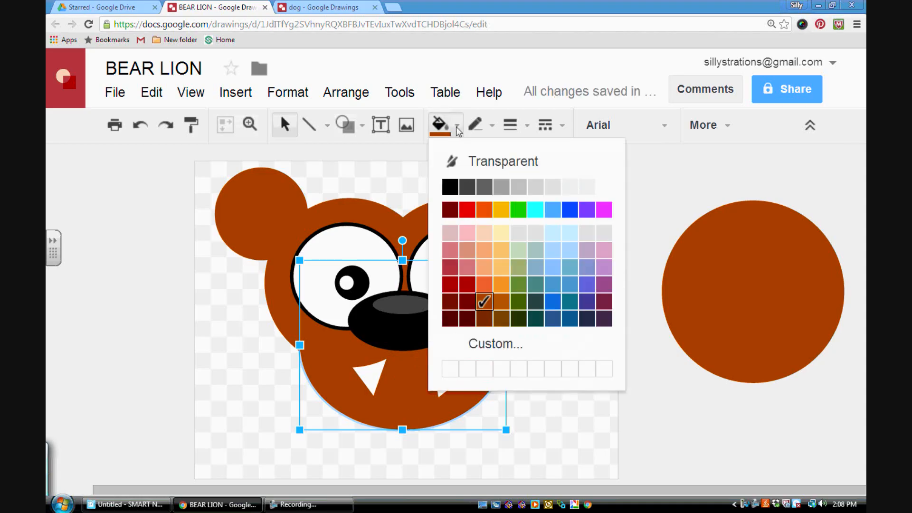
click(481, 288)
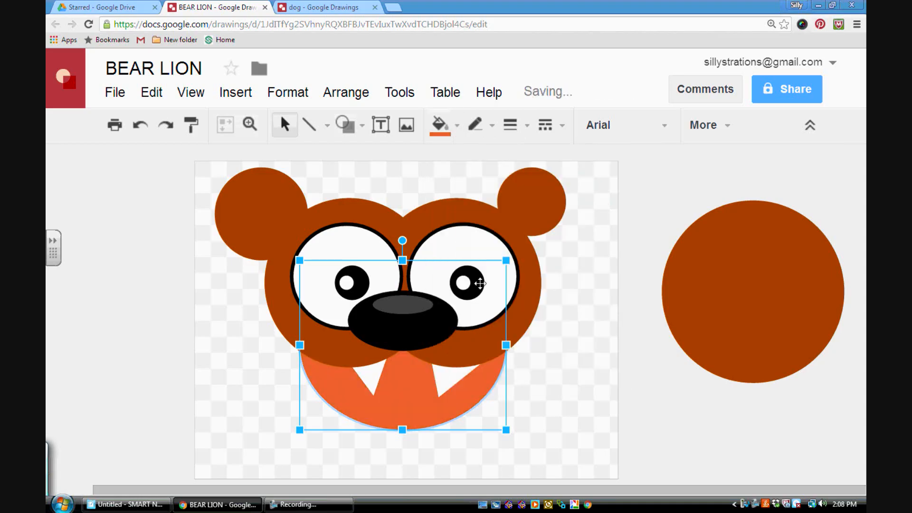
click(457, 126)
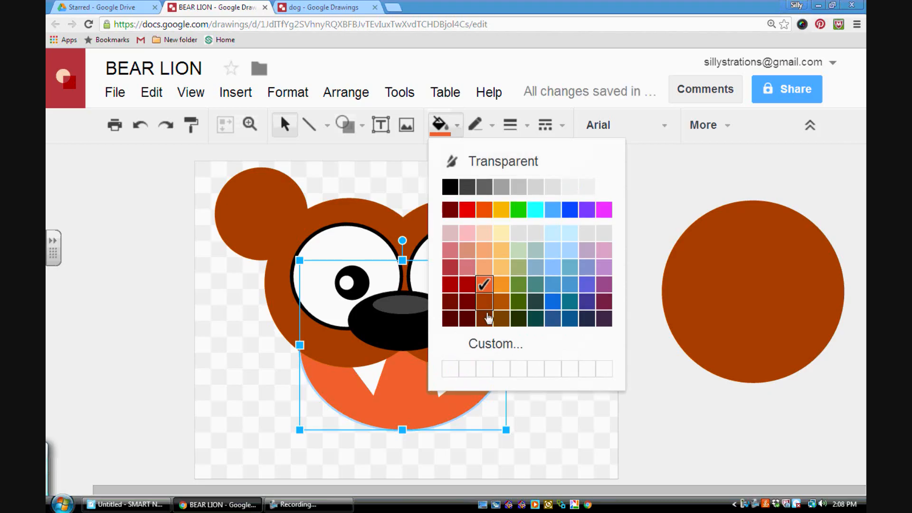
click(487, 318)
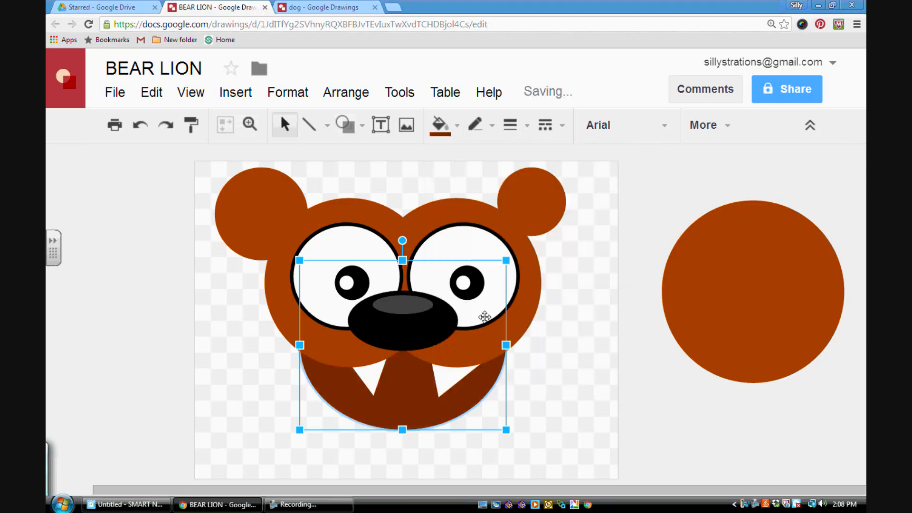
Try a light orange fill on the double-circle head shape, and return it to the ears' brown.
click(465, 340)
click(457, 125)
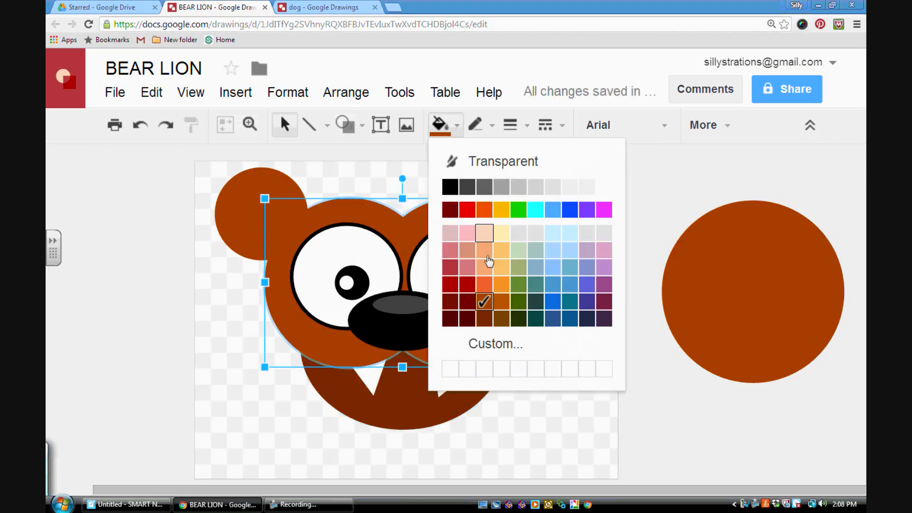
click(484, 285)
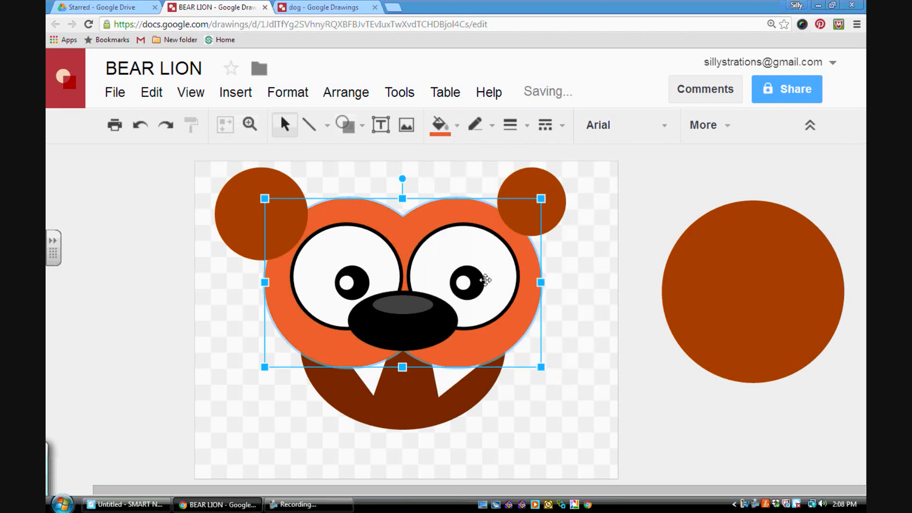
click(538, 395)
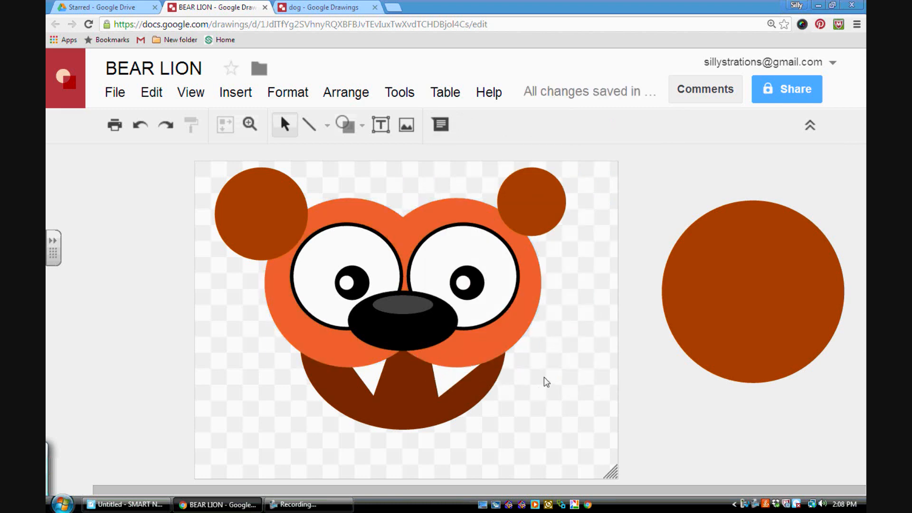
click(506, 338)
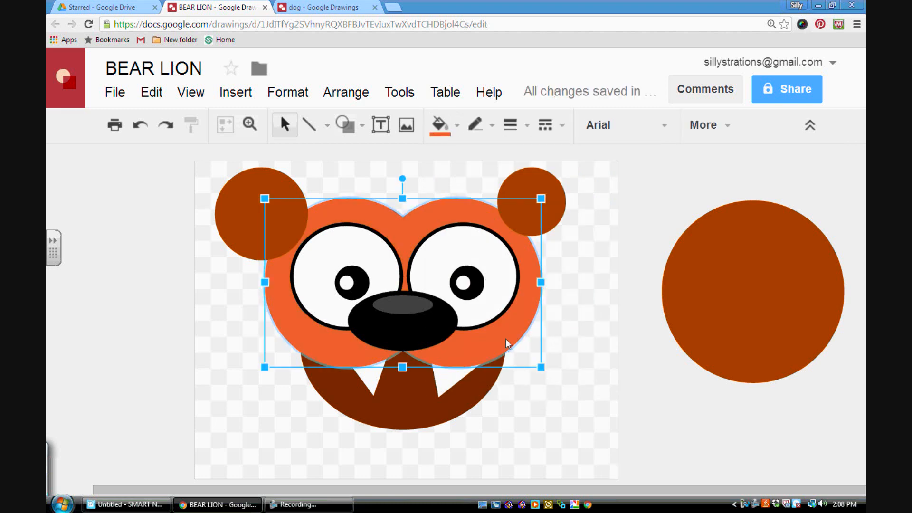
click(456, 126)
click(491, 301)
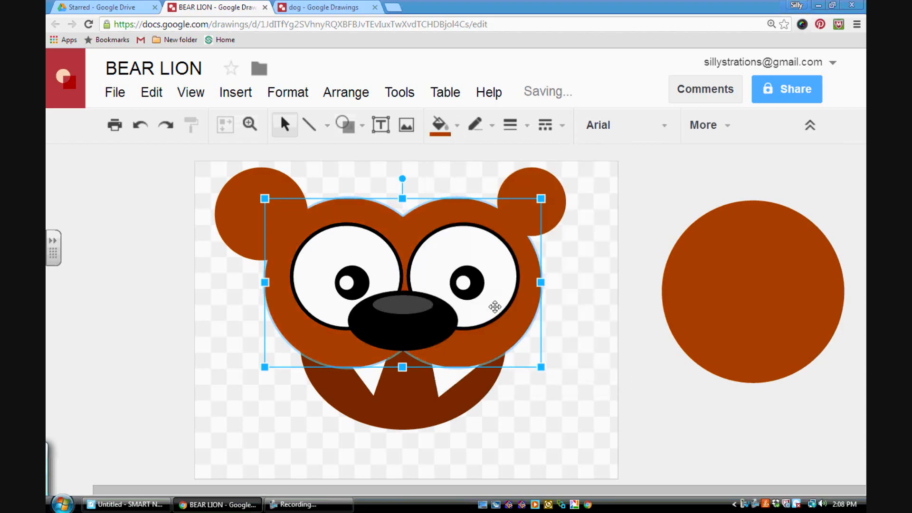
click(534, 390)
Shorten the mouth oval slightly from its lower edge and try a dark red fill on it before returning to dark brown.
click(429, 404)
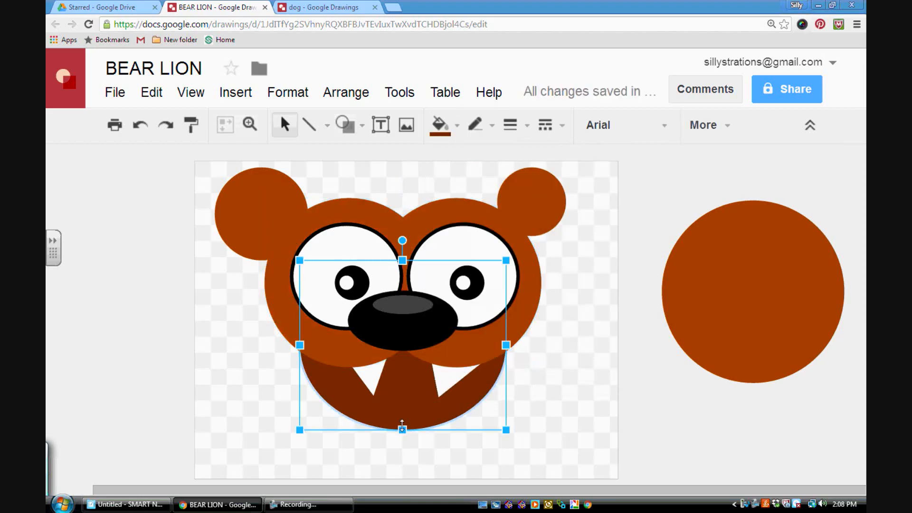
drag(403, 429, 403, 421)
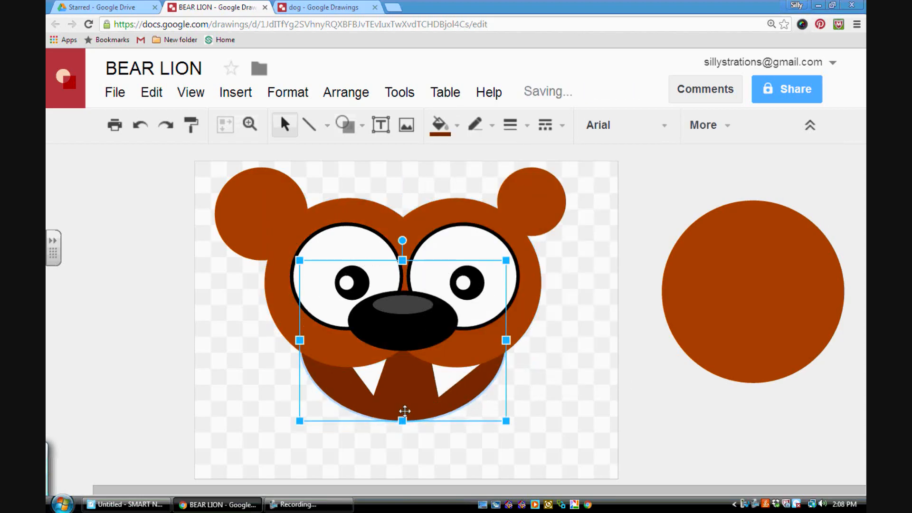
click(459, 125)
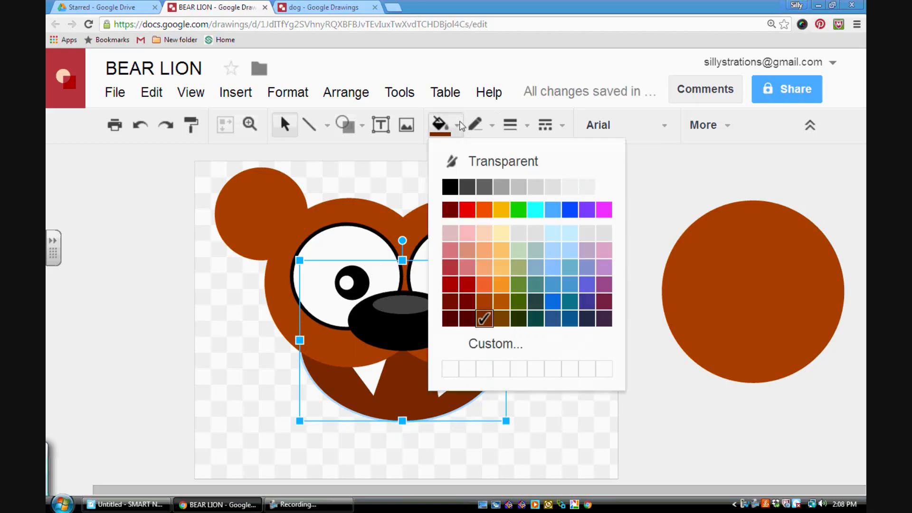
click(450, 212)
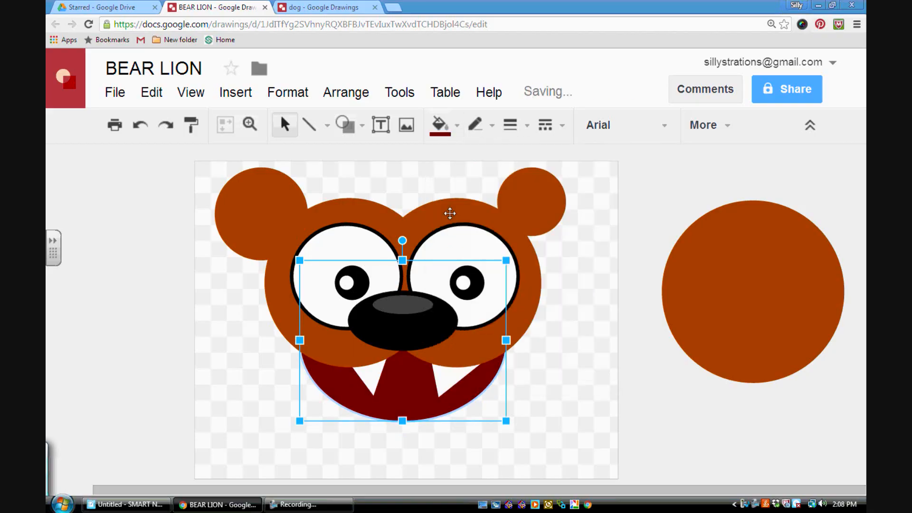
click(459, 126)
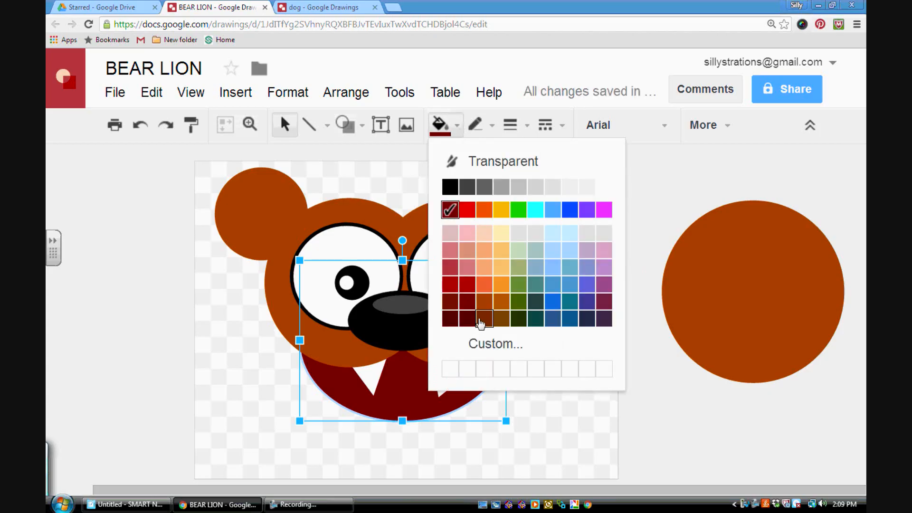
click(485, 304)
click(512, 378)
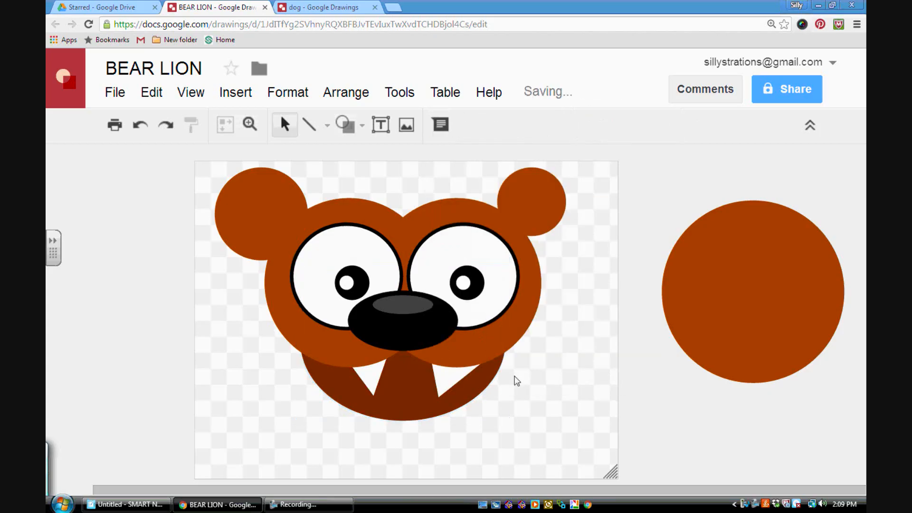
Undo the recent mouth and head edits back through the head shrinking and the left ear enlargement.
click(273, 193)
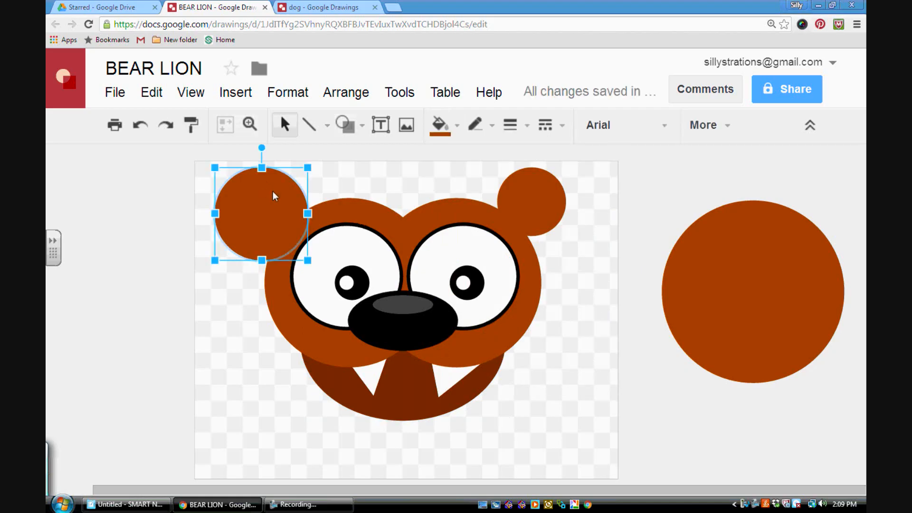
click(551, 387)
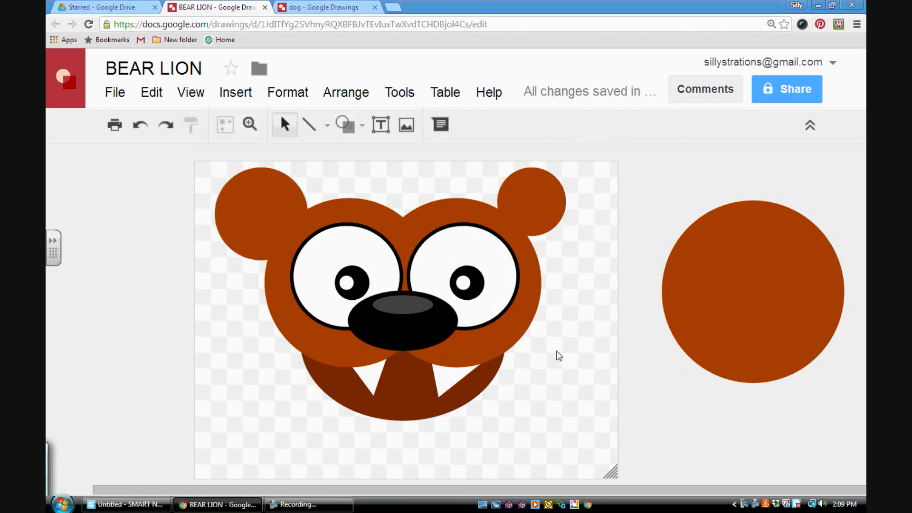
key(ctrl+z)
key(ctrl+z)
key(ctrl+z)
key(ctrl+z)
key(ctrl+z)
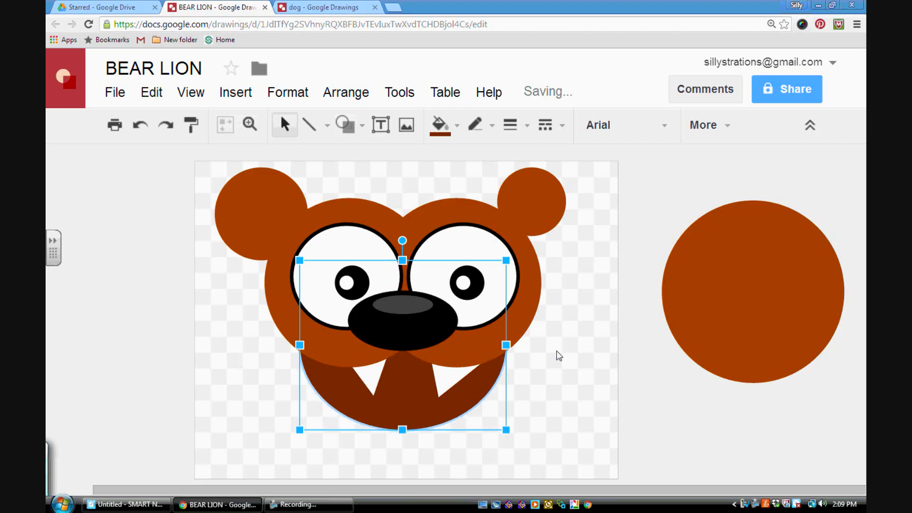
key(ctrl+z)
key(ctrl+z)
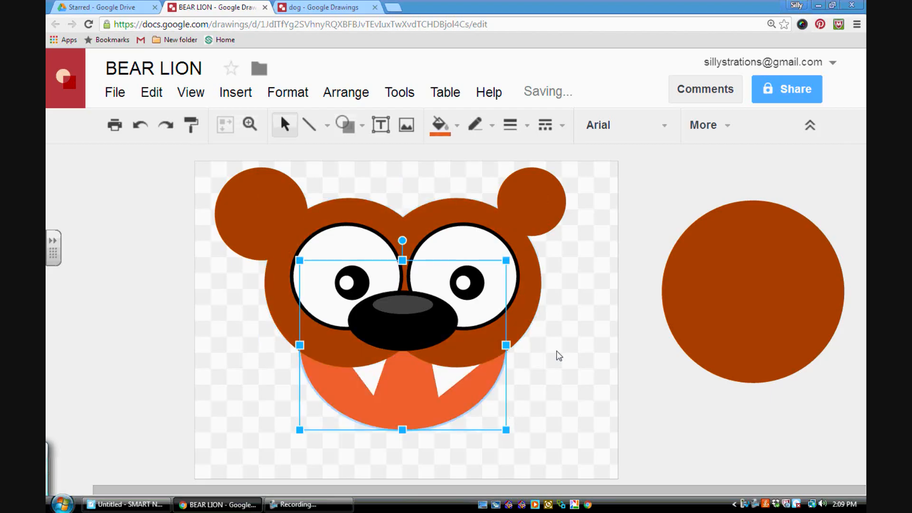
key(ctrl+z)
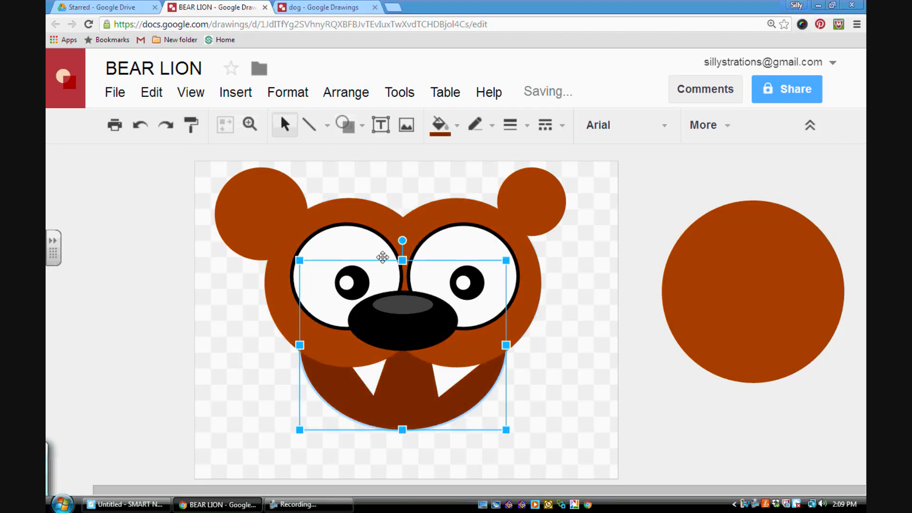
key(ctrl+z)
key(ctrl+z)
key(ctrl+z)
key(ctrl+z)
key(ctrl+z)
key(ctrl+z)
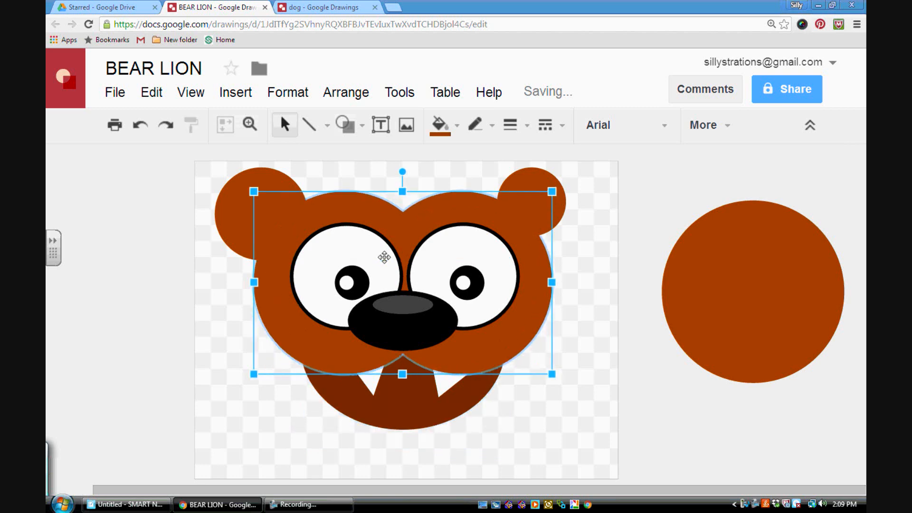
key(ctrl+z)
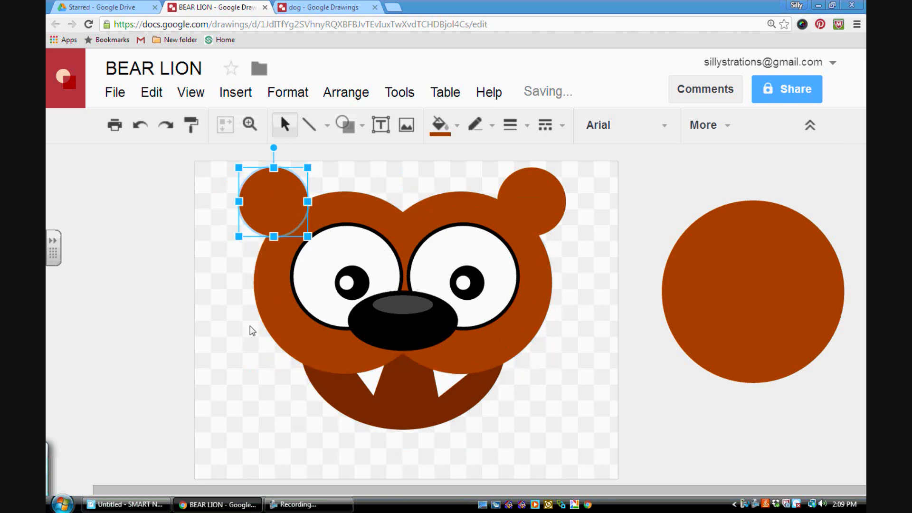
Delete the spare brown circle lying outside the canvas beside the bear face.
click(243, 359)
click(423, 407)
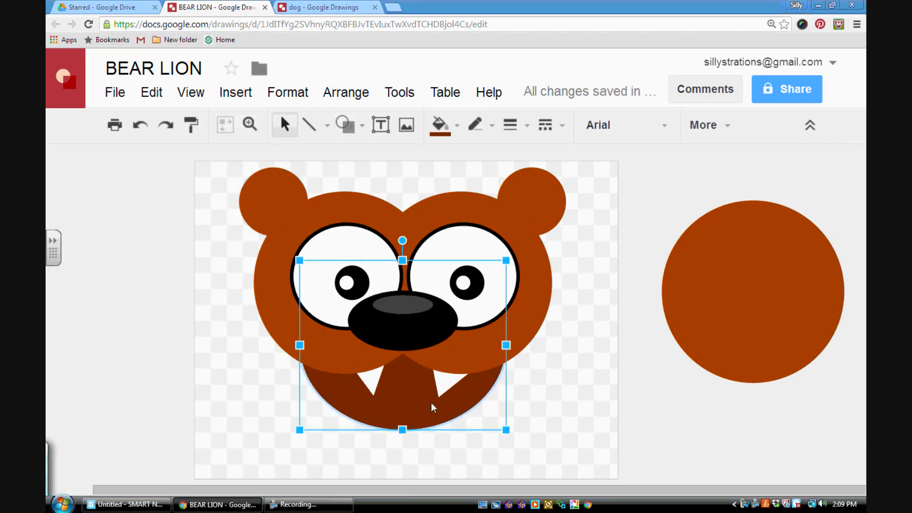
click(781, 285)
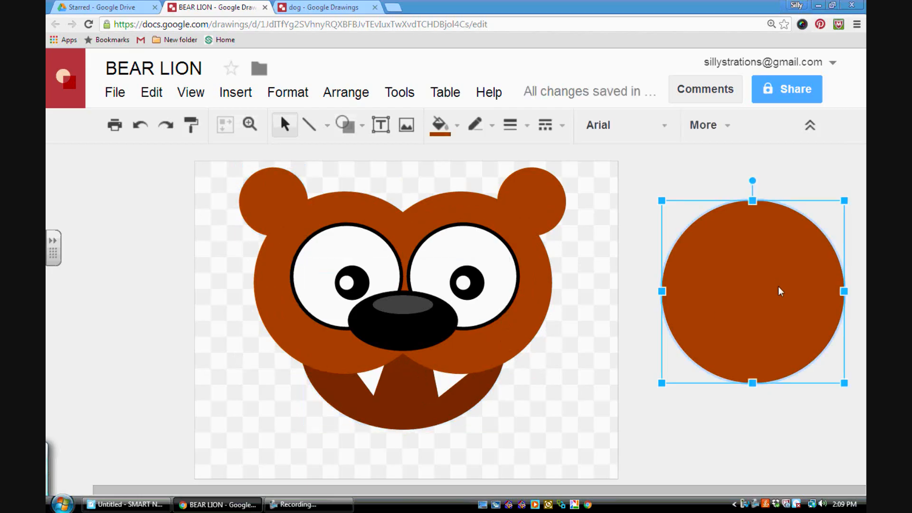
key(Delete)
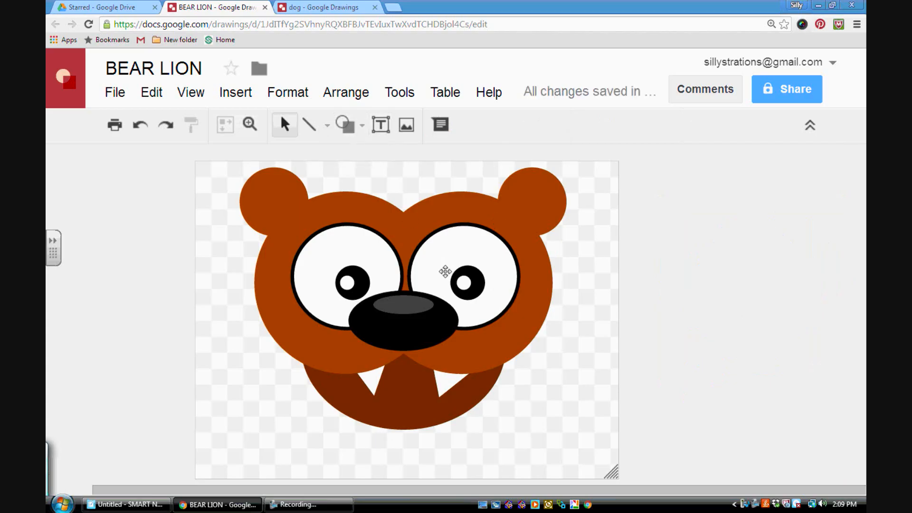
click(356, 127)
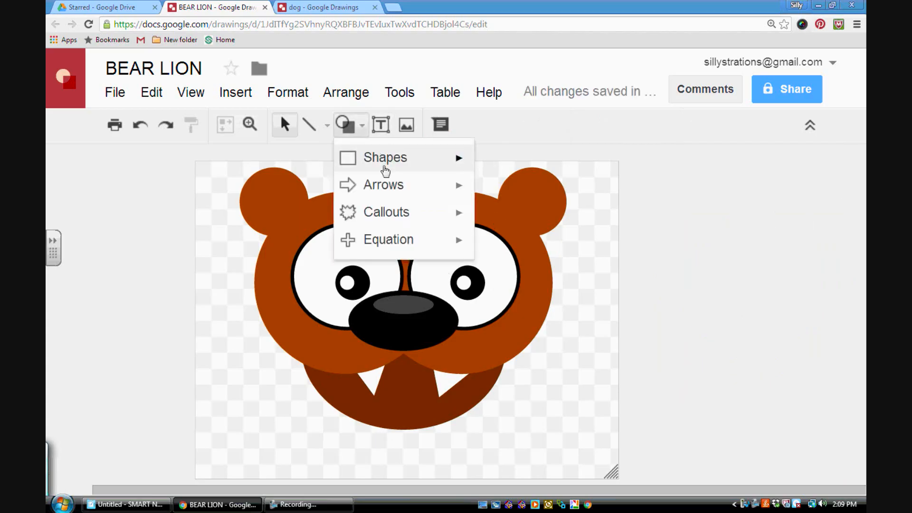
mouse_move(386, 170)
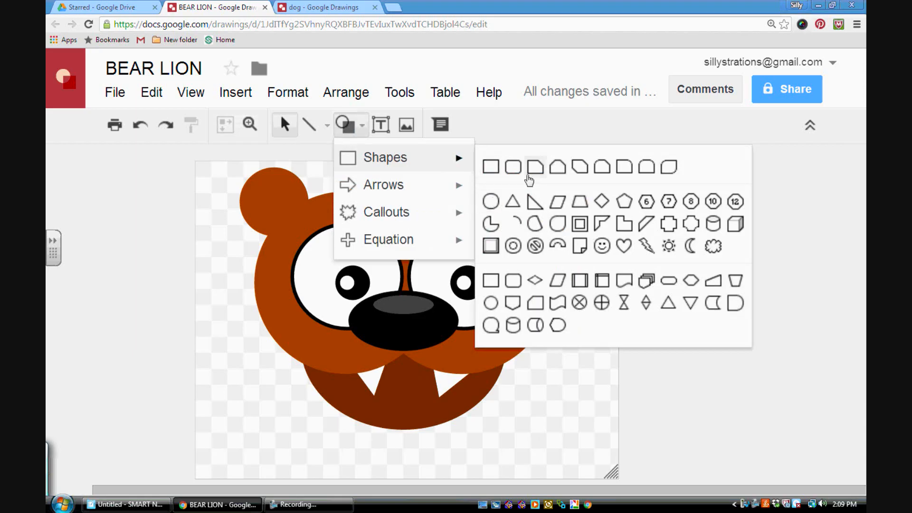
click(558, 169)
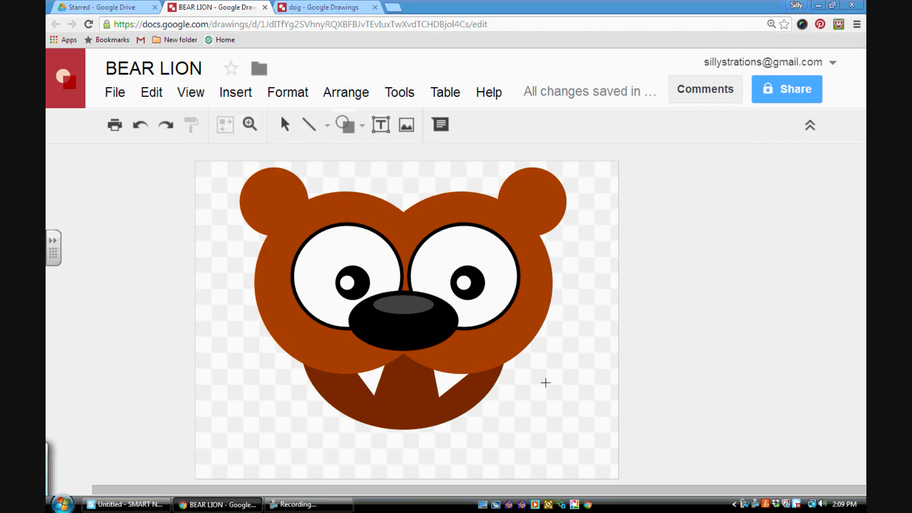
drag(292, 430, 552, 483)
drag(343, 407, 489, 486)
click(285, 125)
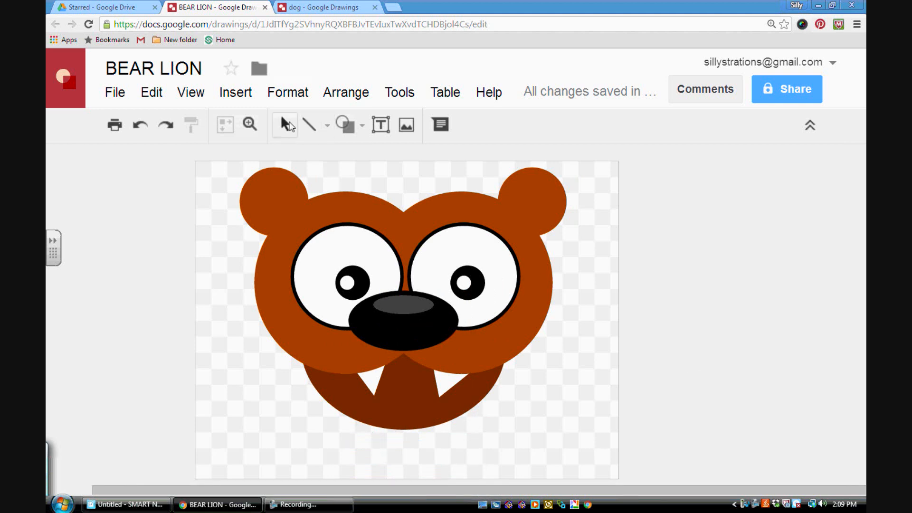
Draw a small rectangle with both upper corners snipped, centred under the mouth and reaching down to the canvas's lower edge.
click(493, 271)
click(605, 294)
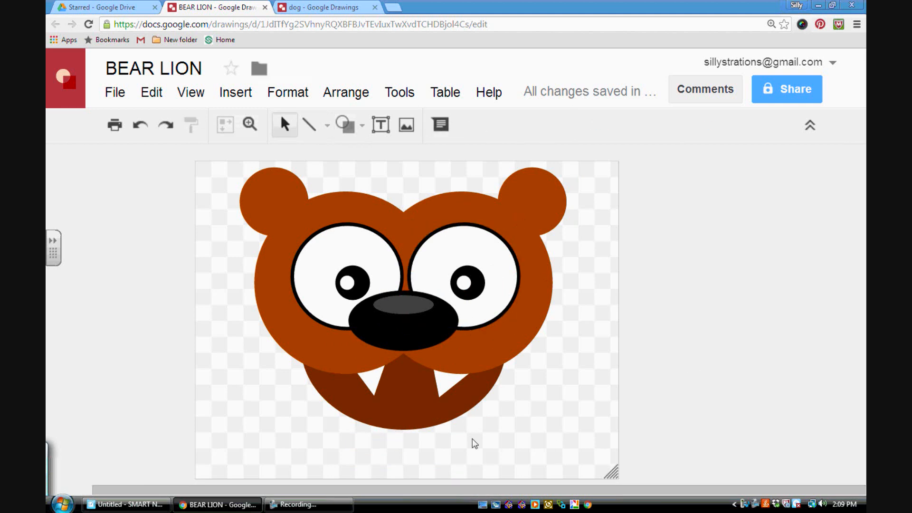
click(346, 124)
mouse_move(381, 158)
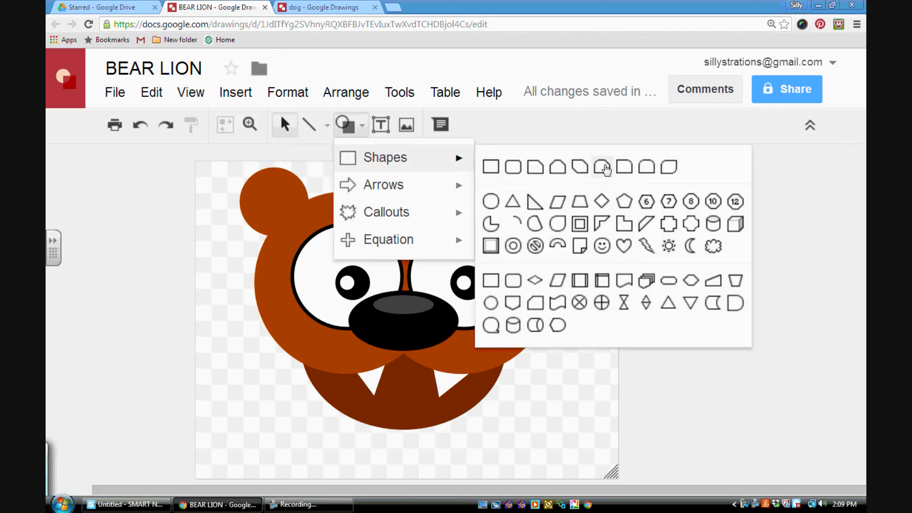
click(558, 167)
drag(355, 415, 445, 476)
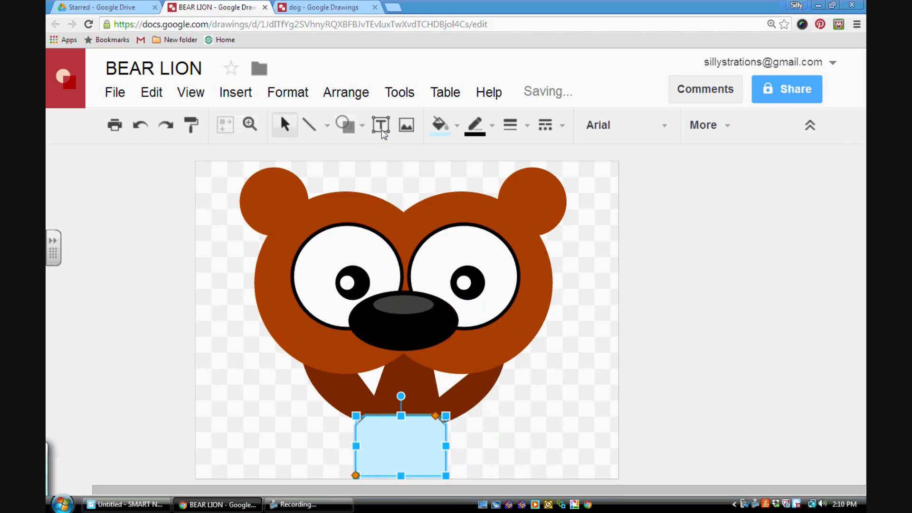
Fill the snipped-corner rectangle under the mouth with bright red and make its outline transparent.
click(457, 129)
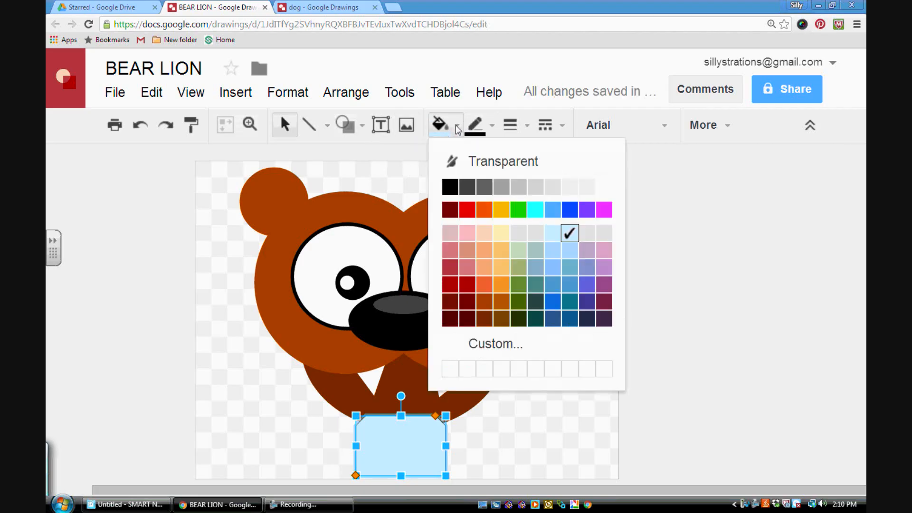
click(468, 209)
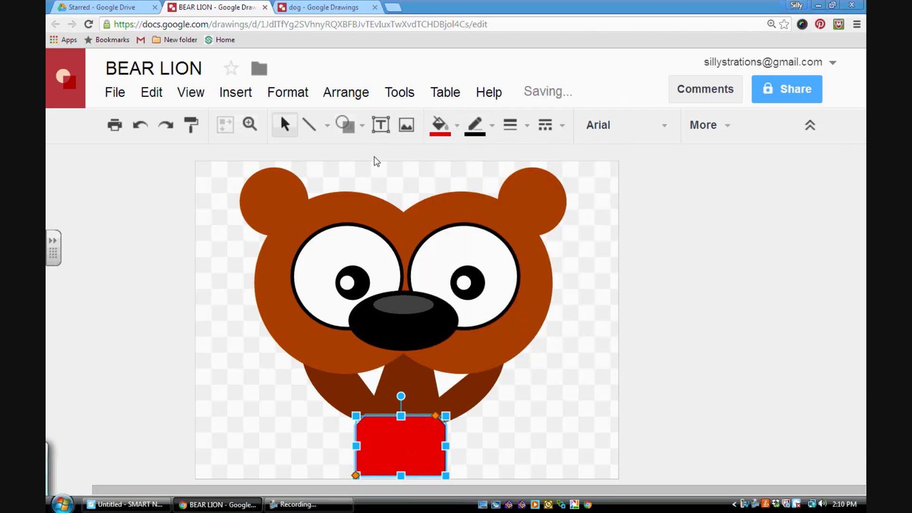
click(492, 125)
click(518, 160)
click(602, 315)
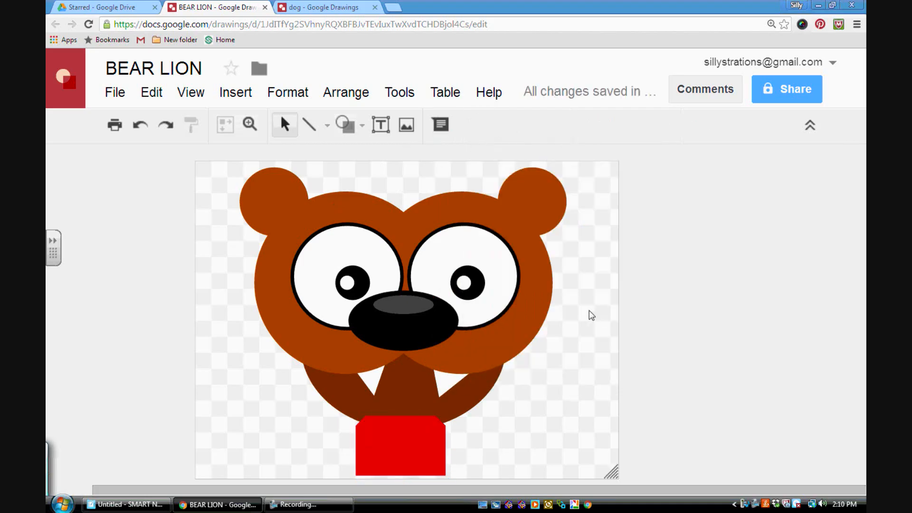
Shorten the red shape from its upper edge until it just touches the underside of the mouth.
click(426, 445)
drag(401, 413, 404, 430)
click(526, 435)
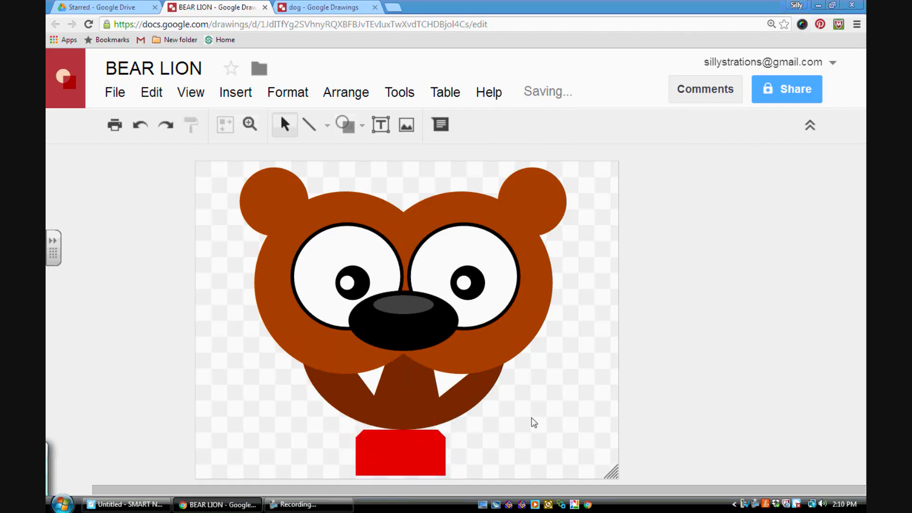
Widen the red shape on both sides to nearly the head's width and raise its upper edge to overlap the chin slightly.
click(416, 447)
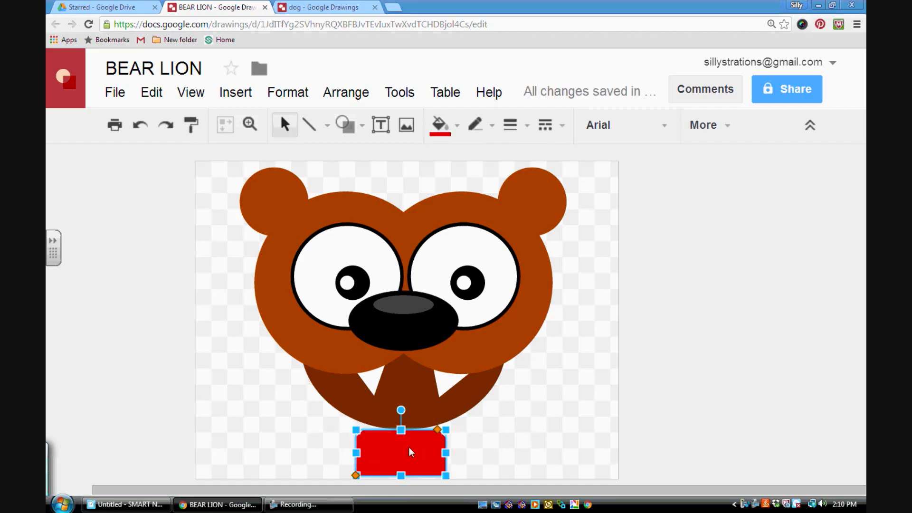
drag(409, 447, 411, 449)
drag(358, 456, 279, 455)
drag(448, 456, 534, 457)
drag(406, 433, 406, 421)
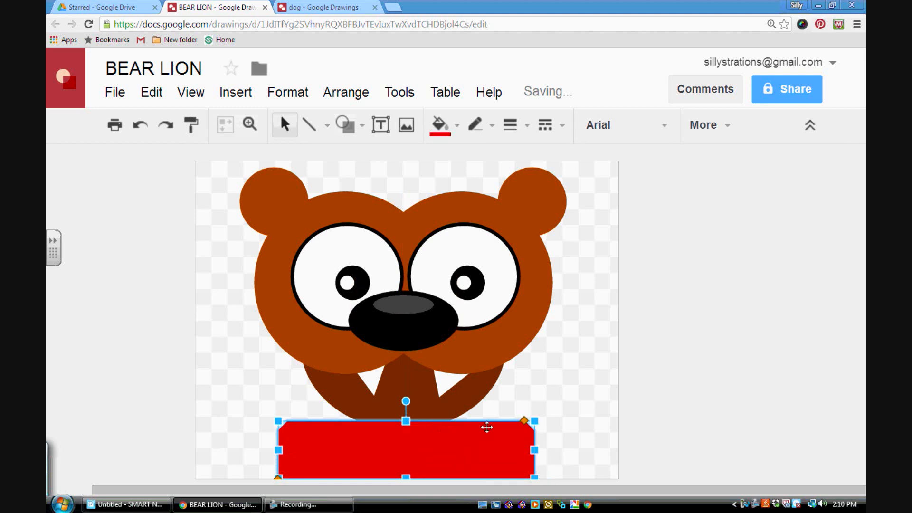
click(524, 409)
Narrow the wide red shape by pulling its left edge inward to line up with the mouth's left side.
click(410, 451)
drag(278, 449, 309, 450)
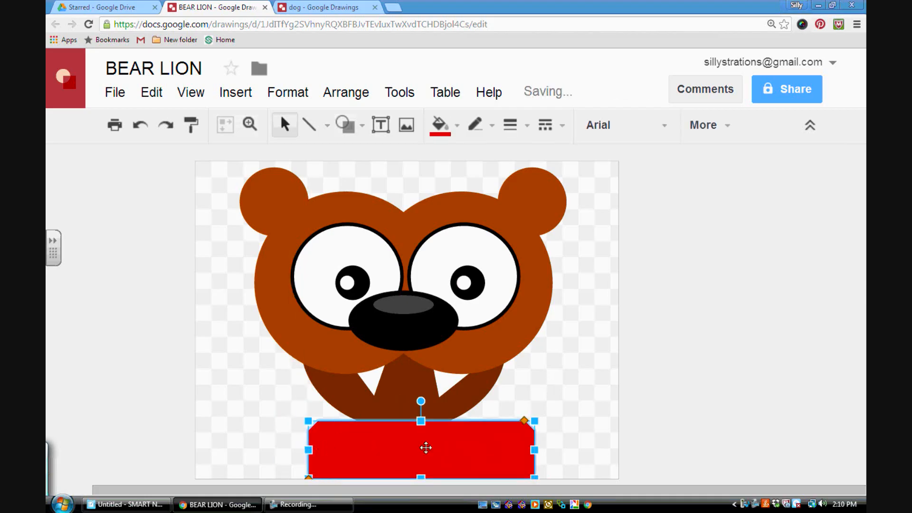
Narrow the red body shape from its right side and send it to the back, behind the bear's jaw.
drag(535, 450, 509, 444)
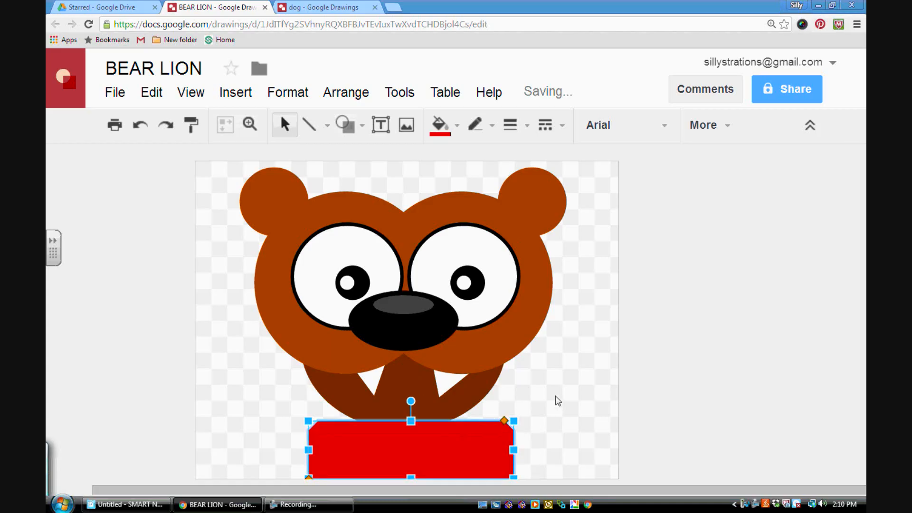
click(555, 395)
click(447, 429)
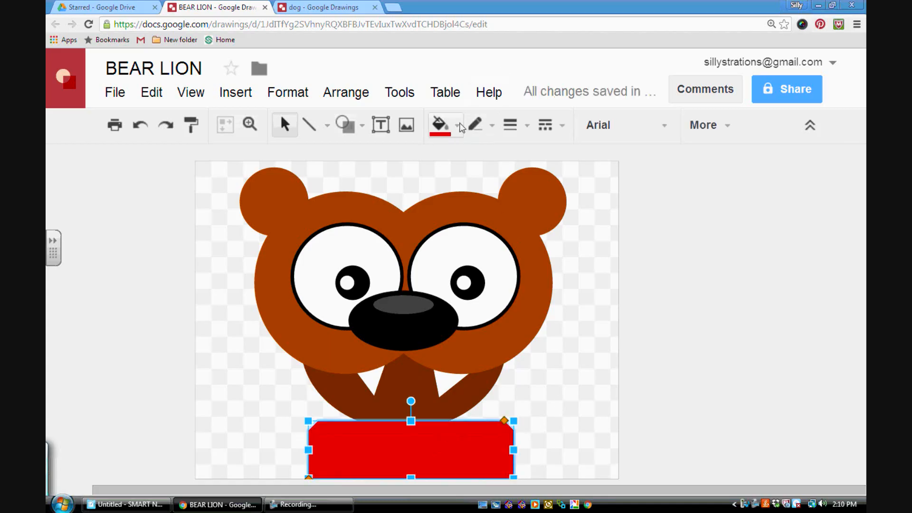
click(450, 125)
click(362, 97)
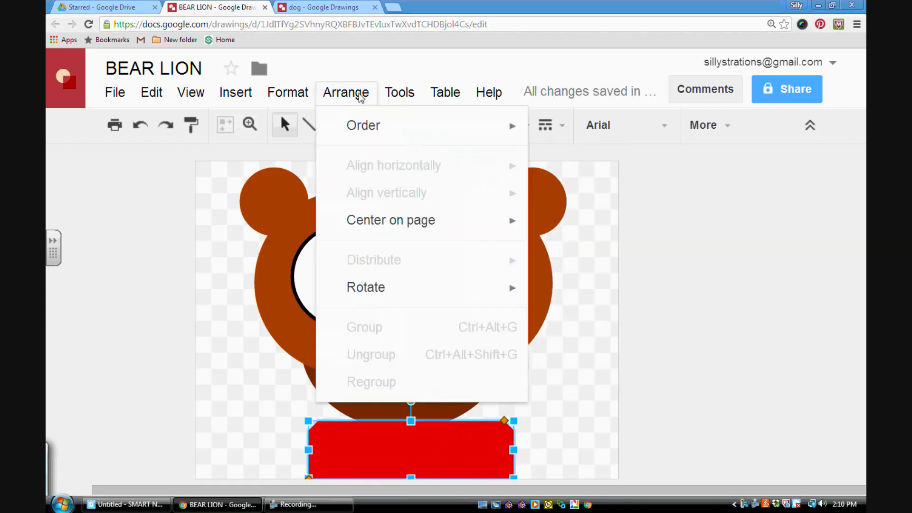
mouse_move(361, 126)
click(596, 218)
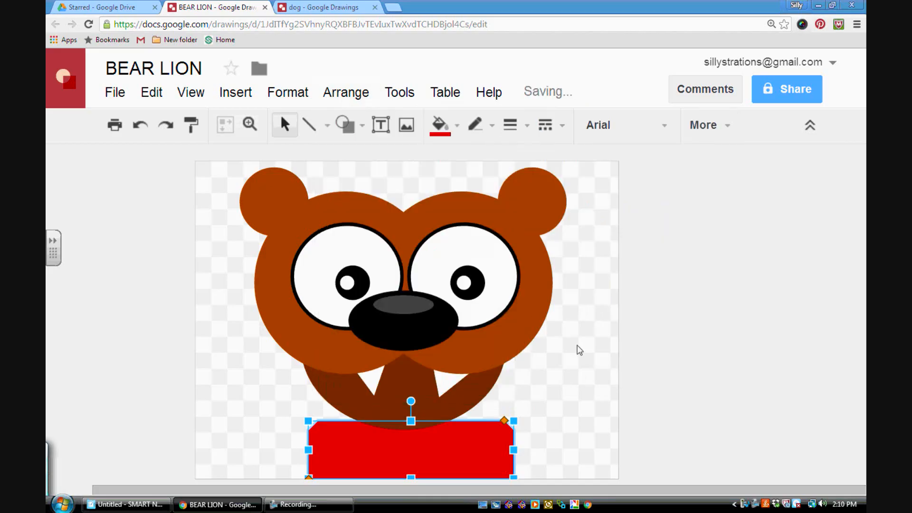
click(573, 353)
Center the red body under the head and stretch its upper edge up behind the jaw to form shoulders.
click(418, 450)
drag(418, 450, 450, 420)
click(551, 430)
click(579, 414)
click(420, 428)
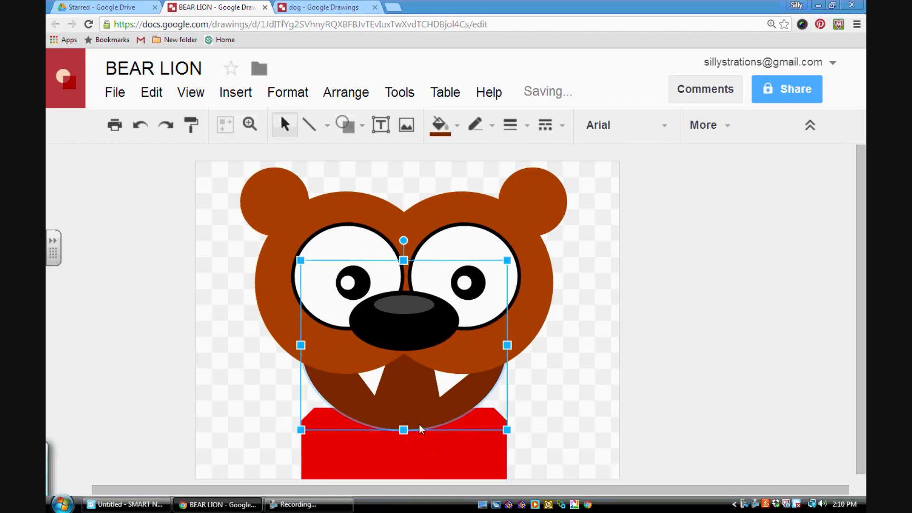
click(408, 439)
drag(404, 407, 409, 381)
click(565, 427)
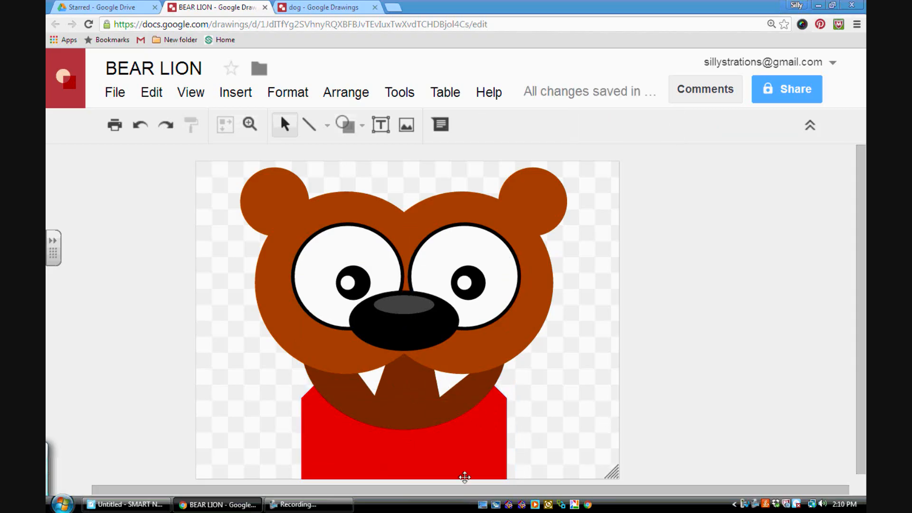
click(361, 122)
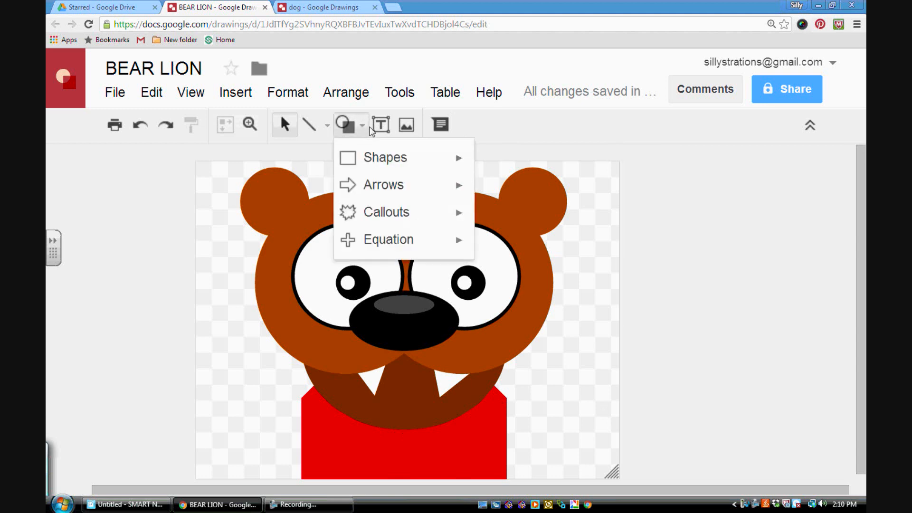
mouse_move(384, 158)
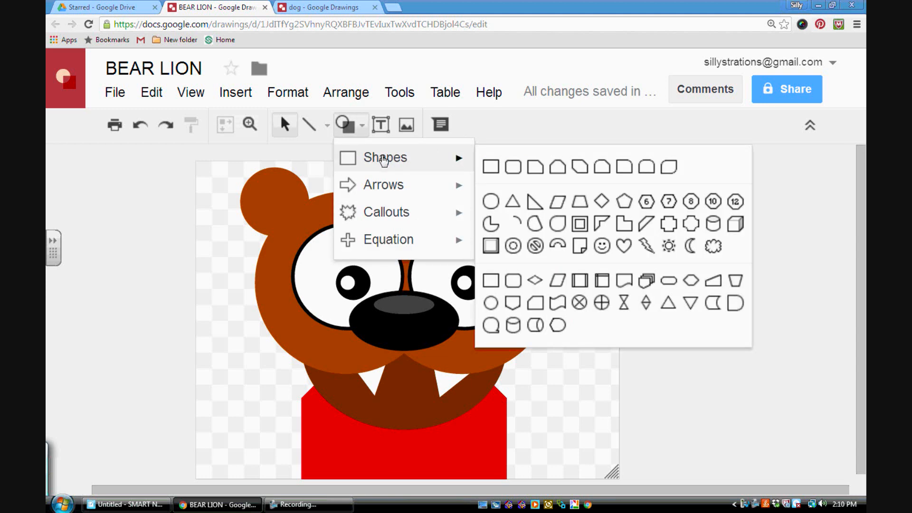
click(515, 243)
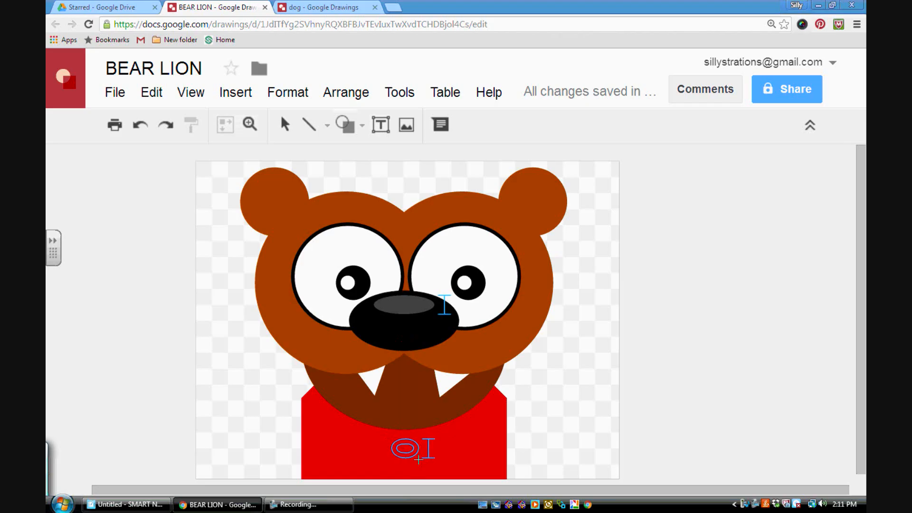
drag(388, 436, 422, 460)
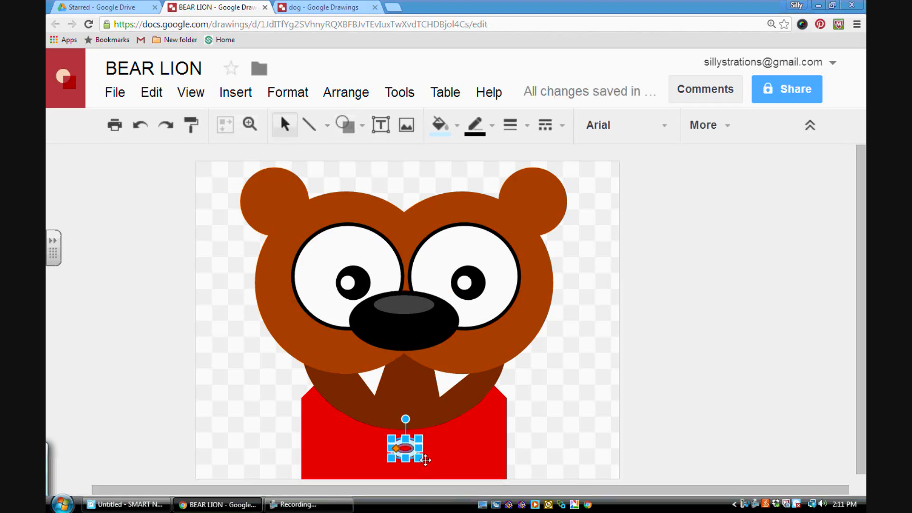
key(Delete)
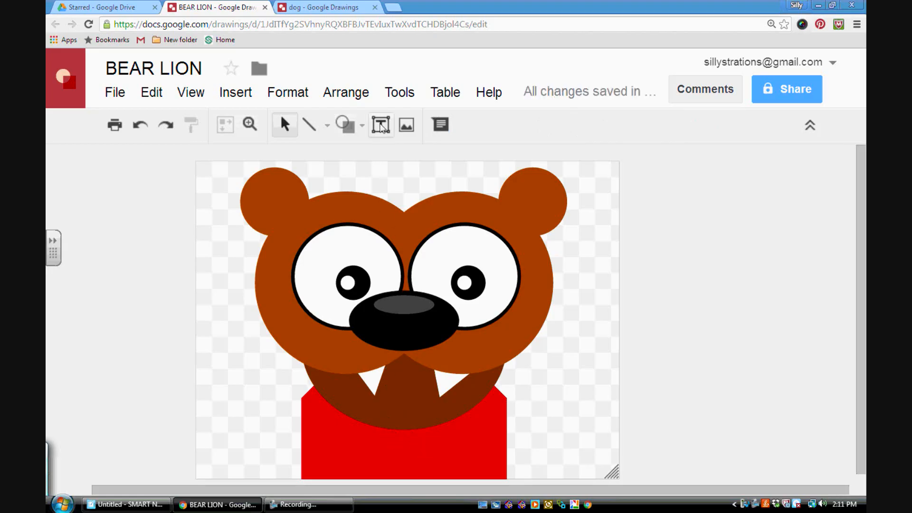
Draw a small round donut shape as a button, centered on the red body just below the jaw.
click(362, 126)
mouse_move(417, 163)
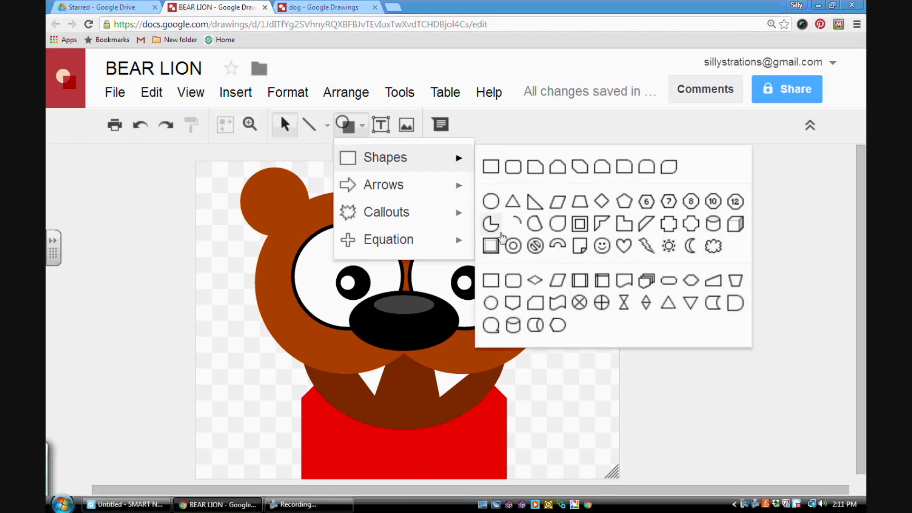
click(512, 245)
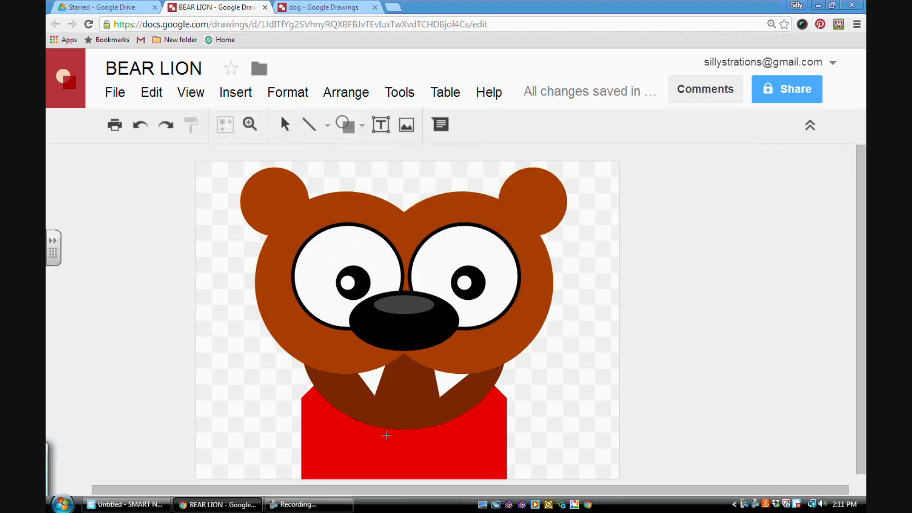
drag(386, 435, 422, 453)
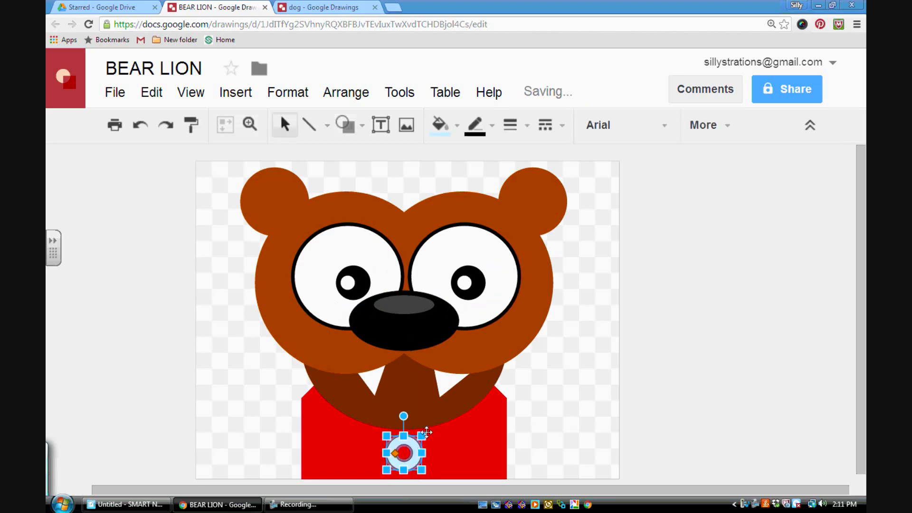
click(563, 423)
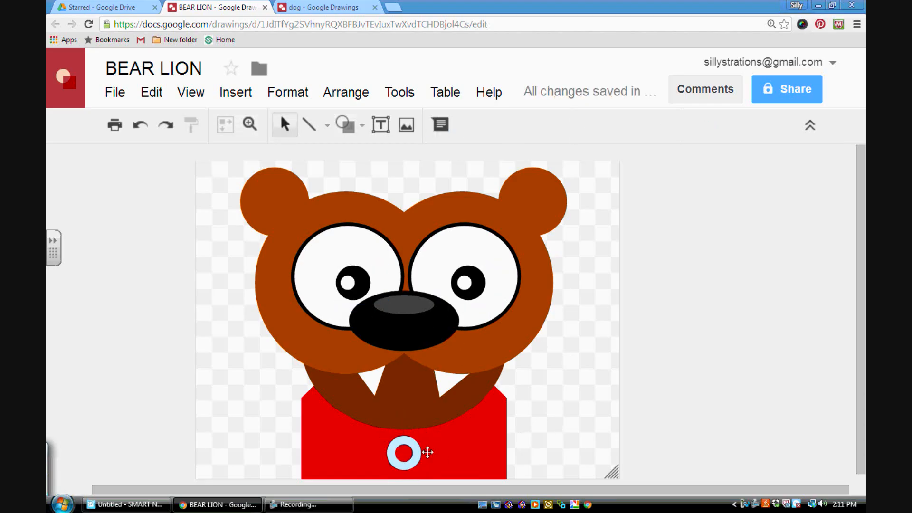
drag(417, 449, 419, 444)
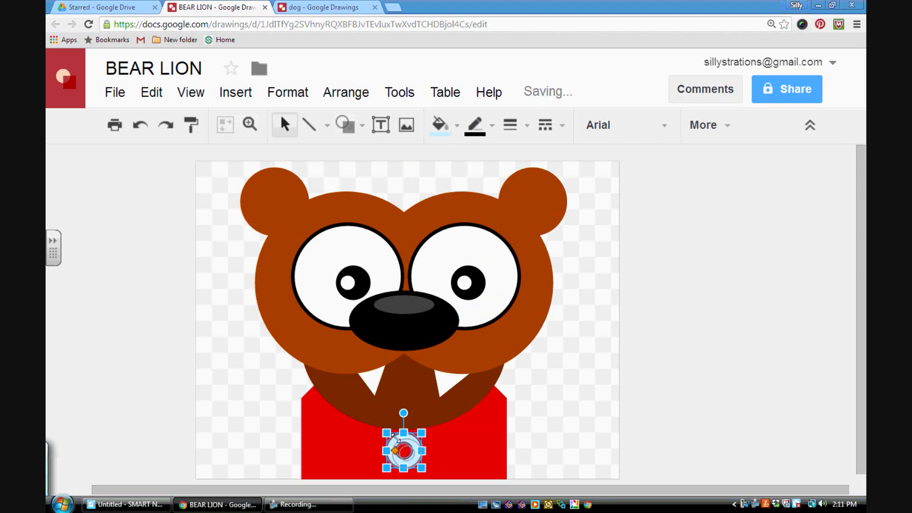
mouse_move(403, 450)
mouse_down()
mouse_move(417, 461)
mouse_move(405, 442)
mouse_up()
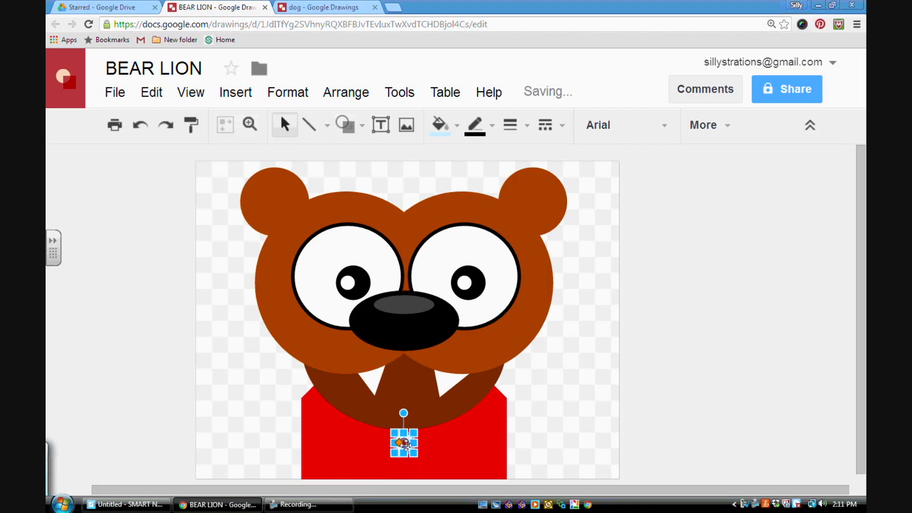
click(454, 444)
Fill the donut button with the darkest red and make its outline transparent.
click(400, 444)
click(456, 133)
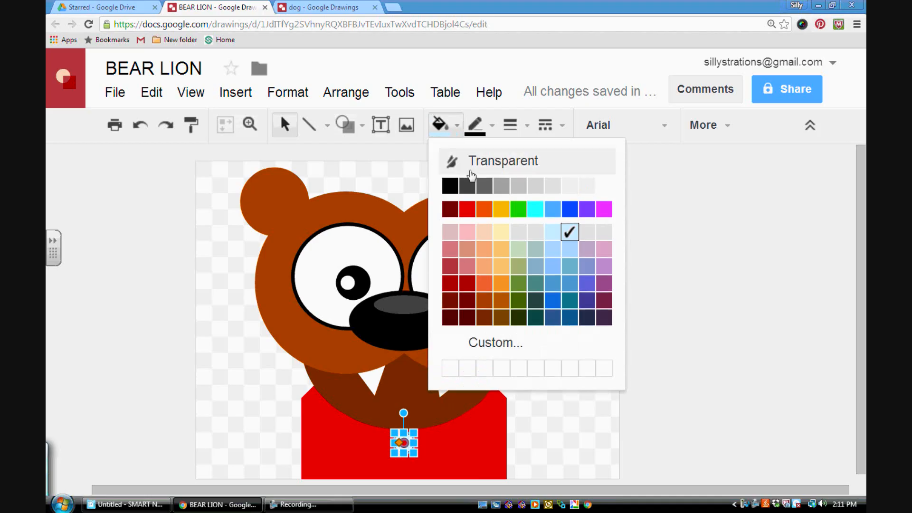
click(467, 318)
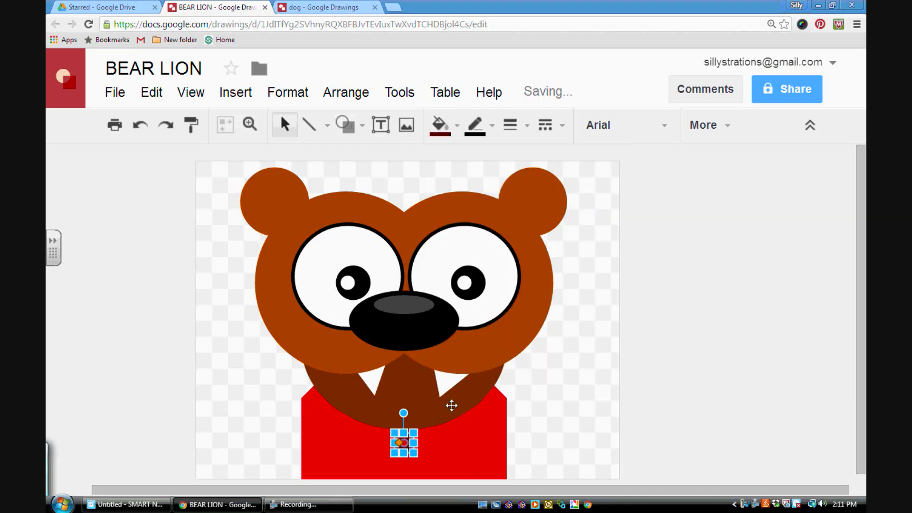
click(490, 128)
click(509, 154)
click(591, 327)
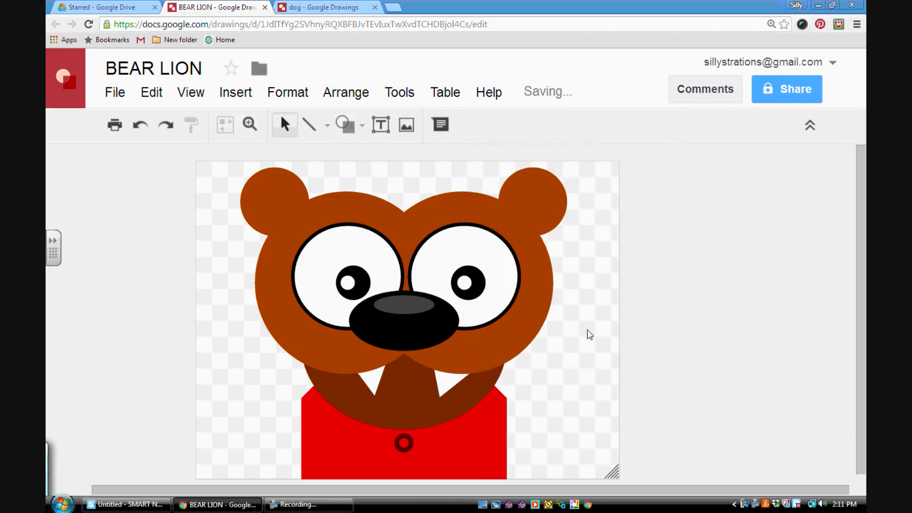
Duplicate the dark red button and place the copy directly below it at the body's lower edge.
click(410, 442)
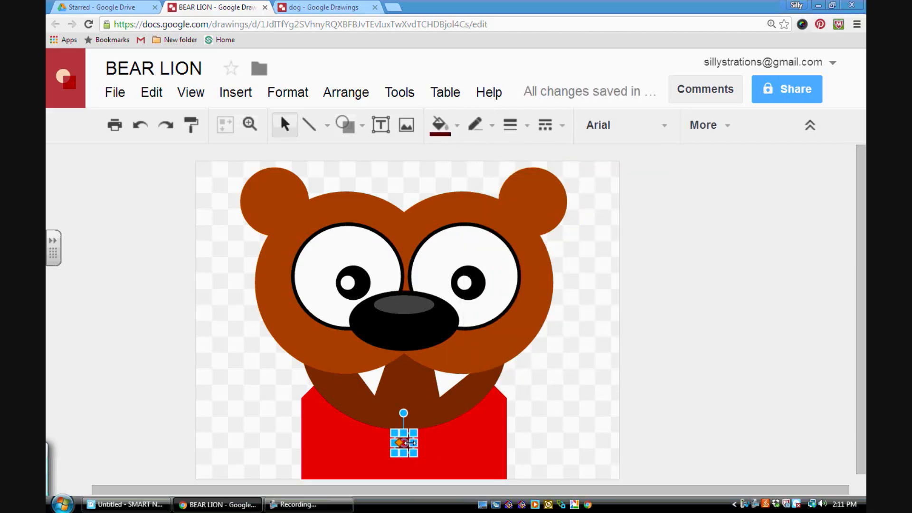
drag(412, 443, 404, 470)
click(434, 450)
click(407, 471)
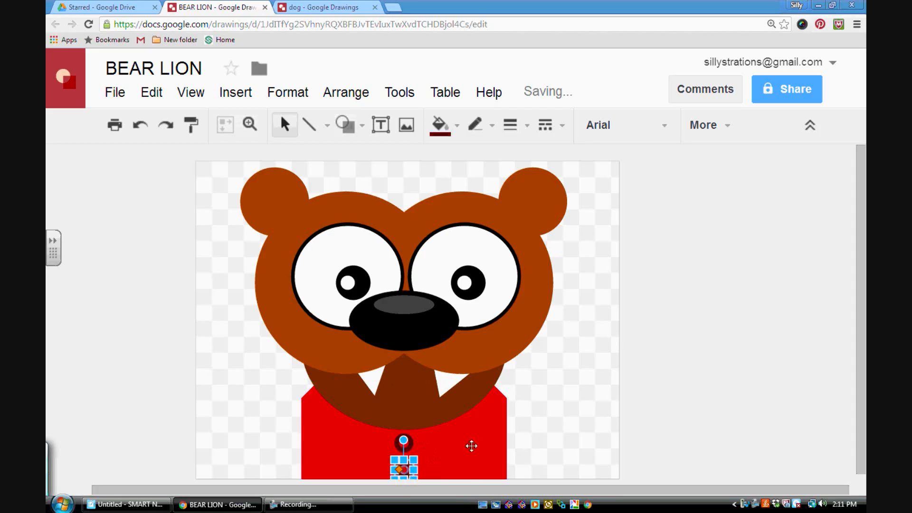
click(596, 413)
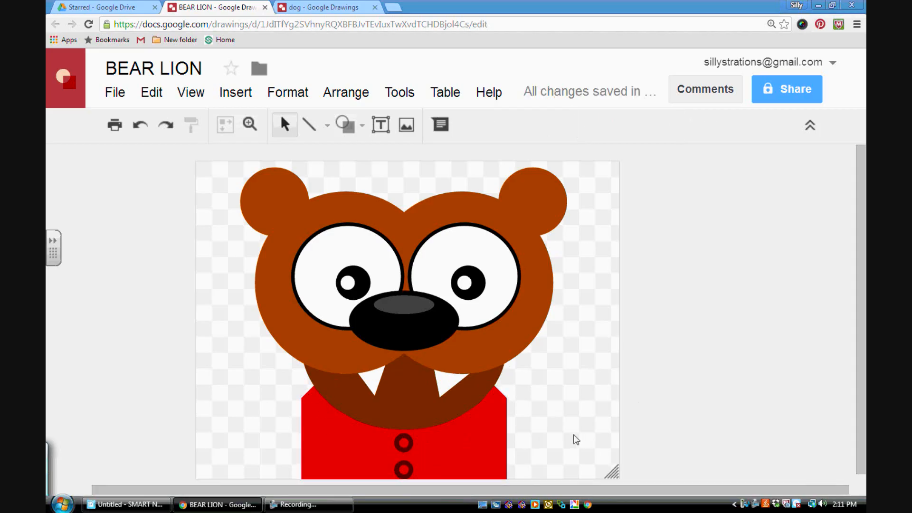
Draw a tall, narrow rounded rectangle as an arm along the red body's right edge, reaching the canvas bottom.
click(357, 124)
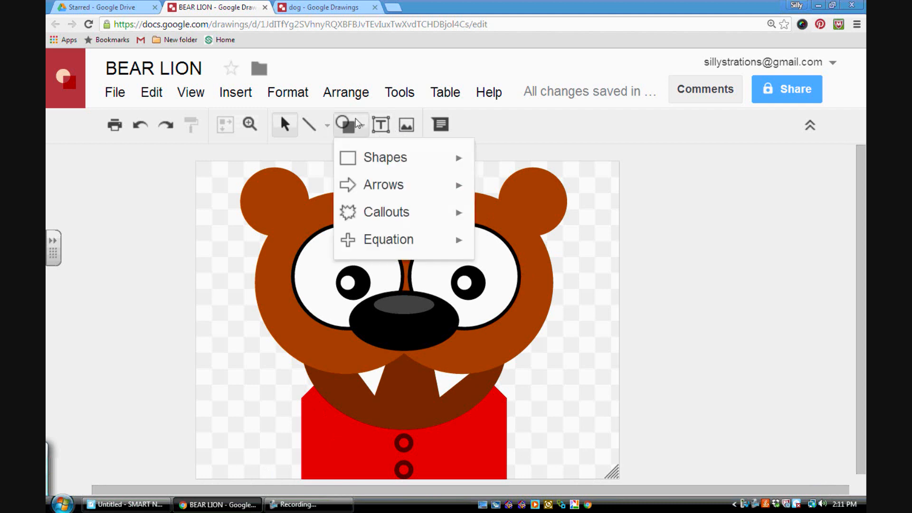
mouse_move(422, 158)
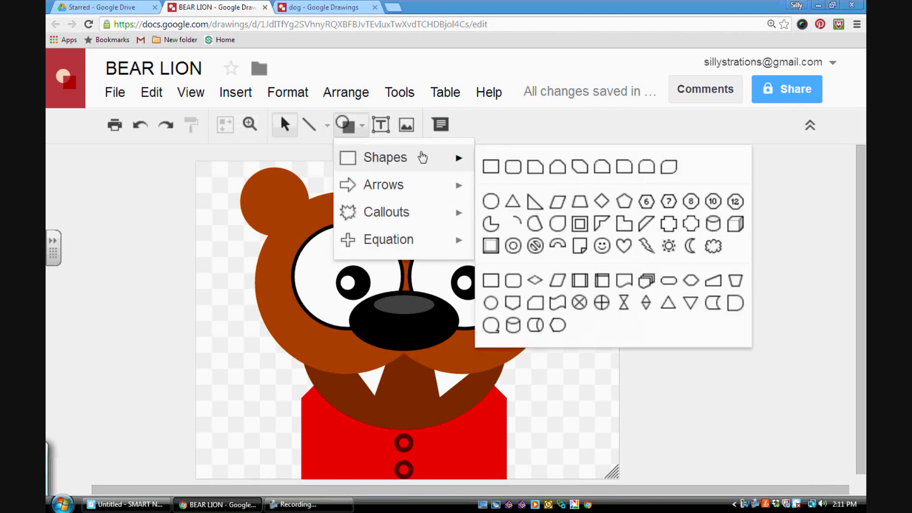
click(513, 166)
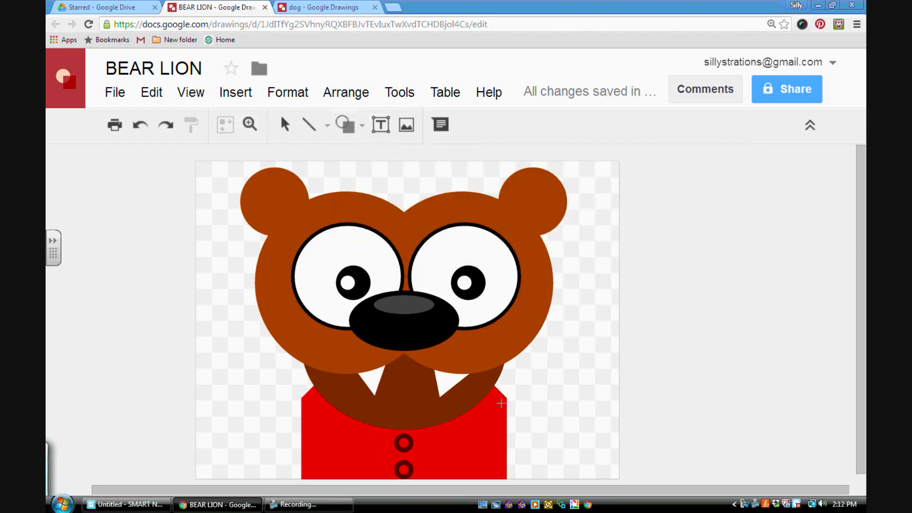
drag(501, 401, 534, 487)
drag(501, 401, 527, 478)
drag(525, 441, 540, 446)
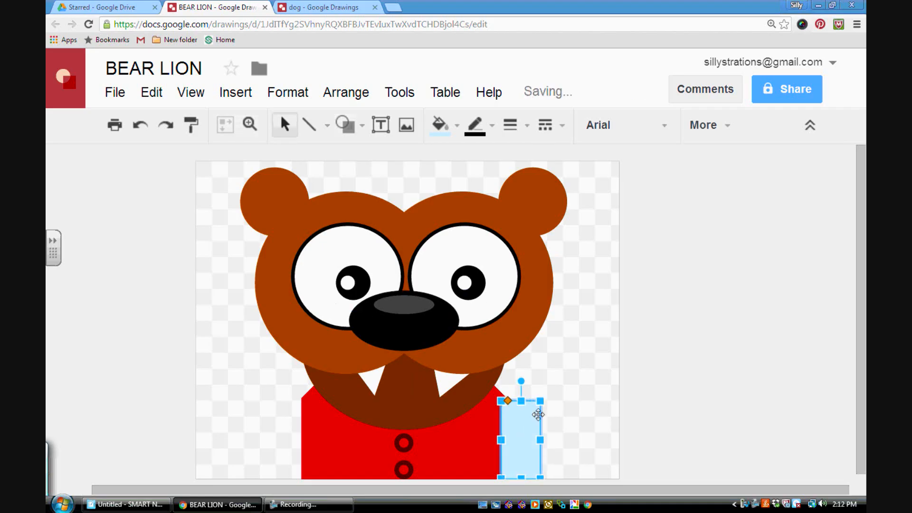
click(526, 371)
Make the arm's outline transparent and fill it with a darker red than the body.
click(525, 445)
click(480, 126)
click(519, 161)
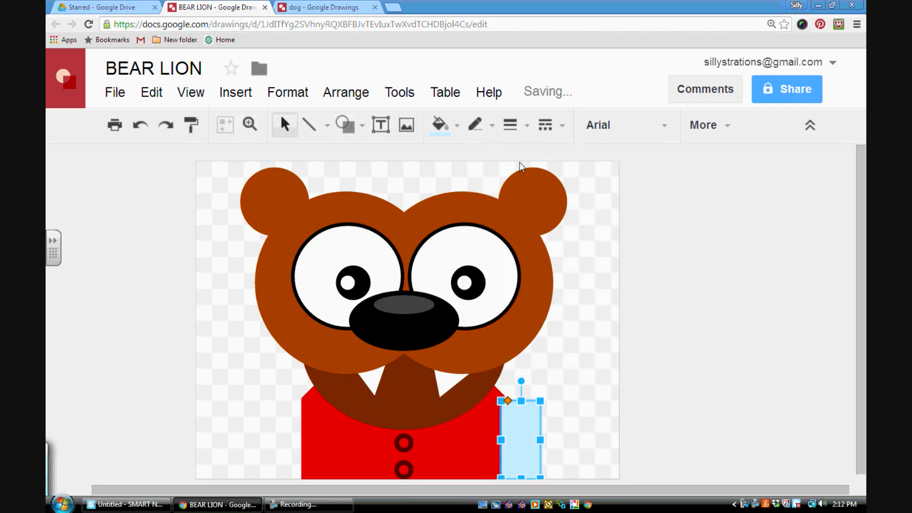
click(585, 303)
click(532, 421)
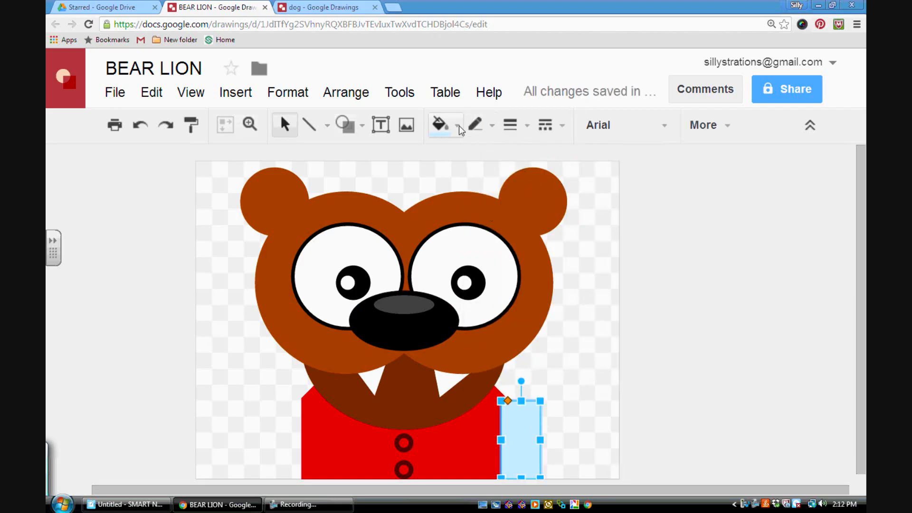
click(459, 127)
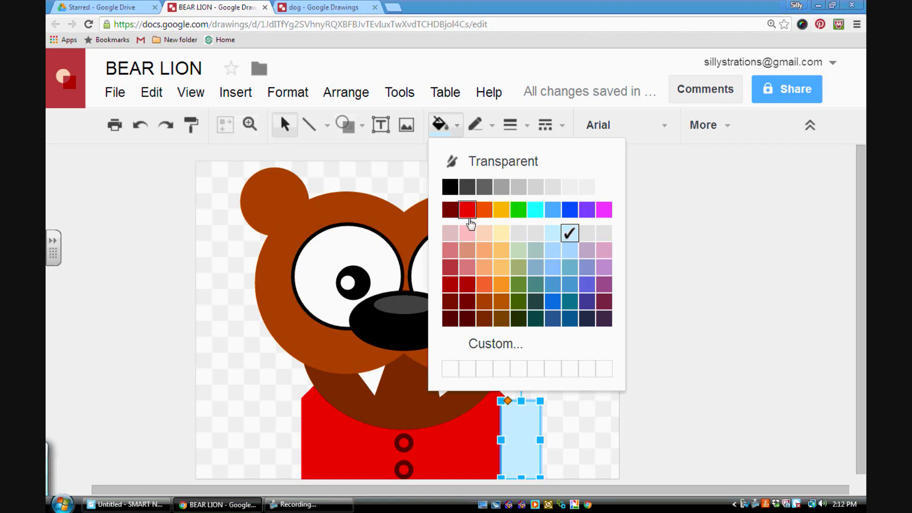
click(468, 283)
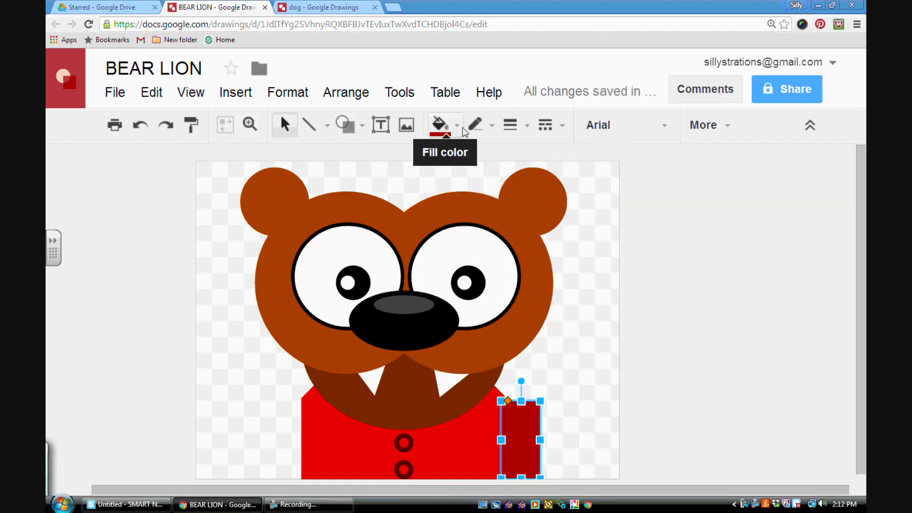
Send the dark red arm to the back, behind the body.
click(361, 94)
mouse_move(380, 125)
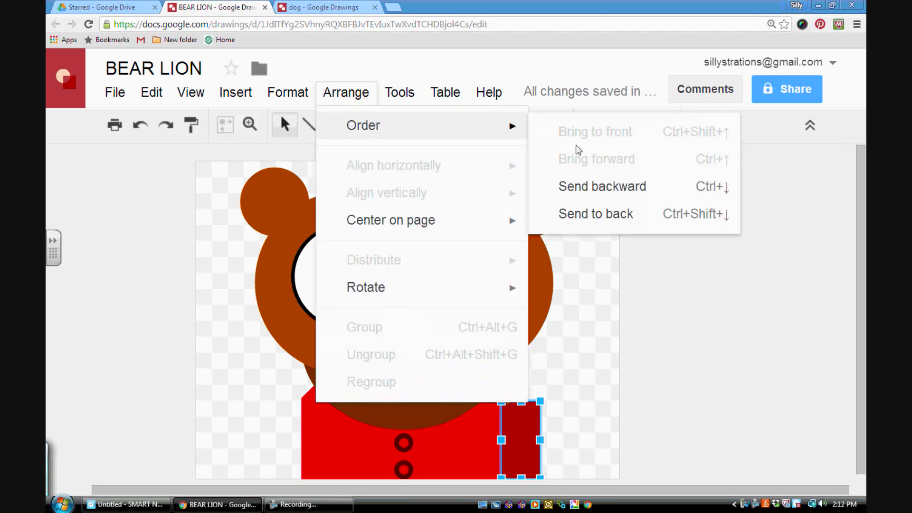
click(580, 213)
click(615, 300)
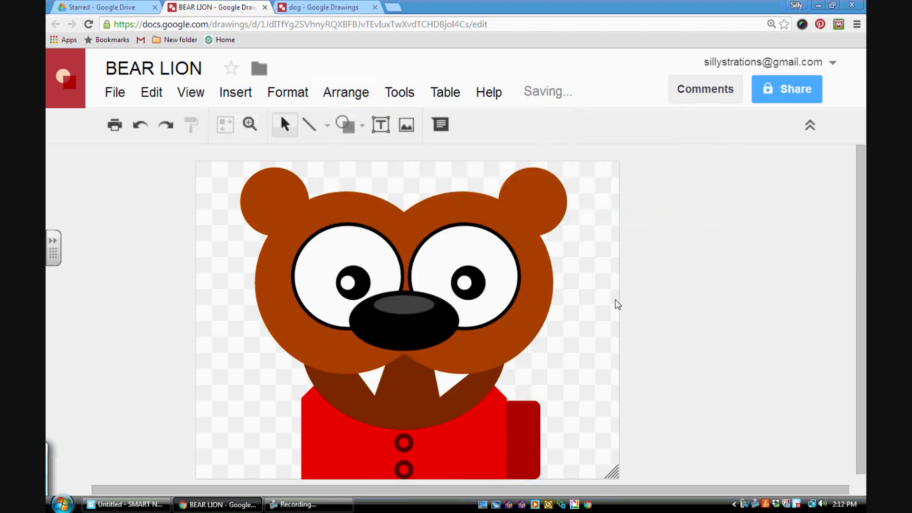
Make the dark red arm slightly taller and narrower, and shift it inward so less shows beside the body.
click(536, 421)
drag(521, 401, 521, 395)
drag(497, 436, 525, 433)
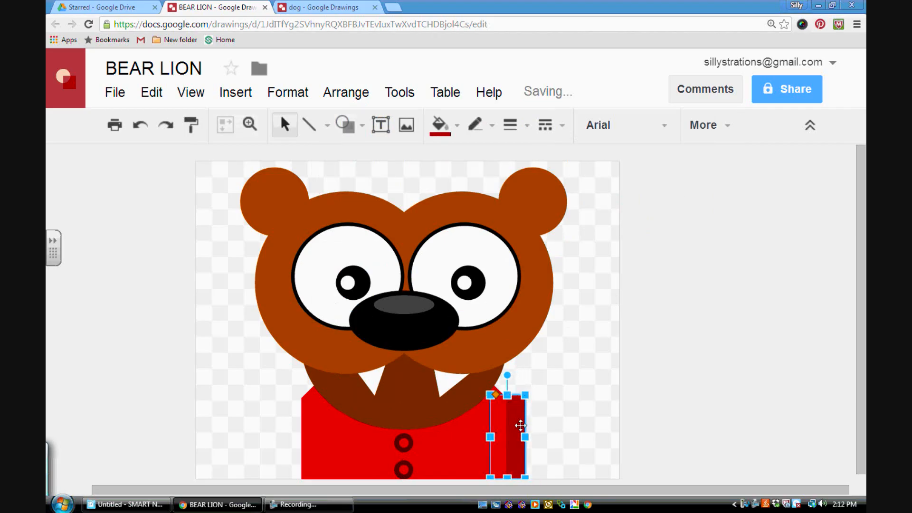
click(552, 396)
click(515, 403)
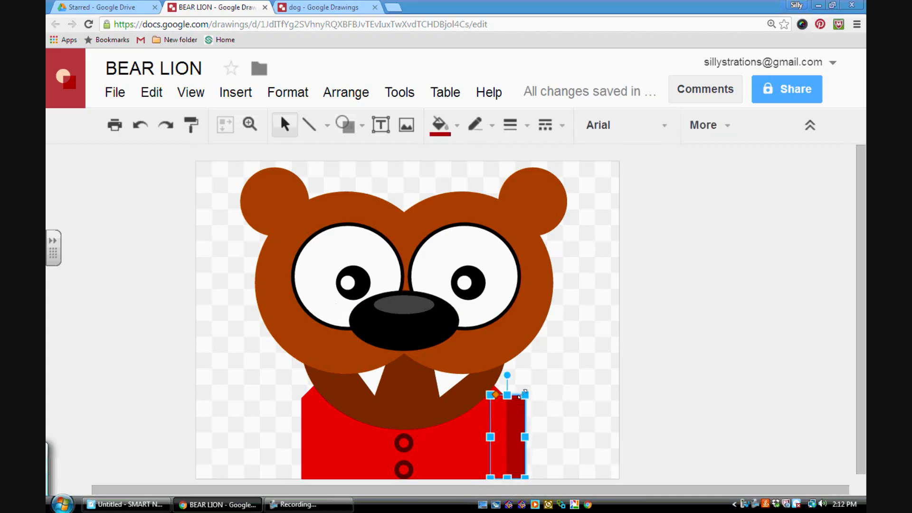
Lower the dark red arm's top edge slightly and shift the arm inward so less shows beside the body.
drag(508, 393, 506, 401)
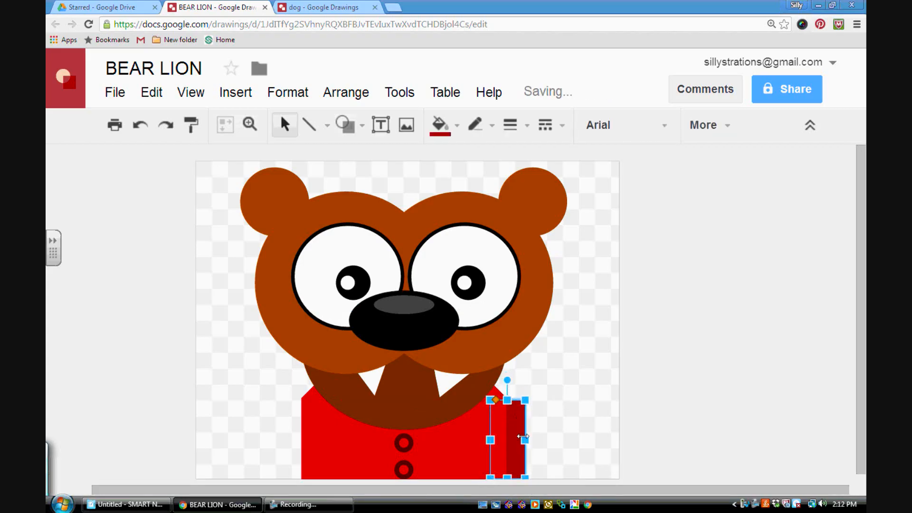
mouse_move(525, 437)
mouse_down()
mouse_move(535, 435)
mouse_move(521, 433)
mouse_move(523, 422)
mouse_move(521, 449)
mouse_up()
click(568, 397)
click(572, 429)
click(524, 438)
click(572, 418)
drag(523, 448, 510, 443)
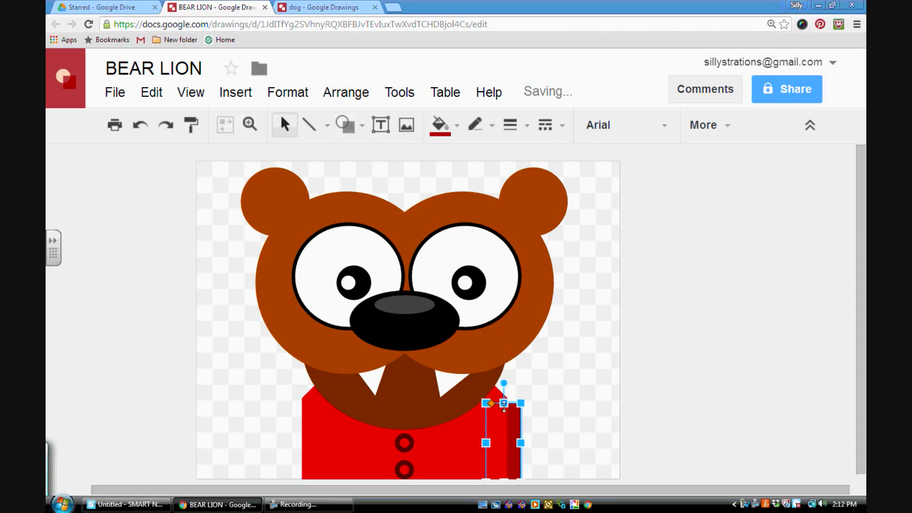
drag(504, 403, 504, 401)
click(558, 399)
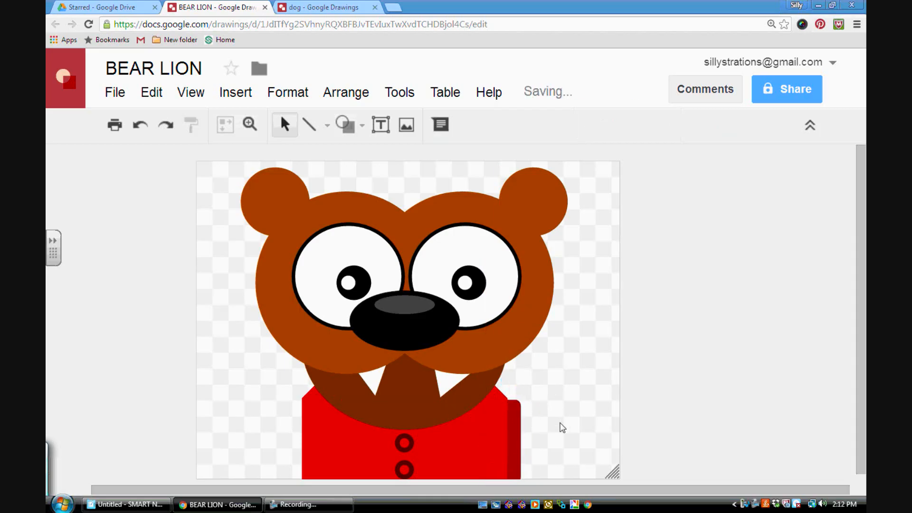
Move the dark red arm outward and up, and extend its bottom edge level with the body's bottom.
click(519, 420)
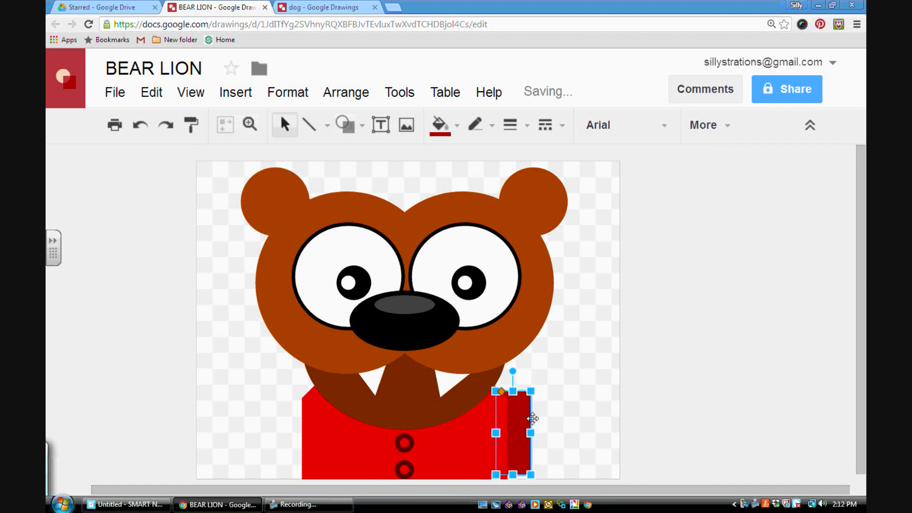
click(564, 425)
click(517, 449)
scroll(576, 419, down, 1)
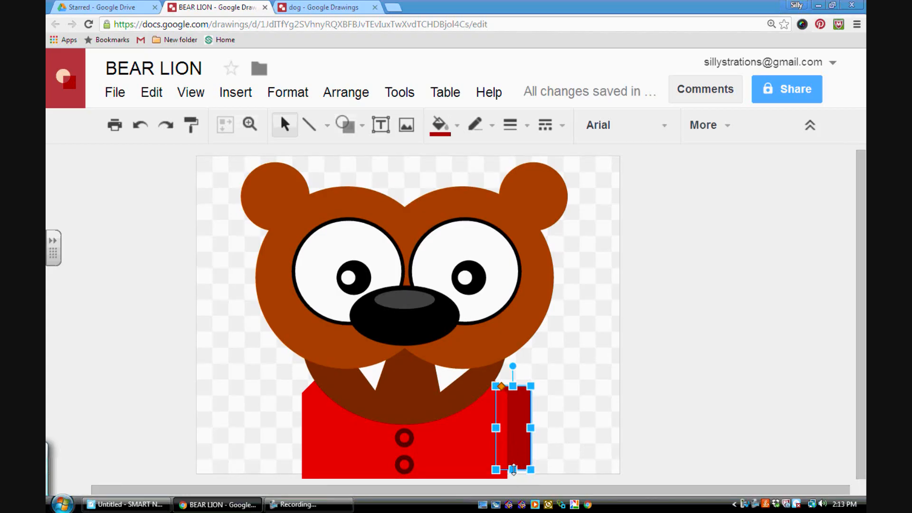
drag(513, 470, 513, 479)
click(562, 441)
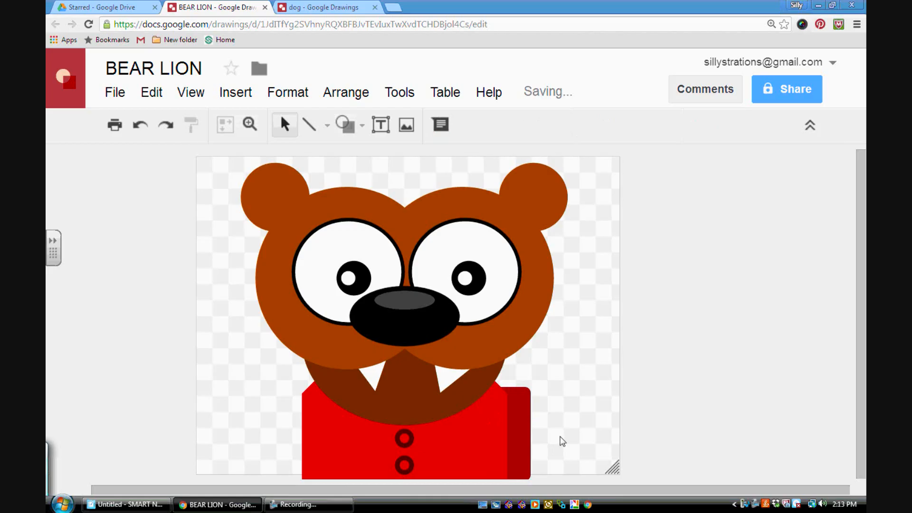
Delete the dark red rounded-rectangle arm beside the body.
click(525, 423)
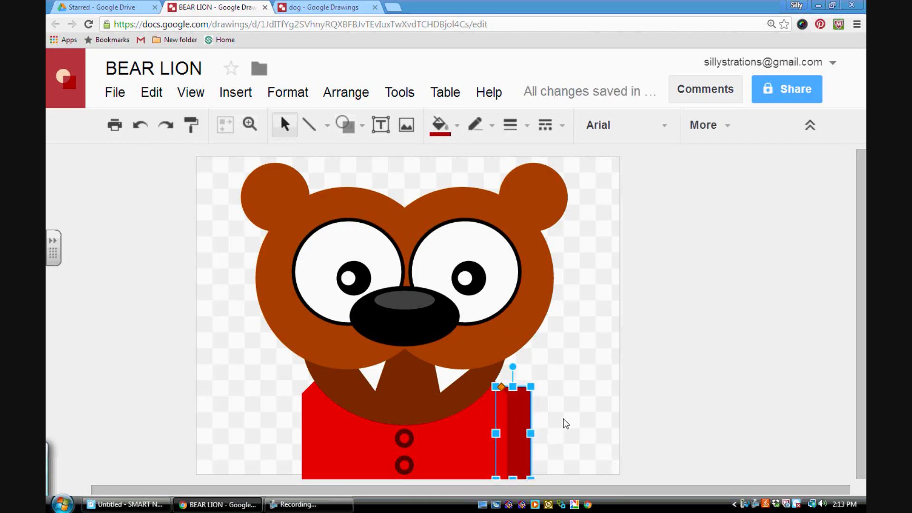
key(Delete)
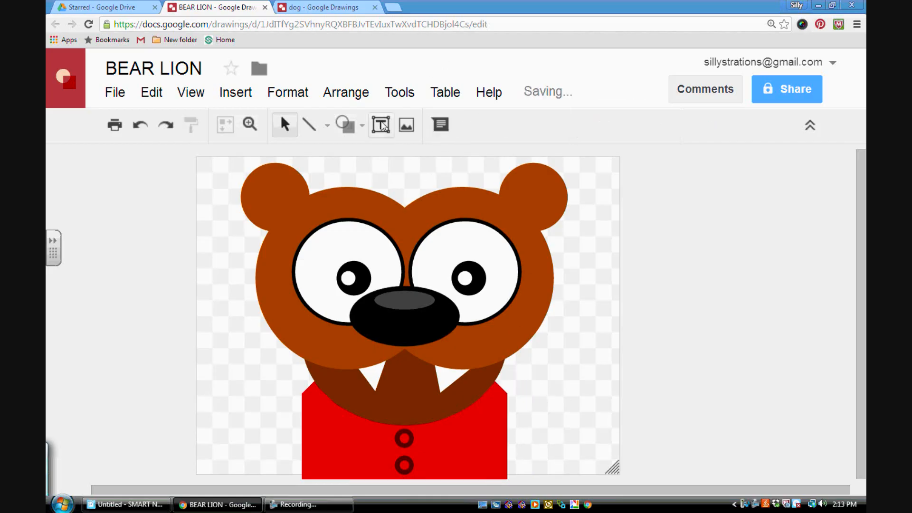
Try to draw a tall, narrow arm with rounded top corners along the red body's right edge.
click(360, 125)
mouse_move(379, 157)
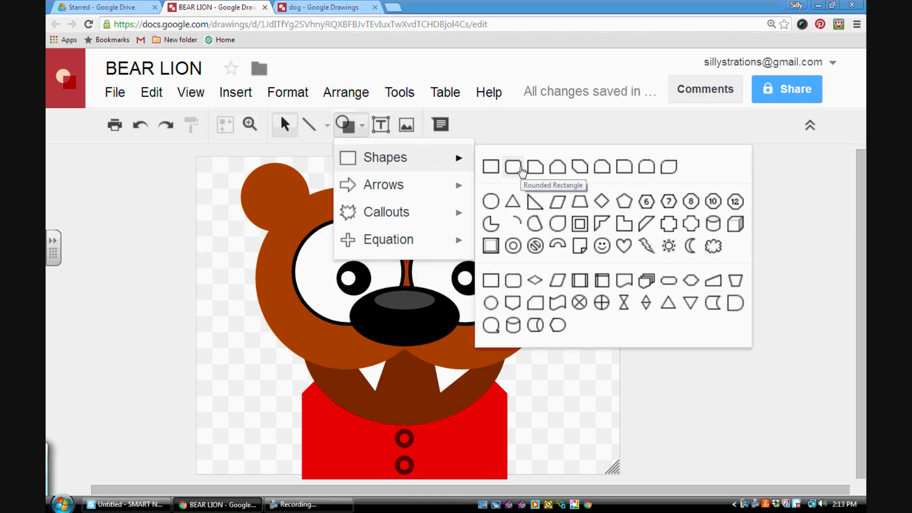
click(647, 166)
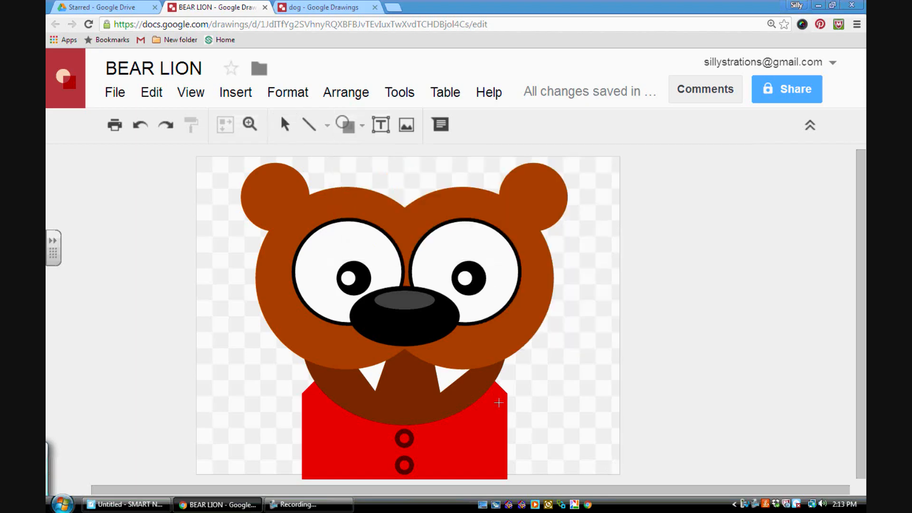
drag(502, 394, 530, 478)
Draw a tall, narrow plain rectangle as an arm along the red body's right edge, reaching its bottom.
click(357, 125)
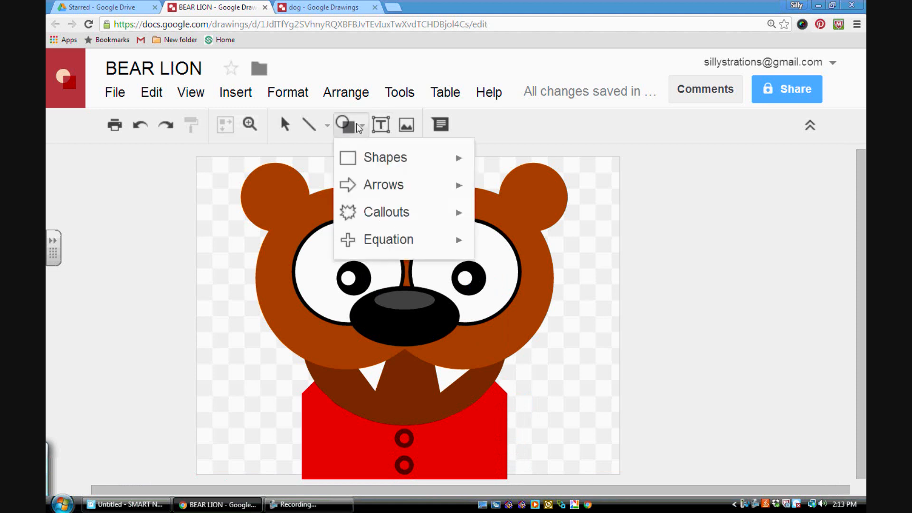
mouse_move(460, 157)
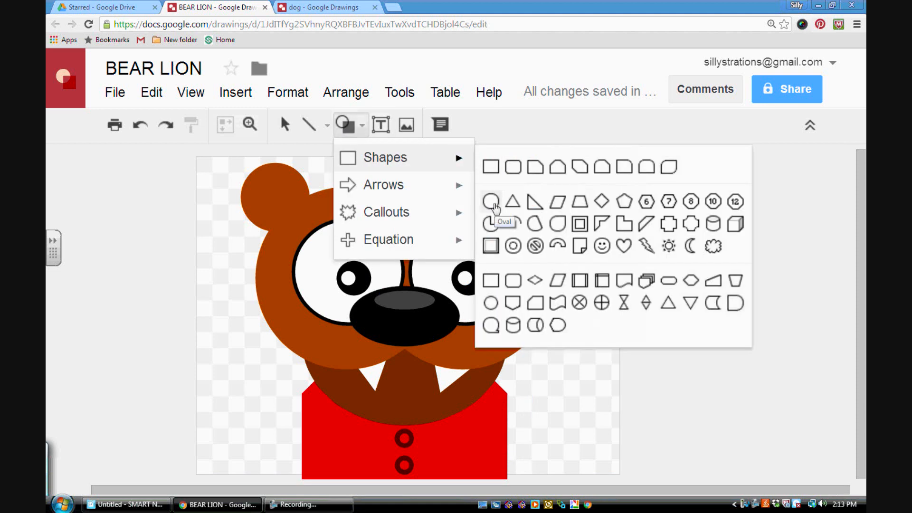
click(491, 167)
drag(501, 393, 542, 478)
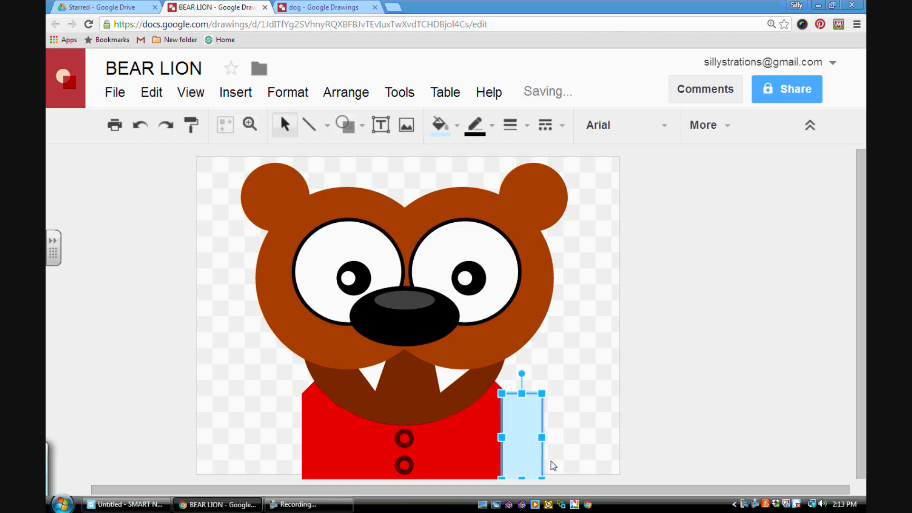
Fill the rectangular arm with very dark red and make its outline transparent.
click(452, 130)
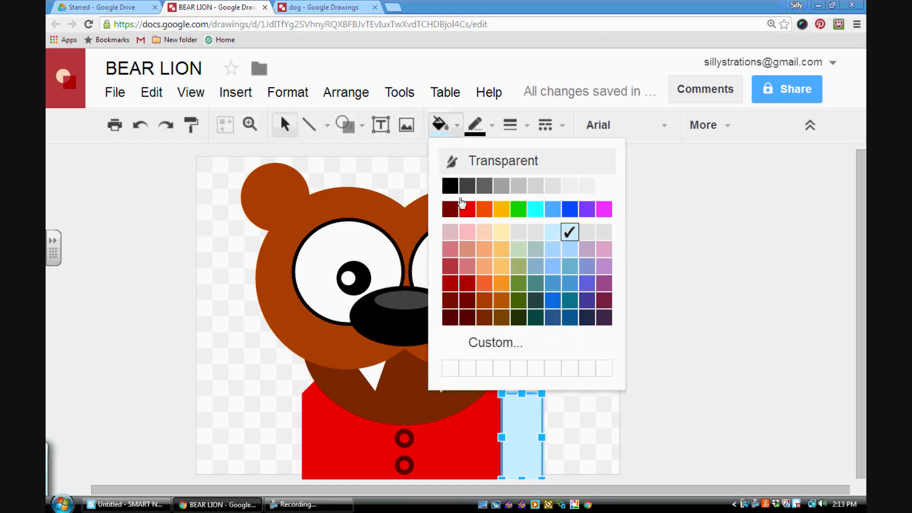
click(452, 213)
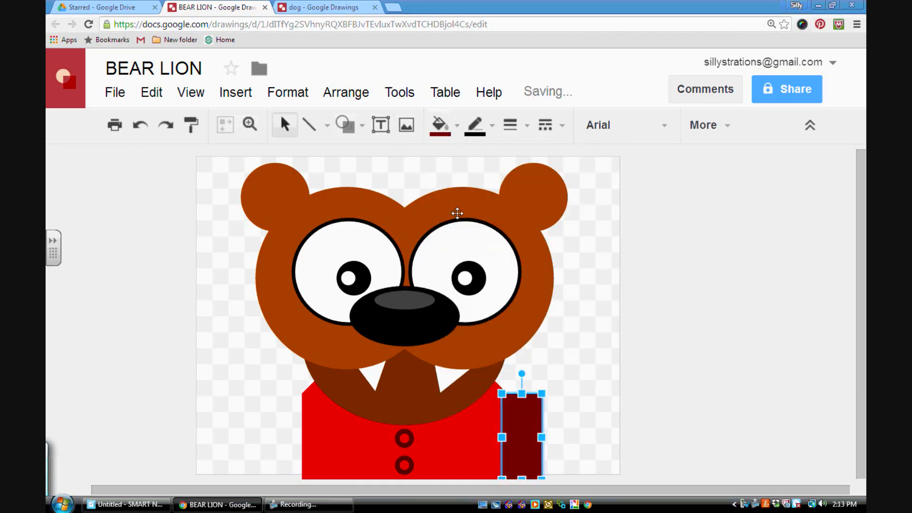
click(493, 131)
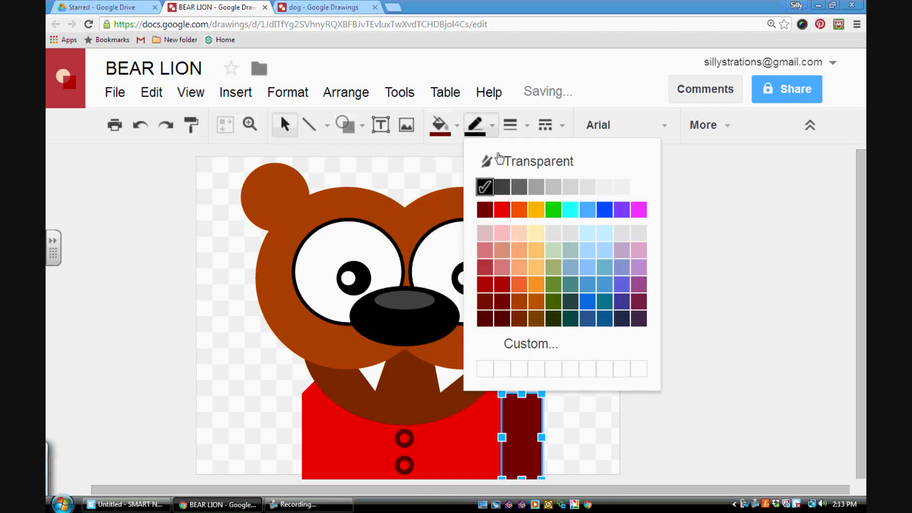
click(496, 161)
click(535, 385)
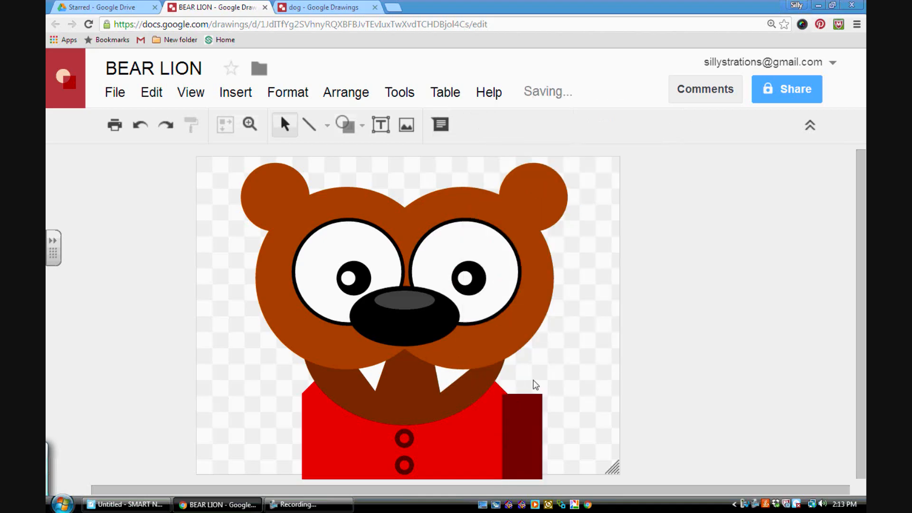
Narrow the rectangular arm slightly by pulling its outer edge toward the body.
click(523, 411)
drag(542, 437, 536, 437)
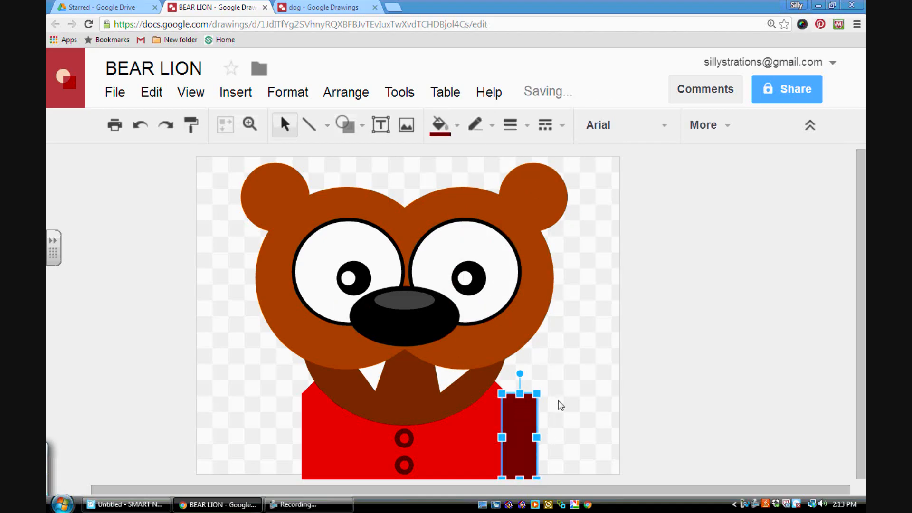
click(554, 401)
click(536, 396)
mouse_move(519, 393)
mouse_down()
mouse_move(519, 403)
mouse_move(519, 393)
mouse_up()
click(549, 378)
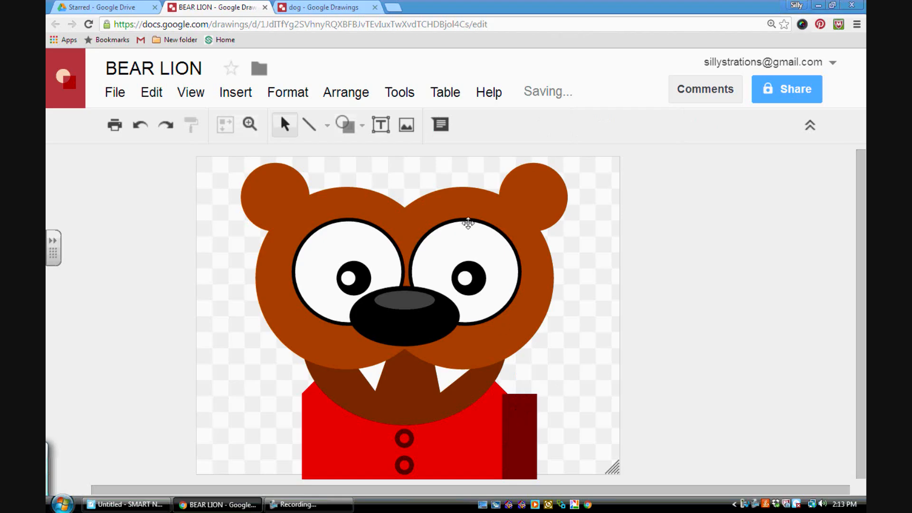
Send the rectangular arm to the back so it sits behind the red body.
click(338, 94)
click(603, 430)
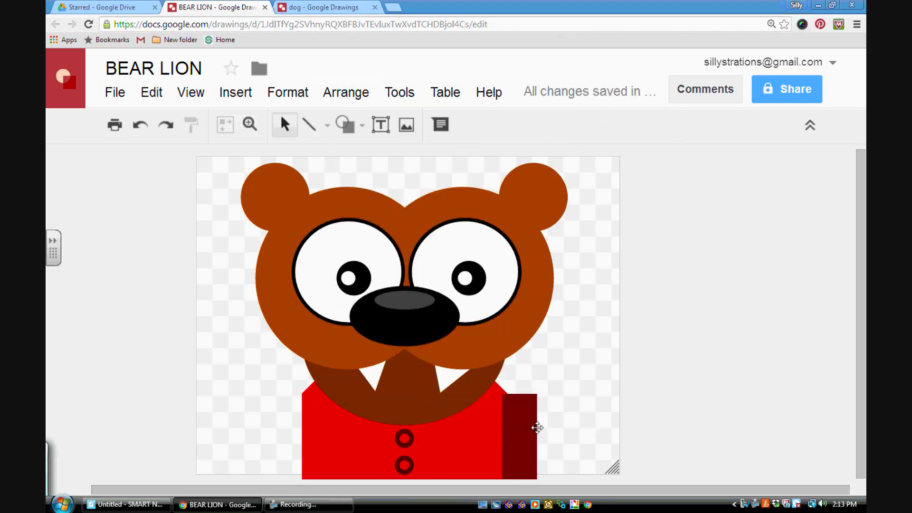
click(532, 426)
click(368, 97)
mouse_move(509, 124)
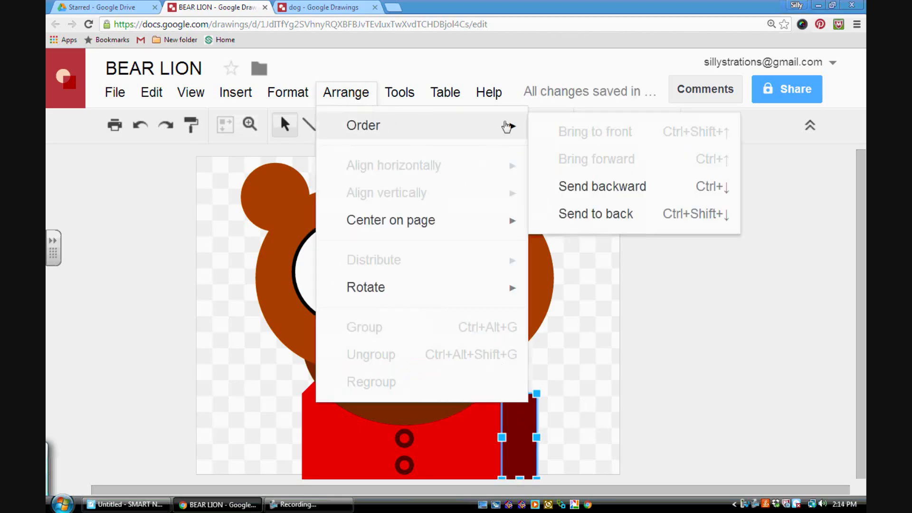
click(593, 212)
click(591, 311)
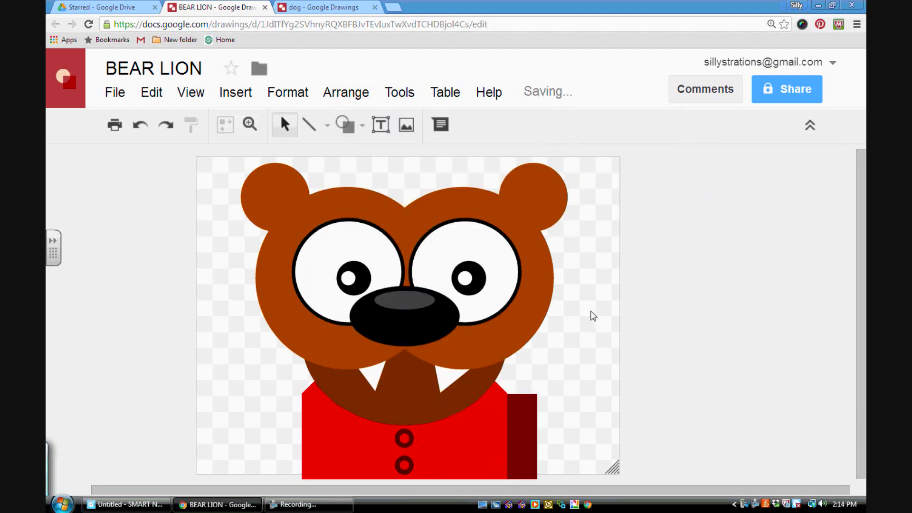
Pull the dark red rectangular arm away from the body and delete it.
click(532, 418)
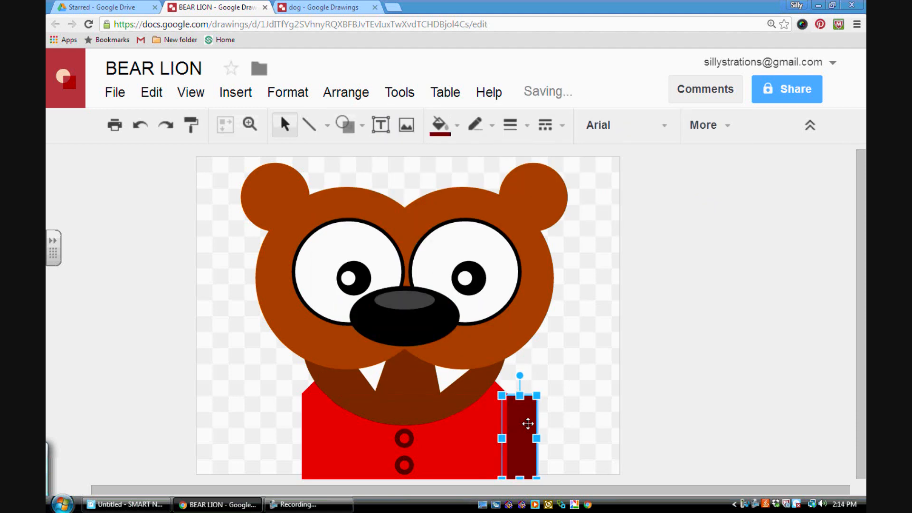
drag(529, 421, 550, 422)
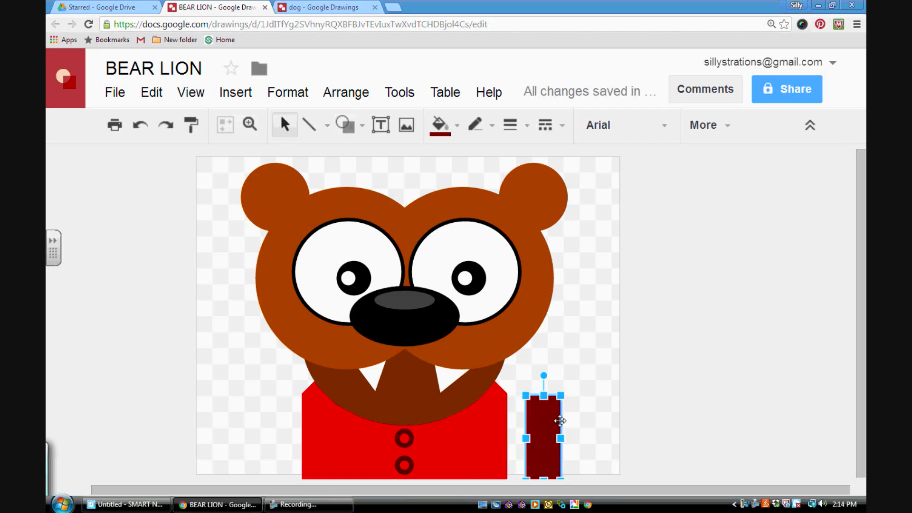
key(Delete)
Draw a small circle as a shoulder over the red body's upper right corner.
click(352, 122)
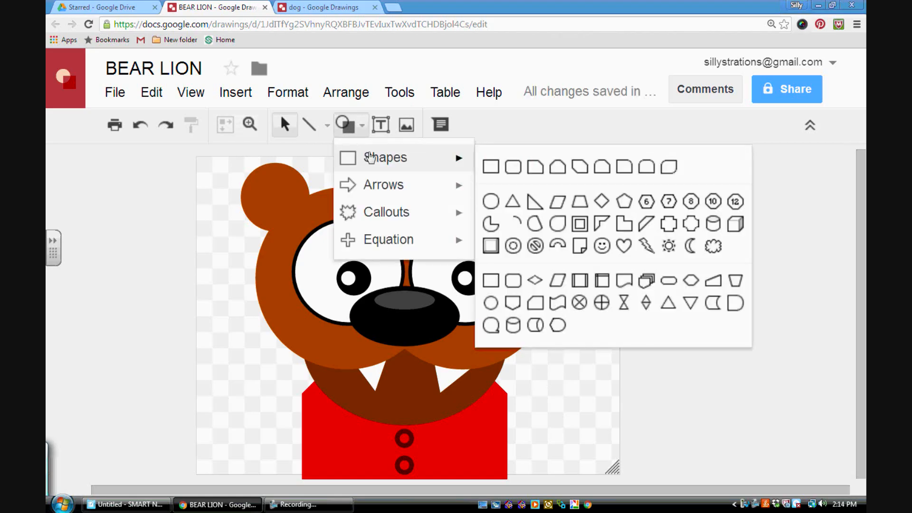
click(490, 199)
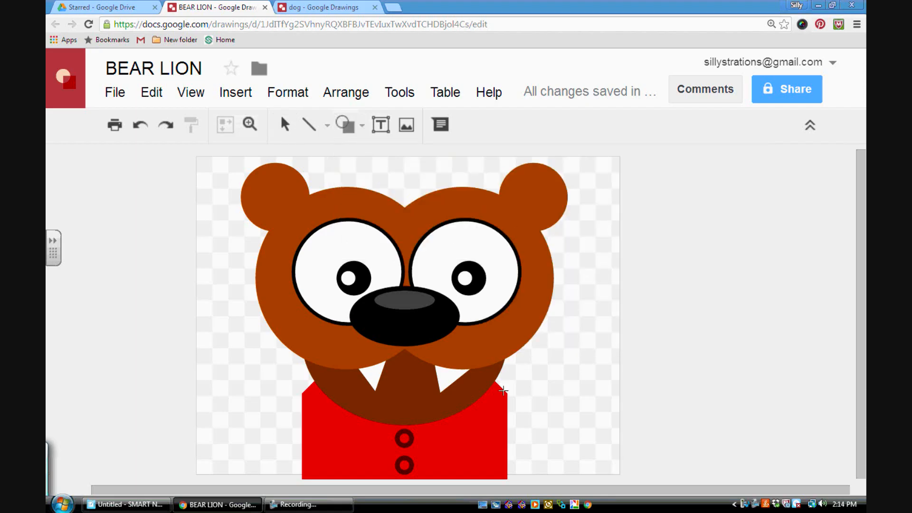
drag(503, 391, 541, 480)
drag(498, 393, 520, 397)
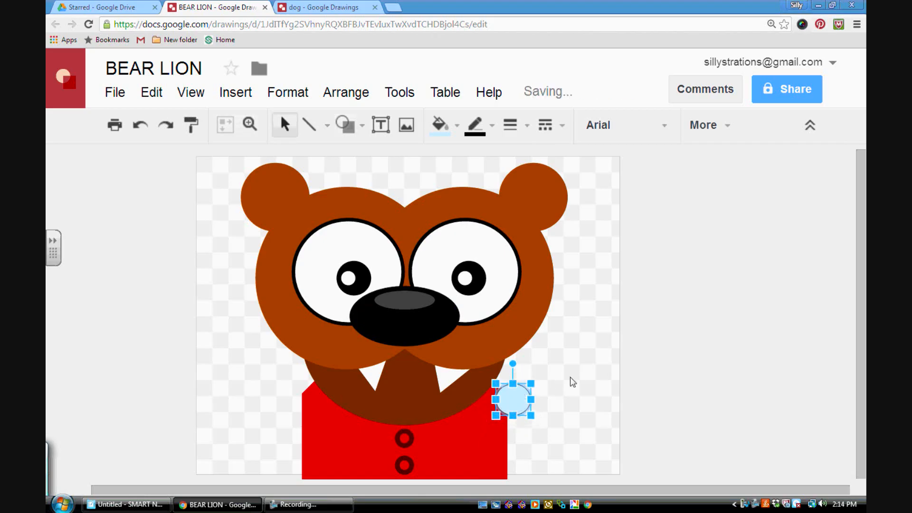
click(570, 381)
click(515, 400)
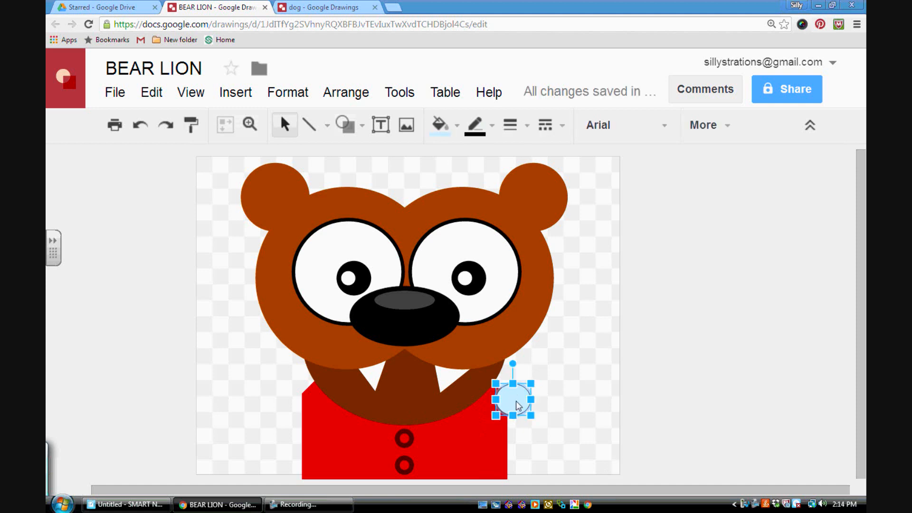
Give the shoulder circle a bright red fill with a transparent outline, and shift it slightly up and outward.
click(487, 127)
click(505, 160)
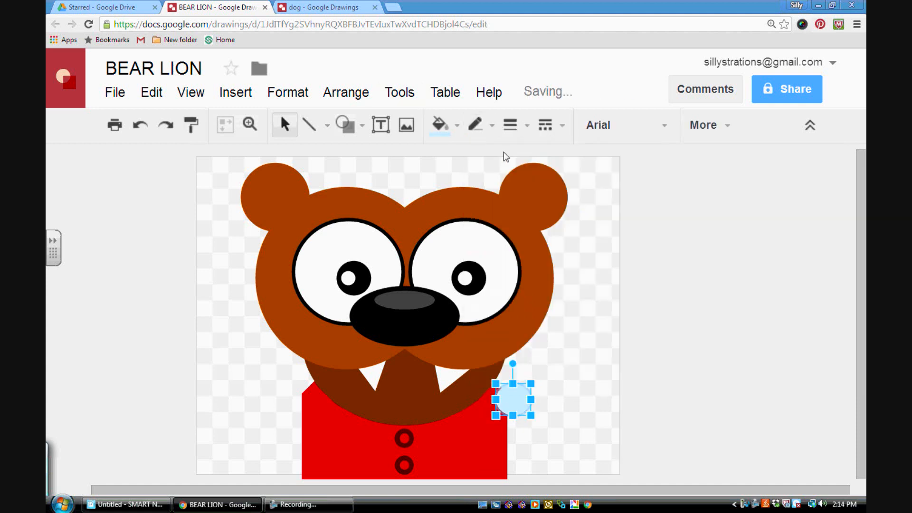
click(456, 126)
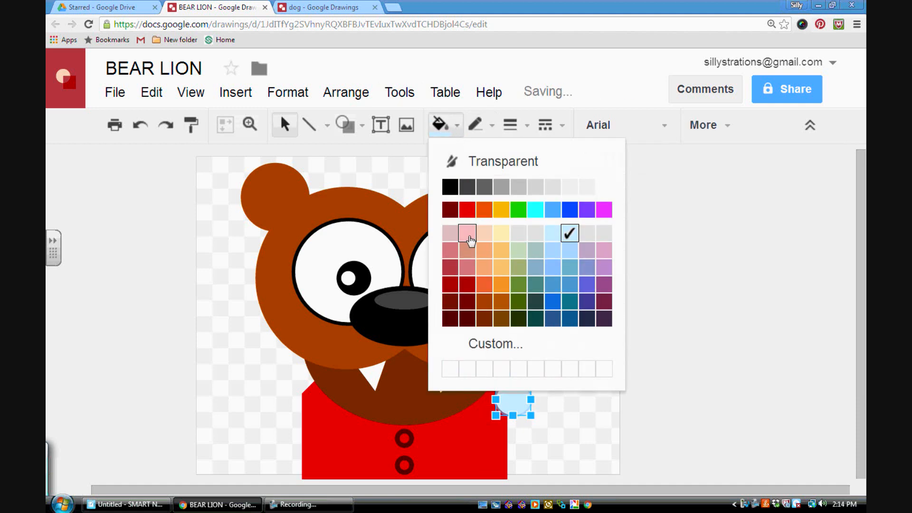
click(467, 210)
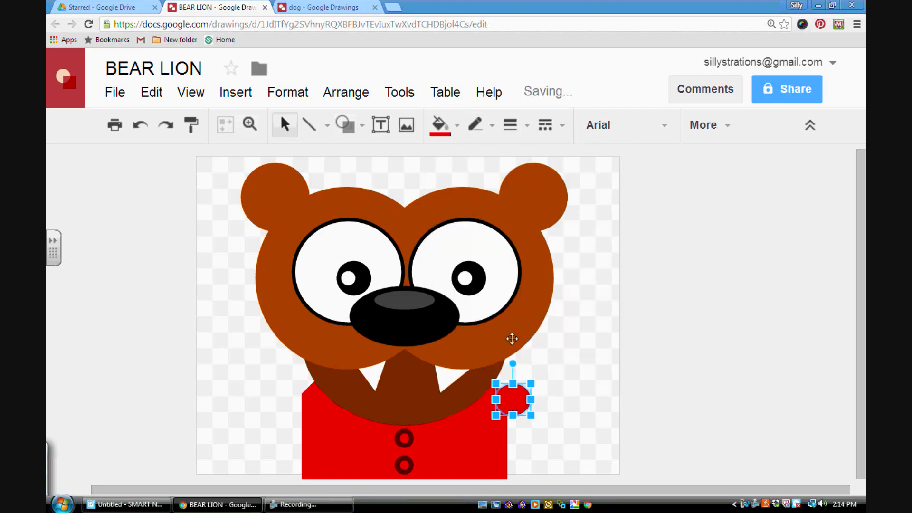
drag(522, 403, 525, 396)
click(574, 400)
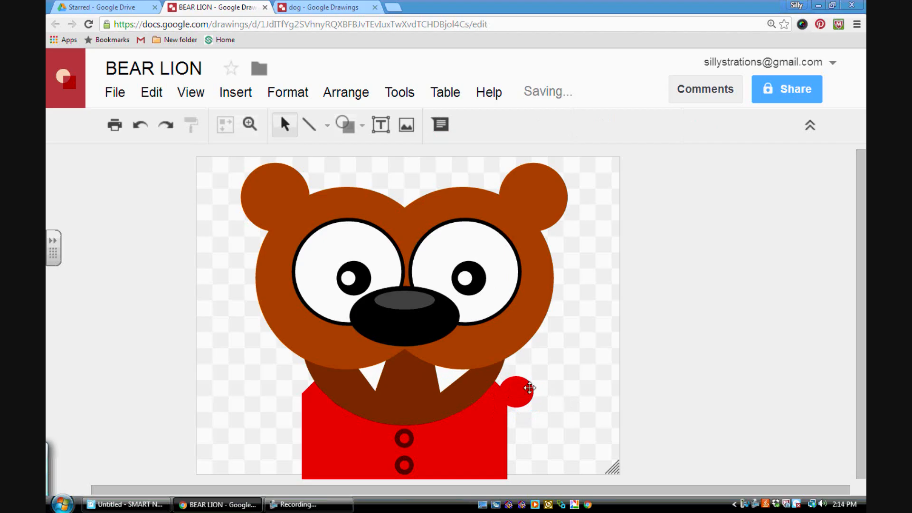
Draw a tall, narrow rectangle as the arm, from the shoulder circle down to the body's bottom edge.
click(362, 125)
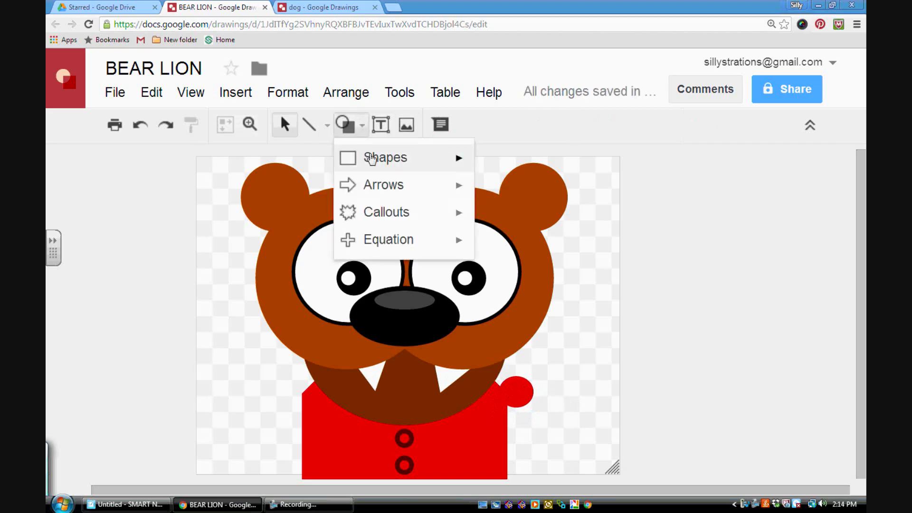
mouse_move(375, 157)
click(495, 167)
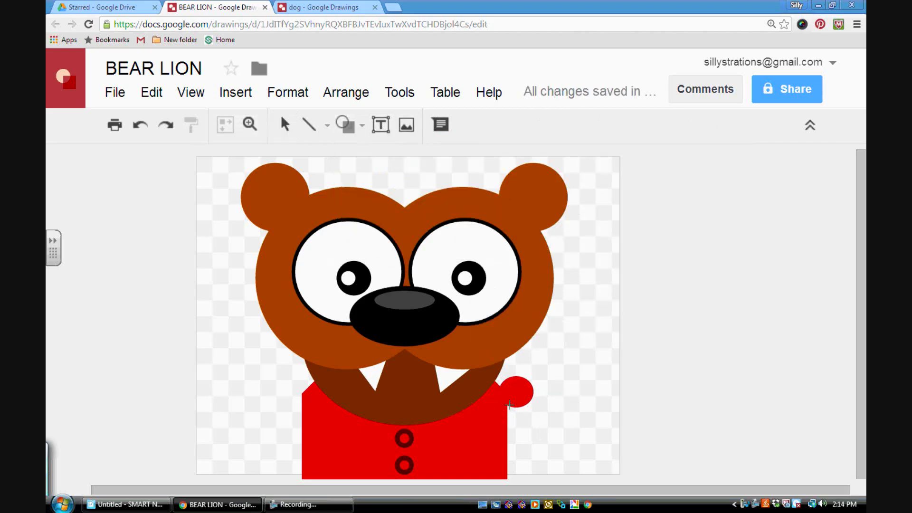
drag(509, 405, 527, 475)
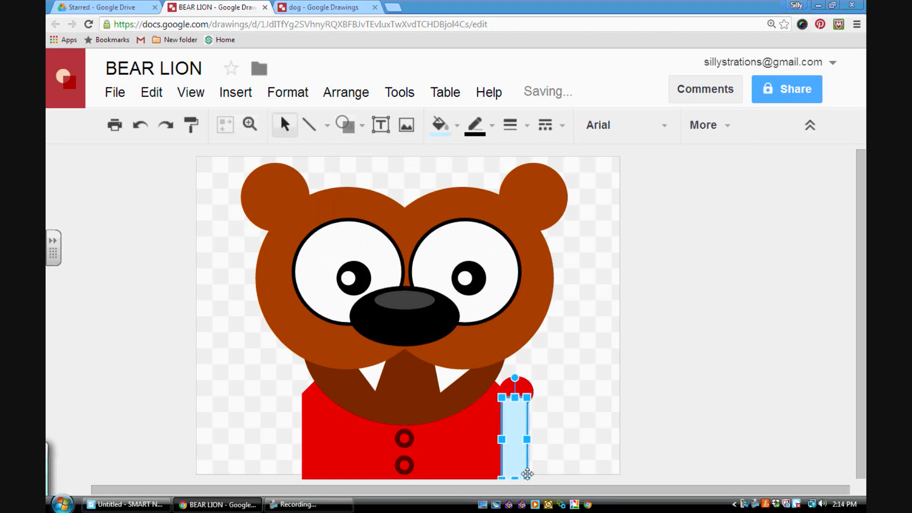
Give the arm rectangle a transparent outline and a bright red fill matching the body.
click(475, 125)
click(503, 159)
click(460, 126)
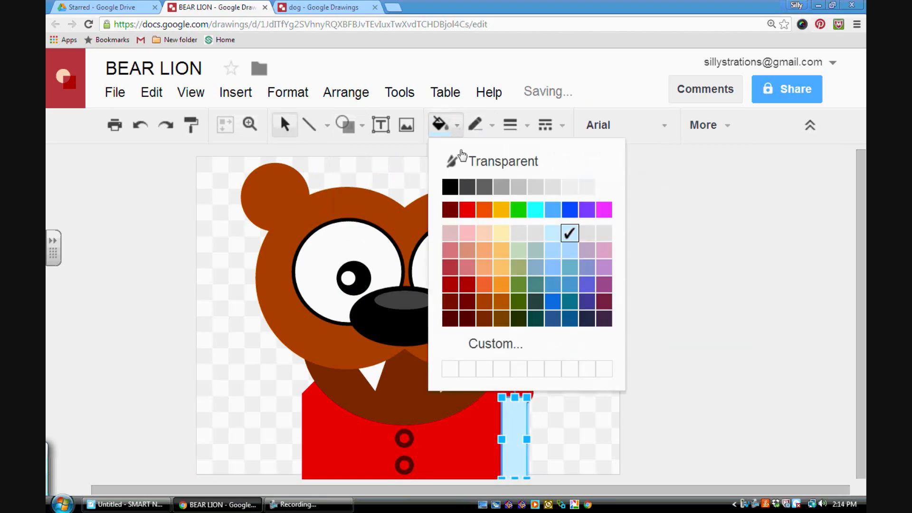
click(466, 206)
click(556, 328)
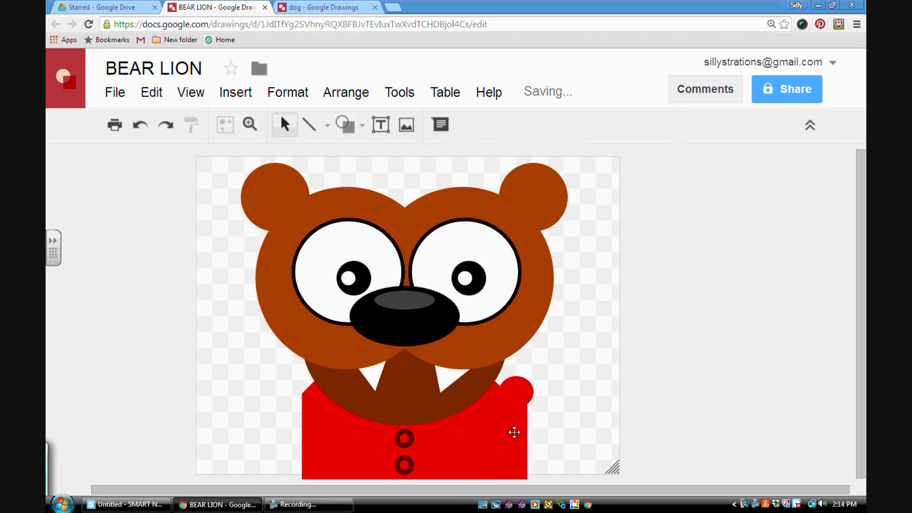
Enlarge the red shoulder circle down and outward to roughly twice its size.
click(530, 404)
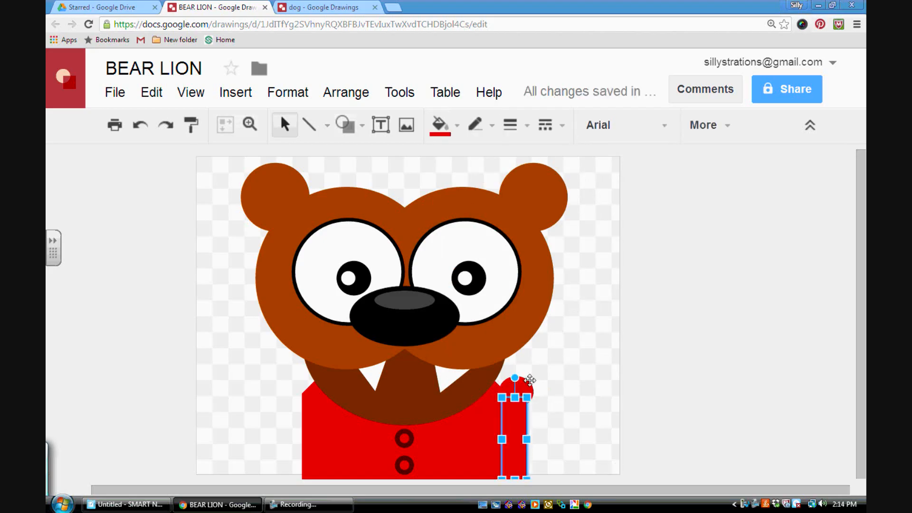
click(528, 383)
drag(534, 407, 560, 436)
click(589, 447)
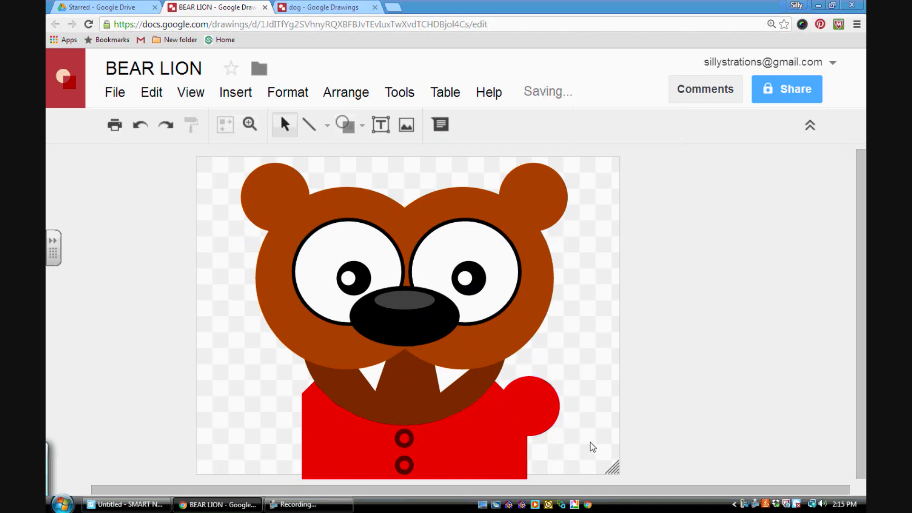
Move the red arm rectangle away from the body and line it up under the middle of the shoulder circle.
click(523, 450)
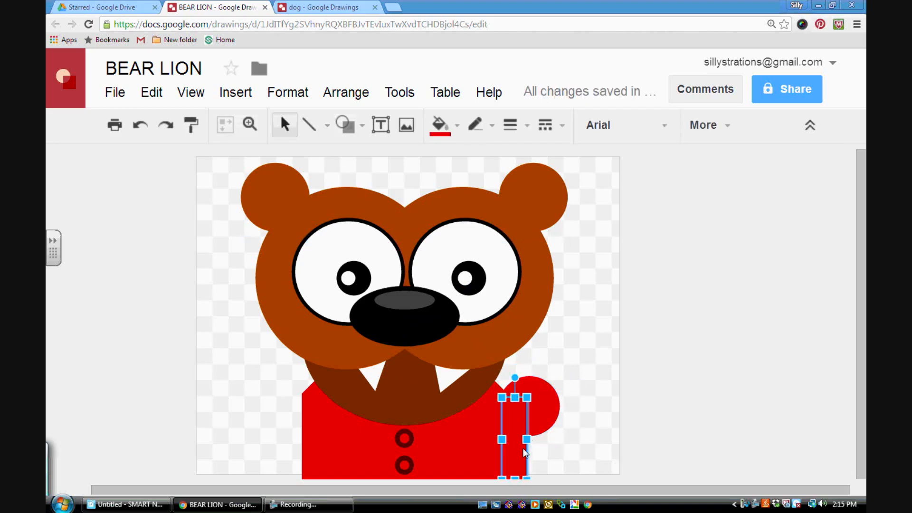
drag(525, 454, 552, 455)
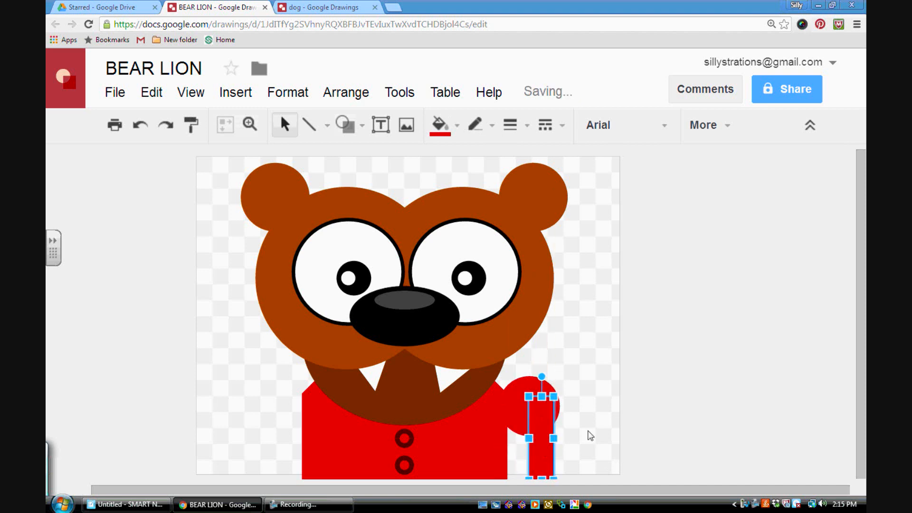
click(591, 432)
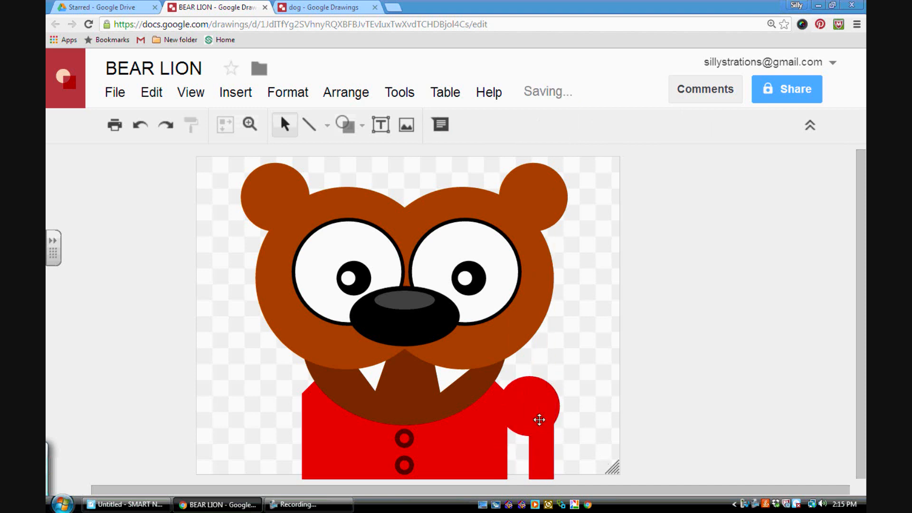
click(527, 412)
click(519, 411)
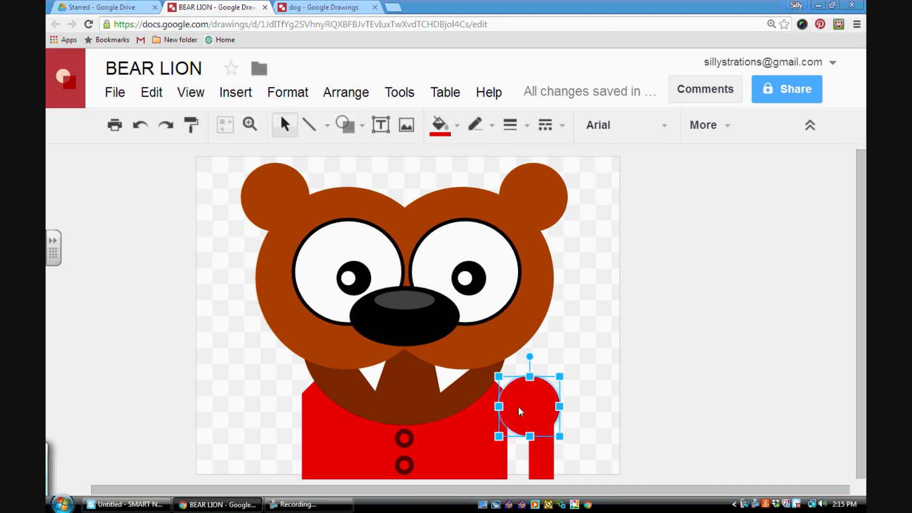
drag(550, 453, 541, 452)
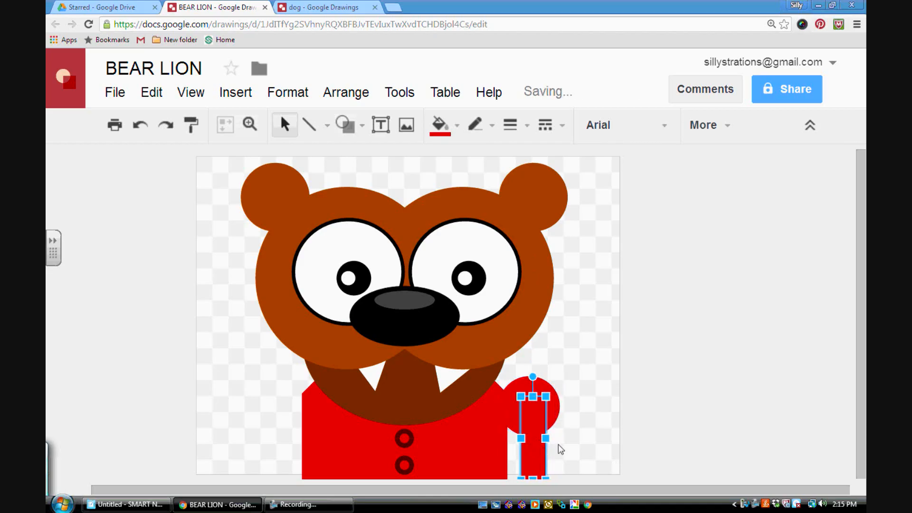
click(617, 449)
Copy the shoulder circle and the arm rectangle to the matching place on the body's left side.
click(531, 402)
click(509, 405)
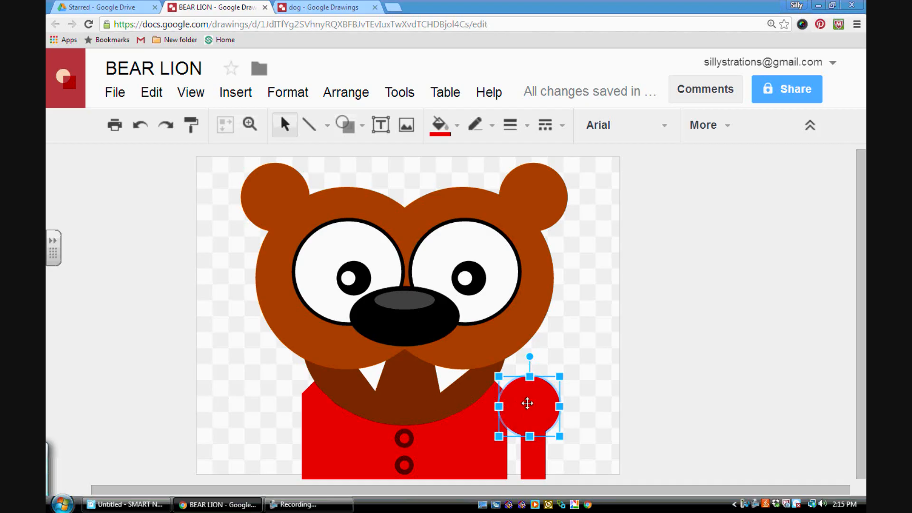
drag(526, 404, 284, 393)
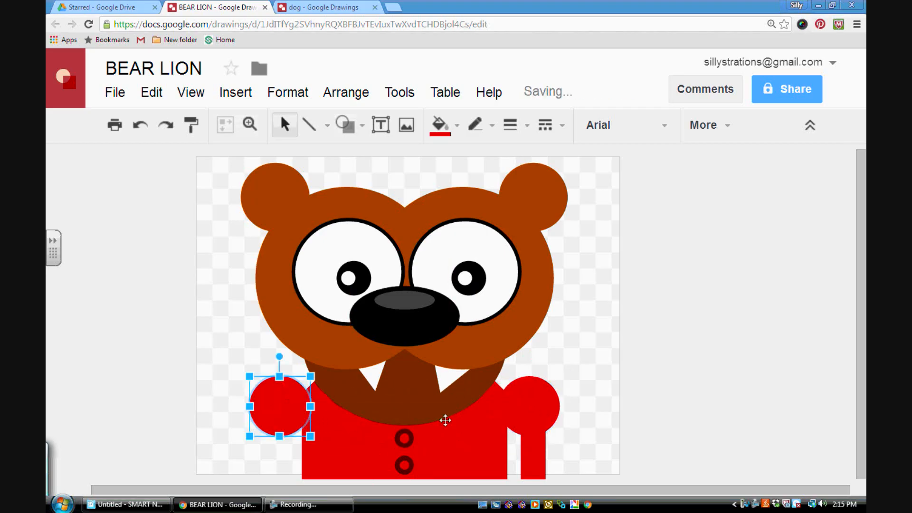
click(543, 455)
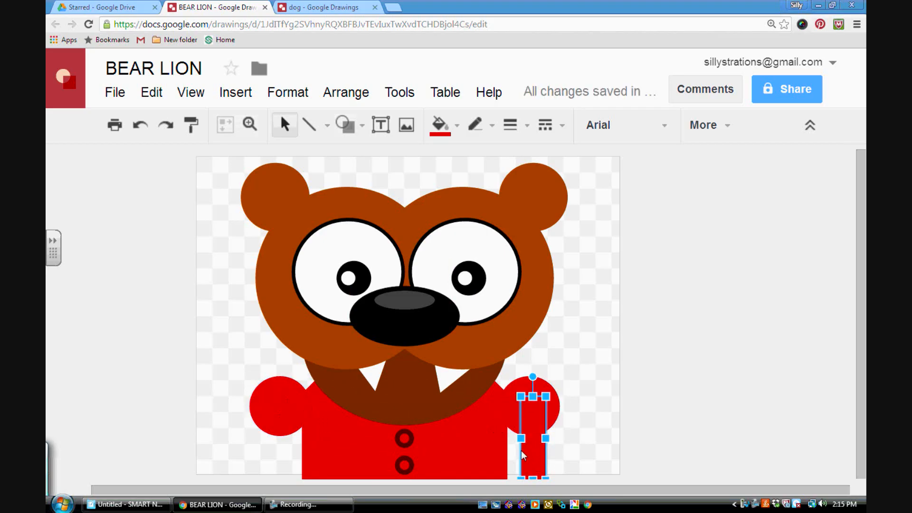
drag(521, 451, 536, 432)
click(610, 438)
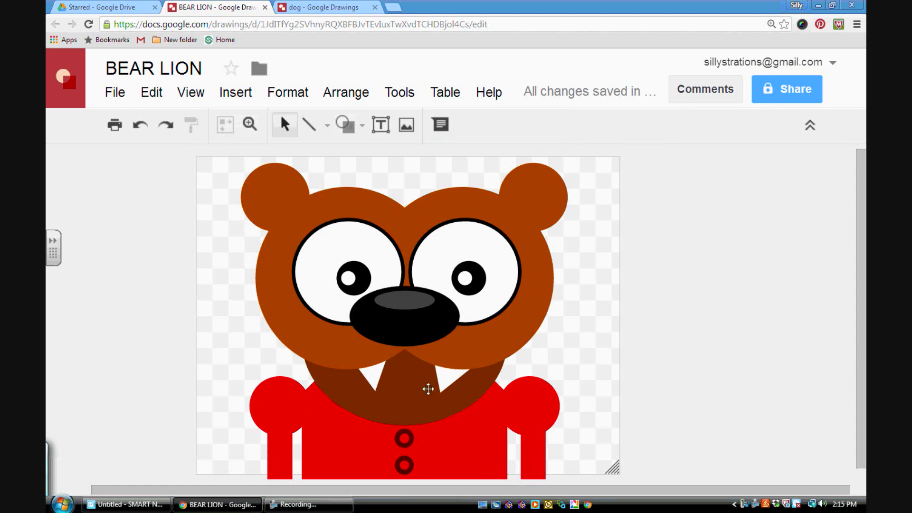
Narrow the right fang slightly and rotate it a little counterclockwise to match the left fang.
click(444, 383)
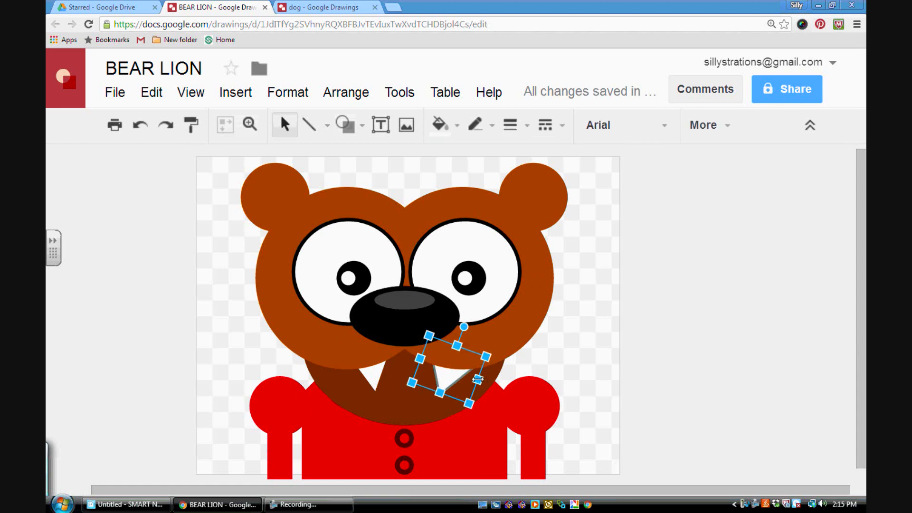
drag(478, 379, 473, 378)
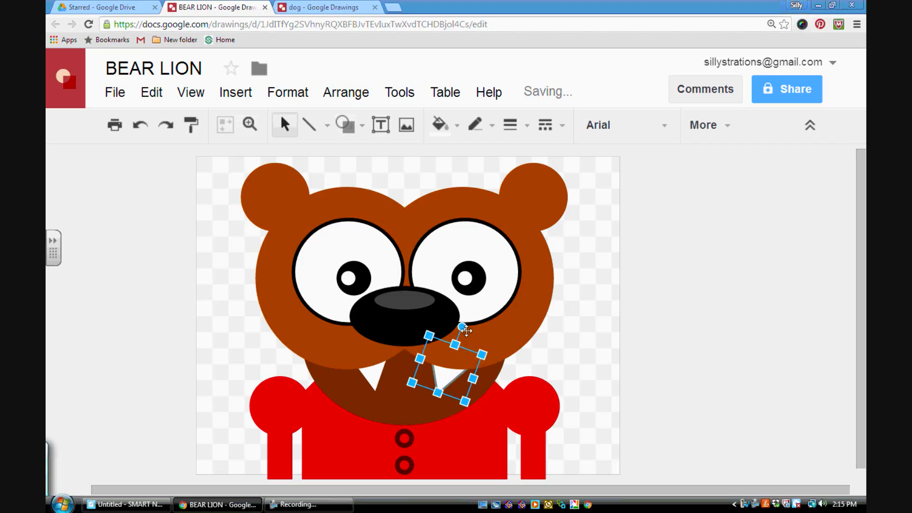
drag(463, 327, 459, 326)
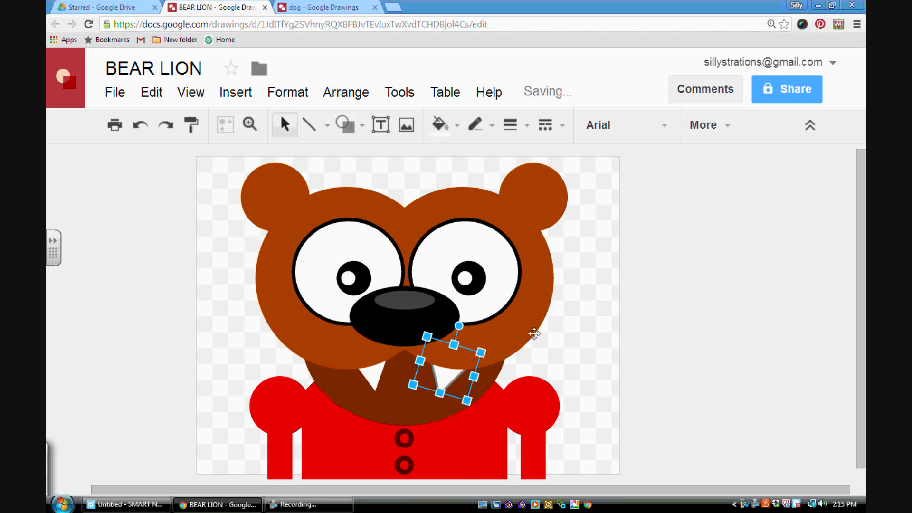
click(584, 352)
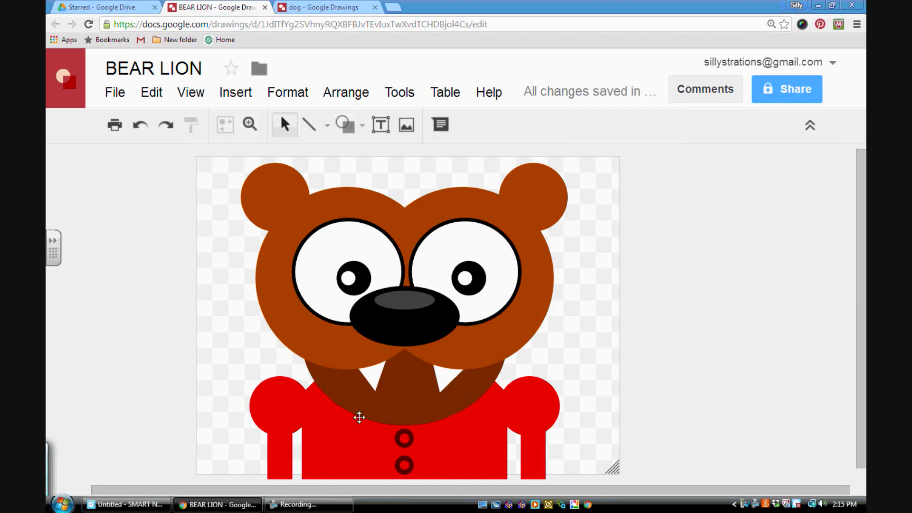
click(294, 408)
click(575, 387)
Draw a triangle over the lower left of the jaw and the top of the red body as a collar piece.
click(353, 124)
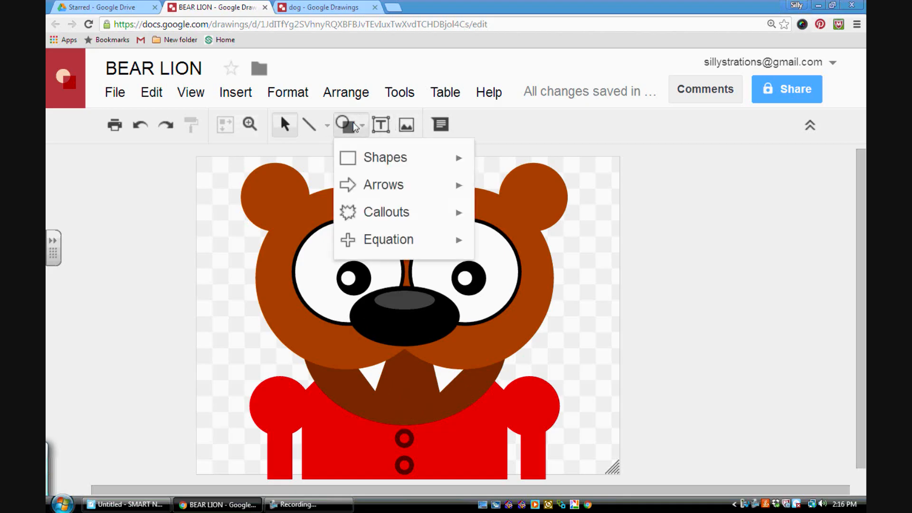
mouse_move(352, 162)
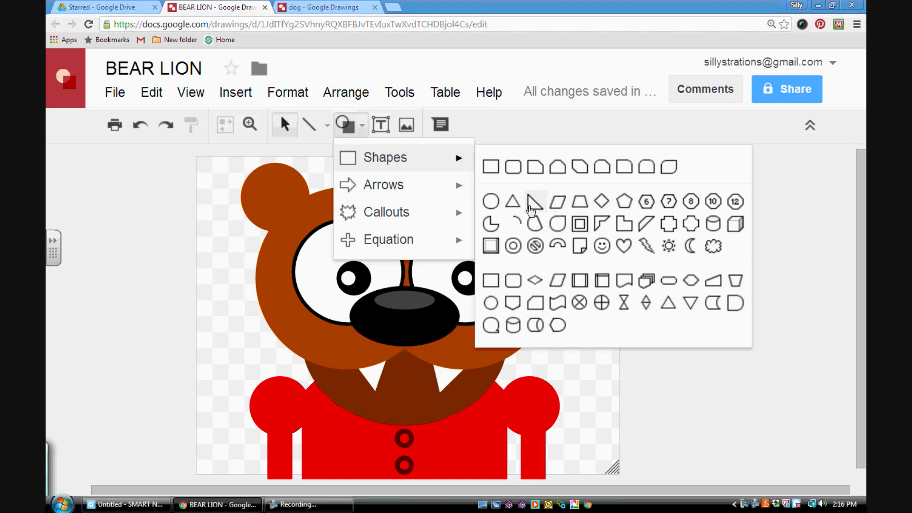
click(668, 304)
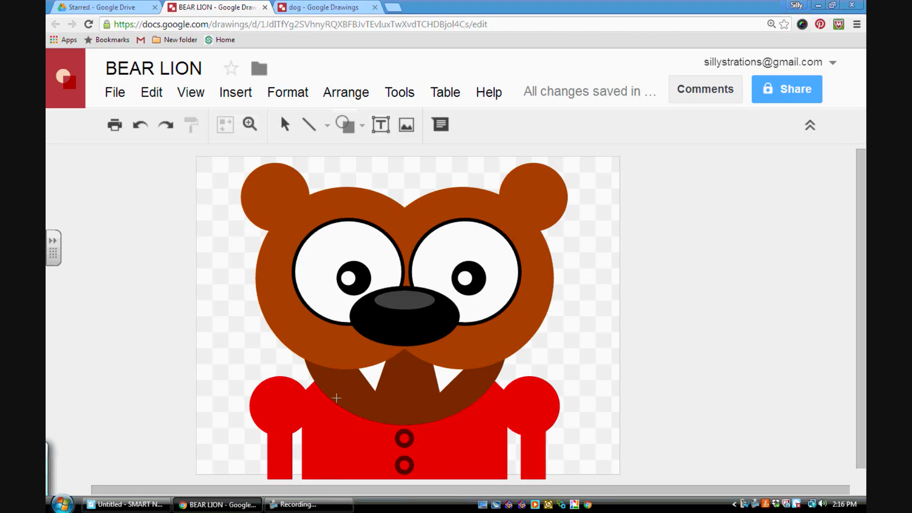
drag(324, 385, 380, 436)
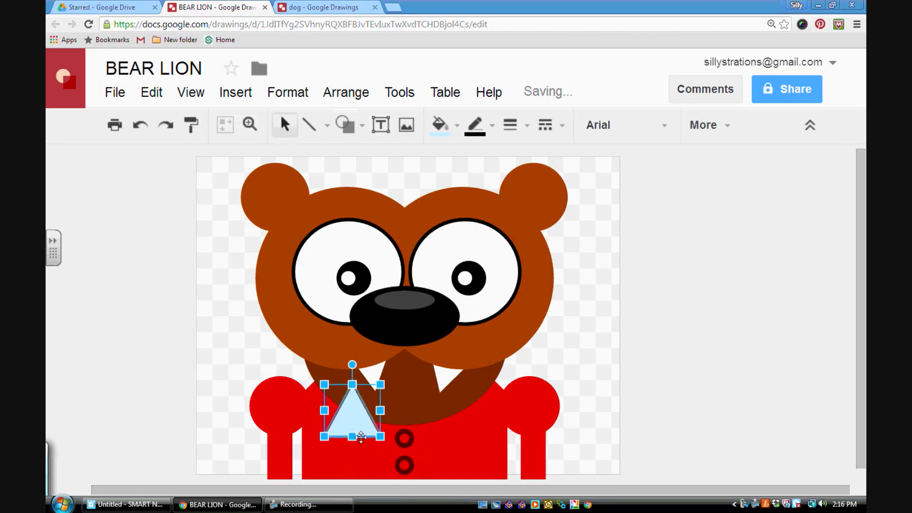
Rotate the triangle so one corner points toward the chin's center, and enlarge it into a collar flap tilted slightly upward.
drag(352, 364, 413, 403)
drag(349, 415, 368, 424)
drag(344, 392, 316, 373)
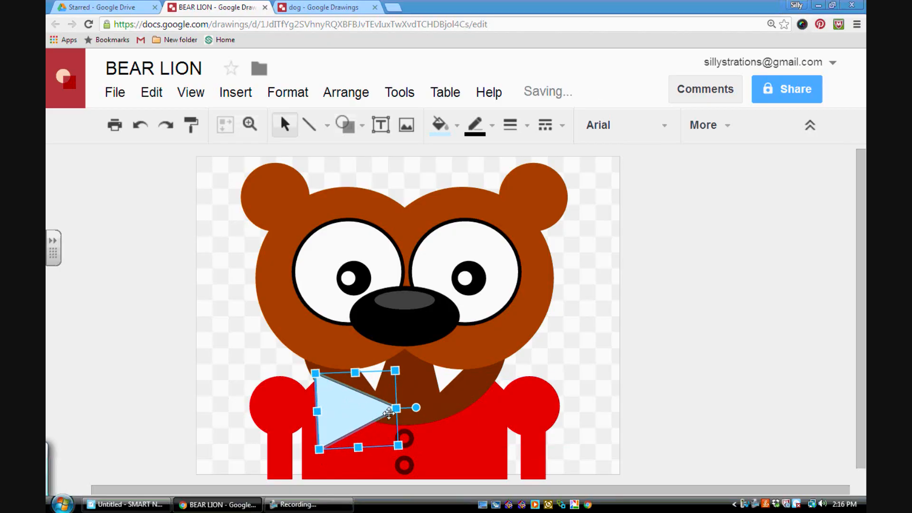
drag(396, 408, 407, 407)
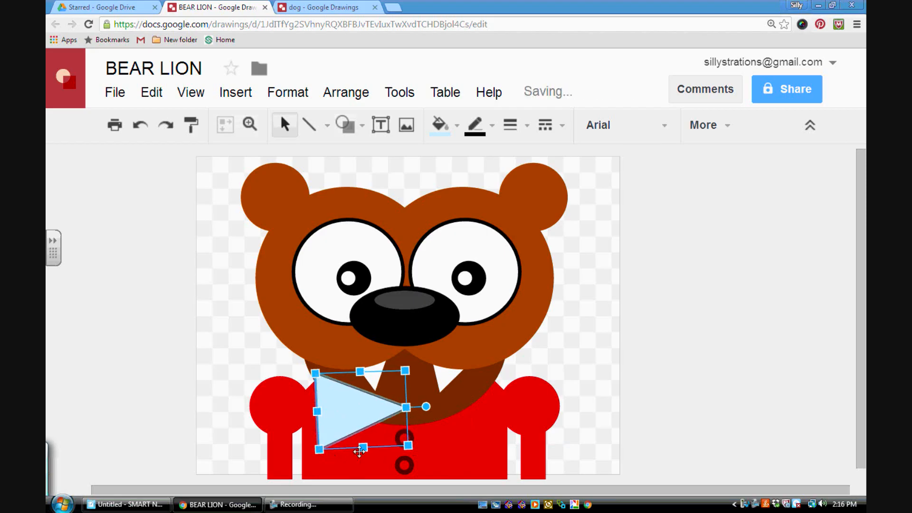
drag(363, 448, 332, 456)
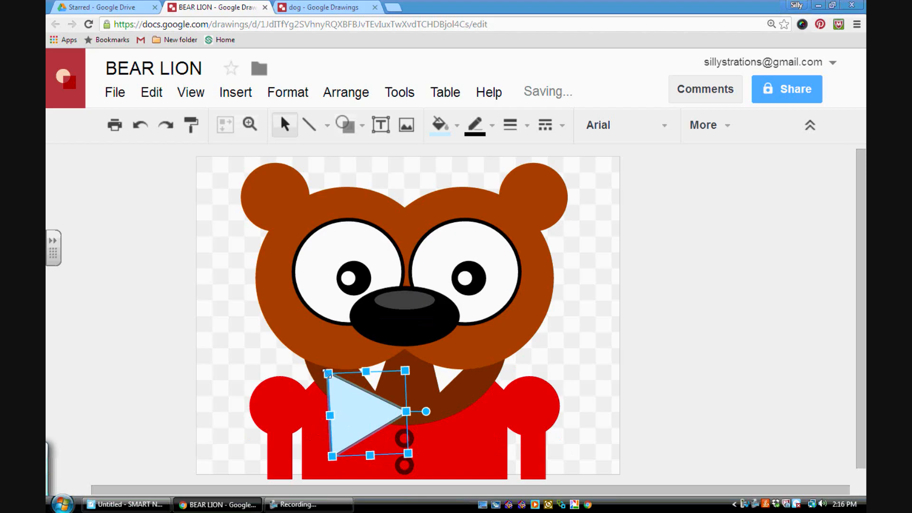
drag(427, 412, 426, 400)
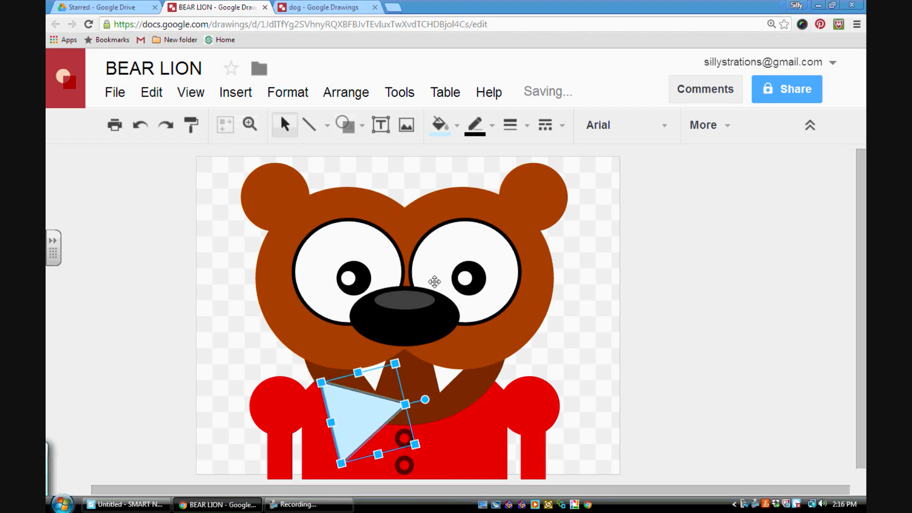
Give the collar triangle a dark red fill and a transparent outline.
click(456, 124)
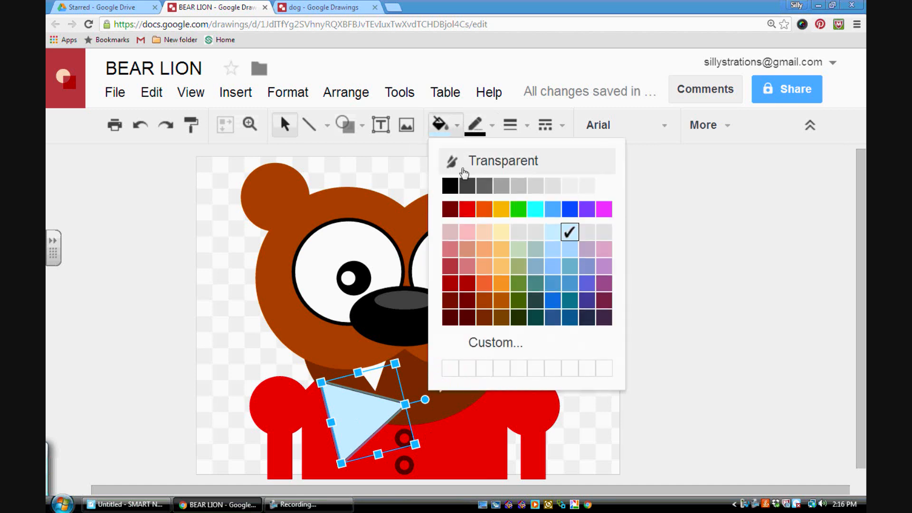
click(467, 285)
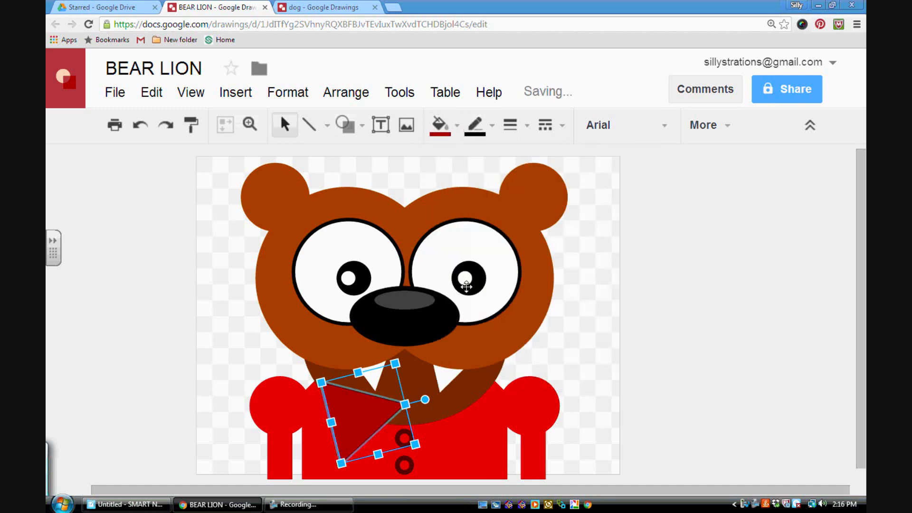
click(490, 125)
click(510, 162)
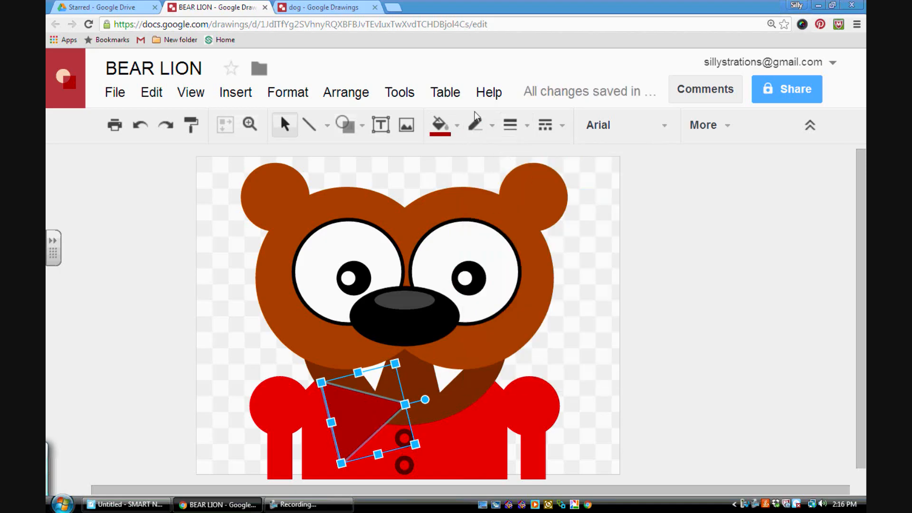
Send the collar triangle to the back, and bring it forward so it sits above the red body but behind the jaw.
click(367, 95)
mouse_move(428, 124)
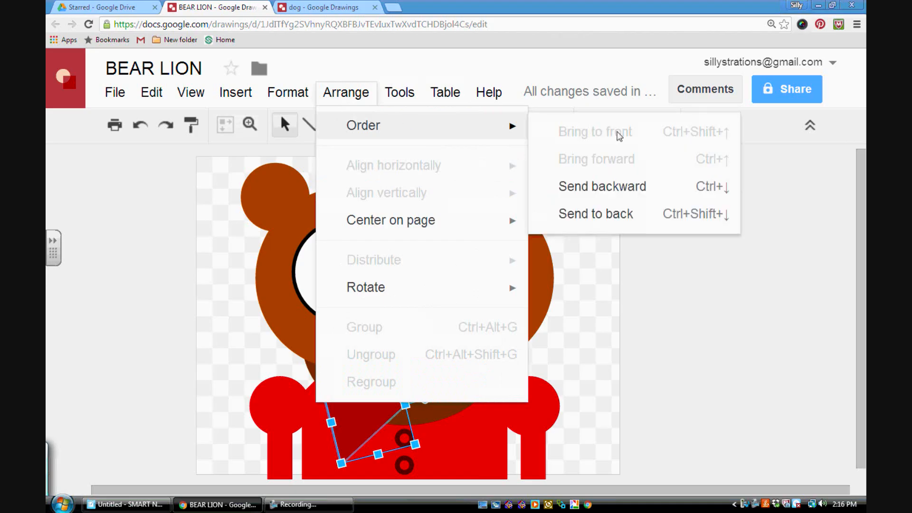
click(618, 212)
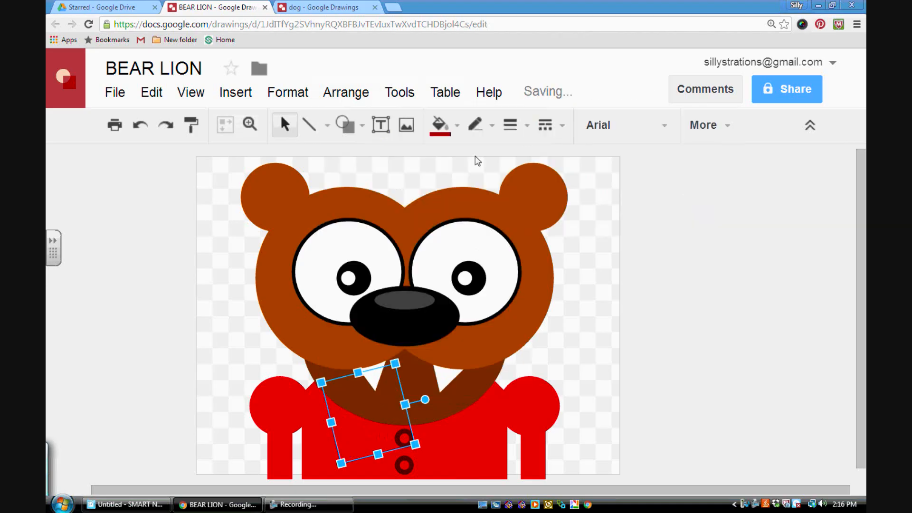
click(356, 95)
mouse_move(376, 125)
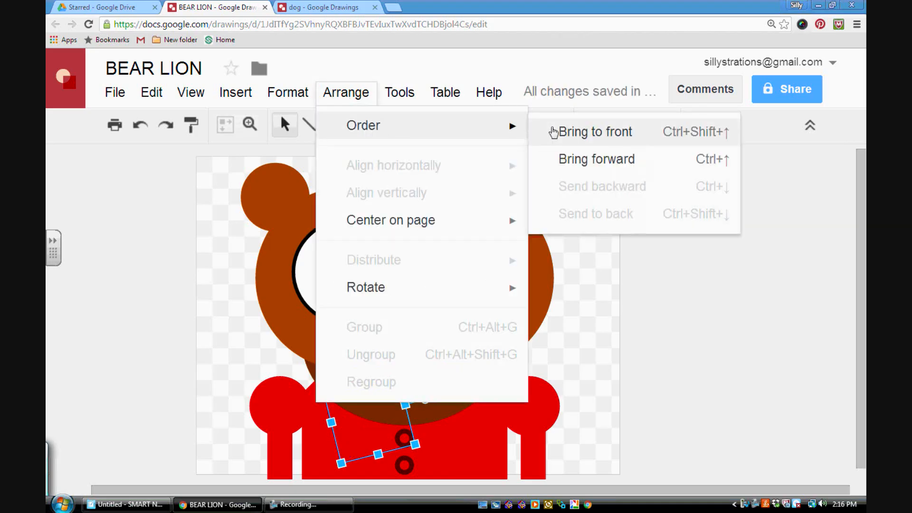
click(589, 160)
click(469, 405)
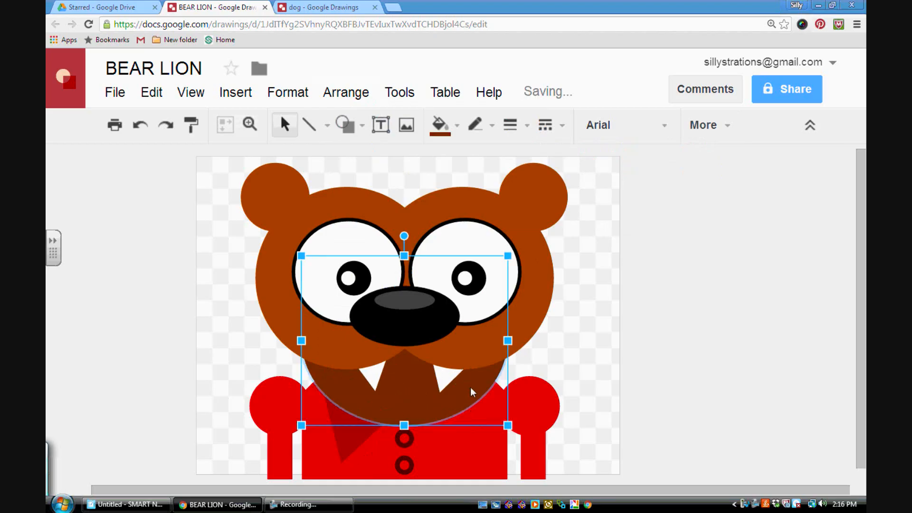
Duplicate the collar triangle onto the right side of the chest, rotate it to mirror the left flap, and align both flaps' lower tips.
click(360, 435)
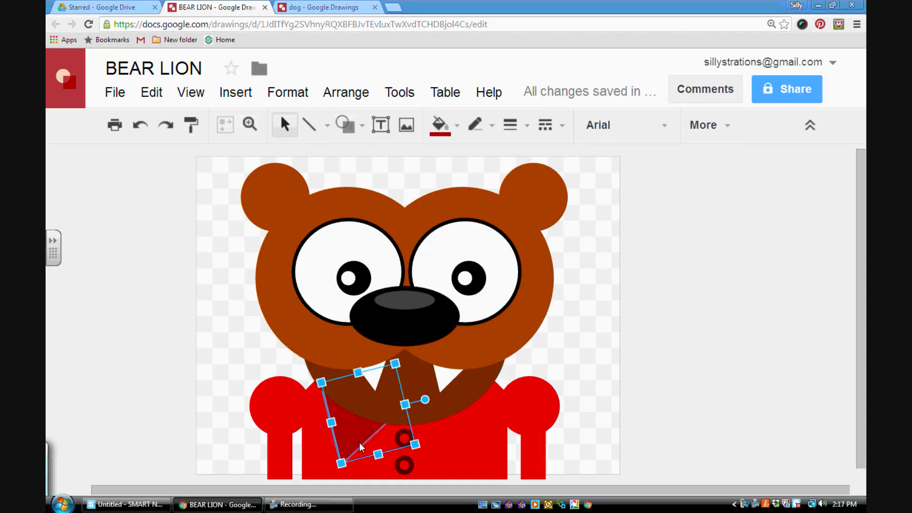
drag(359, 442, 457, 430)
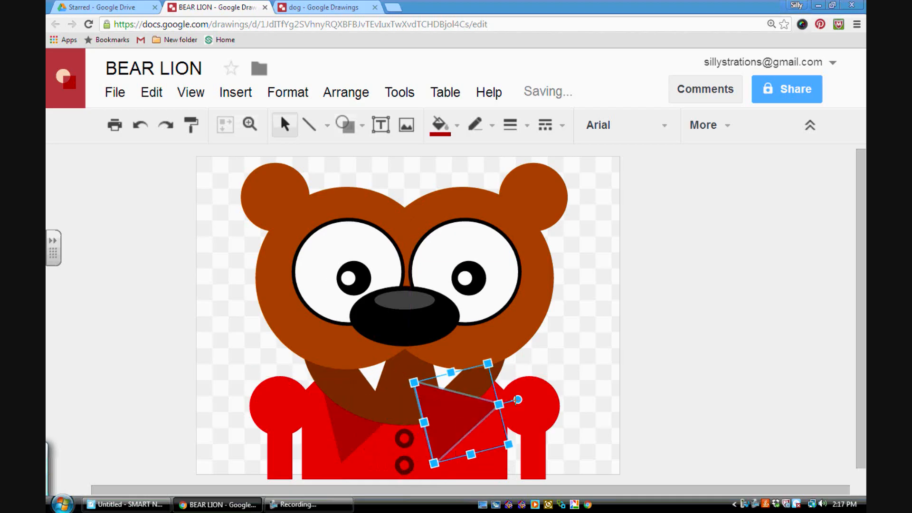
drag(518, 399, 511, 383)
drag(451, 417, 449, 406)
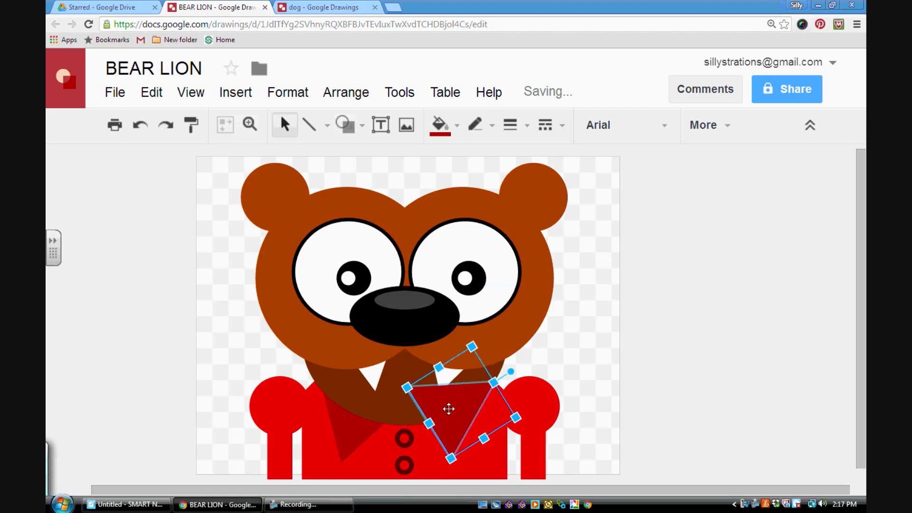
drag(510, 372, 501, 370)
drag(451, 415, 447, 415)
click(366, 436)
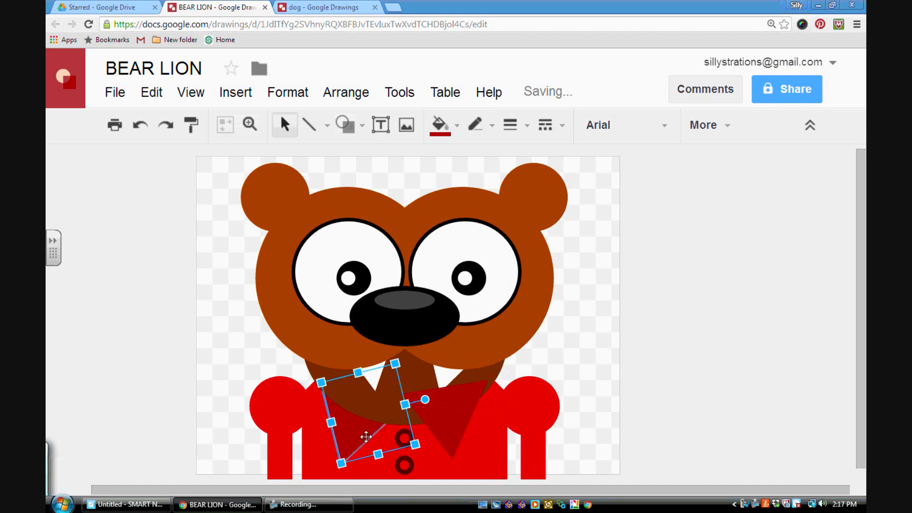
drag(416, 444, 452, 465)
Send the right collar triangle to the back, and bring it forward one level so it sits above the body but behind the jaw.
click(465, 412)
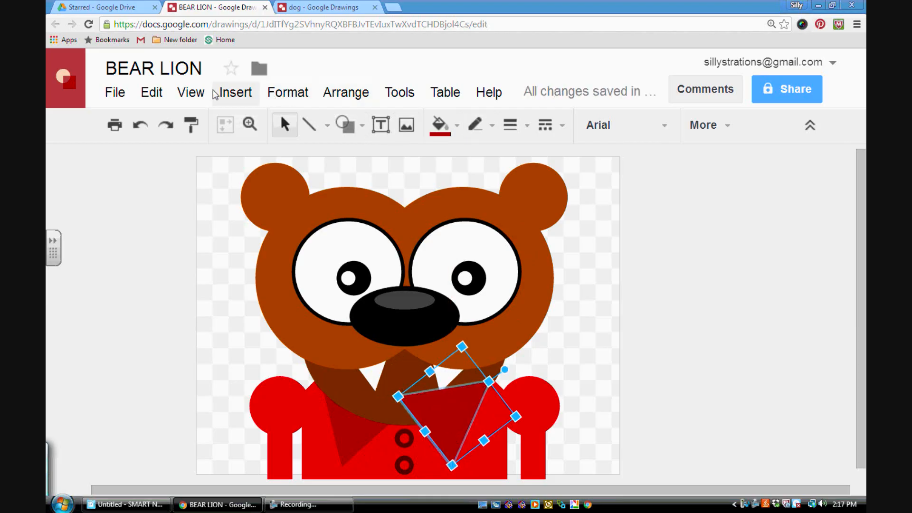
click(342, 92)
mouse_move(509, 128)
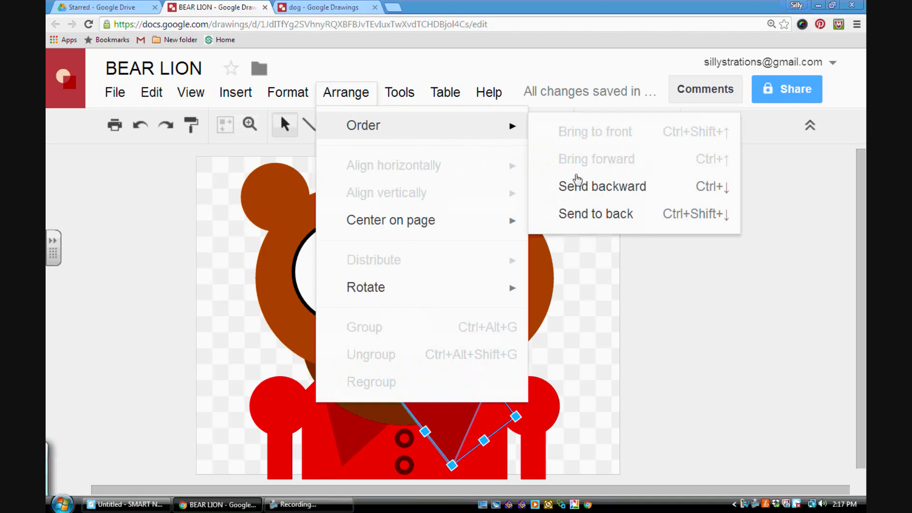
click(610, 193)
click(346, 92)
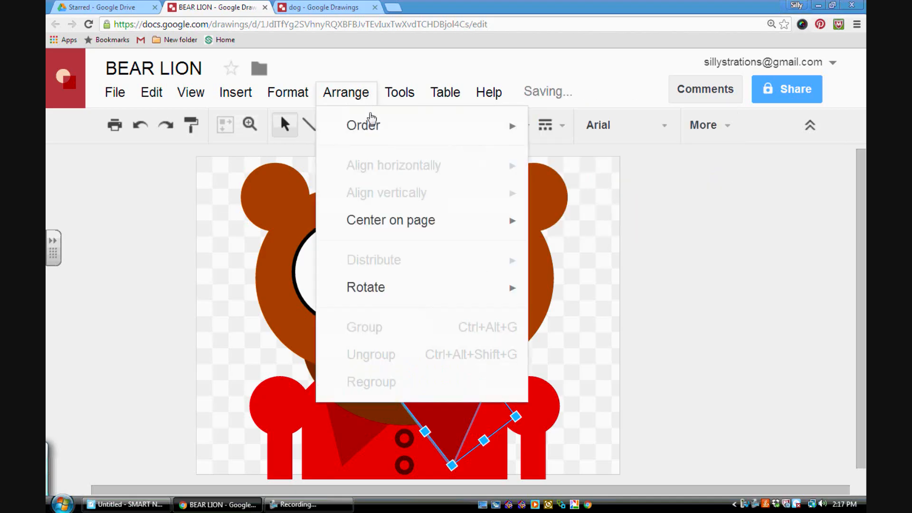
mouse_move(428, 122)
click(597, 208)
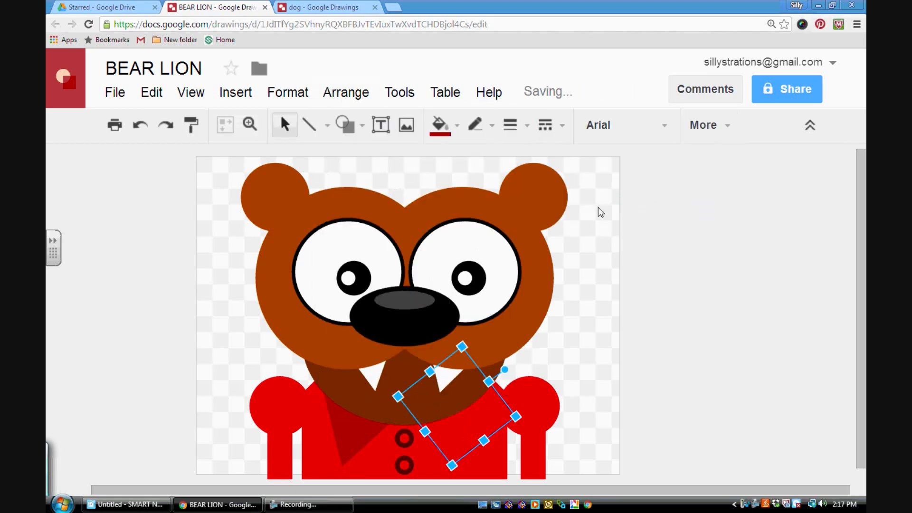
click(333, 94)
mouse_move(388, 127)
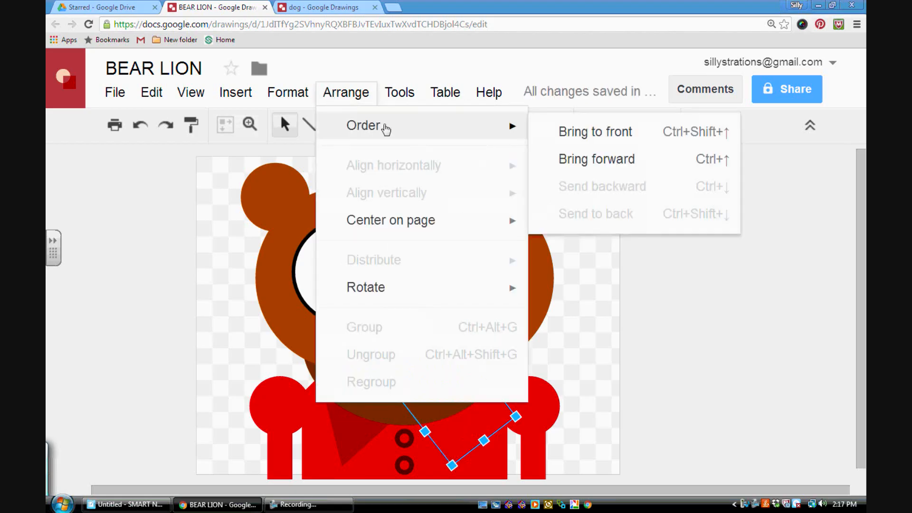
click(596, 159)
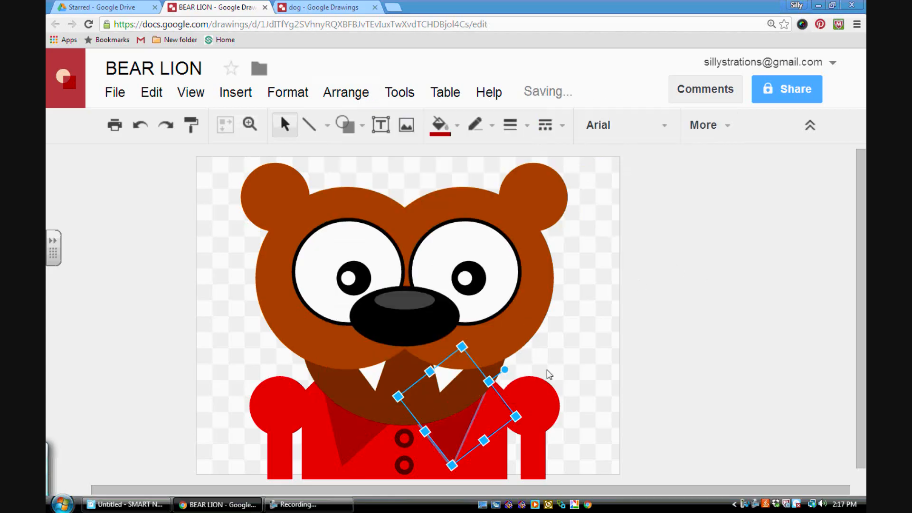
click(619, 349)
Fine-tune the size, tilt and position of the two collar flaps so they match on either side of the buttons.
click(446, 440)
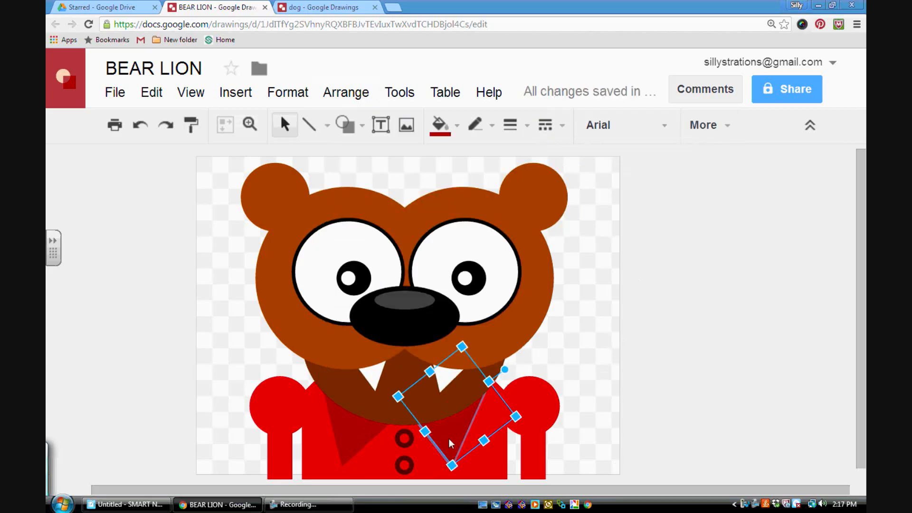
drag(399, 397, 417, 395)
click(357, 434)
drag(352, 430, 362, 421)
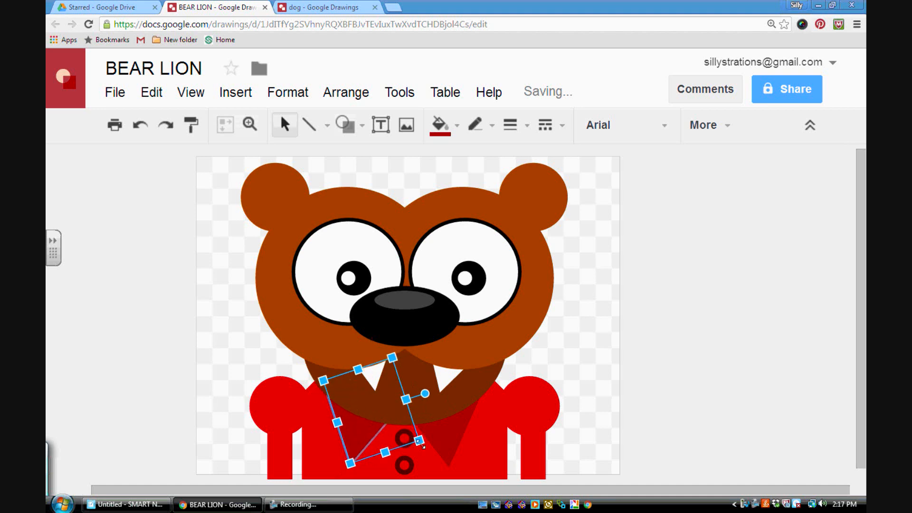
Try a dark red 8px outline on the right collar flap.
click(451, 447)
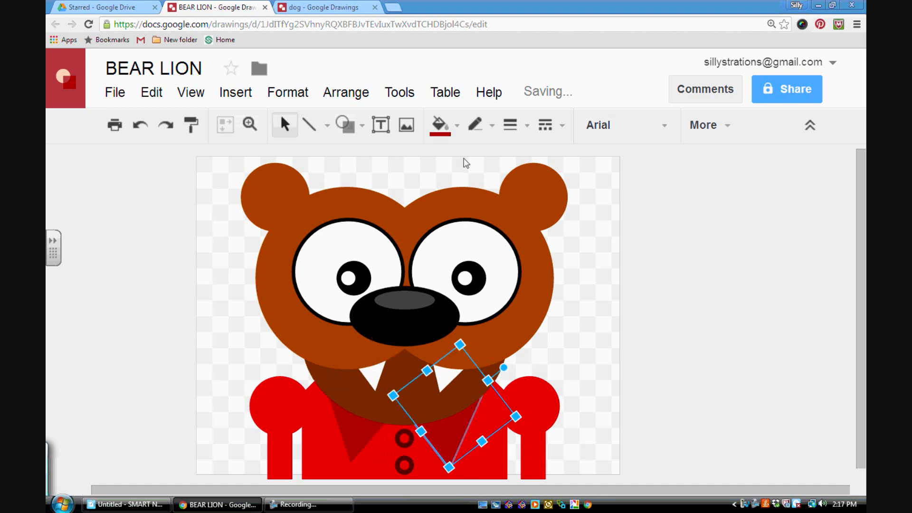
click(461, 127)
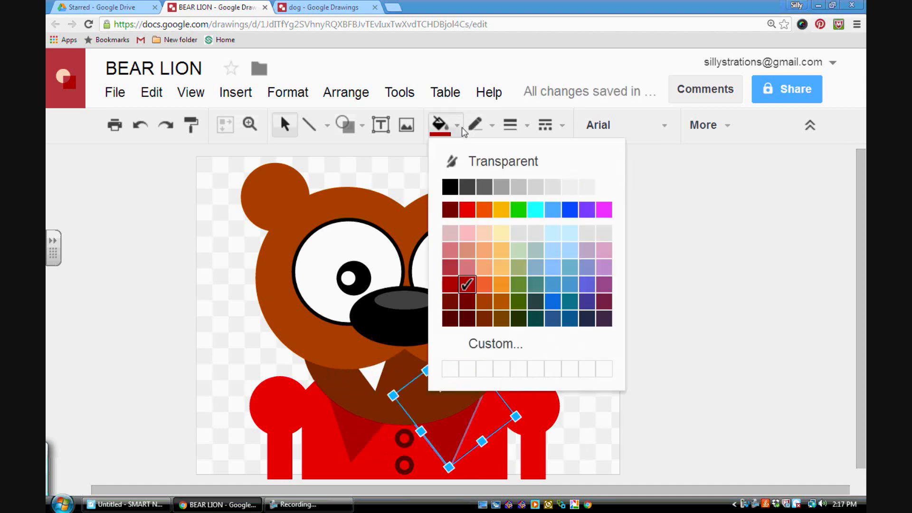
click(494, 128)
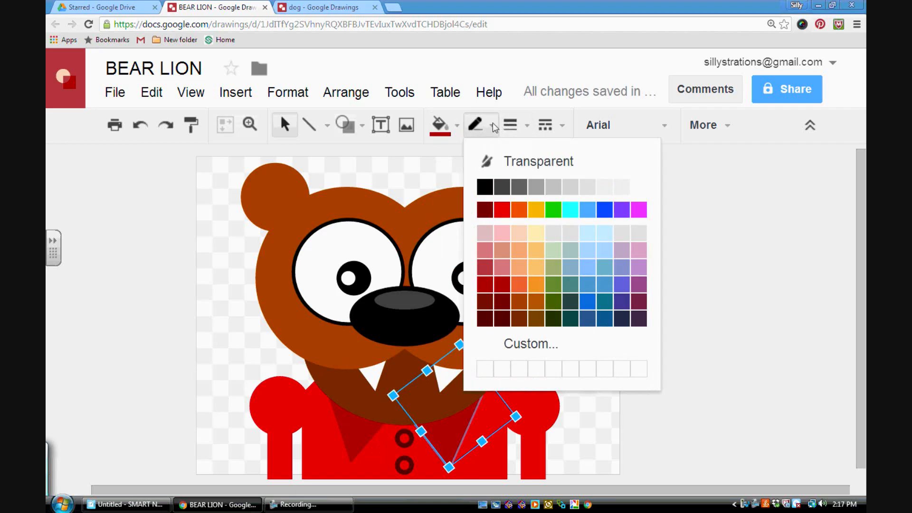
click(485, 209)
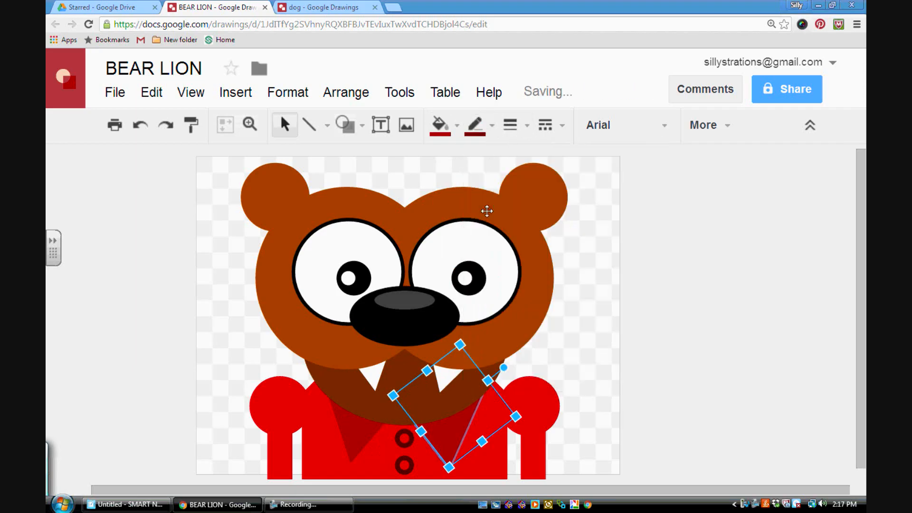
click(490, 125)
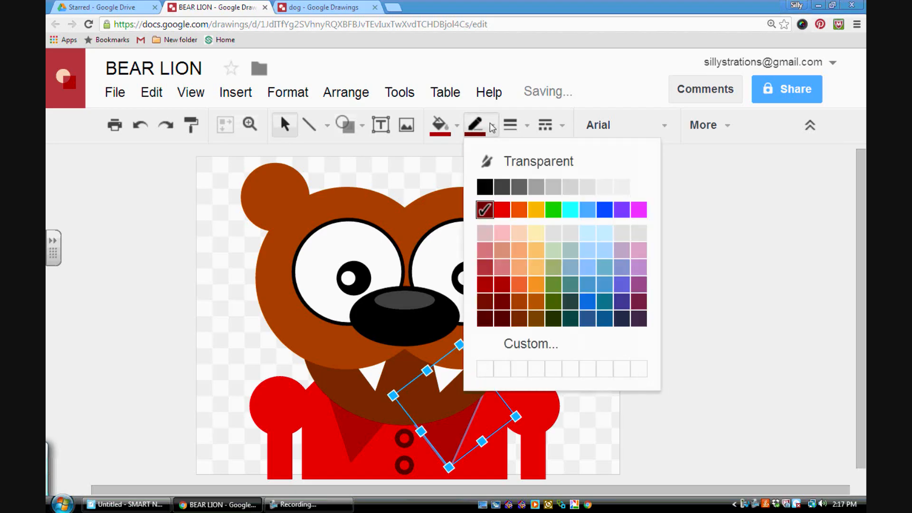
click(488, 301)
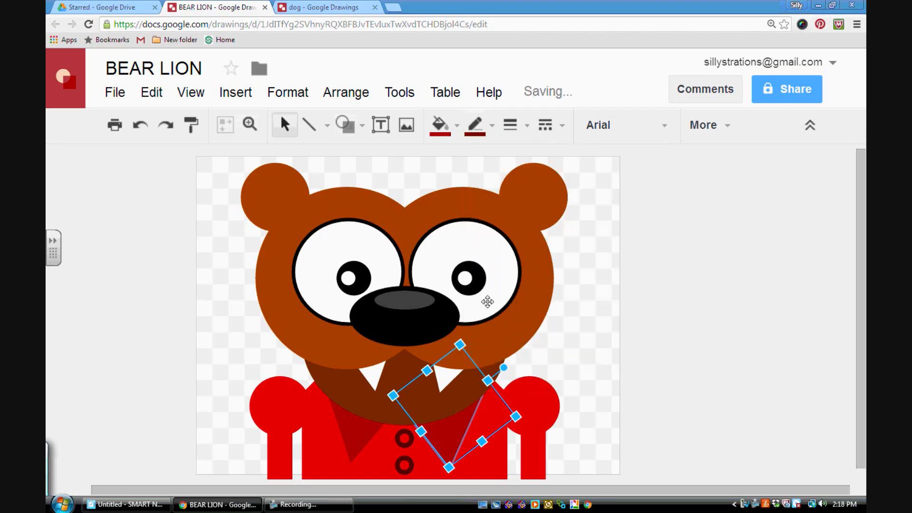
click(513, 125)
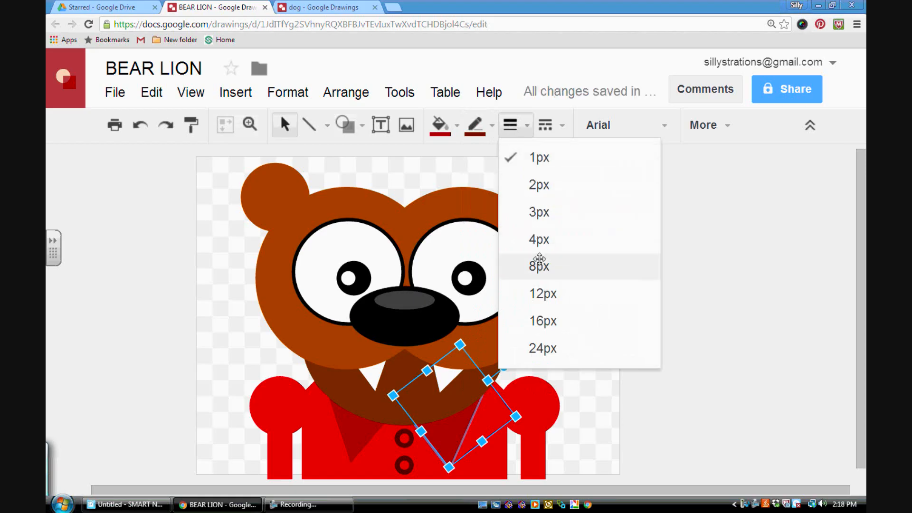
click(539, 266)
click(573, 326)
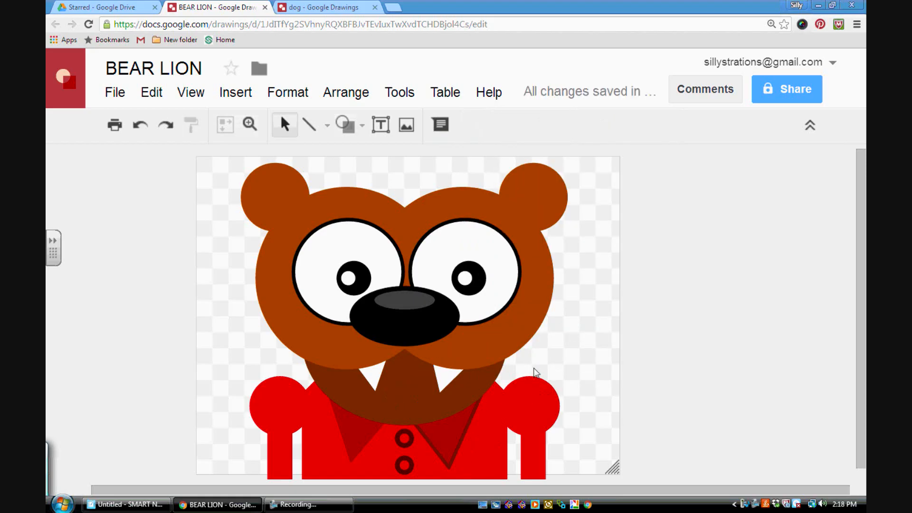
Make the right collar flap's outline transparent again.
click(447, 434)
click(475, 125)
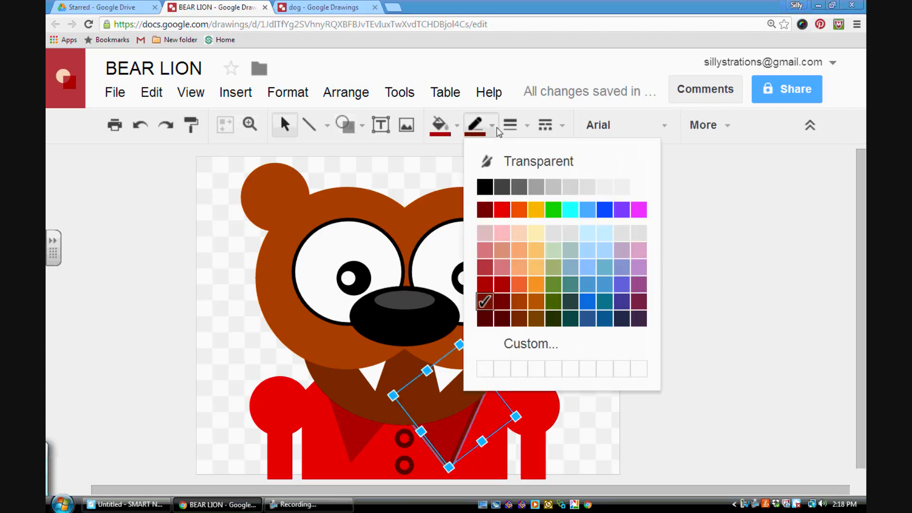
click(506, 162)
click(585, 253)
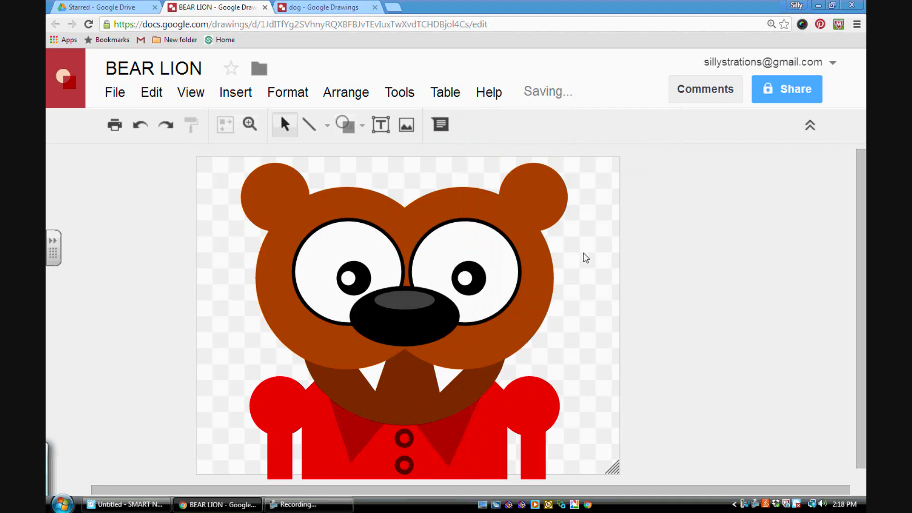
Enlarge the right collar flap and shift both flaps so they sit evenly on either side of the top button.
click(446, 434)
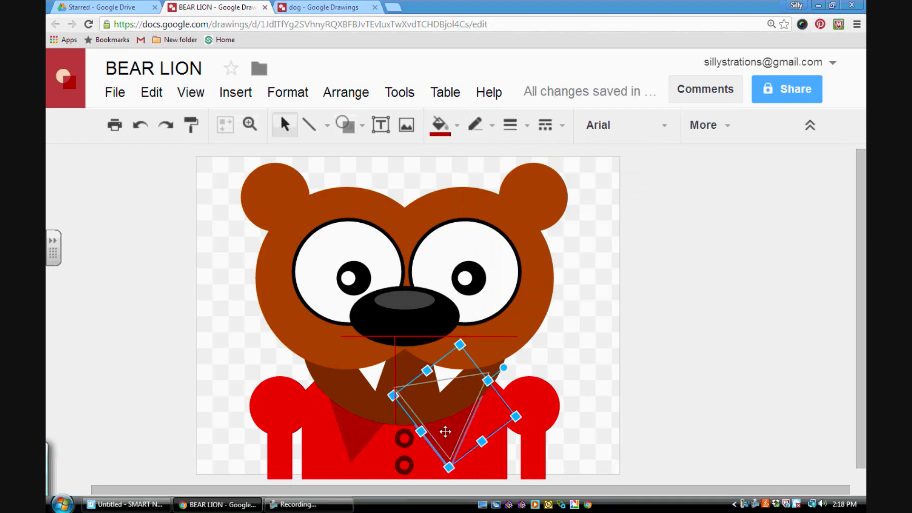
click(364, 436)
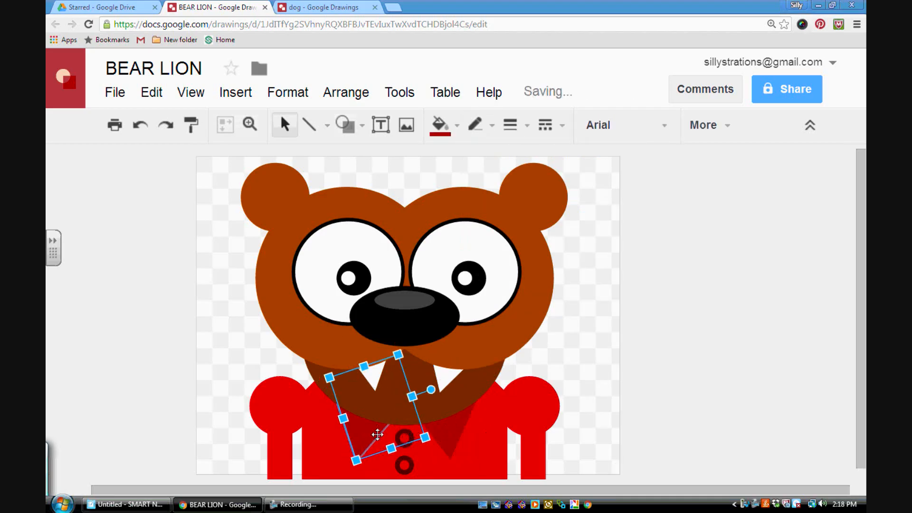
drag(343, 418, 532, 410)
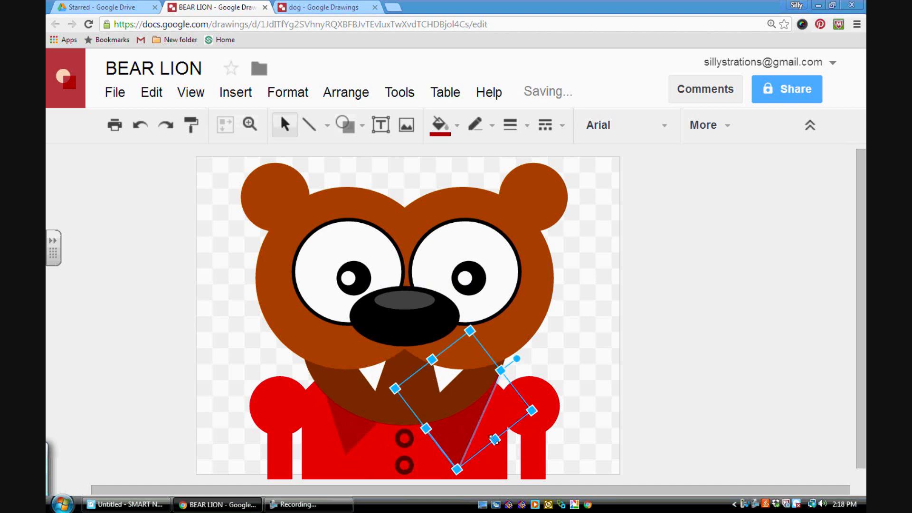
drag(456, 434, 453, 431)
click(580, 350)
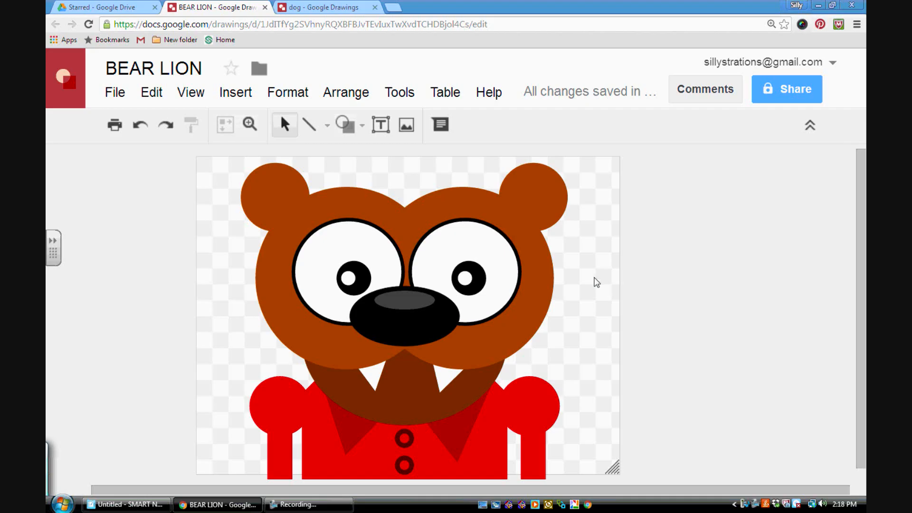
Try moving the white eye circles closer together so they overlap above the nose.
mouse_move(379, 260)
mouse_down()
mouse_move(374, 254)
mouse_move(387, 257)
mouse_up()
click(448, 257)
drag(448, 257, 464, 278)
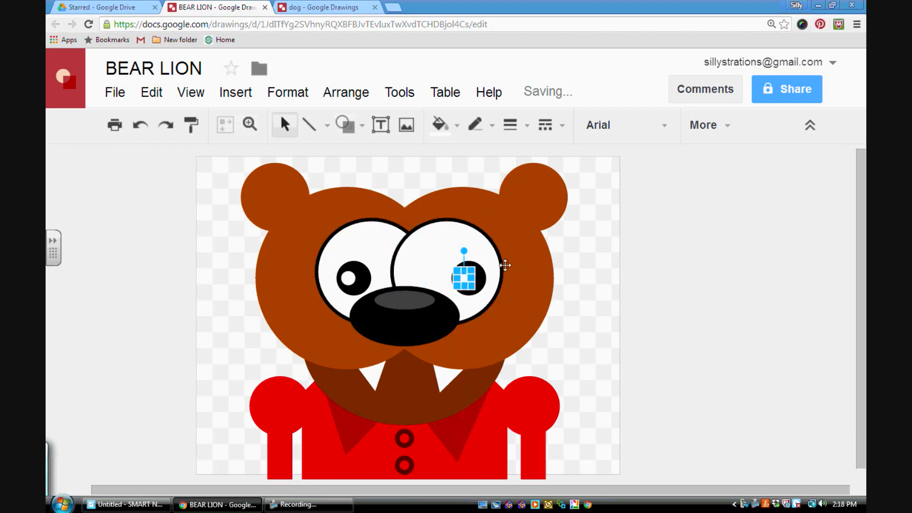
click(627, 265)
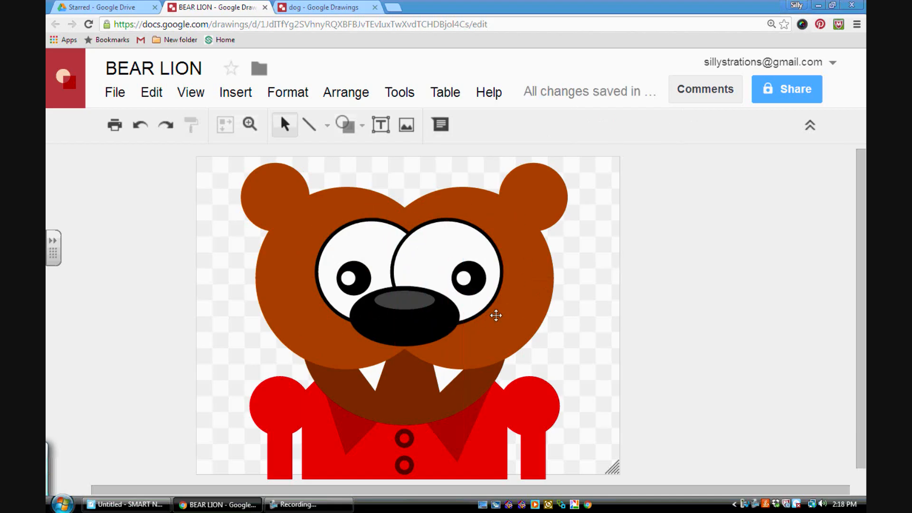
Undo the eye moves so both white circles and the pupil highlight are back in their original places.
key(ctrl+z)
key(ctrl+z)
key(ctrl+z)
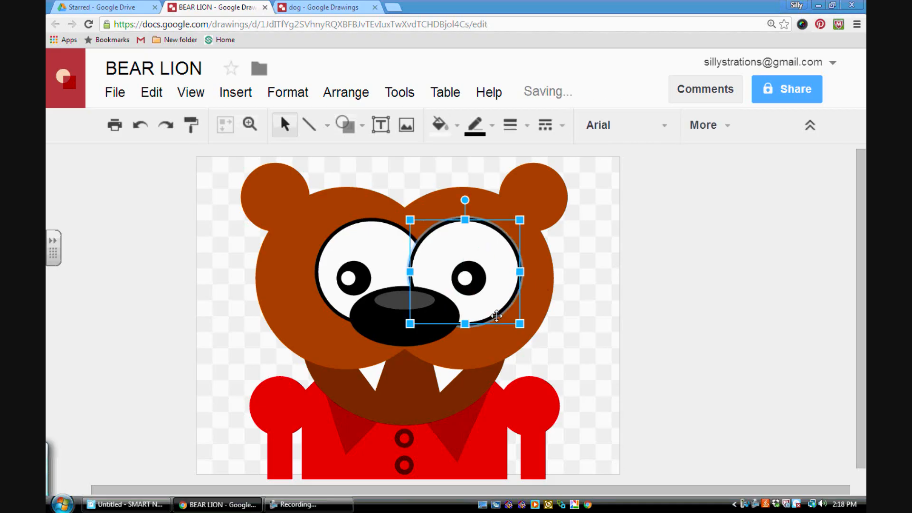
key(ctrl+z)
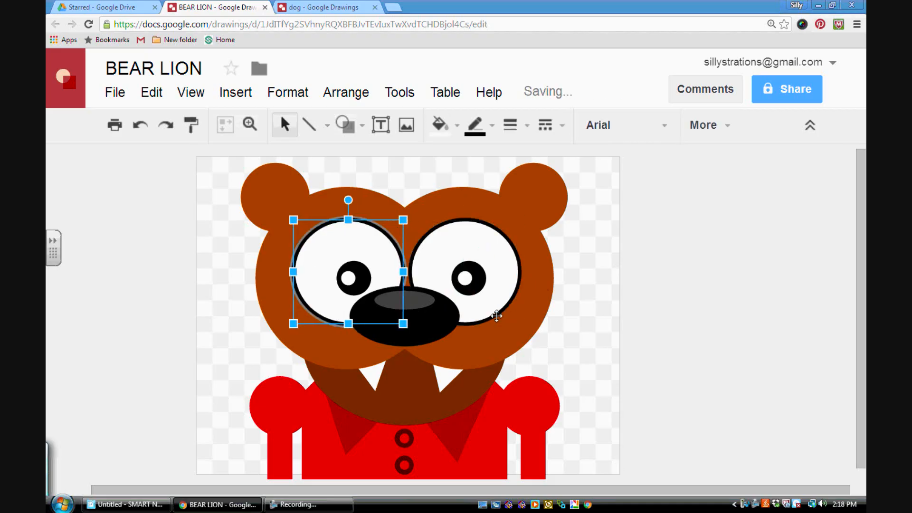
click(589, 312)
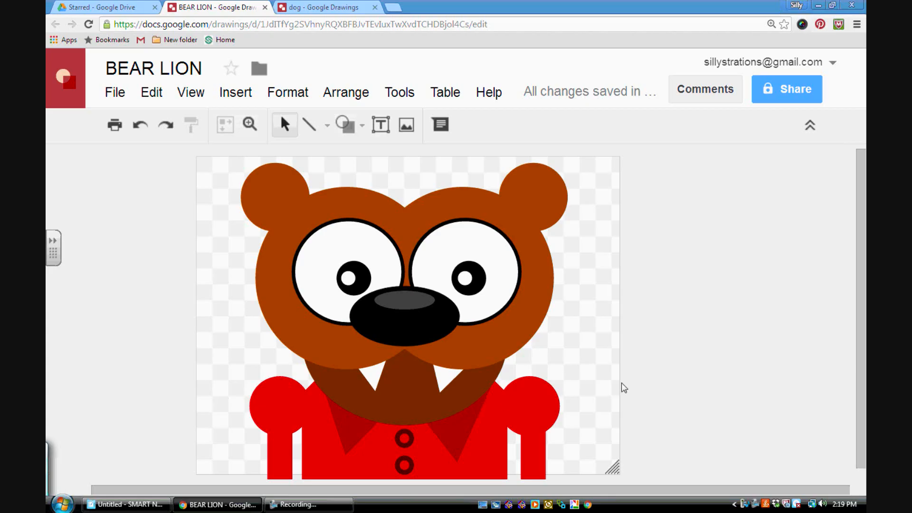
click(309, 505)
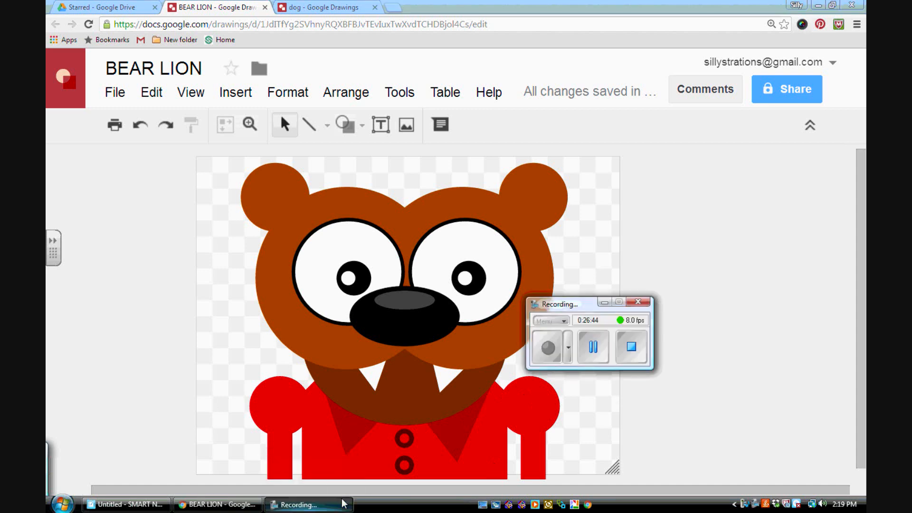
click(593, 349)
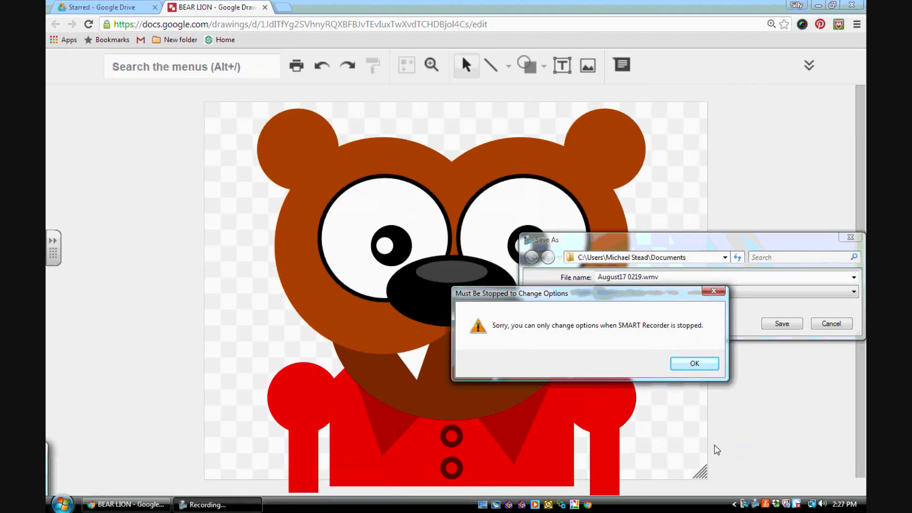
click(707, 366)
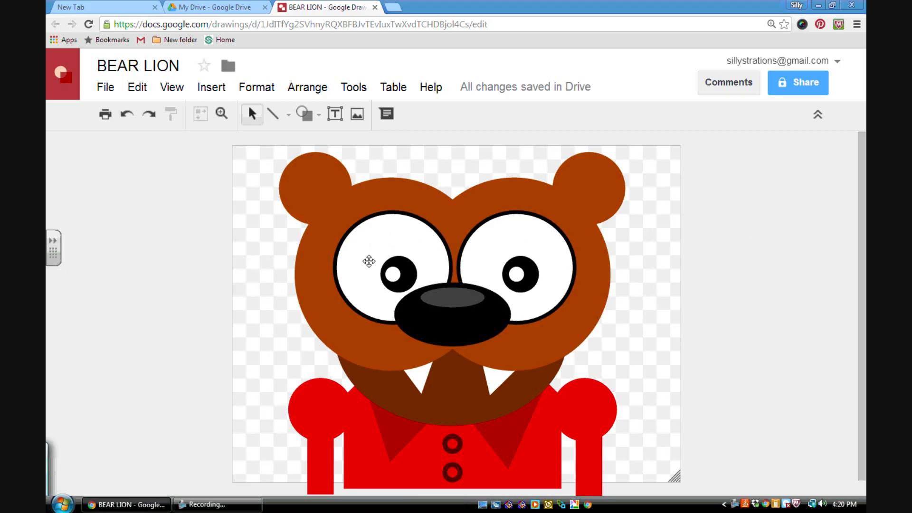
click(318, 115)
mouse_move(322, 150)
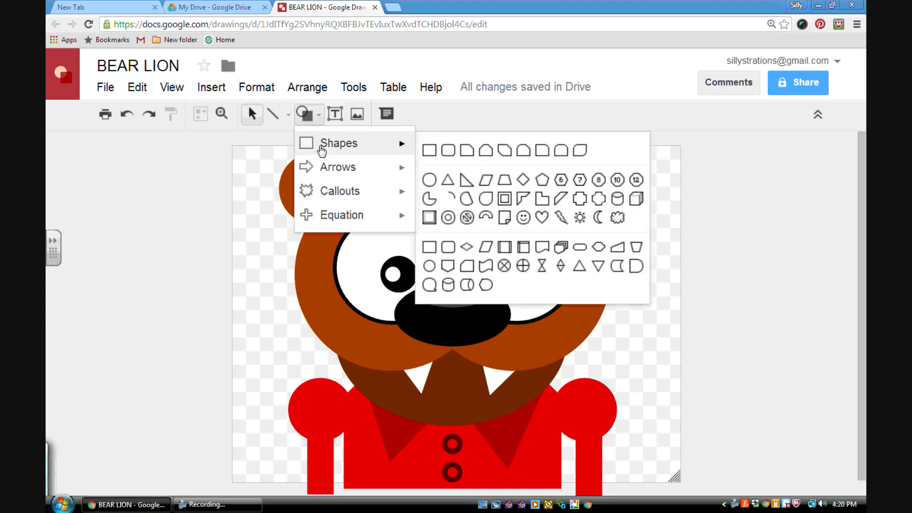
click(428, 179)
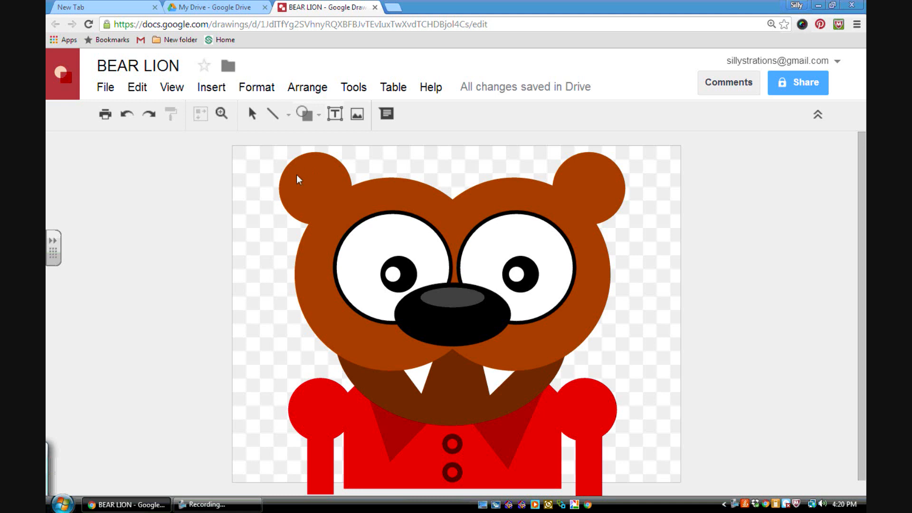
drag(296, 175, 379, 257)
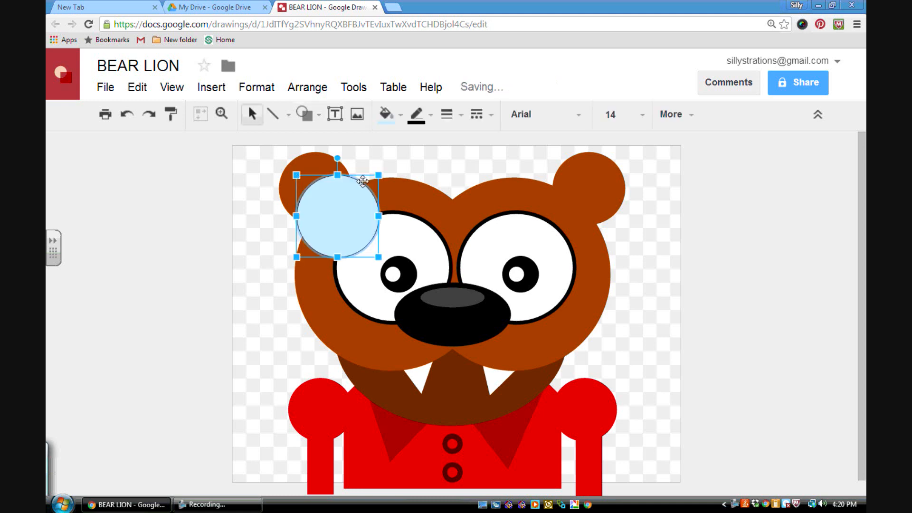
key(Delete)
Duplicate the brown left ear circle and fill the copy with bright orange.
click(318, 175)
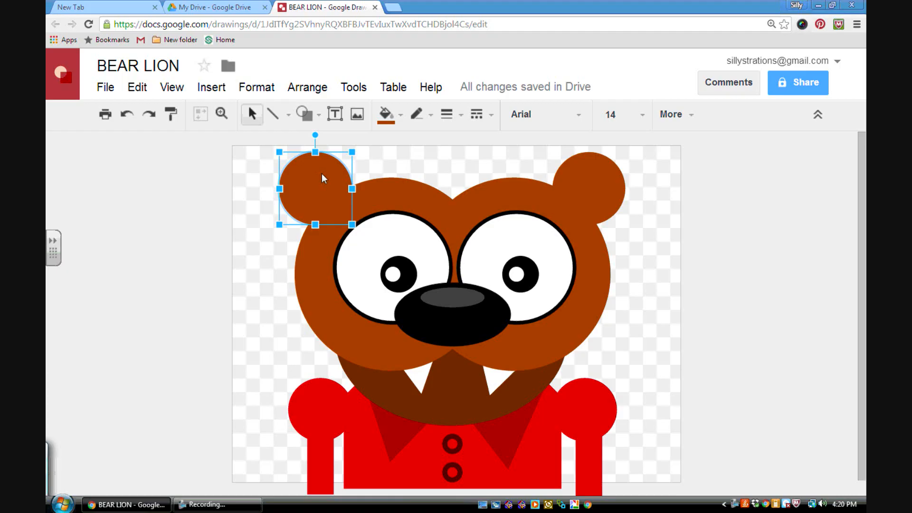
key(ctrl+d)
click(401, 116)
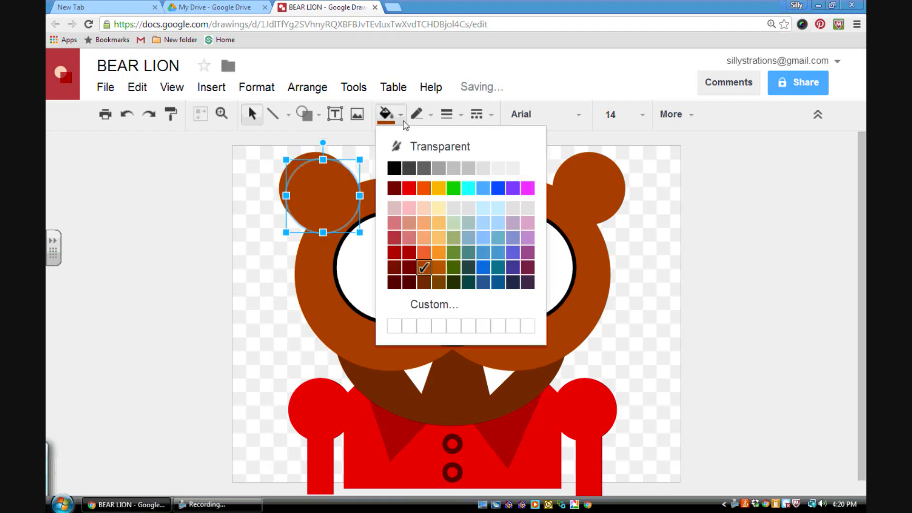
click(424, 188)
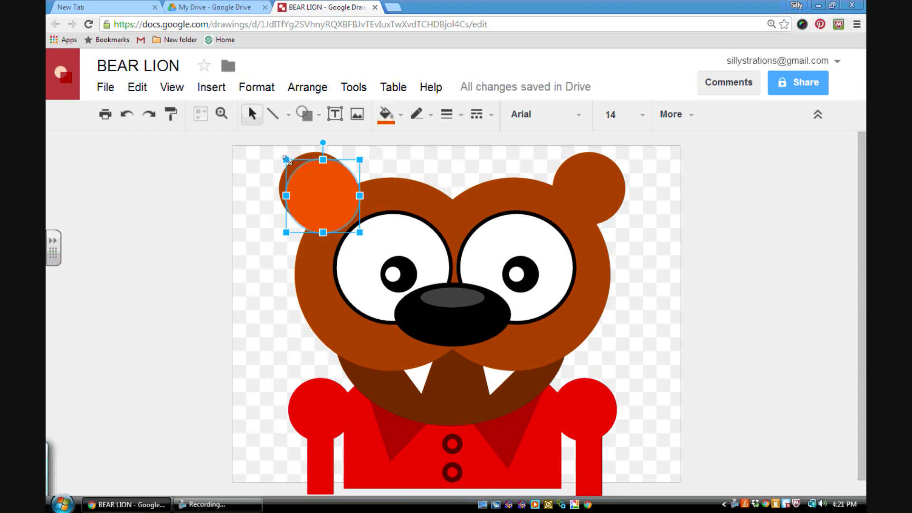
Shrink the orange circle so it fits inside the lower inner part of the left ear.
drag(286, 160, 298, 170)
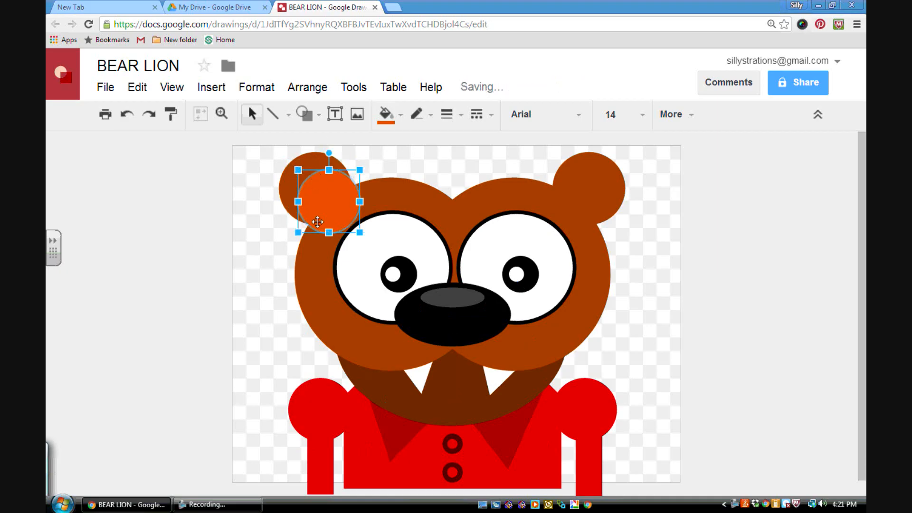
drag(298, 233, 302, 224)
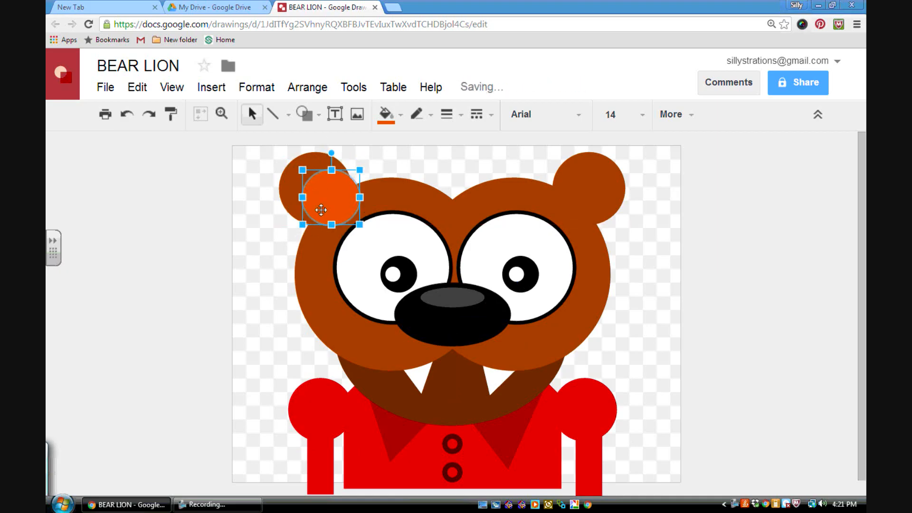
drag(360, 169, 351, 177)
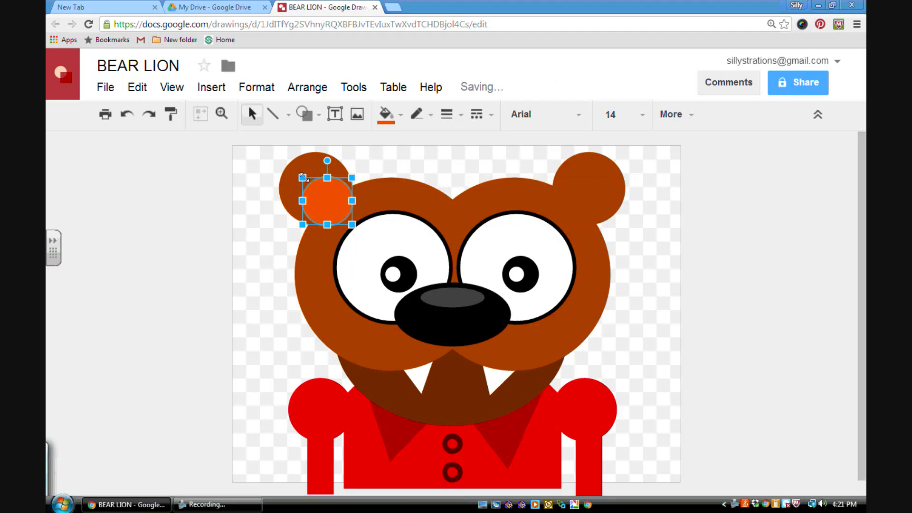
mouse_move(298, 169)
mouse_down()
mouse_move(284, 155)
mouse_move(295, 169)
mouse_up()
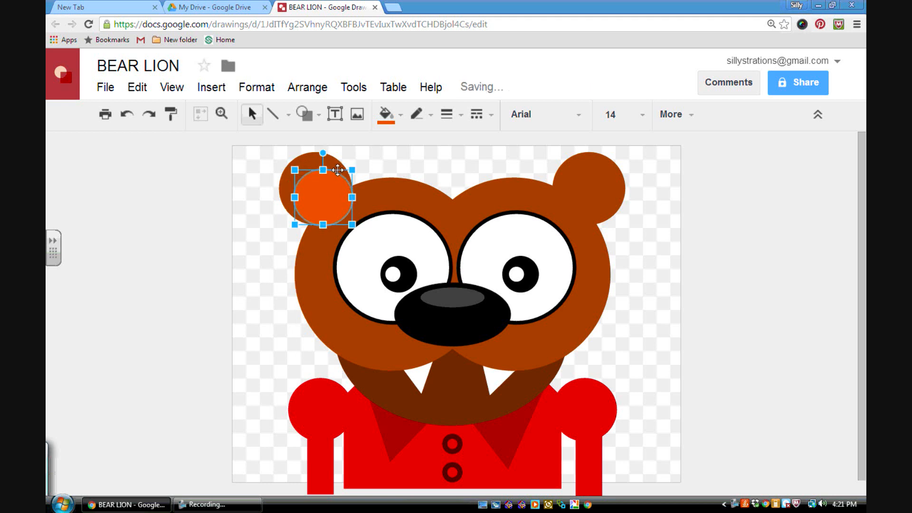
Send the orange circle to the back, followed by the brown left ear, so the orange sits between the ear and the head.
click(305, 166)
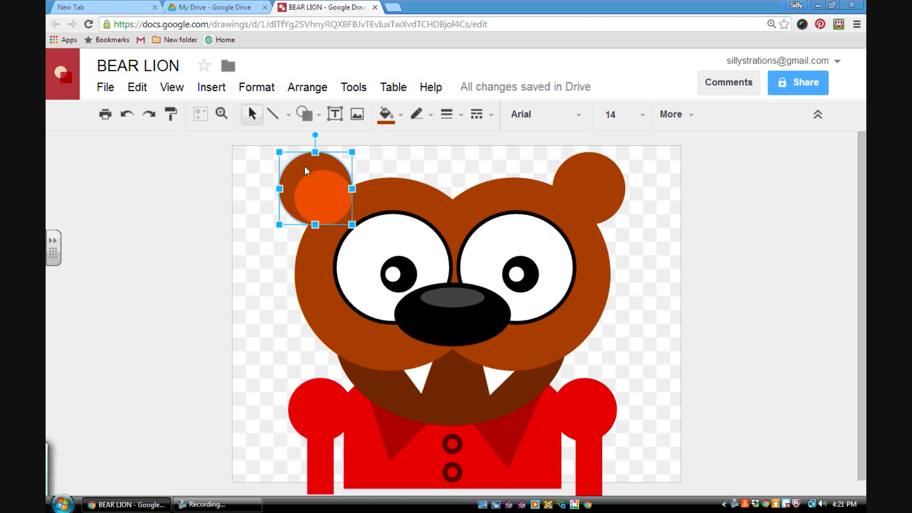
click(319, 198)
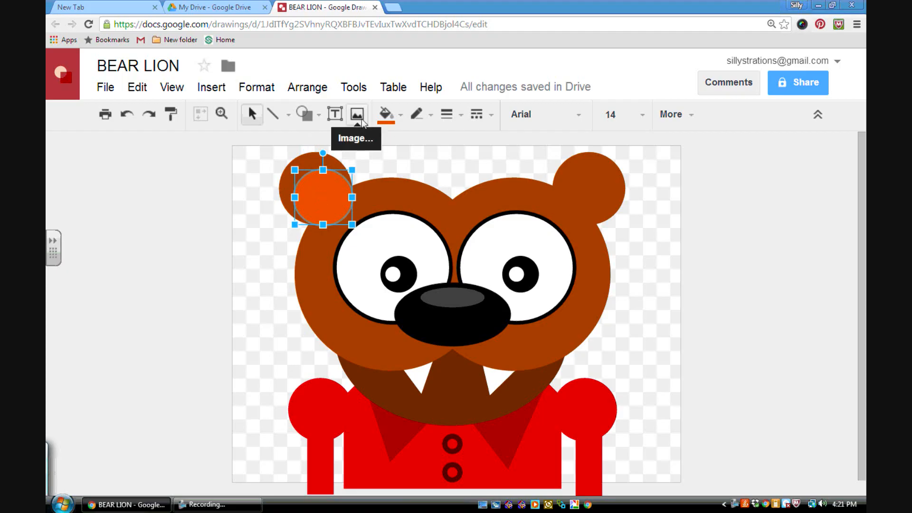
click(320, 90)
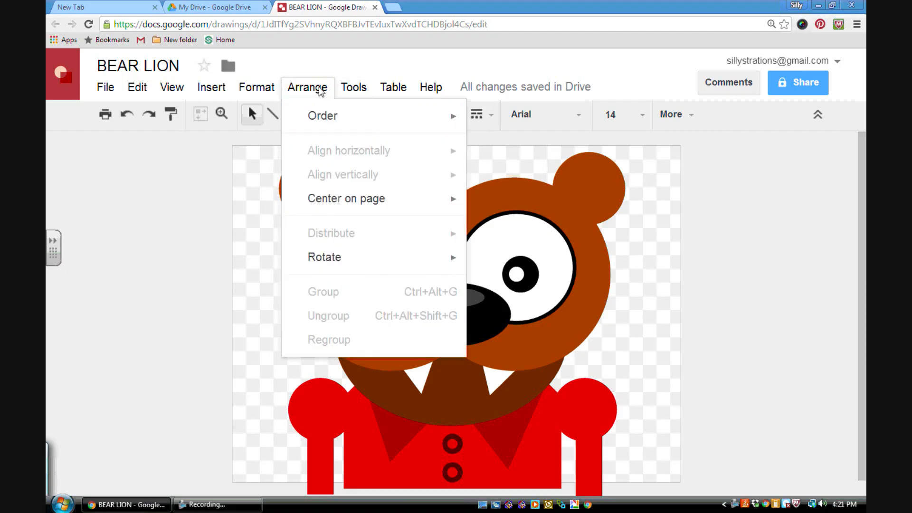
mouse_move(338, 115)
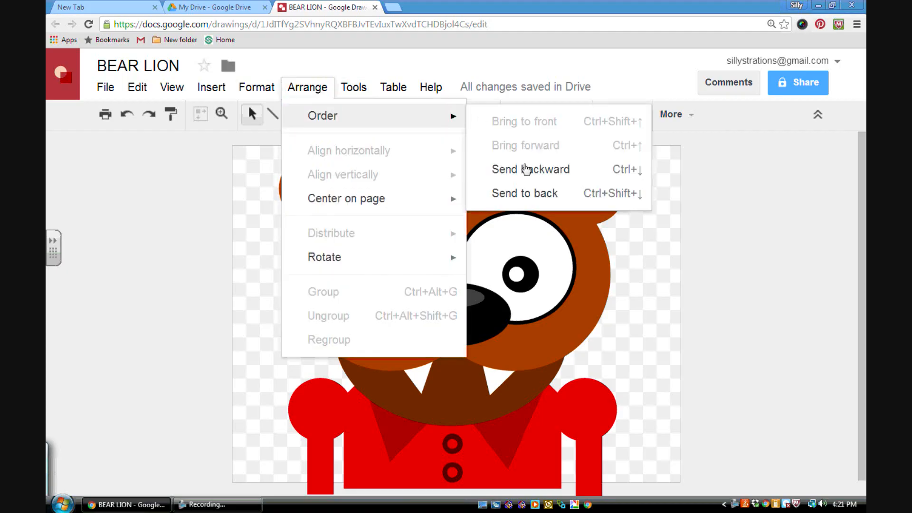
click(531, 192)
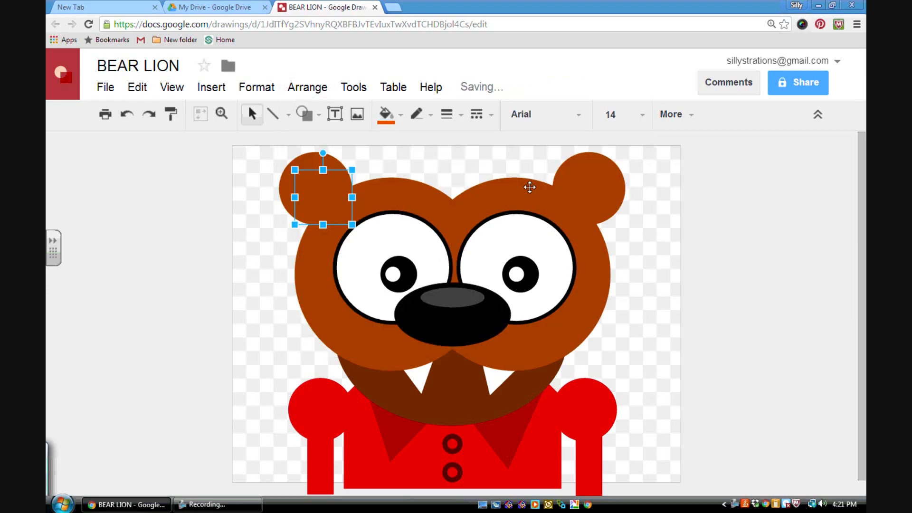
click(336, 164)
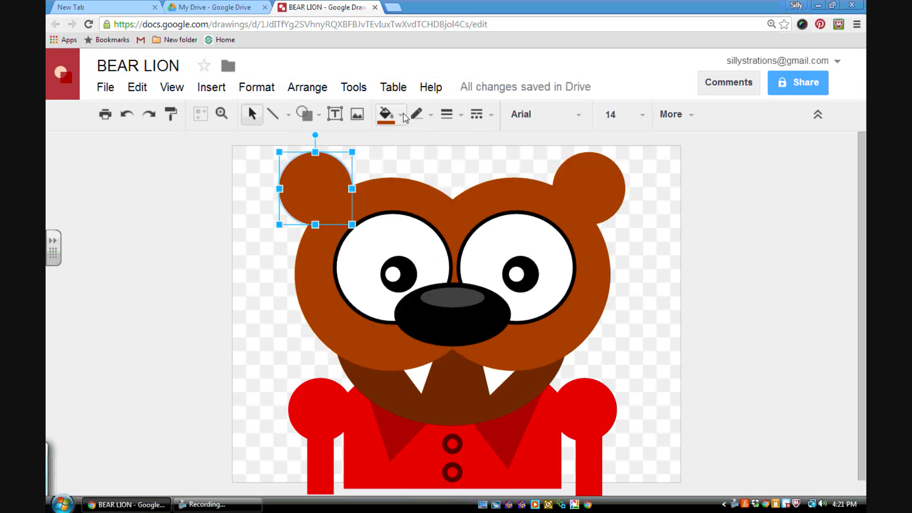
click(307, 87)
mouse_move(338, 115)
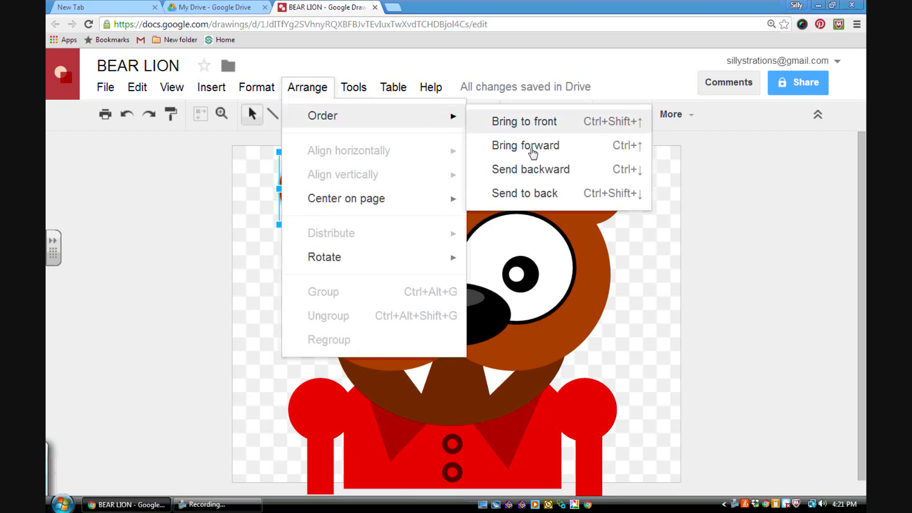
click(534, 193)
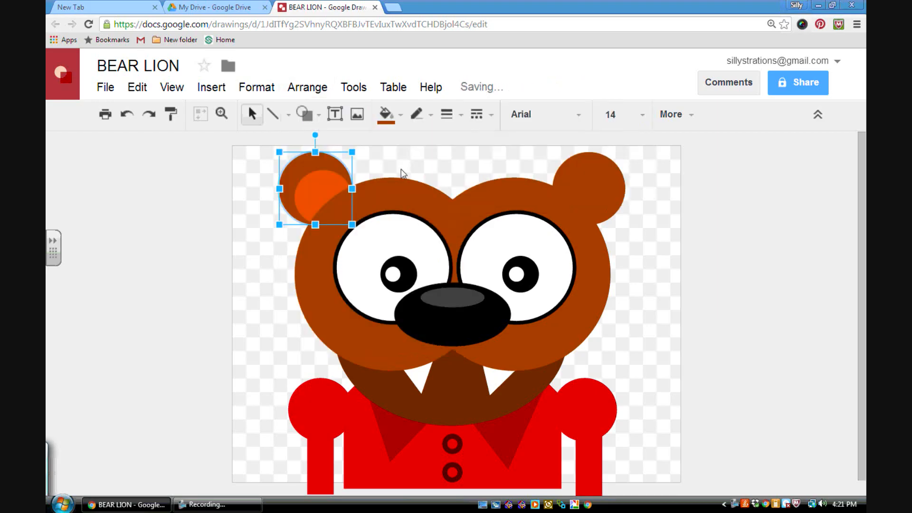
Resize the orange inner-ear circle into a nearly round shape that leaves a thin brown rim around it.
click(317, 196)
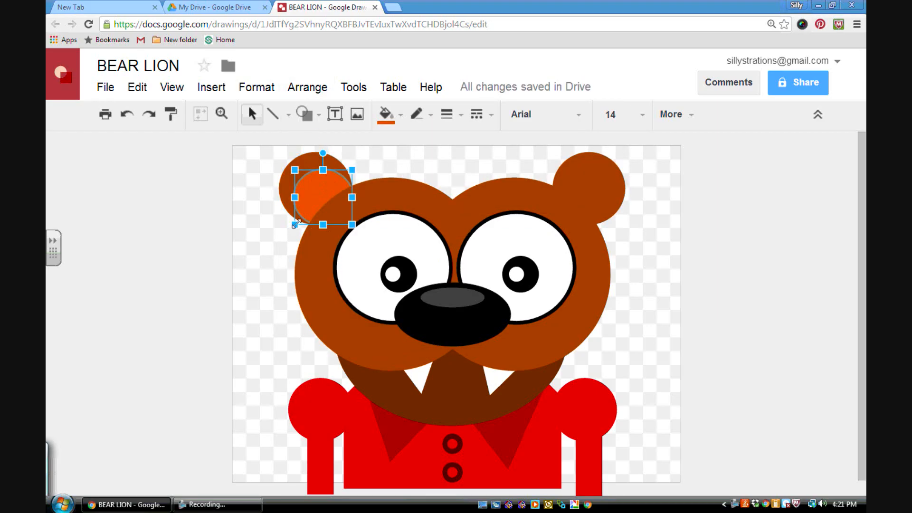
drag(292, 223, 305, 219)
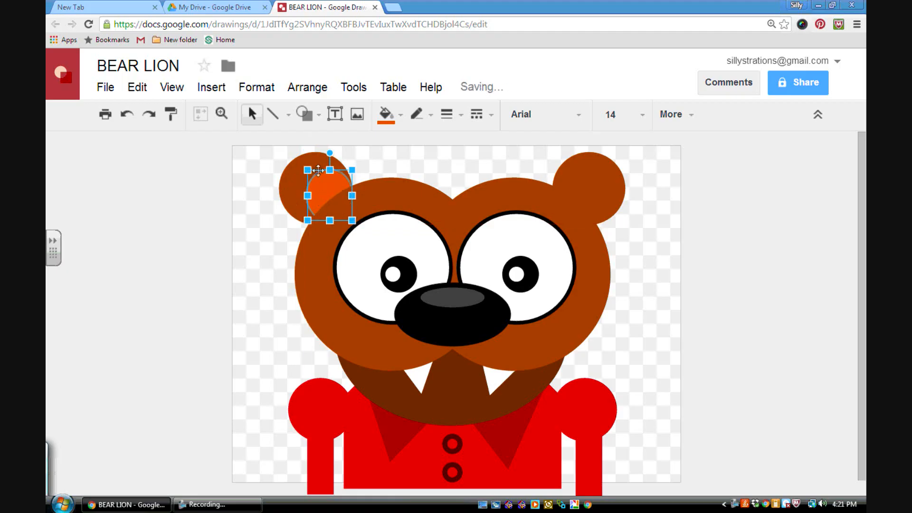
drag(307, 169, 344, 173)
click(376, 169)
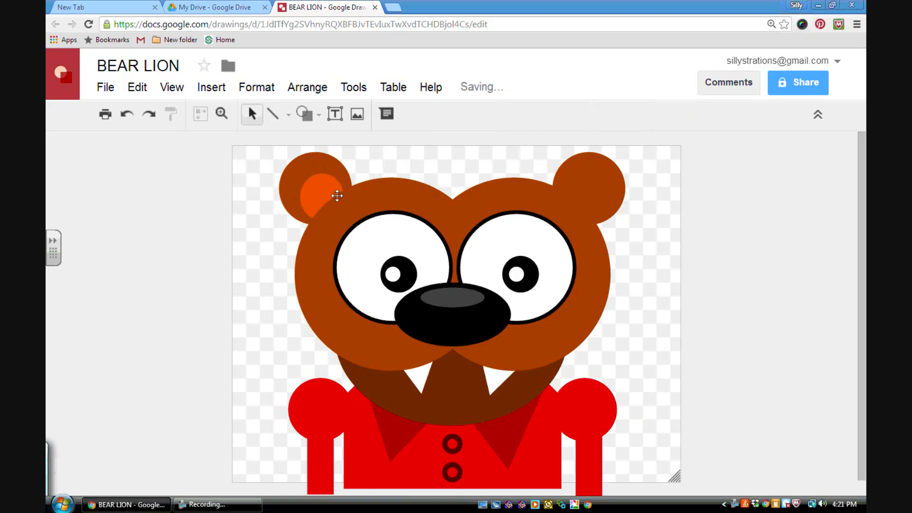
click(327, 191)
drag(321, 219, 288, 195)
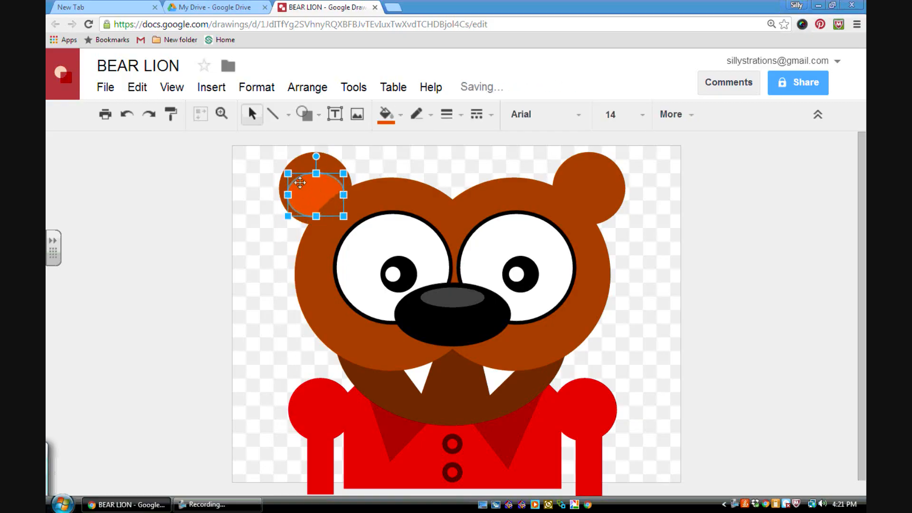
drag(316, 169, 323, 166)
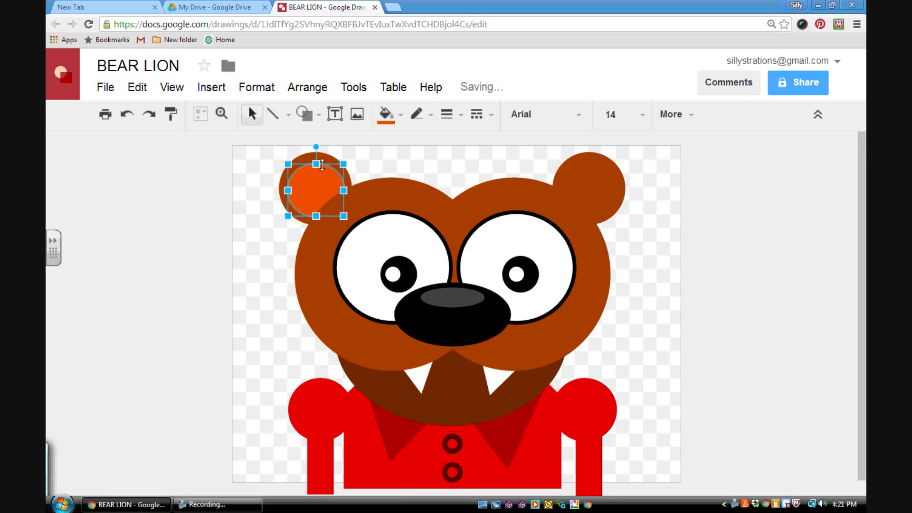
click(372, 167)
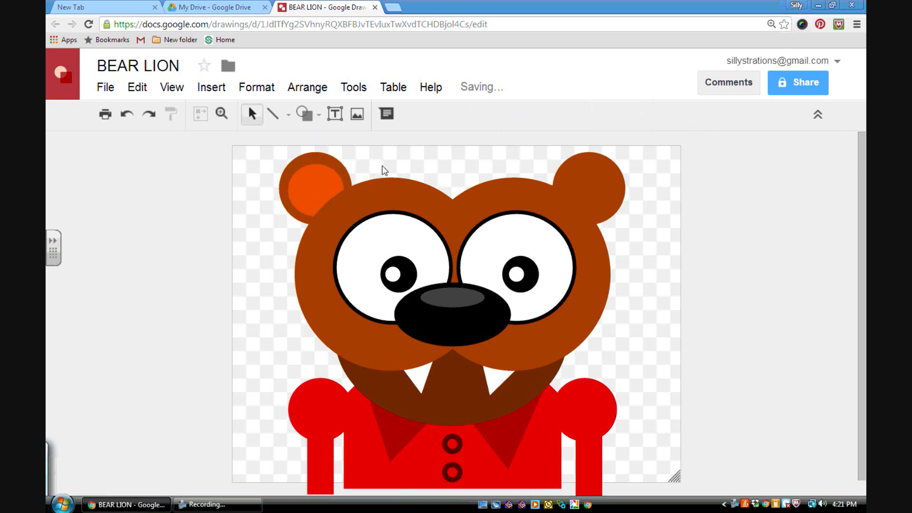
Shift the orange inner-ear circle slightly toward the head and make it a little smaller within the left ear.
drag(321, 185, 325, 187)
click(407, 166)
click(328, 176)
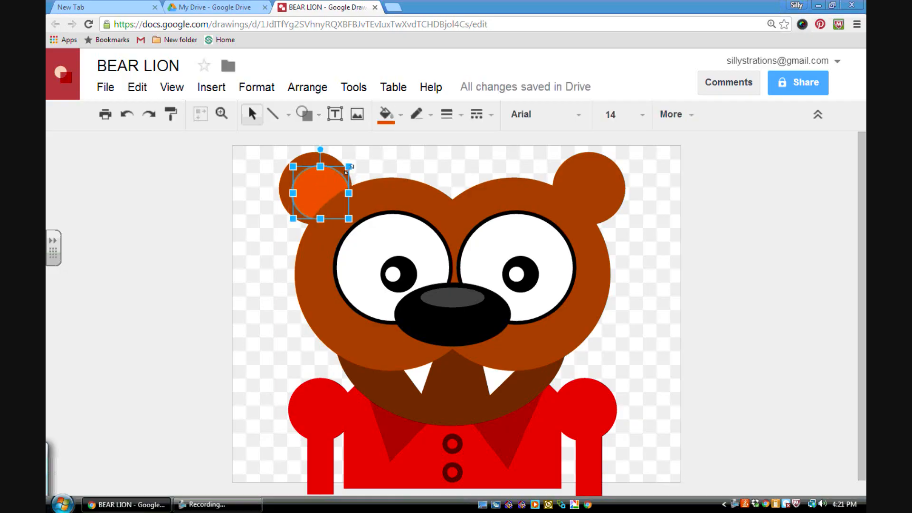
drag(349, 166, 343, 172)
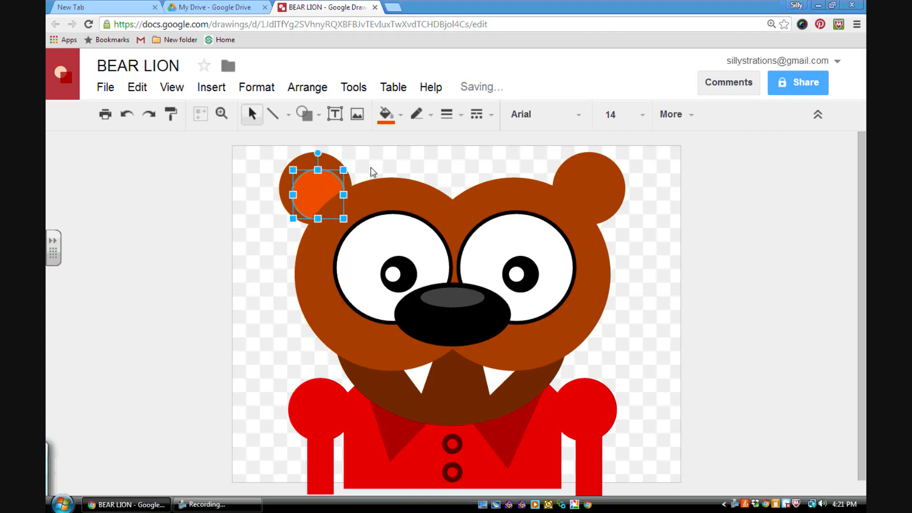
click(384, 169)
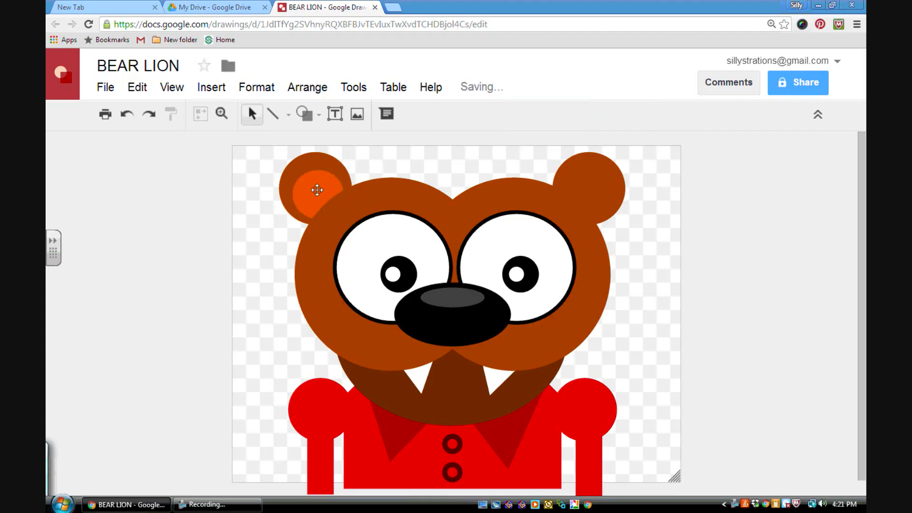
click(317, 191)
click(378, 159)
Duplicate the orange inner-ear circle and place the copy inside the right ear.
click(327, 187)
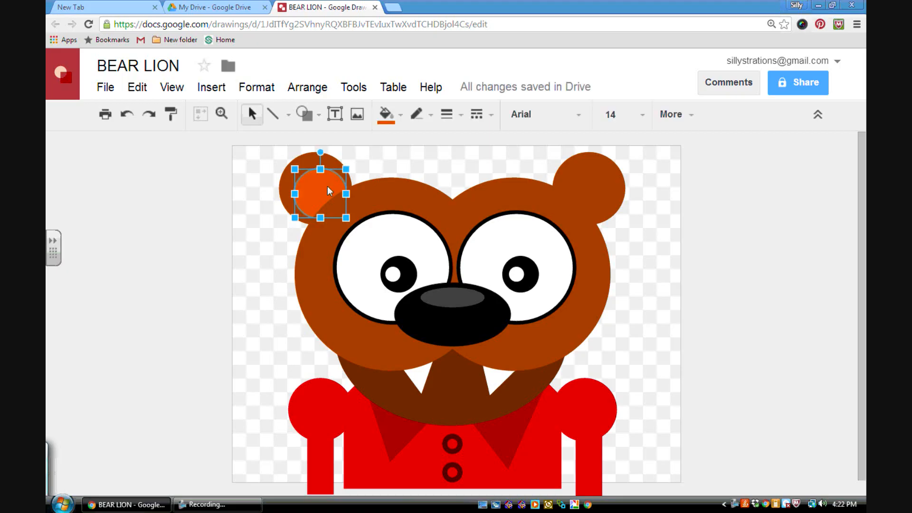
key(ctrl+d)
drag(338, 195, 592, 189)
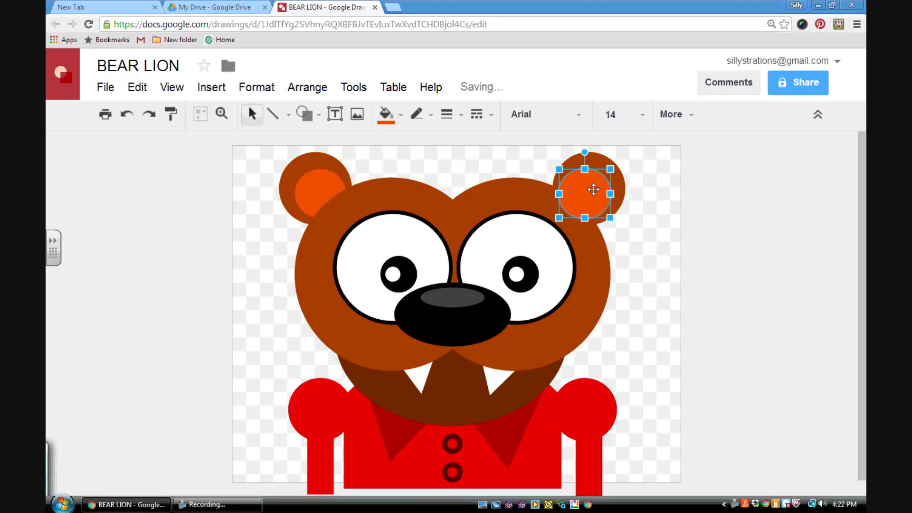
Send the brown right ear circle to the back, followed by its orange inner circle.
click(621, 179)
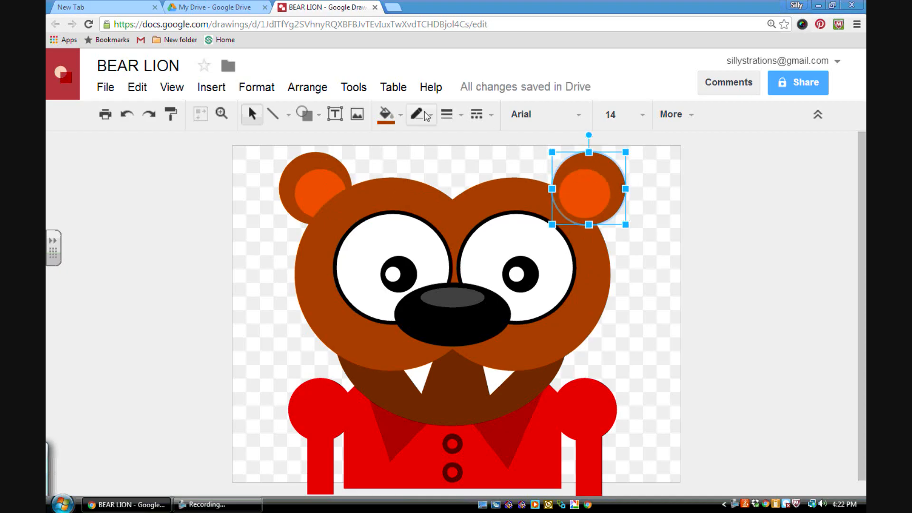
click(307, 87)
mouse_move(361, 116)
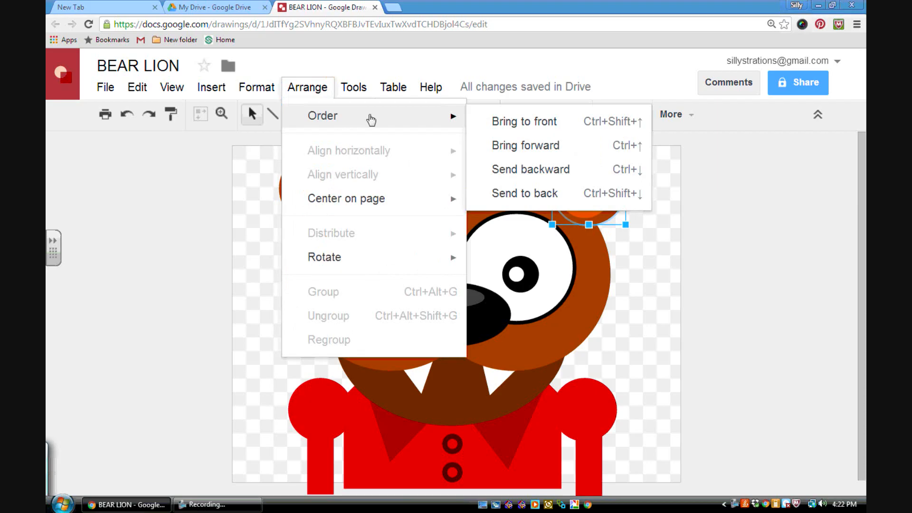
click(544, 194)
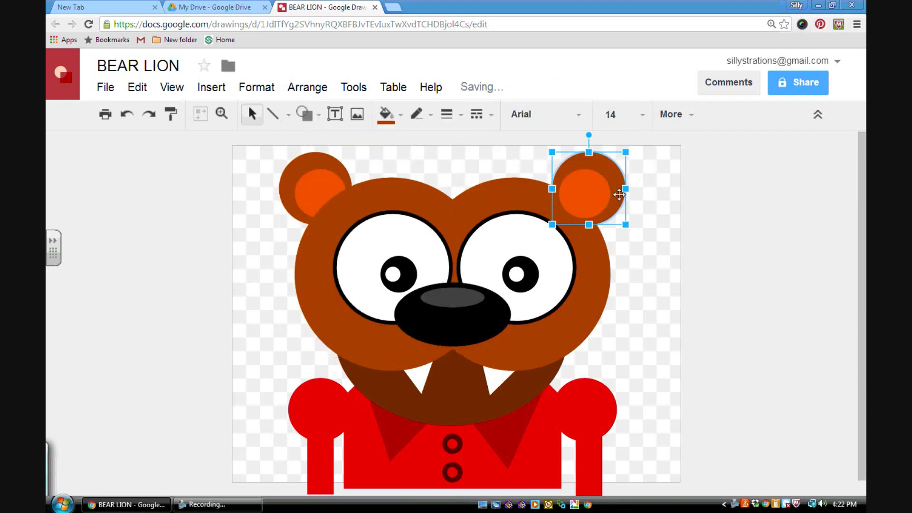
click(308, 87)
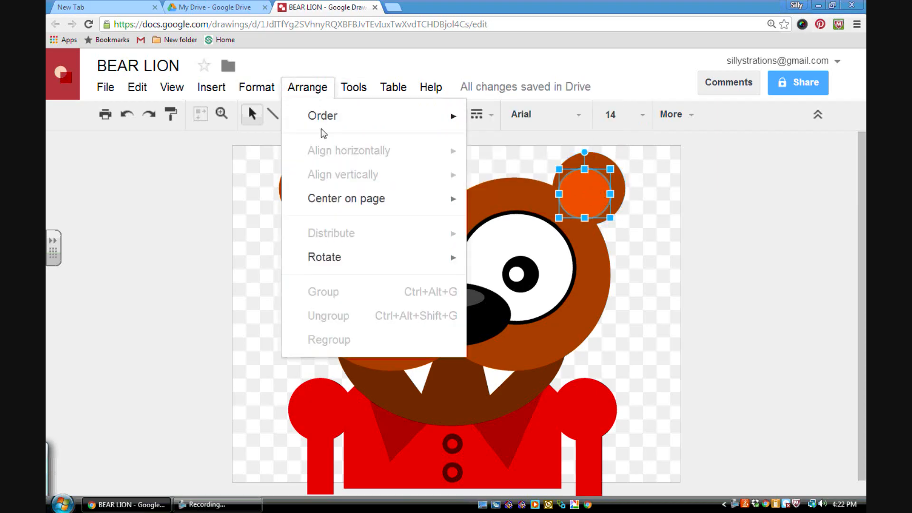
mouse_move(328, 117)
click(513, 193)
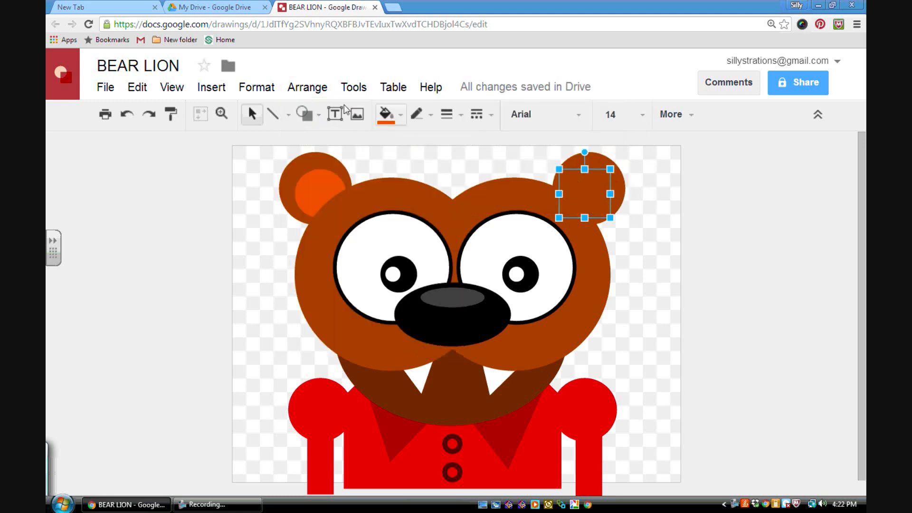
Bring the right orange inner-ear circle forward one level, placing it above the brown ear circle but behind the head.
click(307, 87)
mouse_move(332, 117)
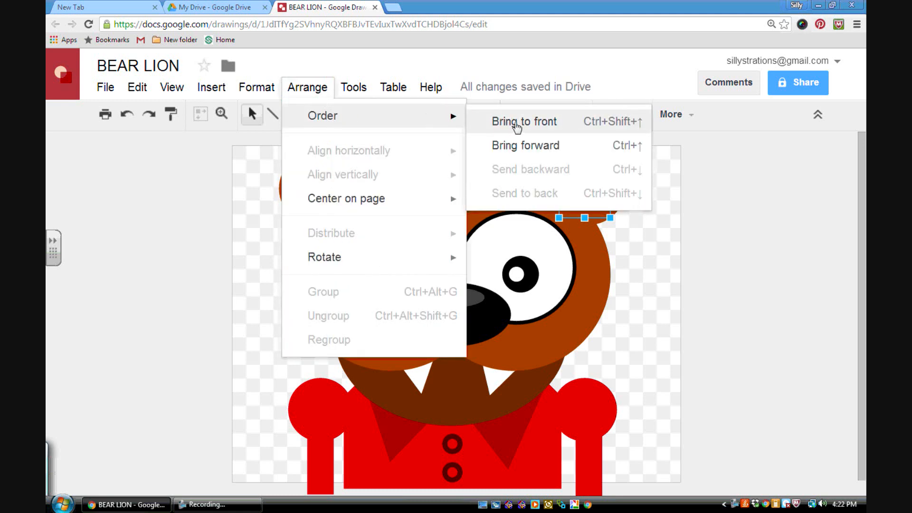
click(528, 144)
click(646, 192)
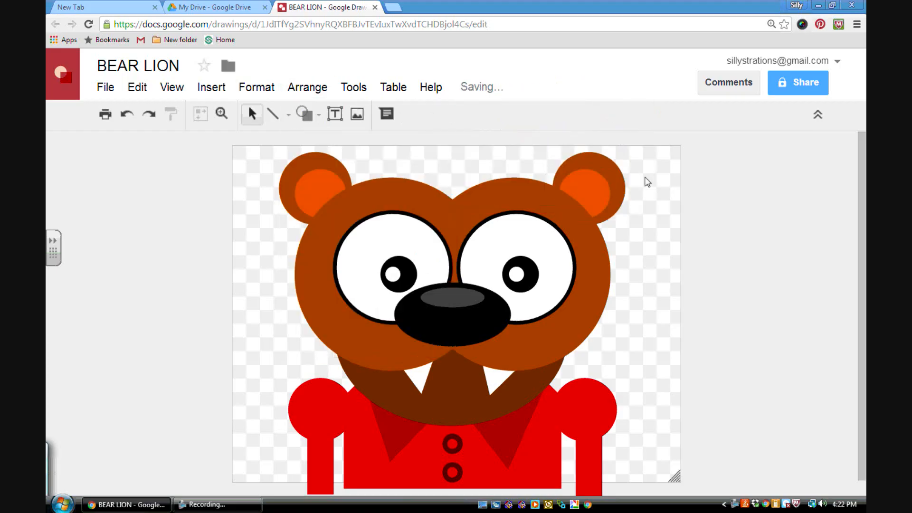
Widen the dark brown jaw ellipse on both sides and extend it upward until broad cheeks show evenly beyond the head.
click(432, 408)
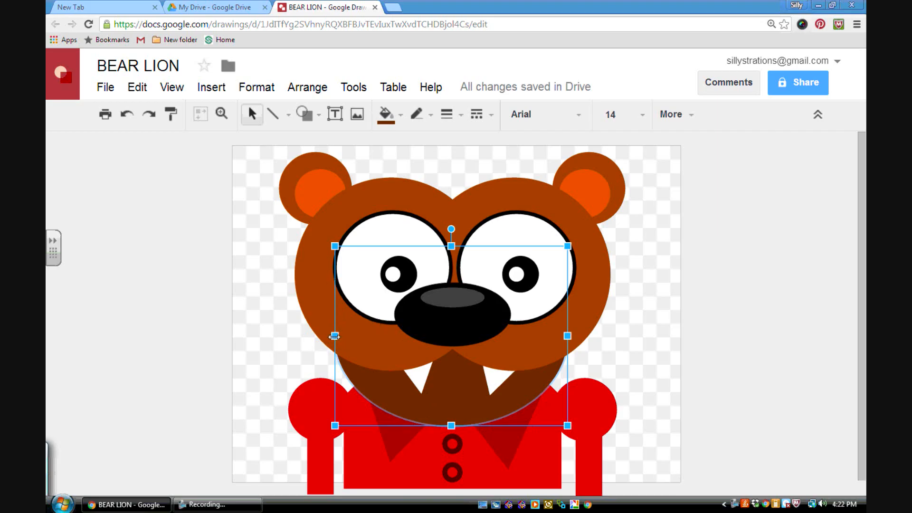
drag(334, 336, 301, 337)
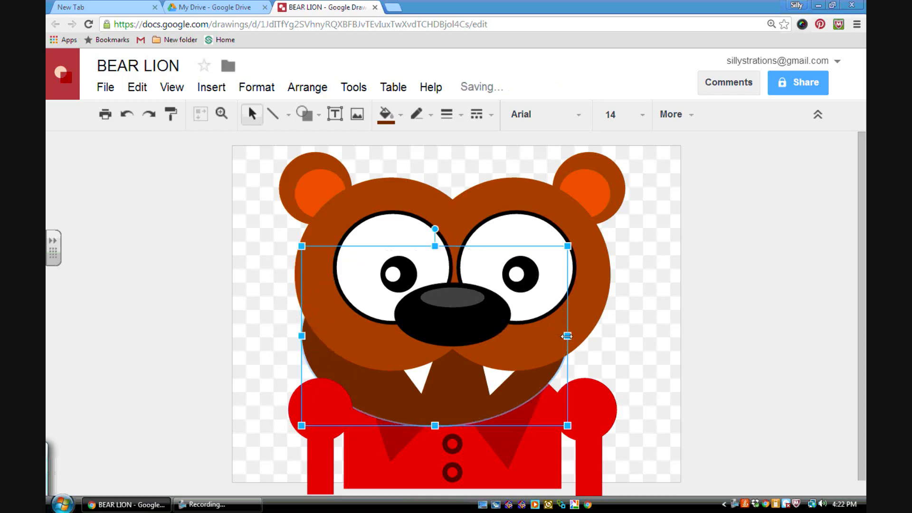
drag(567, 336, 606, 335)
drag(455, 245, 455, 211)
drag(302, 319, 288, 319)
drag(611, 320, 632, 318)
drag(289, 317, 269, 319)
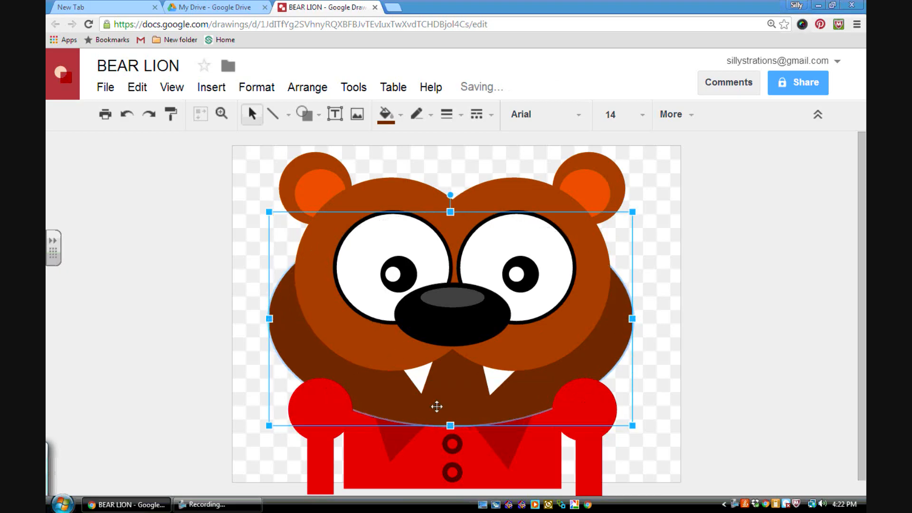
click(452, 432)
click(481, 402)
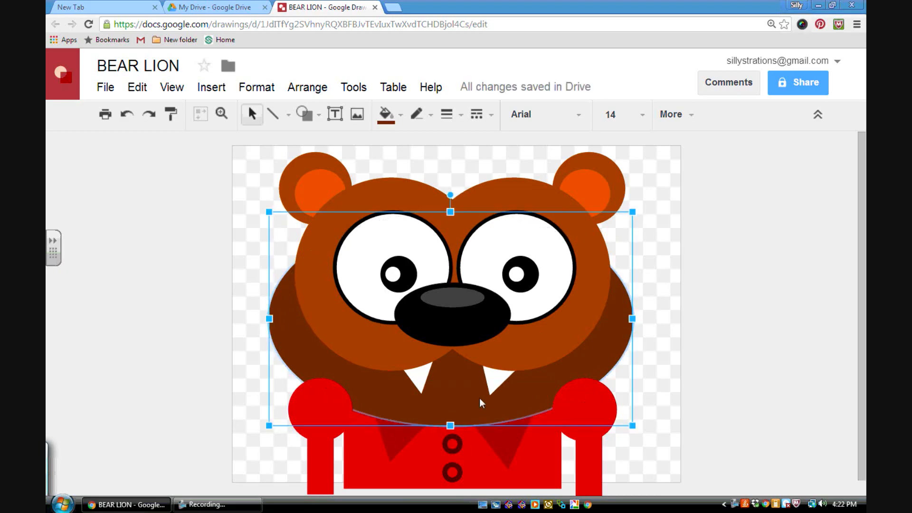
Spread the two white fangs apart by moving each one outward along the mouth edge.
click(425, 380)
drag(423, 378, 392, 378)
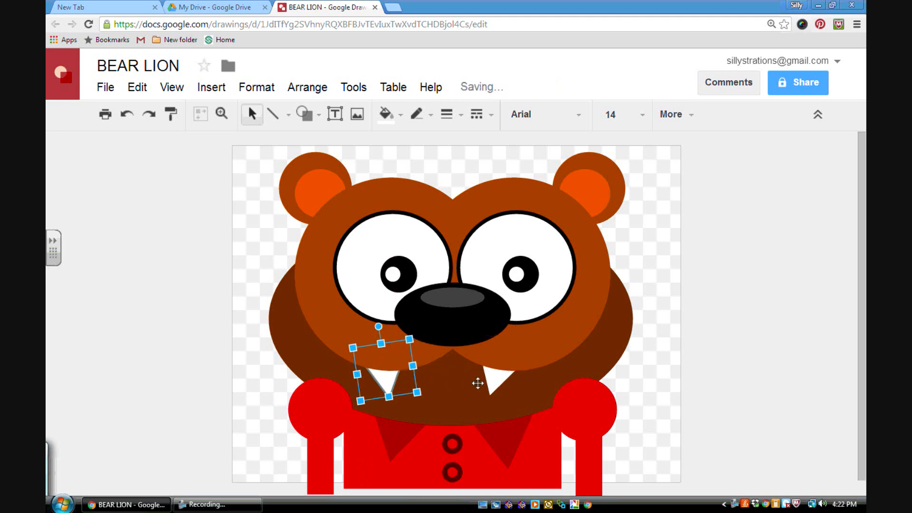
drag(478, 383, 502, 381)
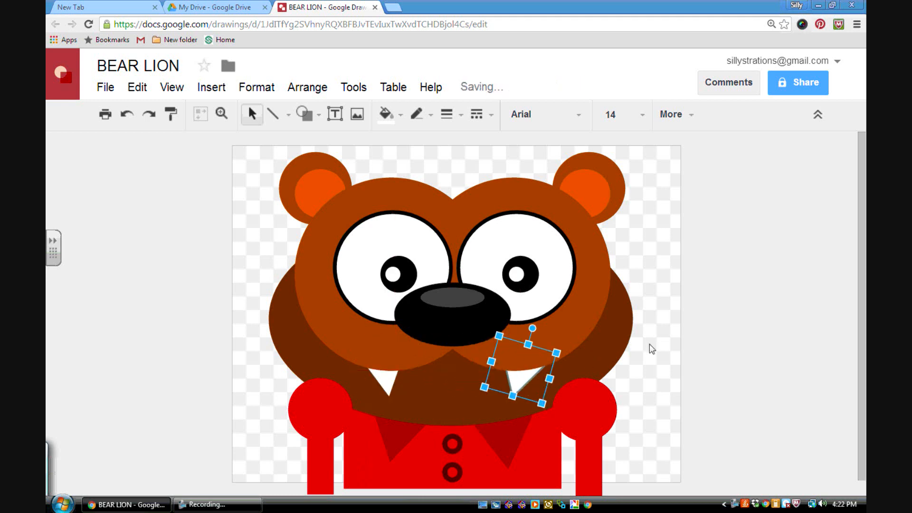
click(664, 352)
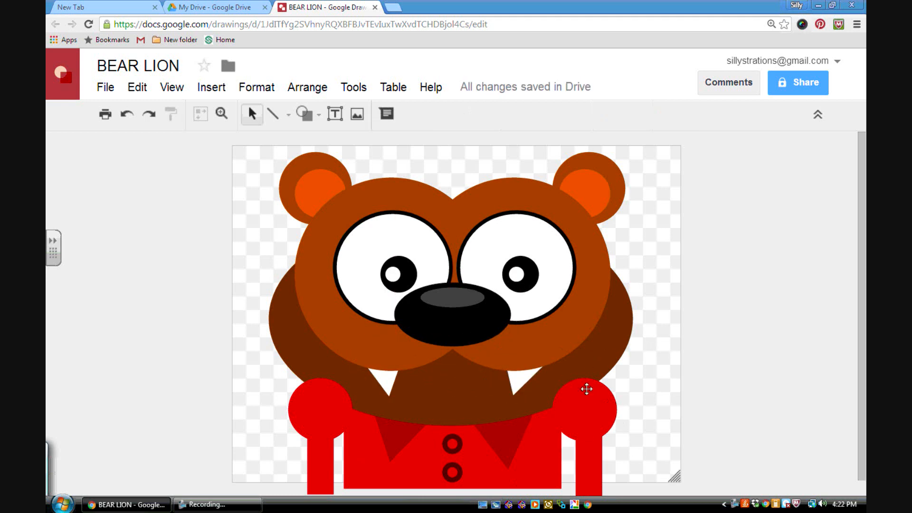
click(458, 400)
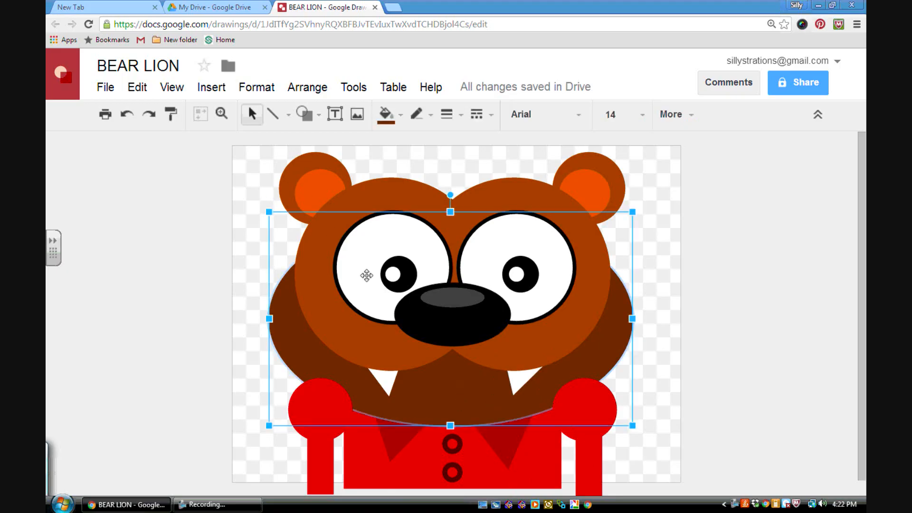
click(377, 356)
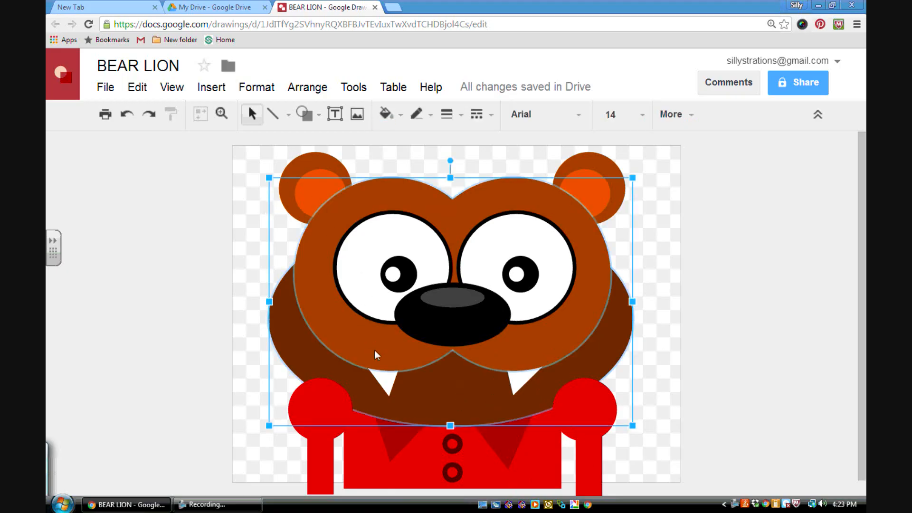
shift+click(321, 158)
shift+click(606, 165)
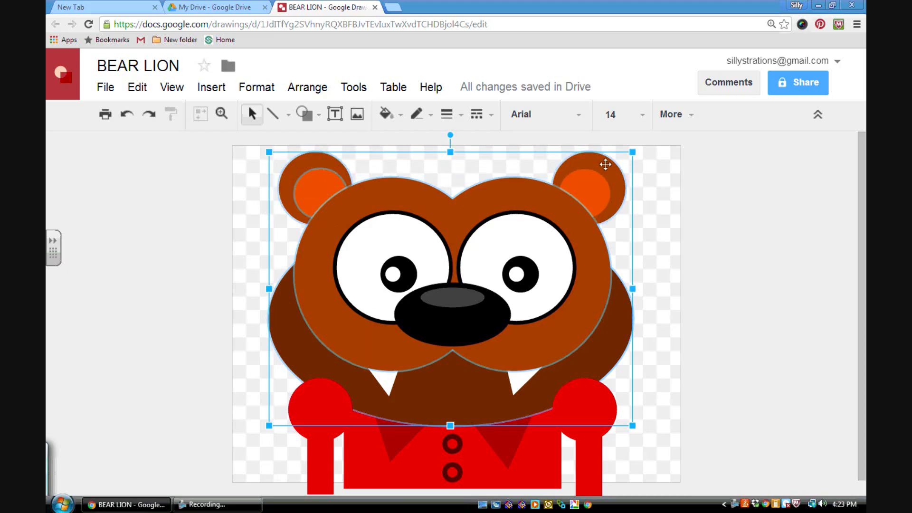
shift+click(622, 313)
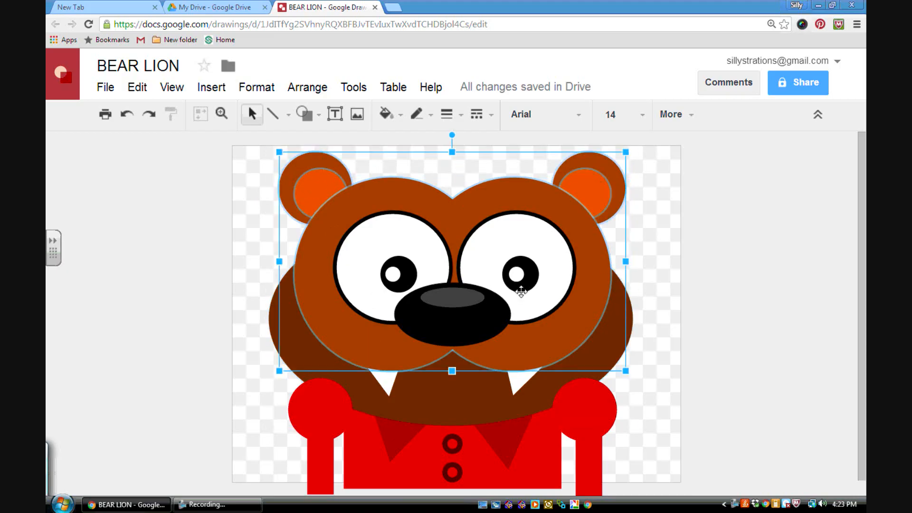
shift+click(519, 274)
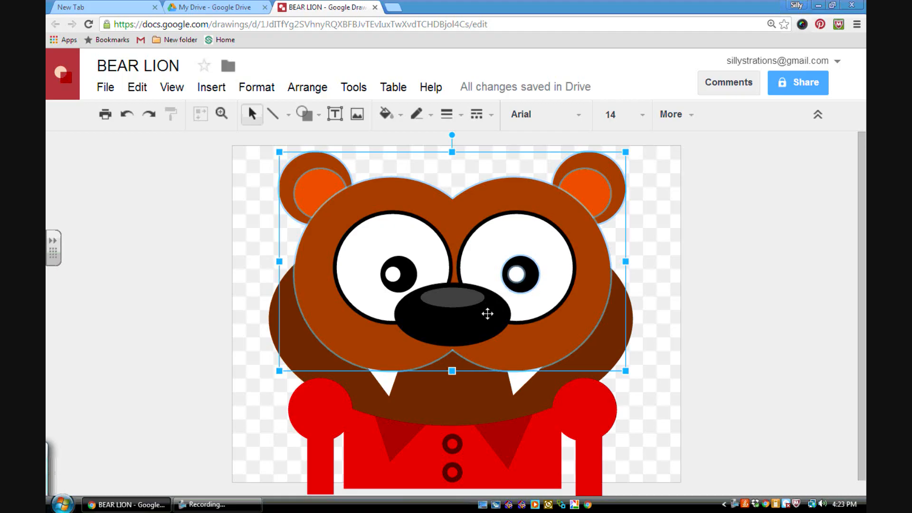
shift+click(452, 299)
shift+click(461, 326)
shift+click(387, 274)
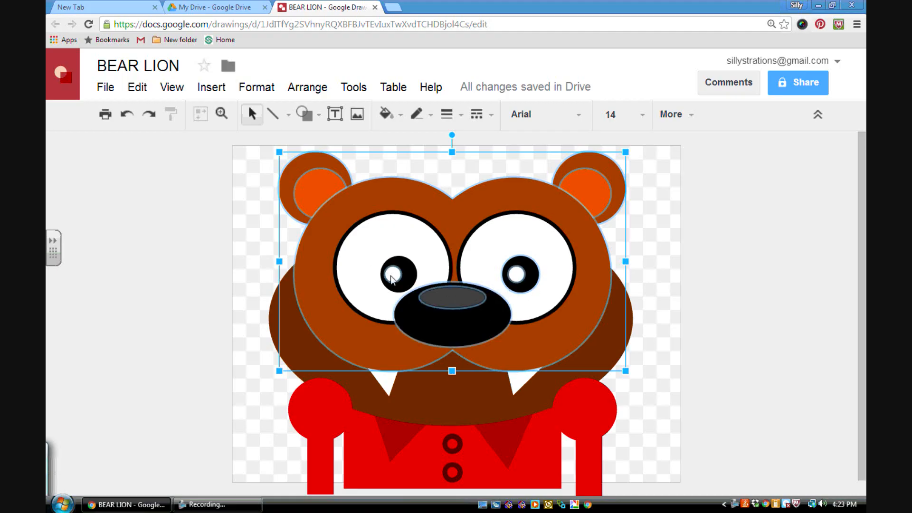
shift+click(416, 242)
shift+click(516, 245)
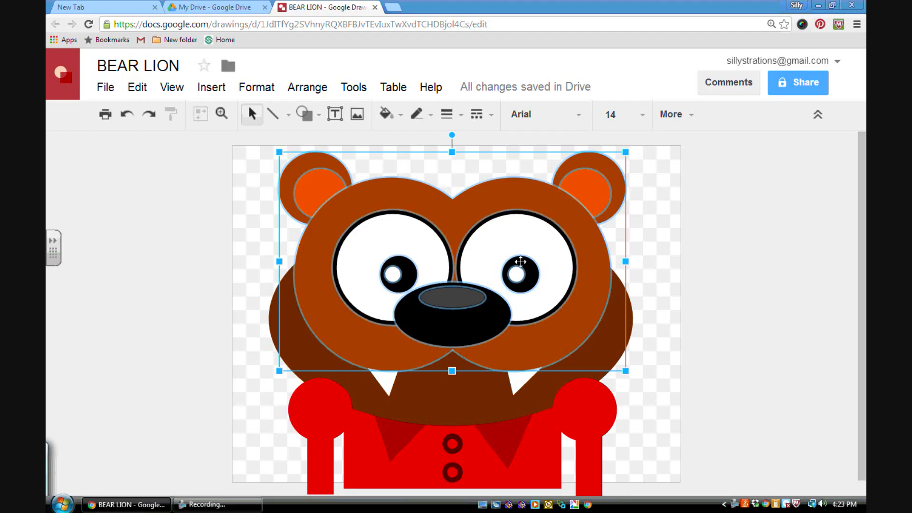
shift+click(389, 380)
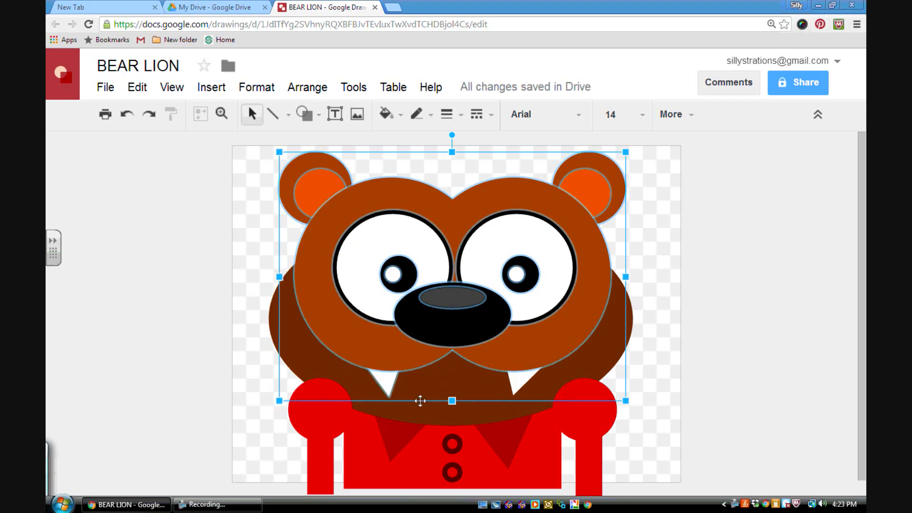
shift+click(444, 415)
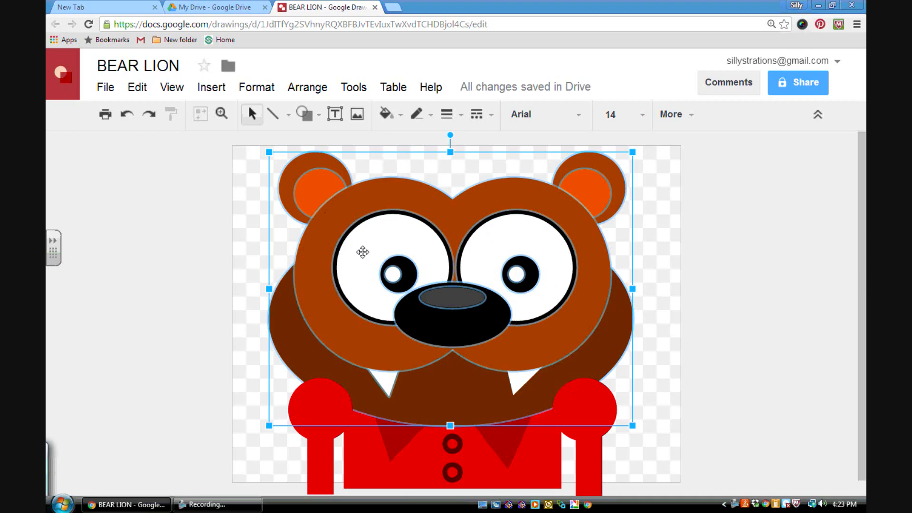
drag(363, 253, 371, 260)
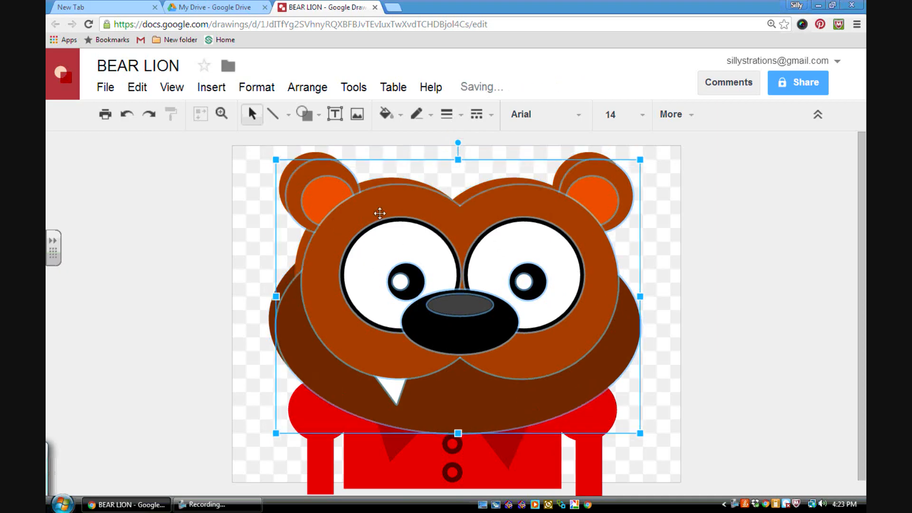
drag(404, 226, 144, 242)
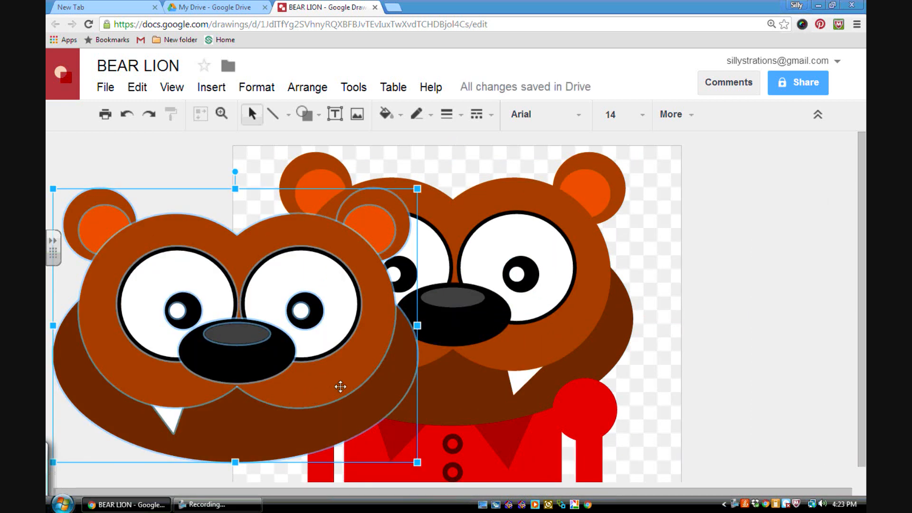
key(ctrl+z)
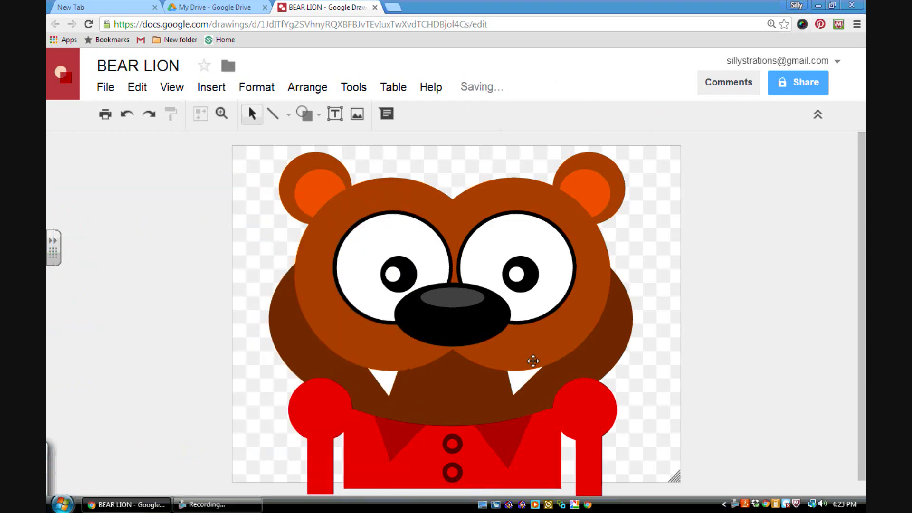
Duplicate all the head shapes together, including jaw, both fangs, nose, eyes and ears, and move the copy to the left of the original.
click(451, 413)
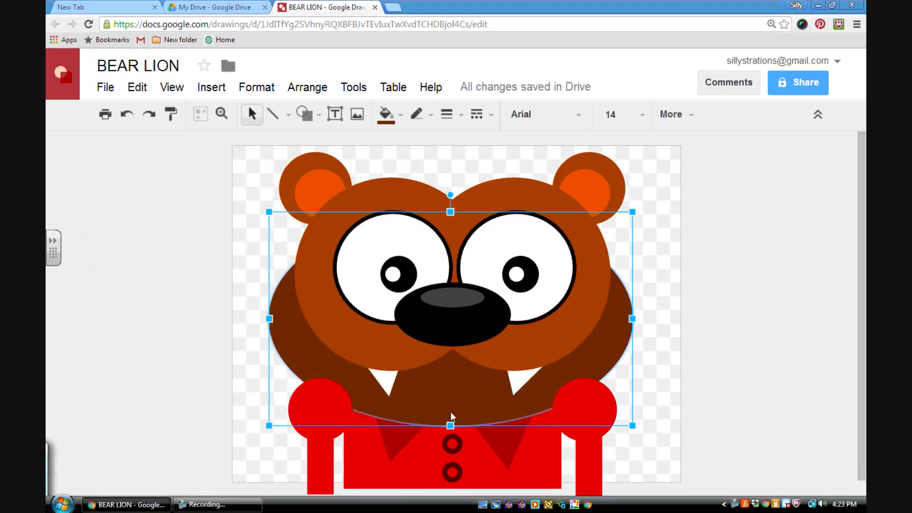
shift+click(512, 384)
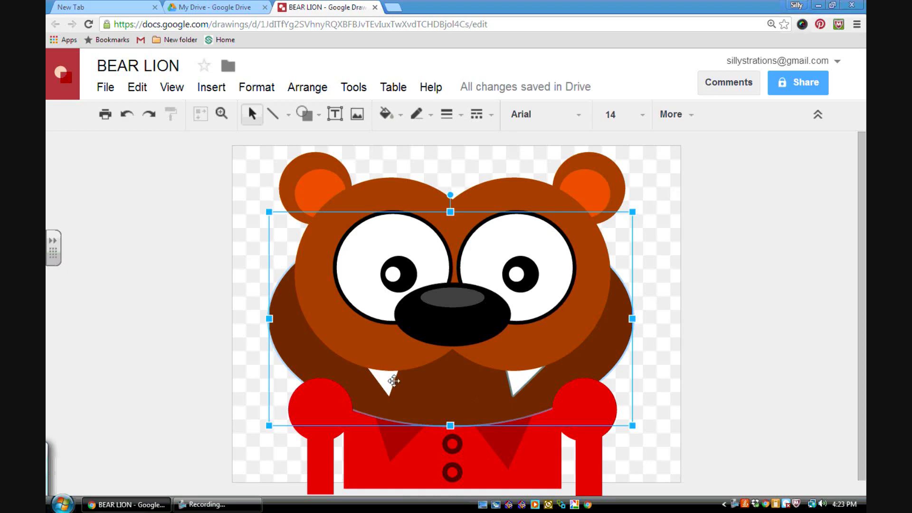
shift+click(394, 355)
shift+click(443, 335)
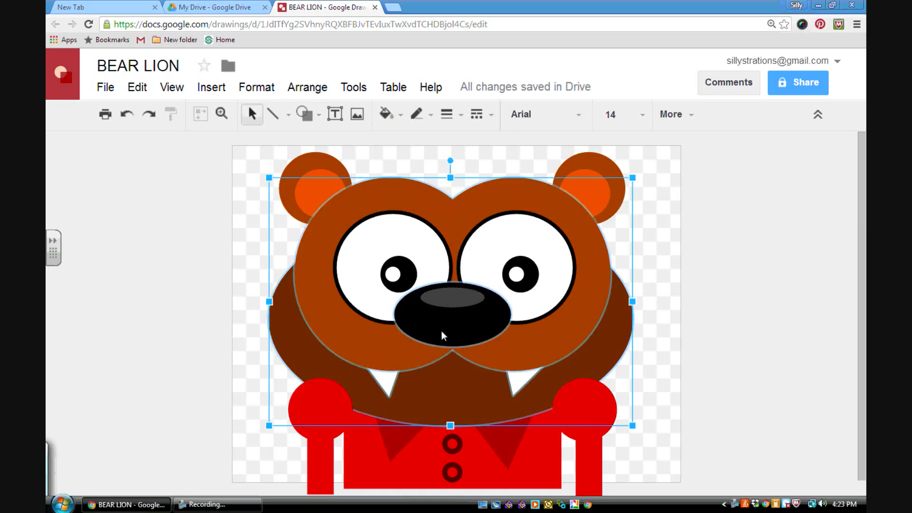
shift+click(452, 295)
shift+click(393, 275)
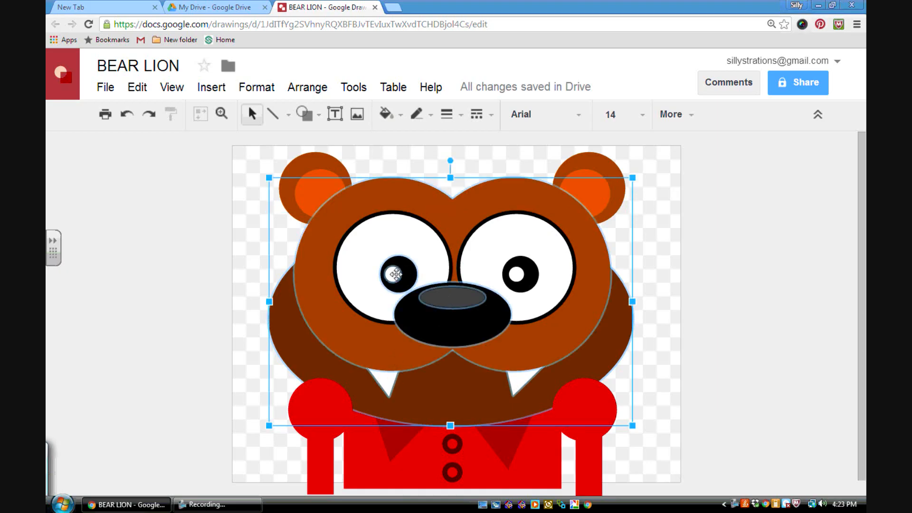
shift+click(400, 236)
shift+click(479, 259)
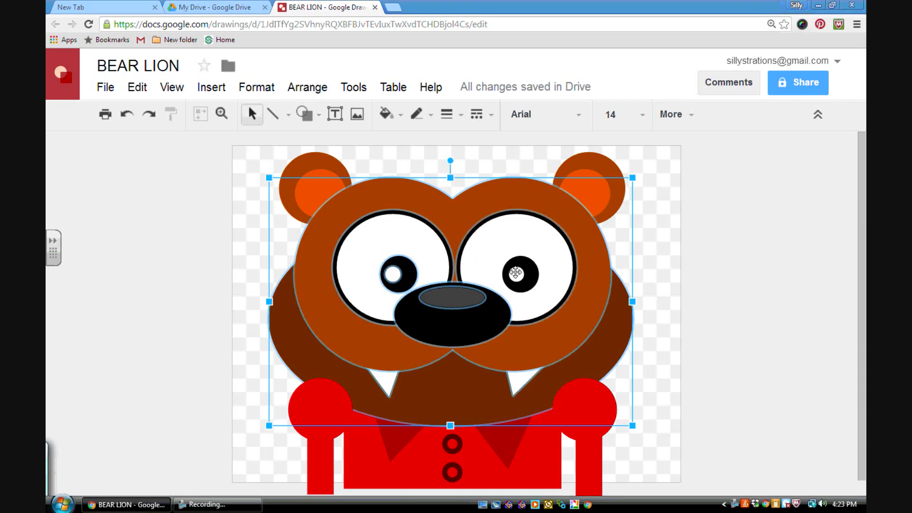
shift+click(517, 267)
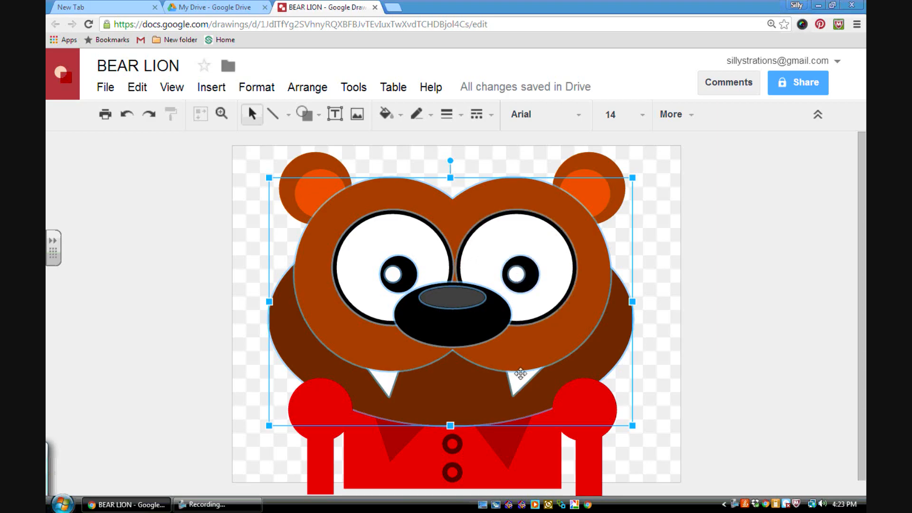
shift+click(318, 185)
shift+click(316, 162)
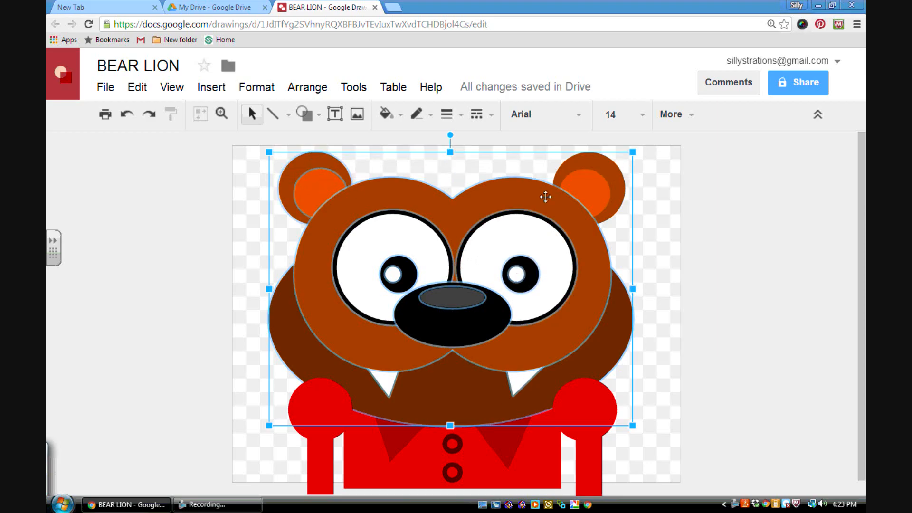
shift+click(585, 164)
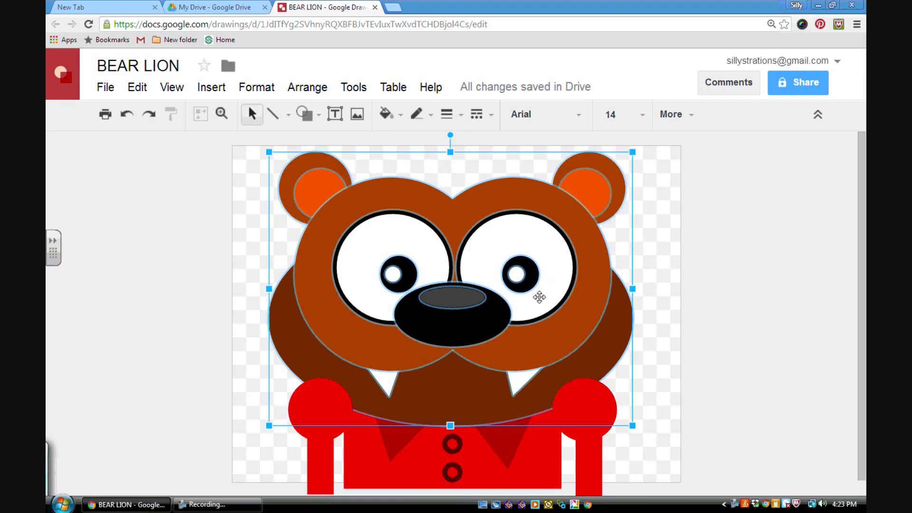
key(ctrl+d)
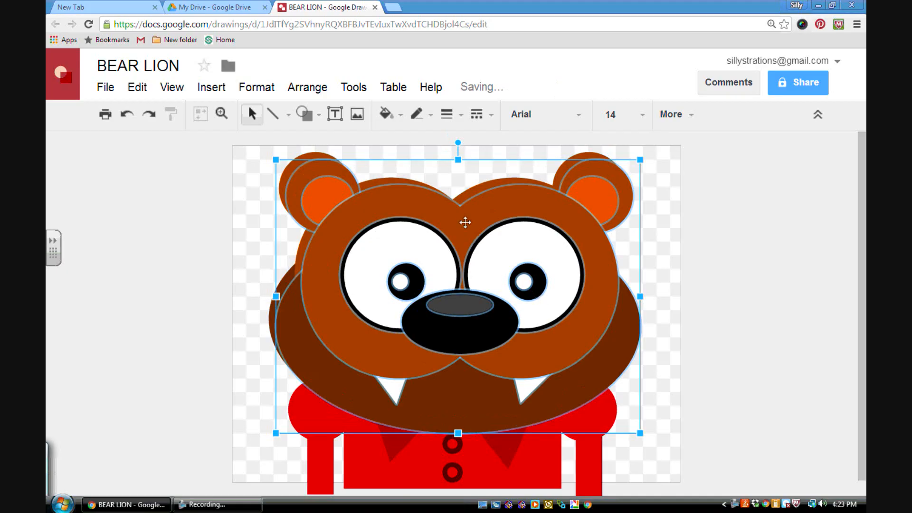
drag(466, 220, 282, 217)
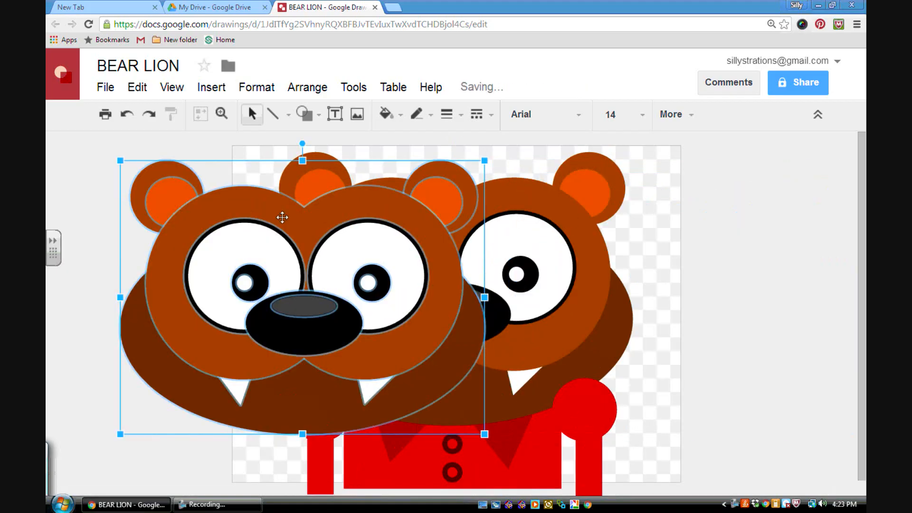
Group the duplicated head shapes and place the group, proportionally shrunk to about three quarters, over the canvas's right edge.
click(299, 89)
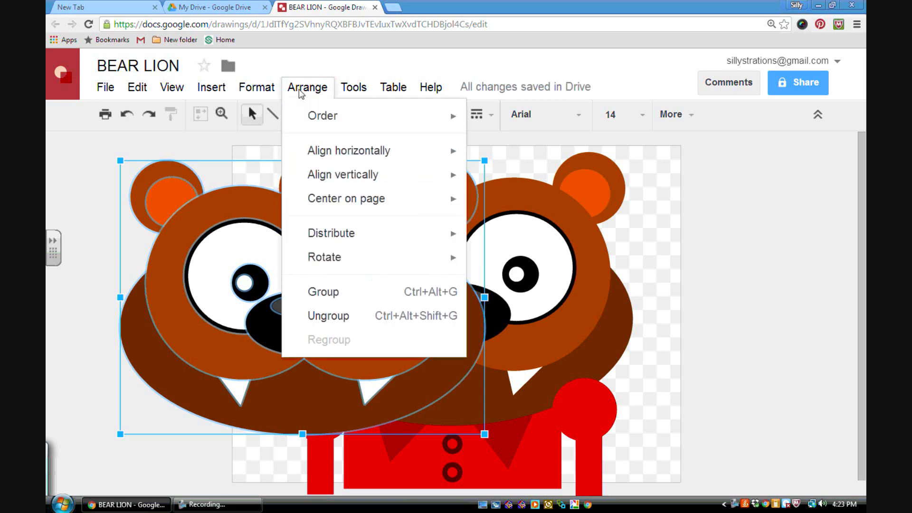
click(340, 297)
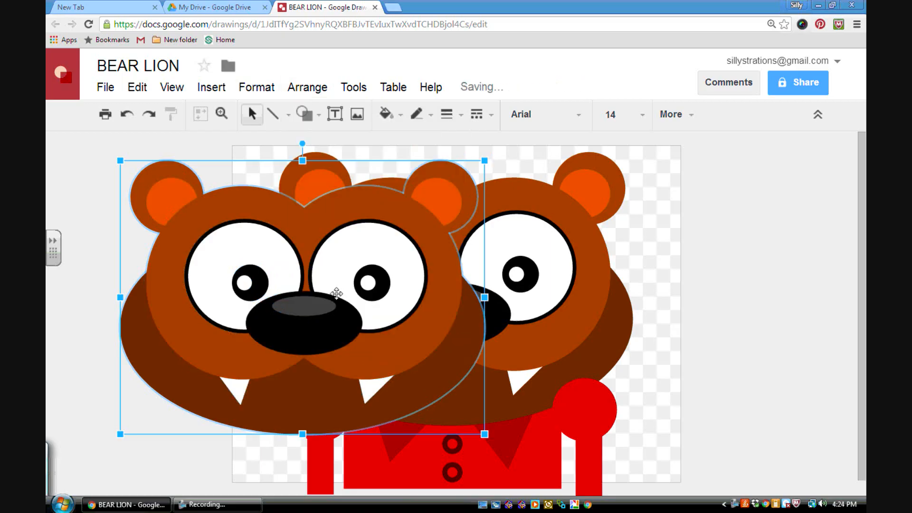
drag(305, 228, 643, 257)
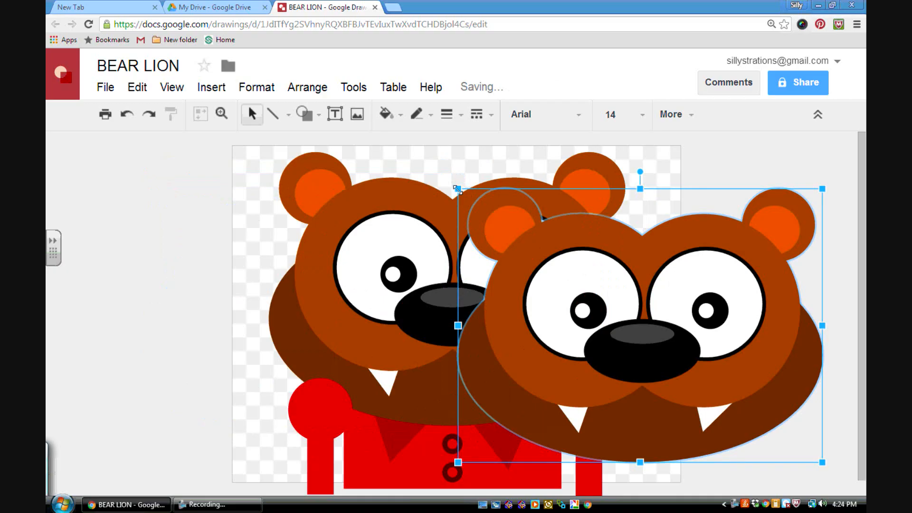
drag(458, 189, 545, 252)
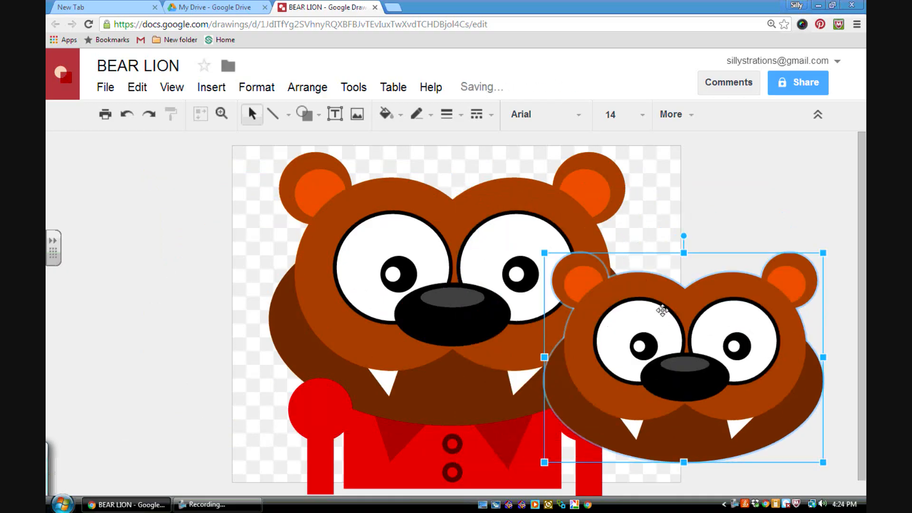
Shrink the grouped head copy proportionally a little more and move it beyond the canvas's left edge, clear of the original head.
drag(668, 304, 699, 244)
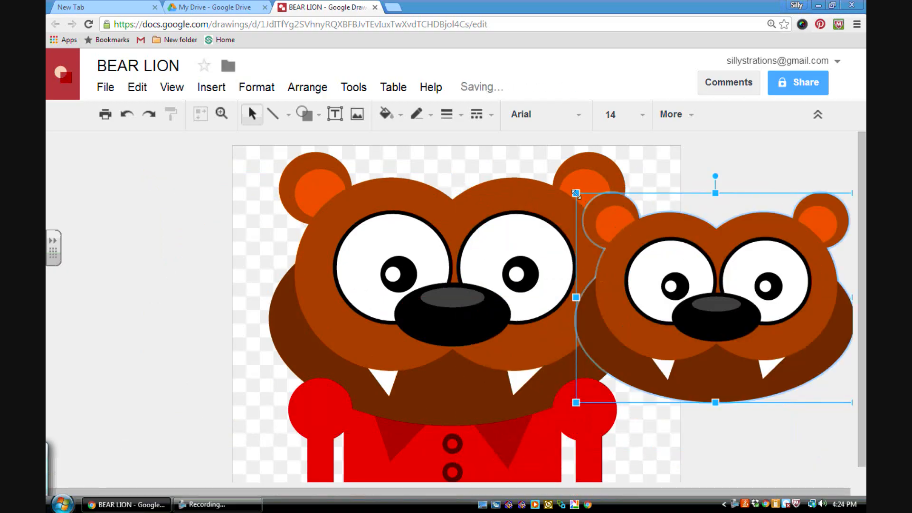
drag(576, 193, 612, 221)
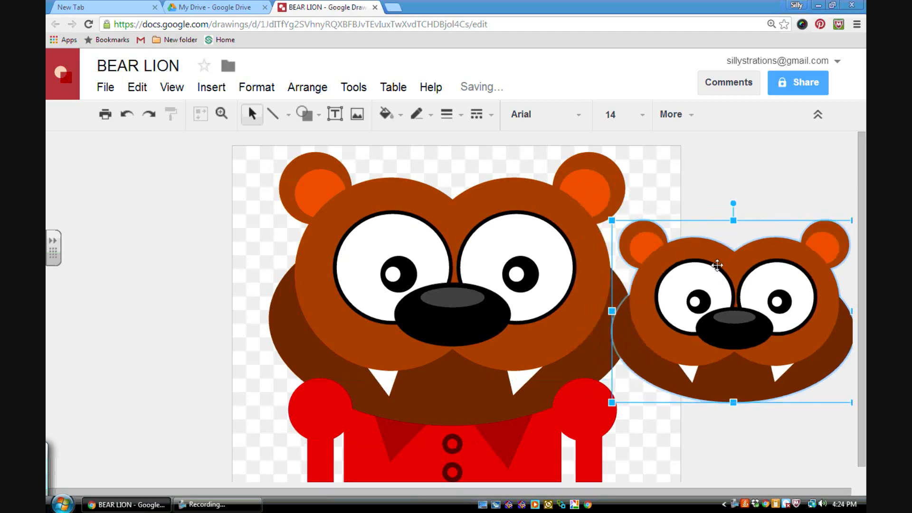
drag(717, 265, 422, 257)
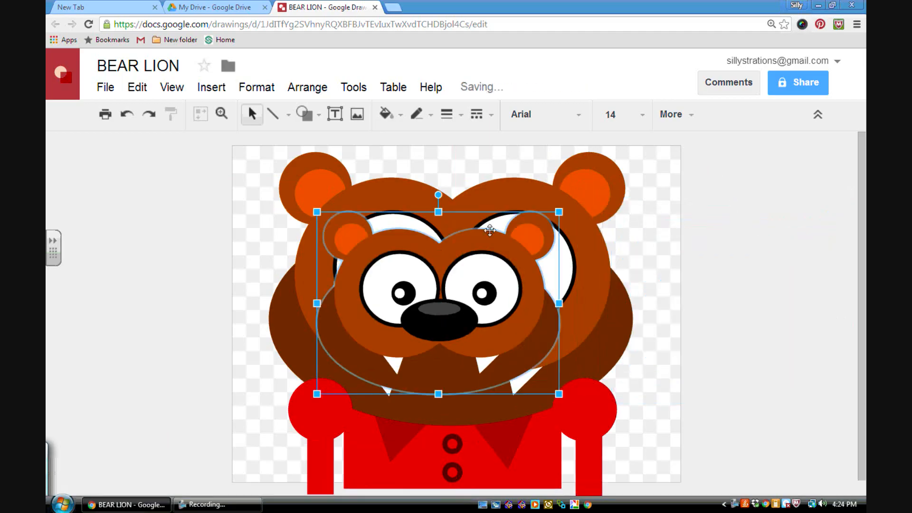
click(499, 199)
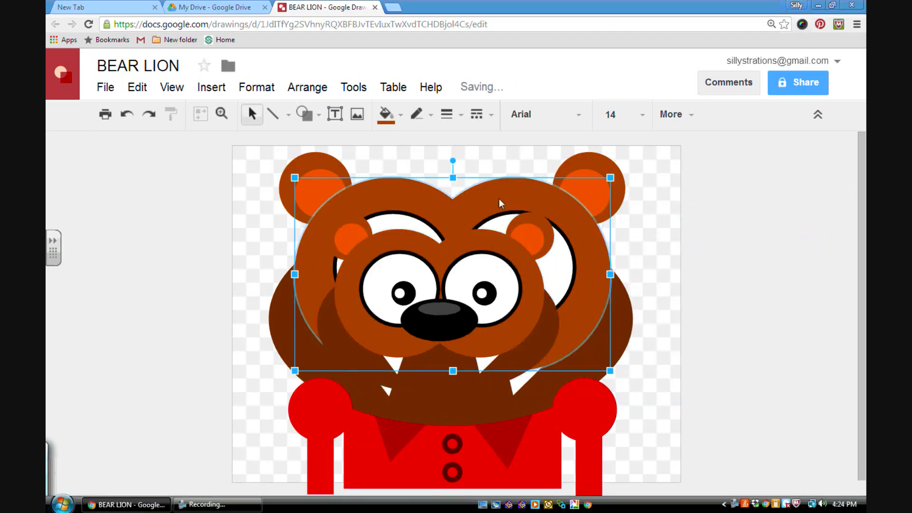
click(434, 269)
drag(434, 270, 125, 246)
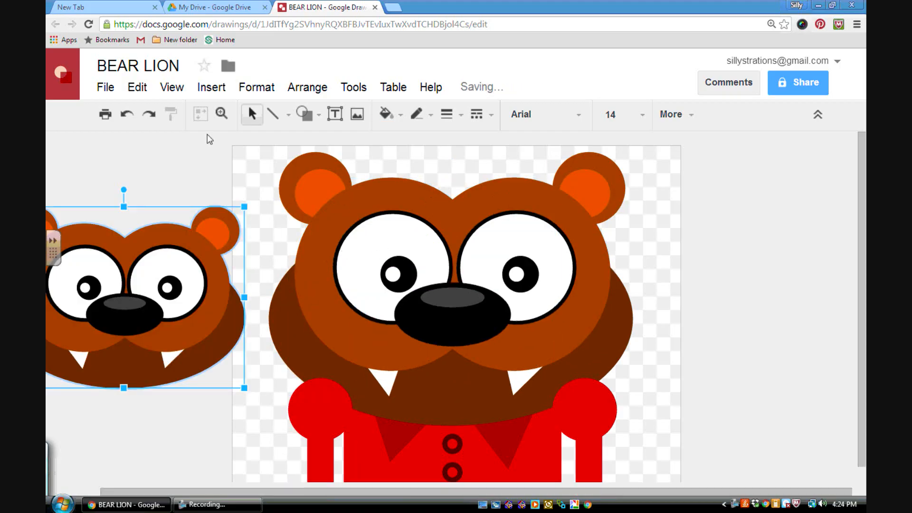
Make a copy of the whole drawing named Copy of BEAR LION and return to the original BEAR LION drawing.
click(103, 87)
click(186, 225)
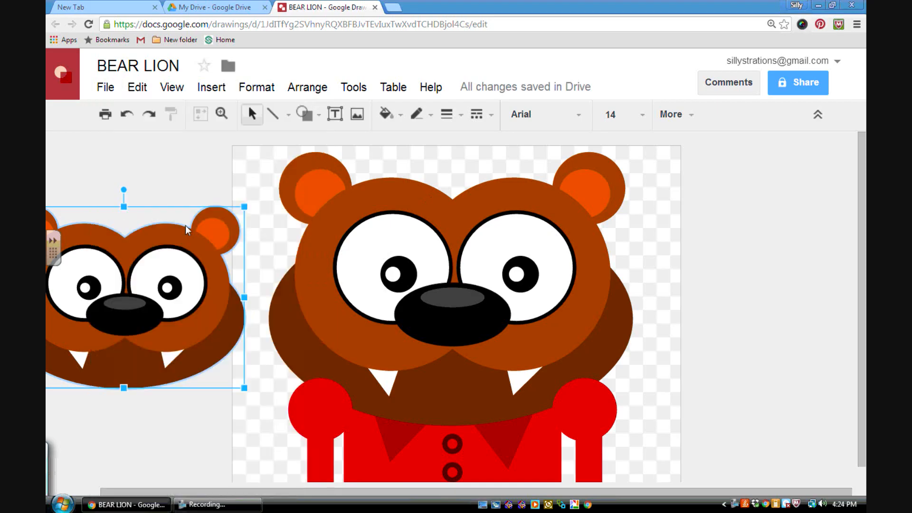
click(397, 373)
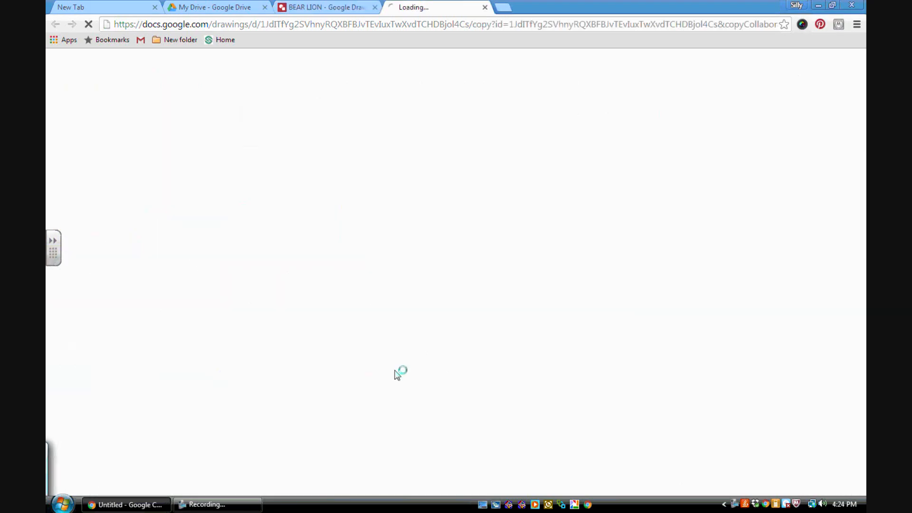
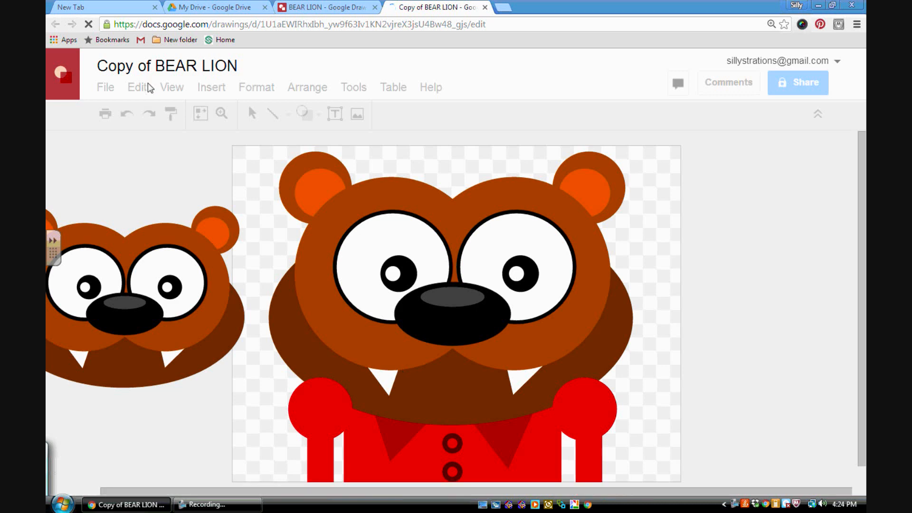
click(333, 7)
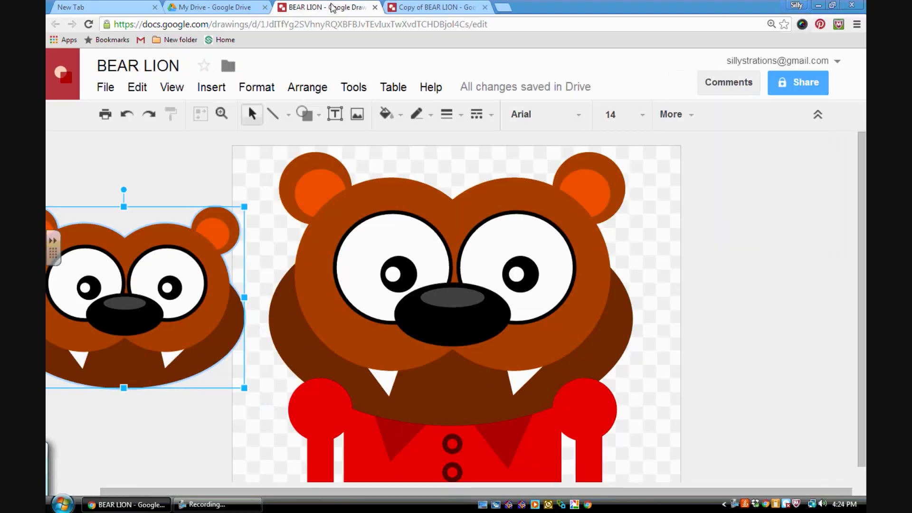
Delete the dark brown jaw, the brown head shape and both white fangs of the original large head.
click(400, 258)
drag(269, 158, 635, 337)
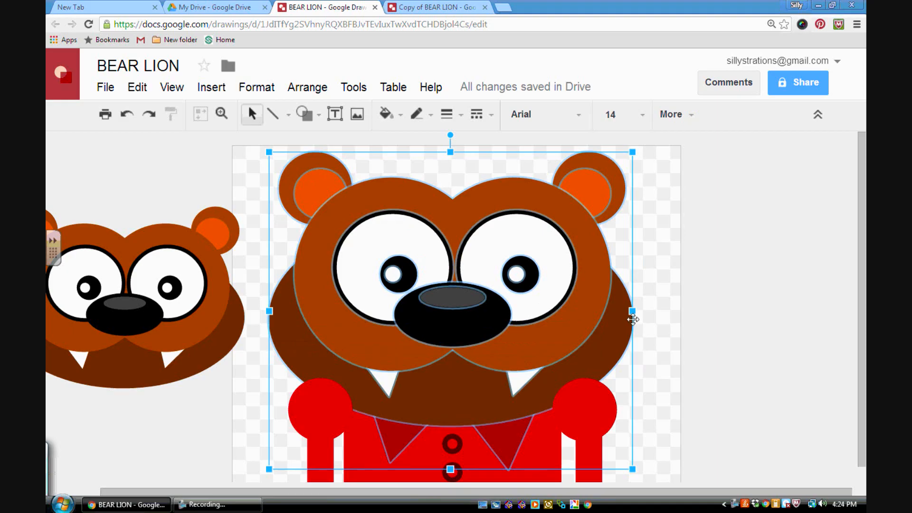
click(700, 330)
click(497, 376)
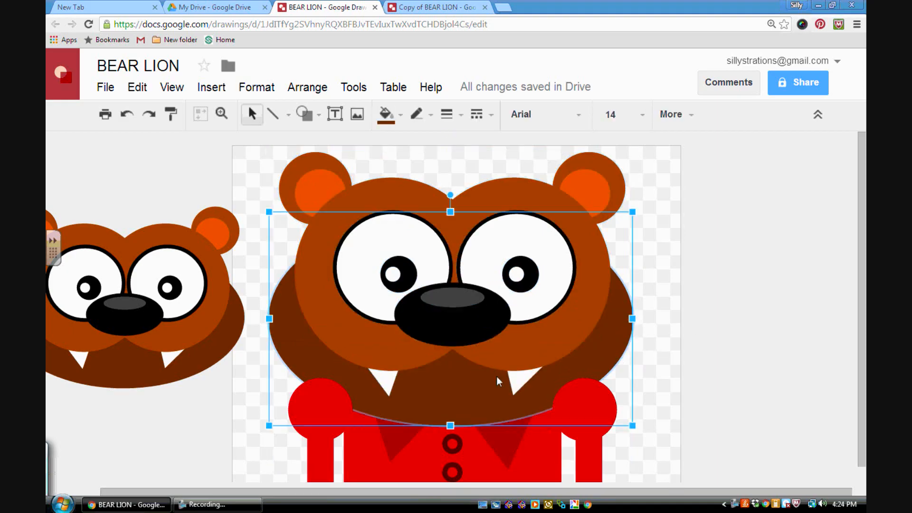
key(Delete)
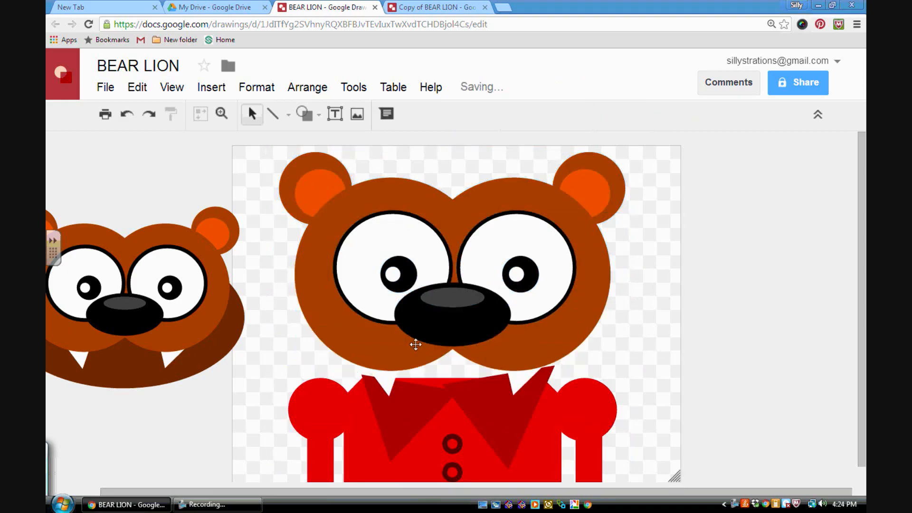
click(395, 345)
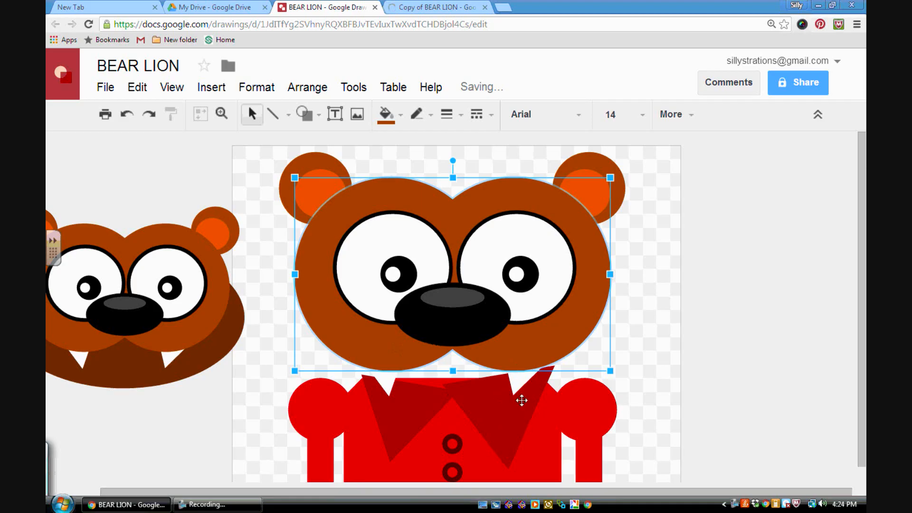
key(Delete)
click(387, 382)
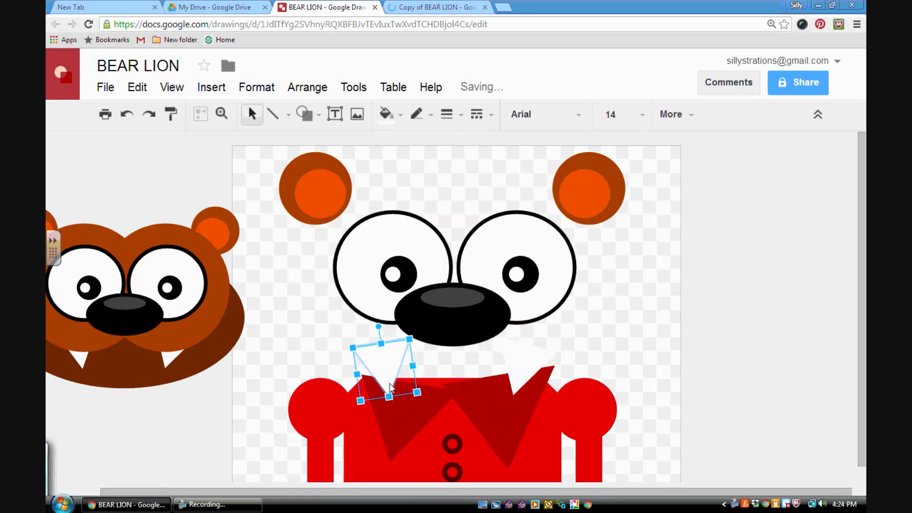
key(Delete)
click(525, 381)
key(Delete)
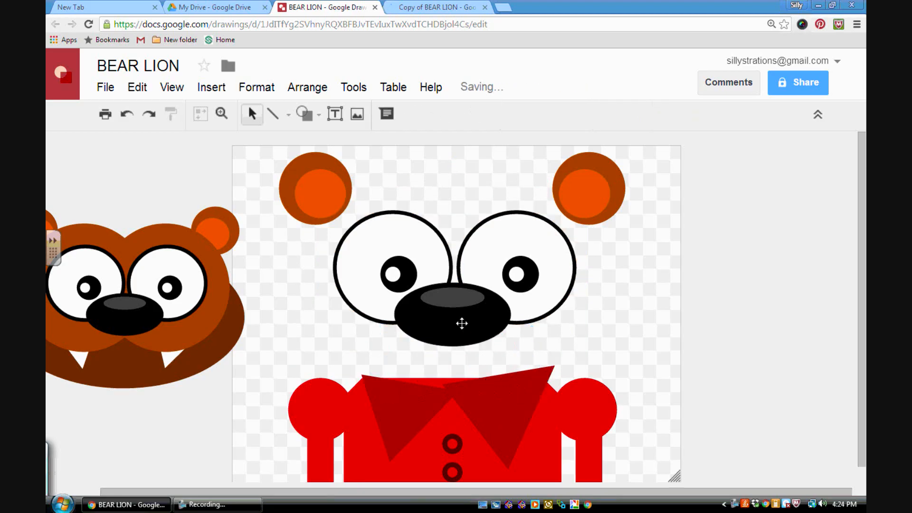
Delete the remaining ears, eyes and nose of the original large head, leaving only the red body on the canvas.
click(318, 189)
key(Delete)
click(309, 175)
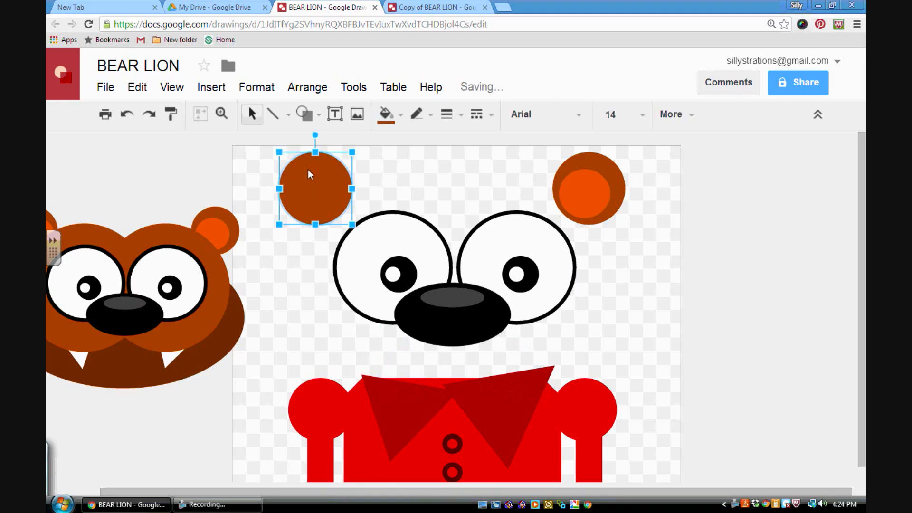
drag(277, 152, 619, 295)
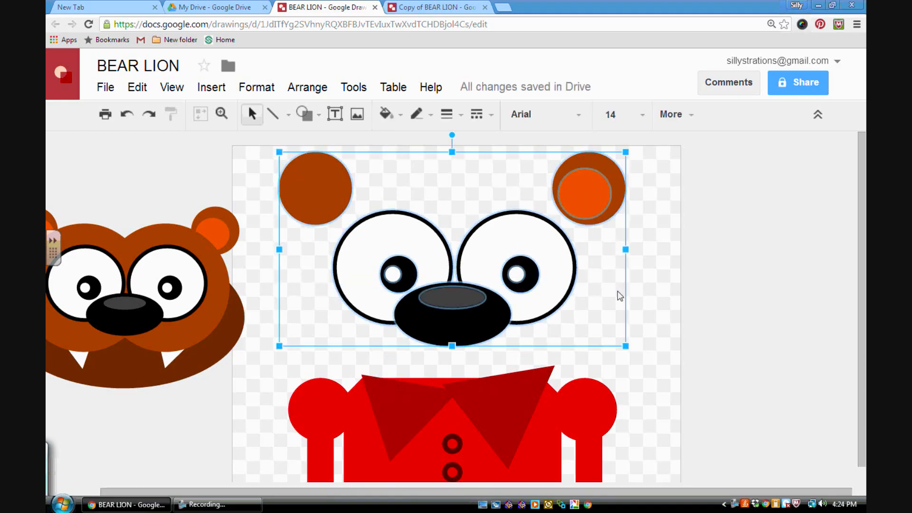
key(Delete)
Place the grouped head copy on the red body, enlarge it slightly in proportion and centre it above the collar.
drag(125, 245, 455, 263)
click(594, 247)
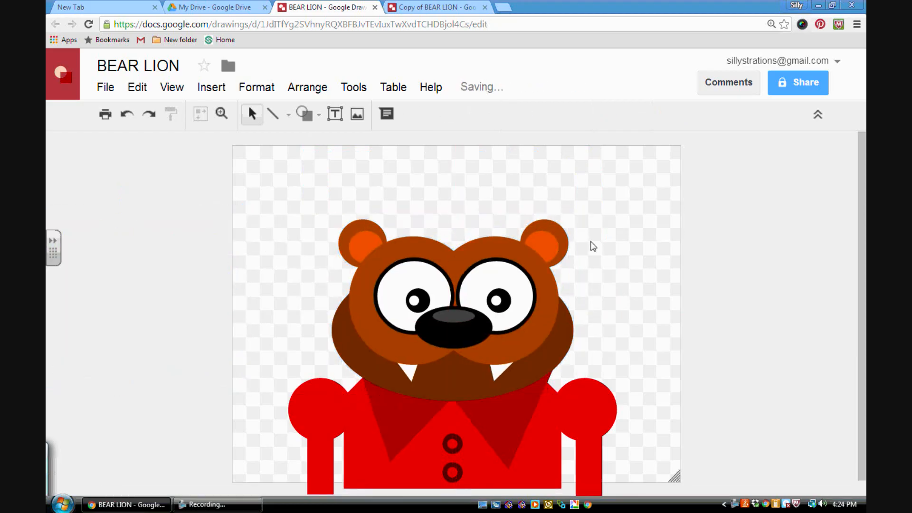
click(485, 317)
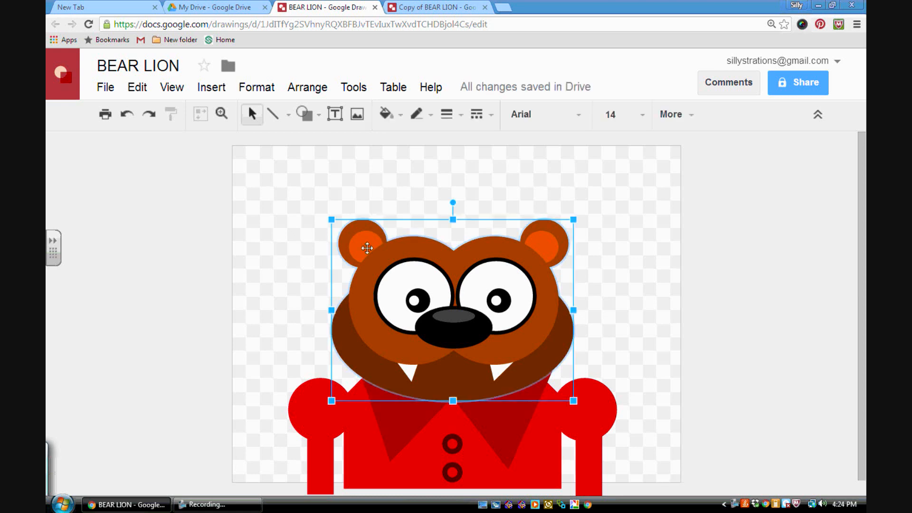
drag(331, 219, 298, 194)
drag(425, 281, 447, 286)
click(689, 301)
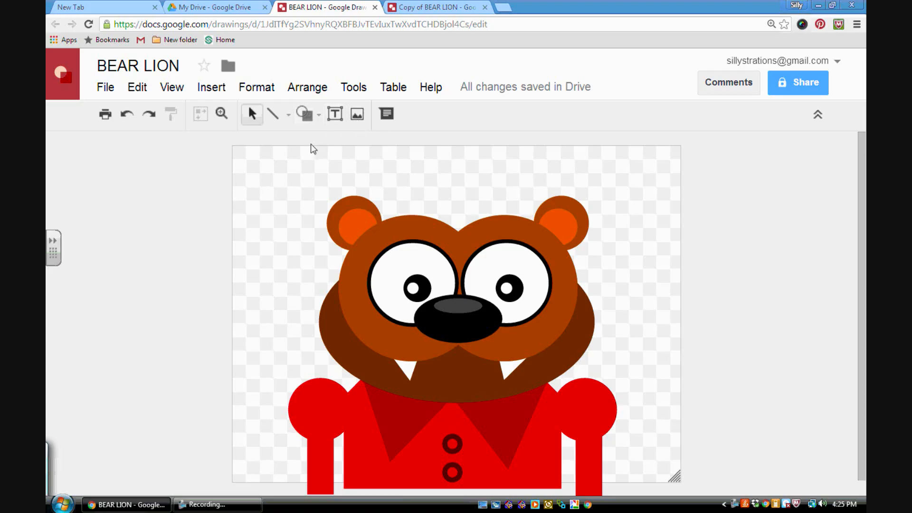
Draw a rectangle covering the whole canvas and fill it with black.
click(318, 116)
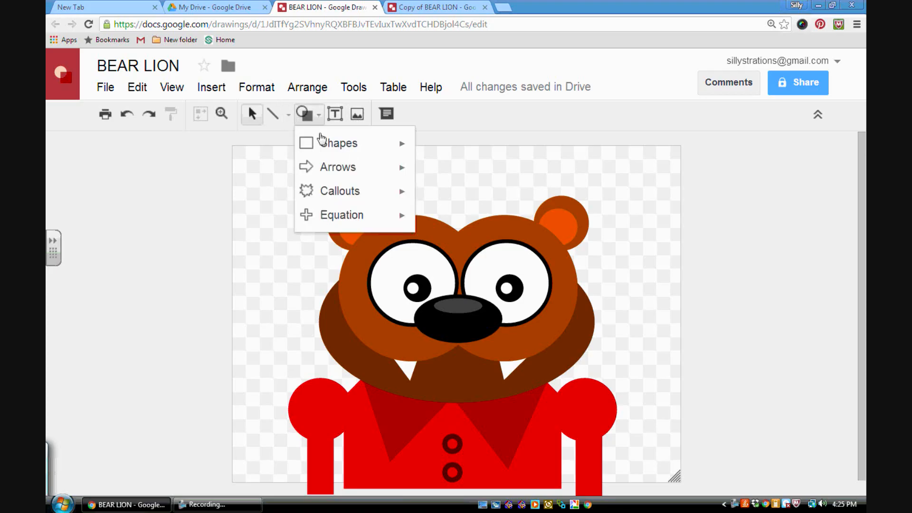
mouse_move(324, 141)
click(427, 148)
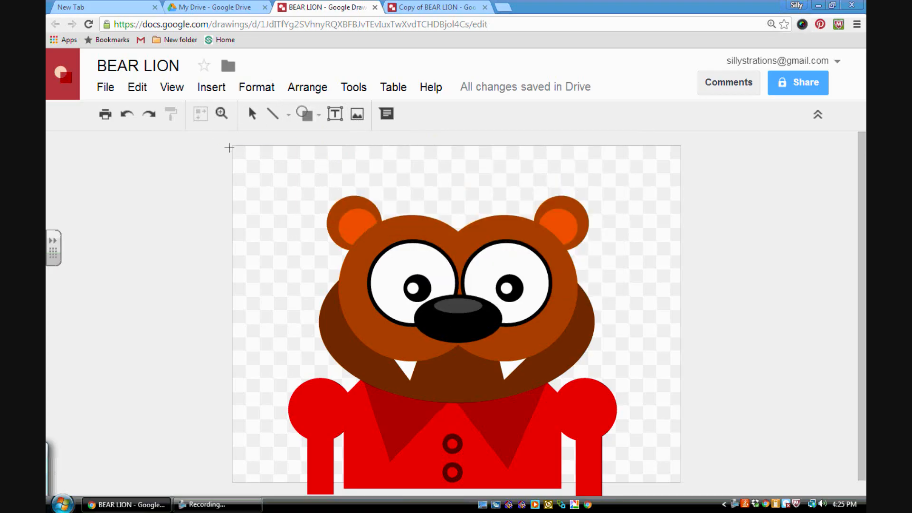
drag(229, 147, 698, 483)
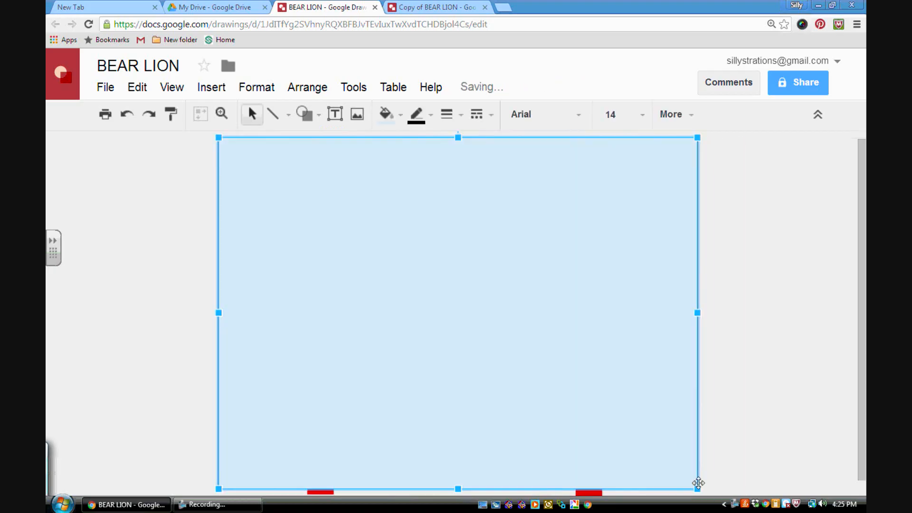
click(386, 114)
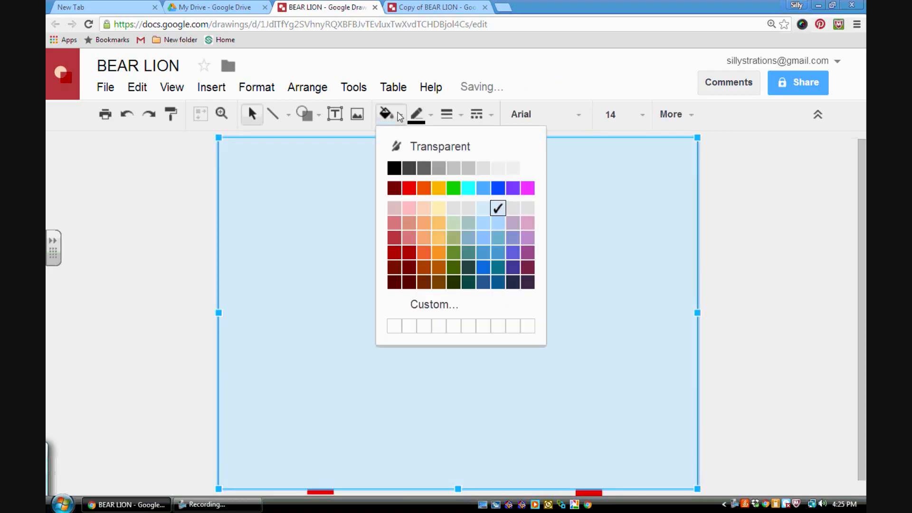
click(394, 168)
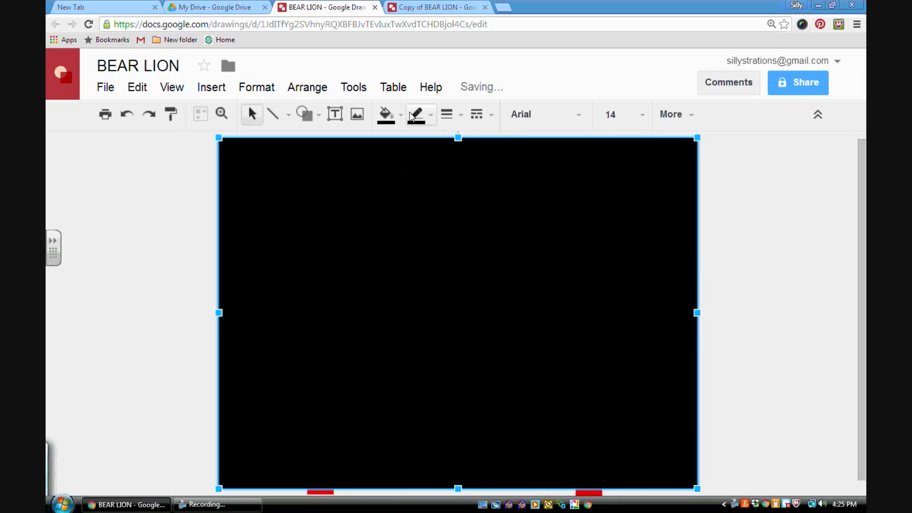
Send the black rectangle to the back so it forms the background behind the bear.
click(309, 87)
mouse_move(323, 116)
click(515, 193)
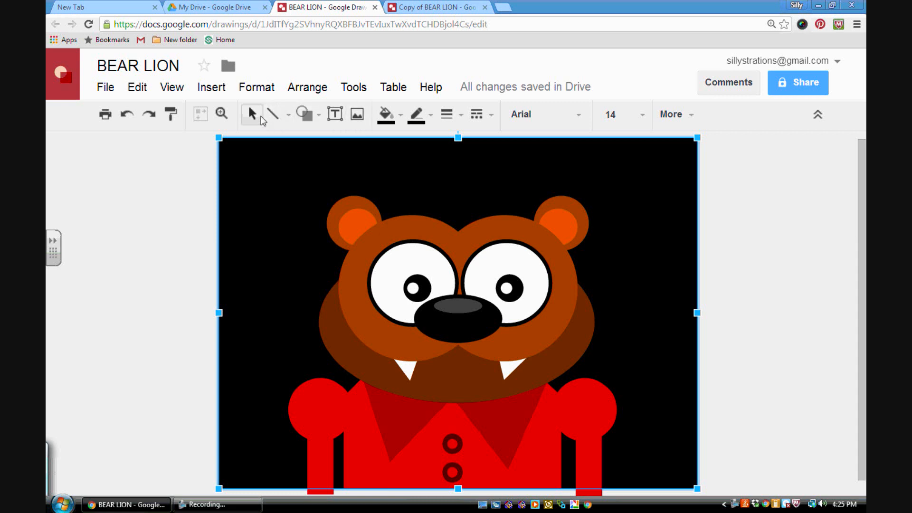
Draw a small five-pointed star in the upper-left area of the black background, beside the bear's ear.
click(319, 116)
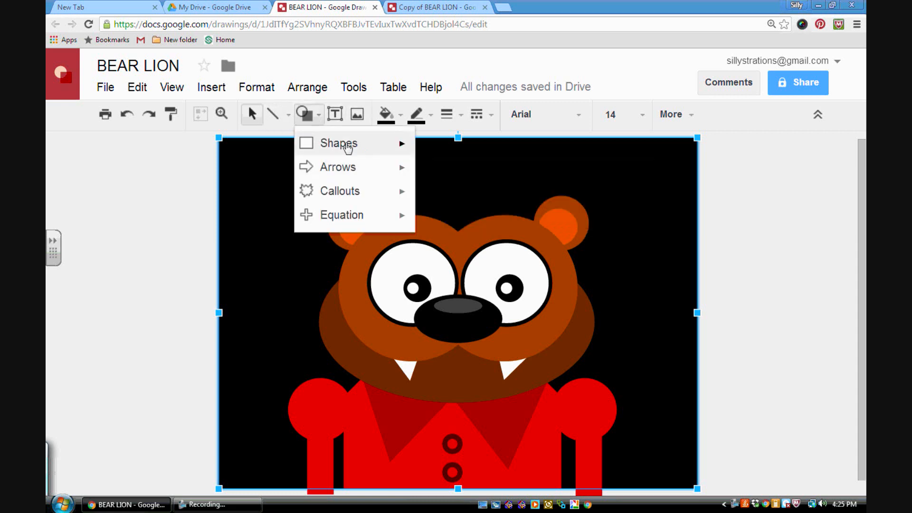
mouse_move(348, 148)
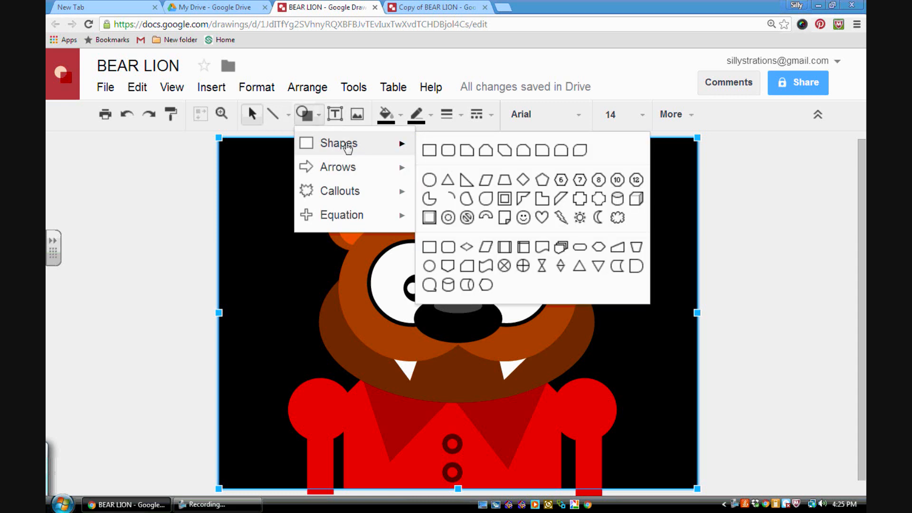
mouse_move(351, 165)
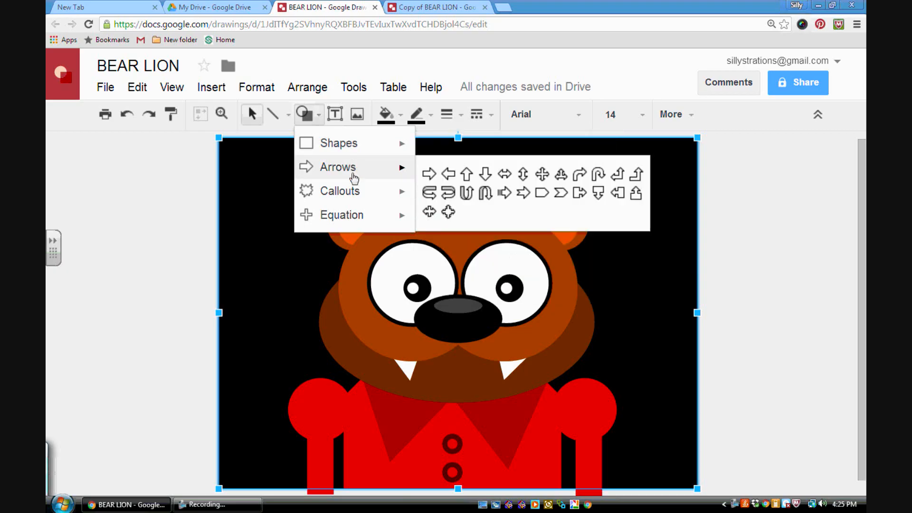
mouse_move(354, 191)
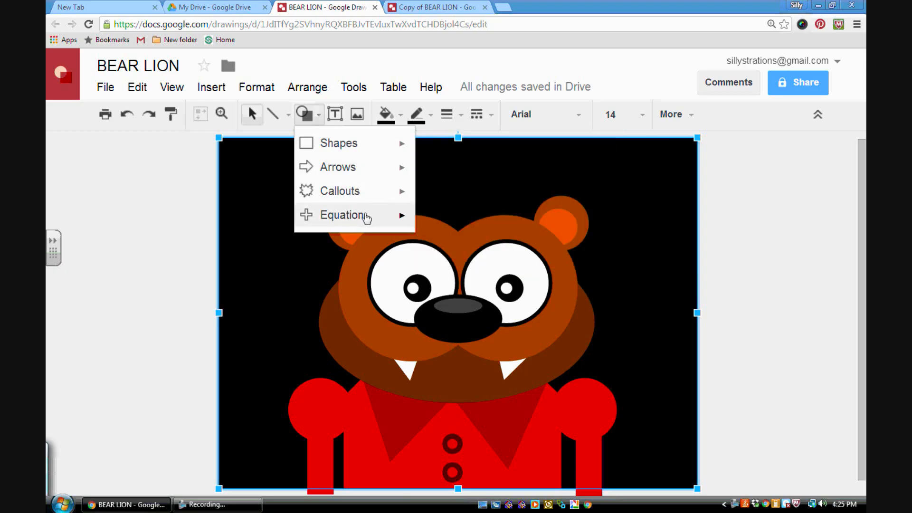
mouse_move(381, 149)
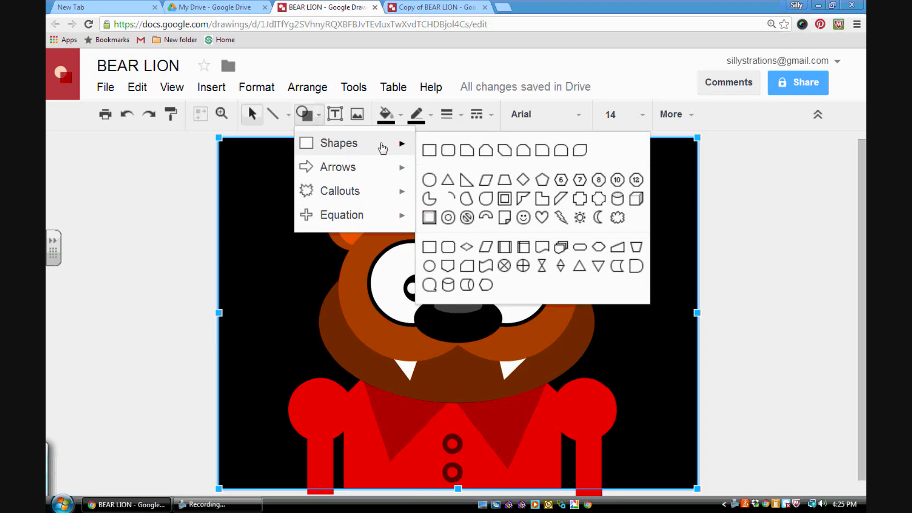
mouse_move(383, 166)
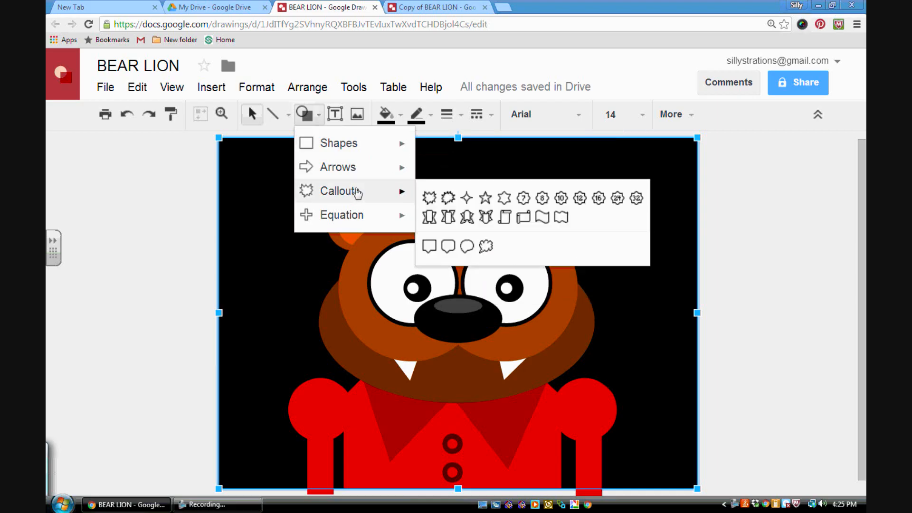
click(486, 199)
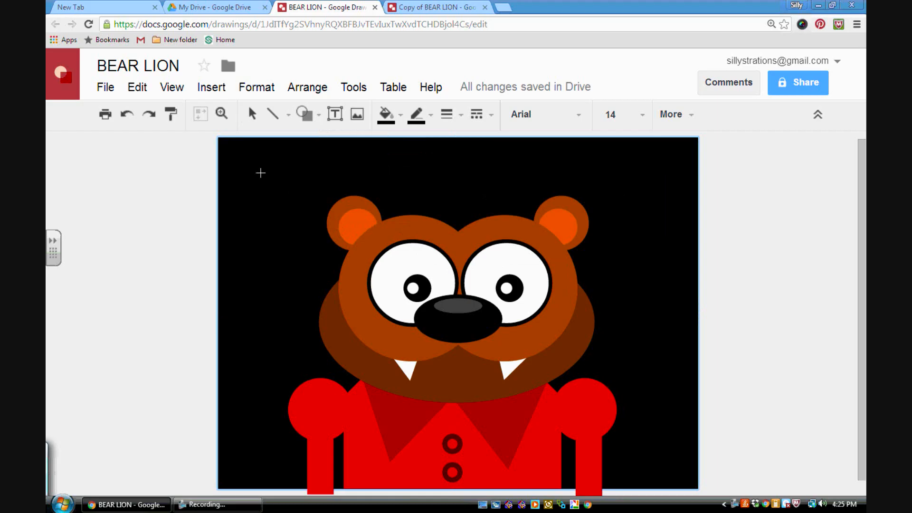
drag(261, 173, 308, 225)
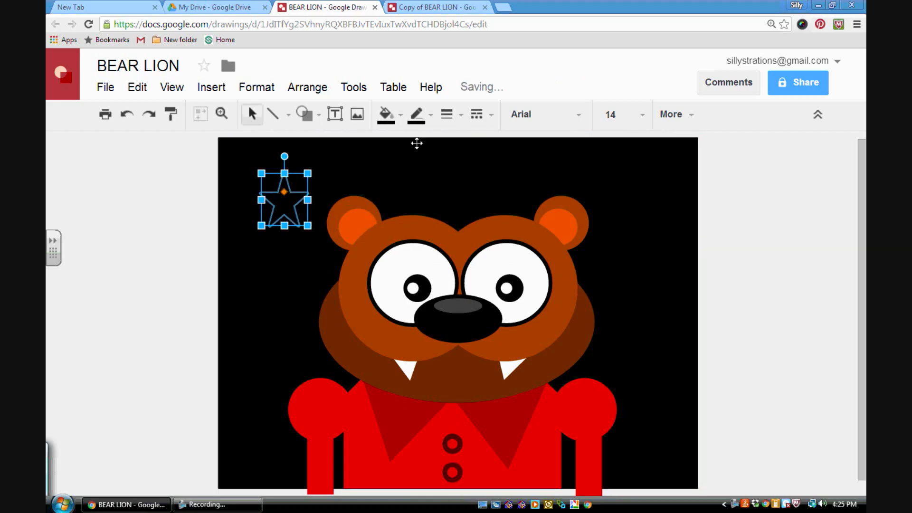
click(357, 182)
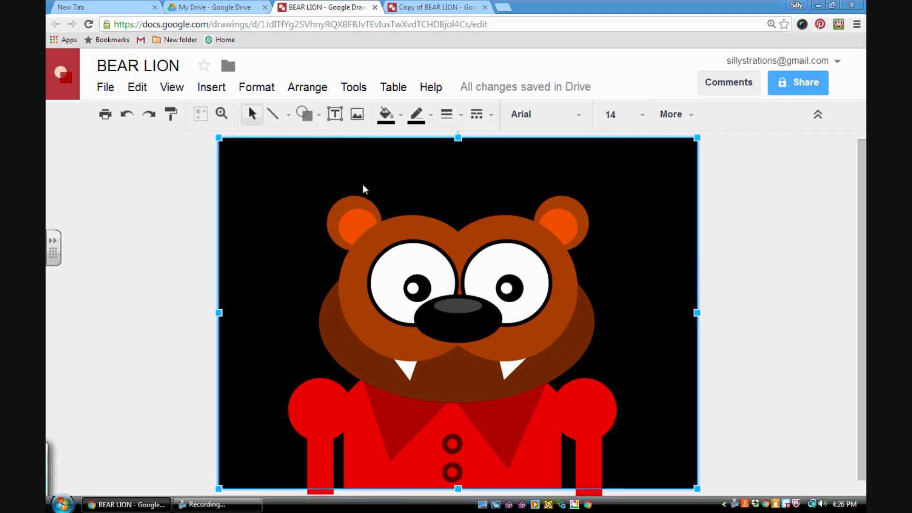
Undo the reordering and the black fill of the background rectangle, and delete the rectangle.
key(ctrl+shift+Up)
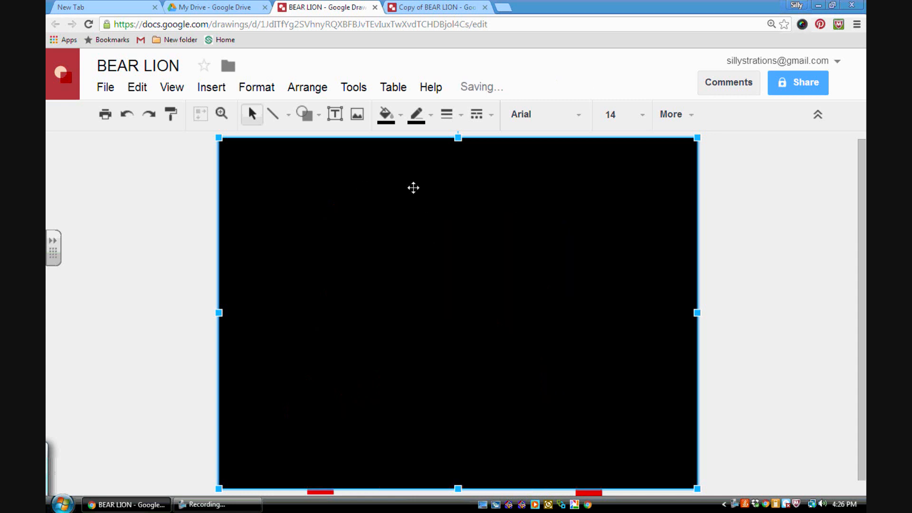
key(ctrl+z)
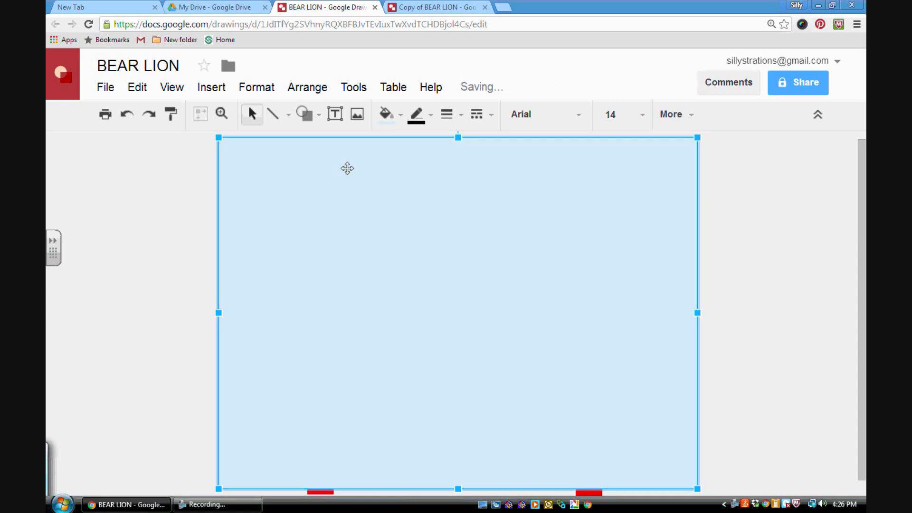
key(Delete)
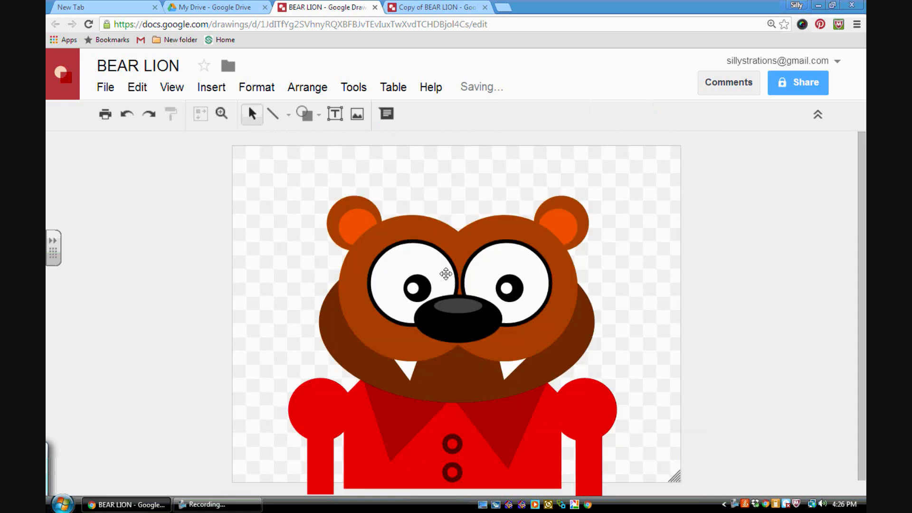
Draw a new rectangle covering the whole canvas and fill it with black.
click(318, 117)
click(423, 149)
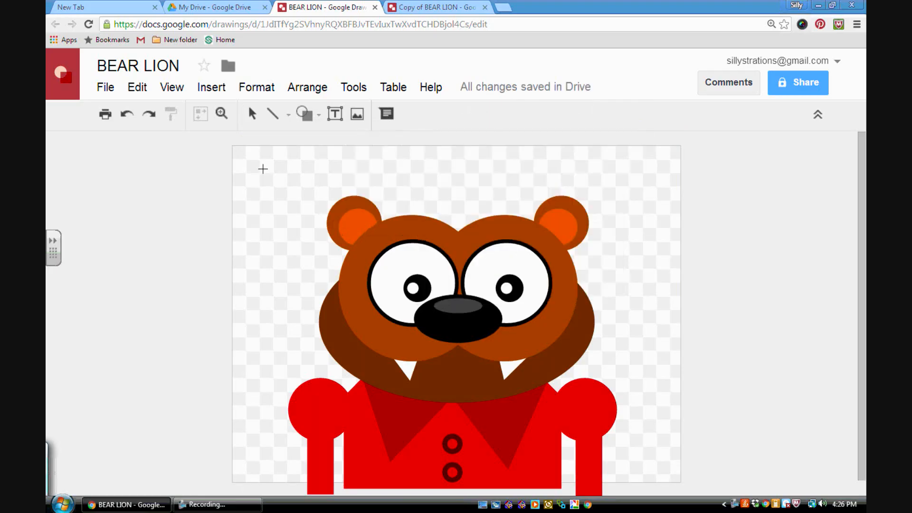
drag(224, 138, 696, 488)
click(386, 114)
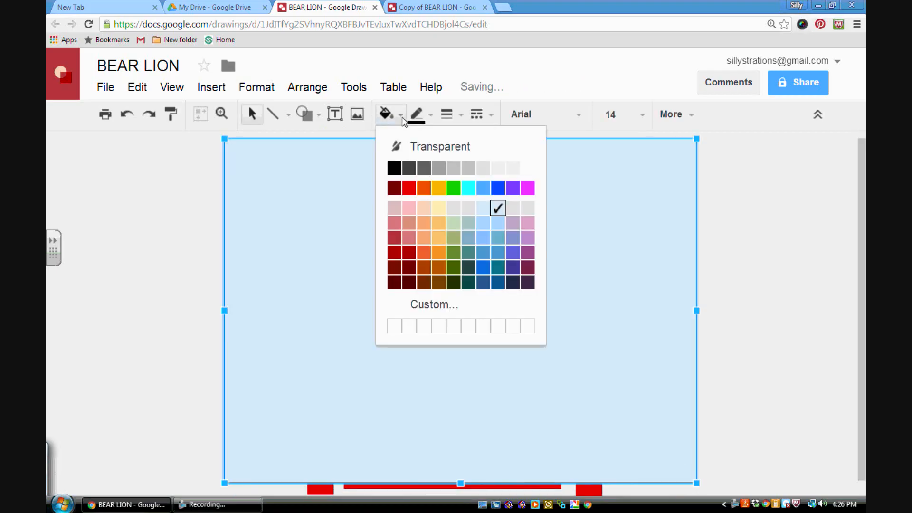
click(401, 168)
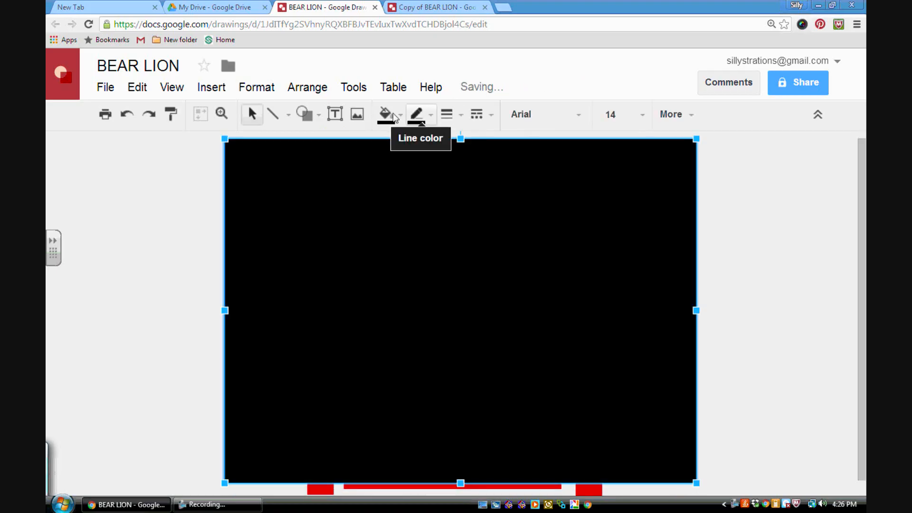
Send the new black rectangle to the back, behind the bear, and deselect it.
click(308, 87)
mouse_move(357, 116)
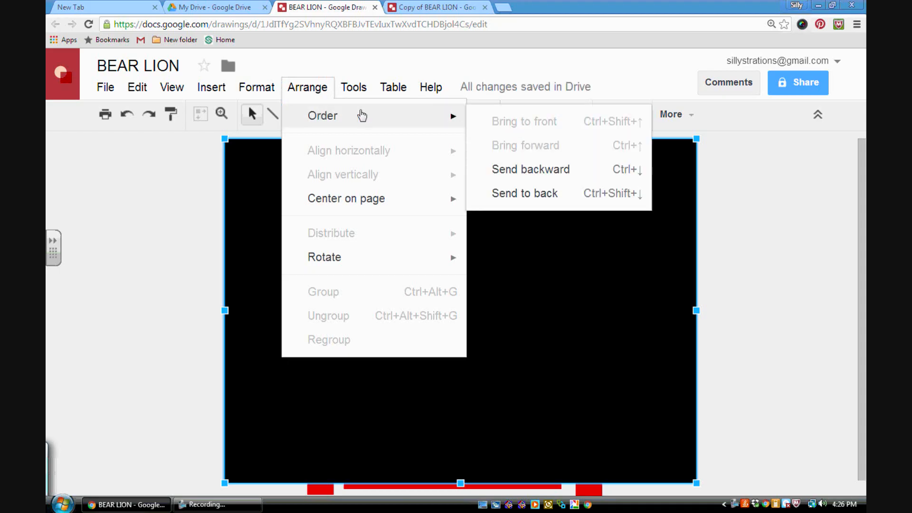
click(554, 194)
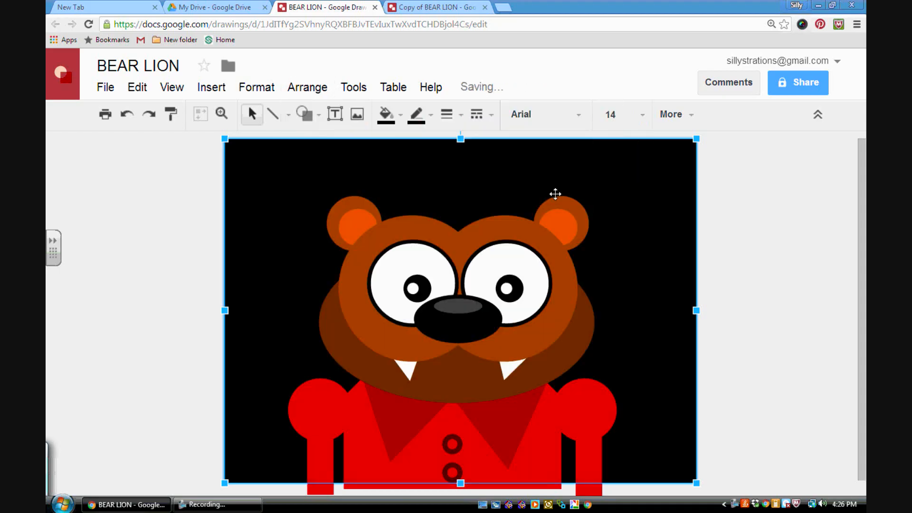
click(186, 139)
Draw a small five-pointed star in the upper-right area of the black background and fill it with yellow-orange.
click(318, 115)
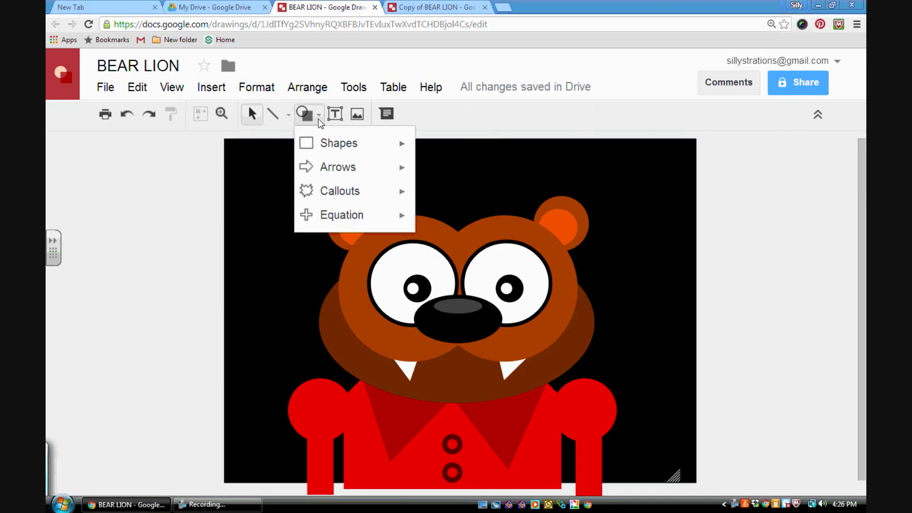
mouse_move(354, 191)
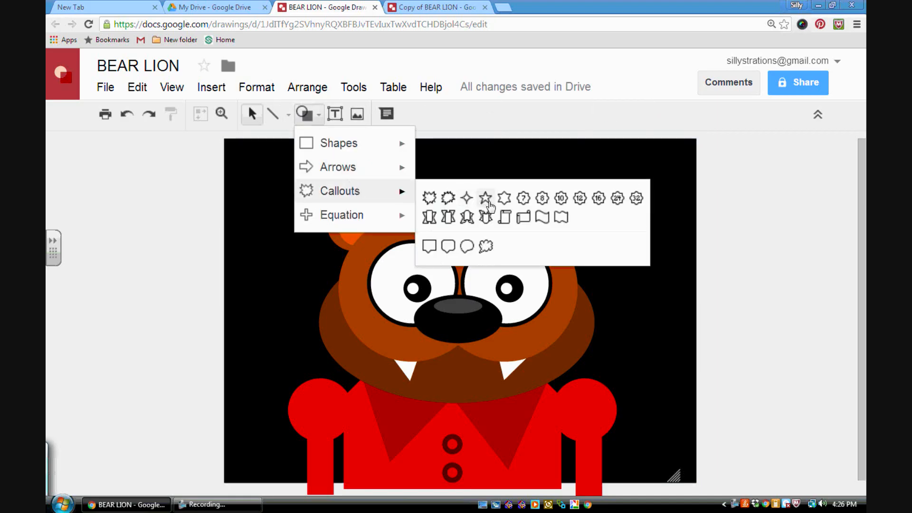
click(468, 200)
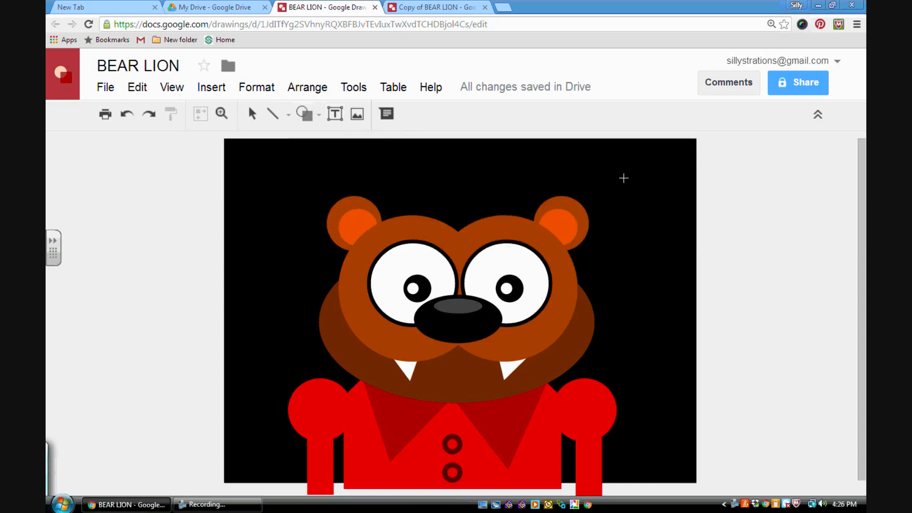
drag(623, 172, 674, 219)
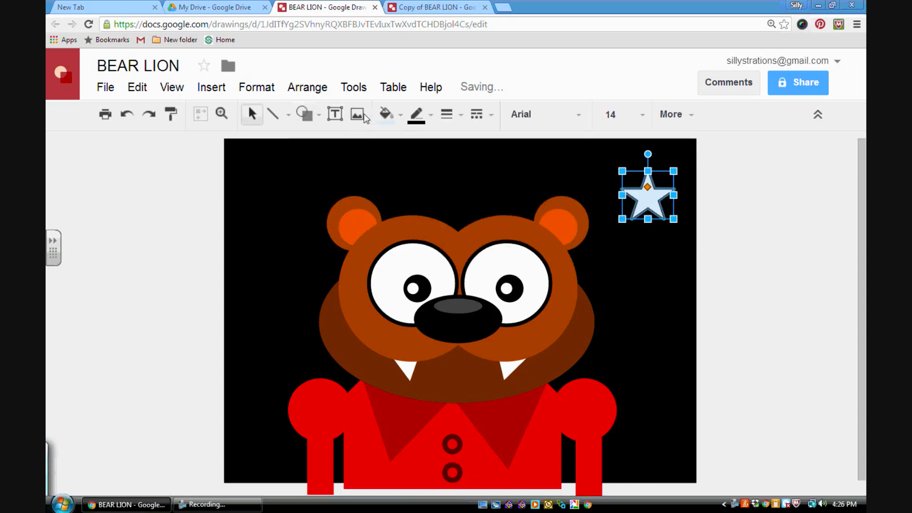
click(387, 115)
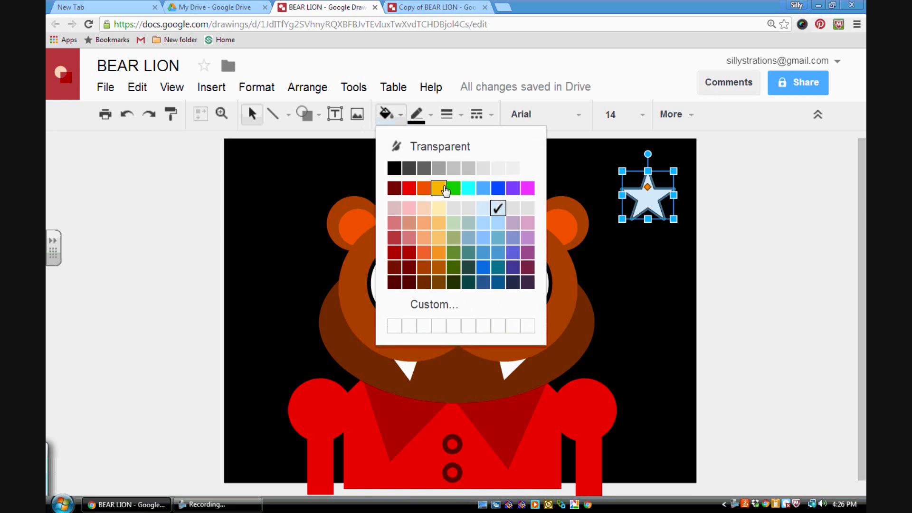
click(439, 188)
click(654, 254)
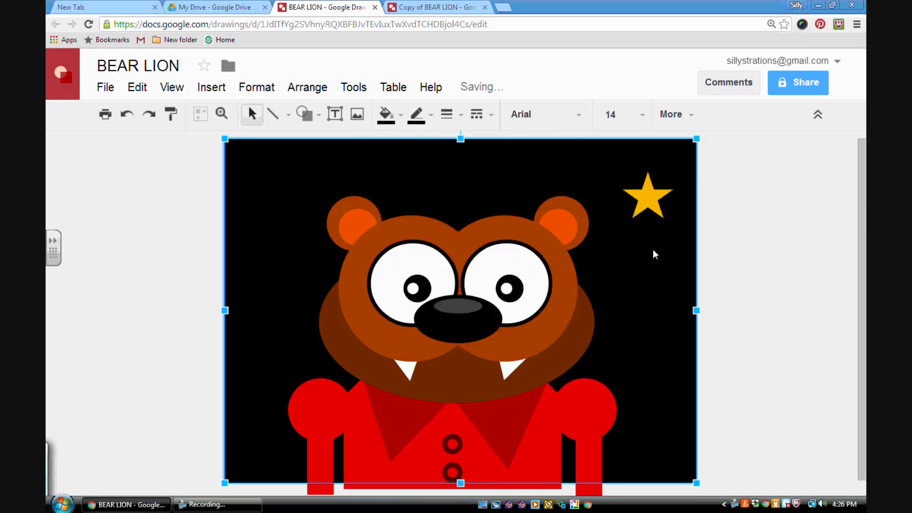
Tilt the star slightly counterclockwise and place a duplicate of it below, to the right of the bear's face.
click(652, 192)
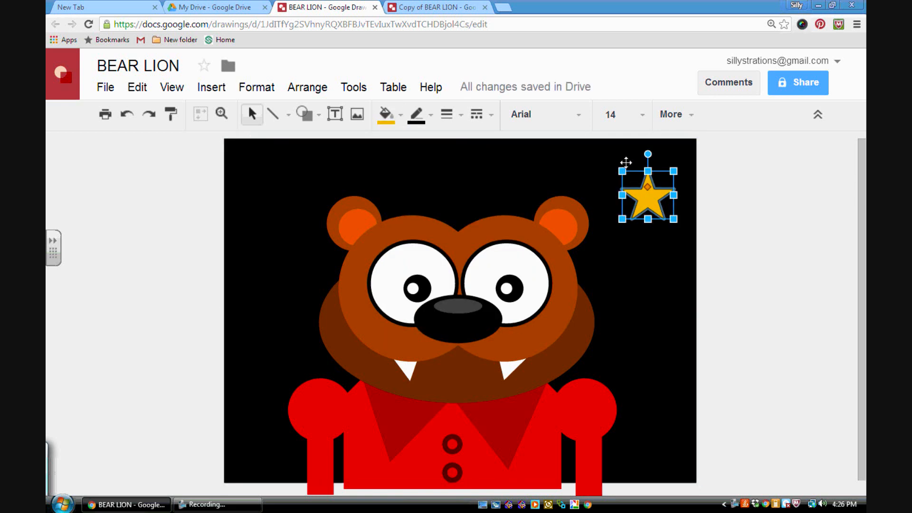
drag(647, 154, 636, 156)
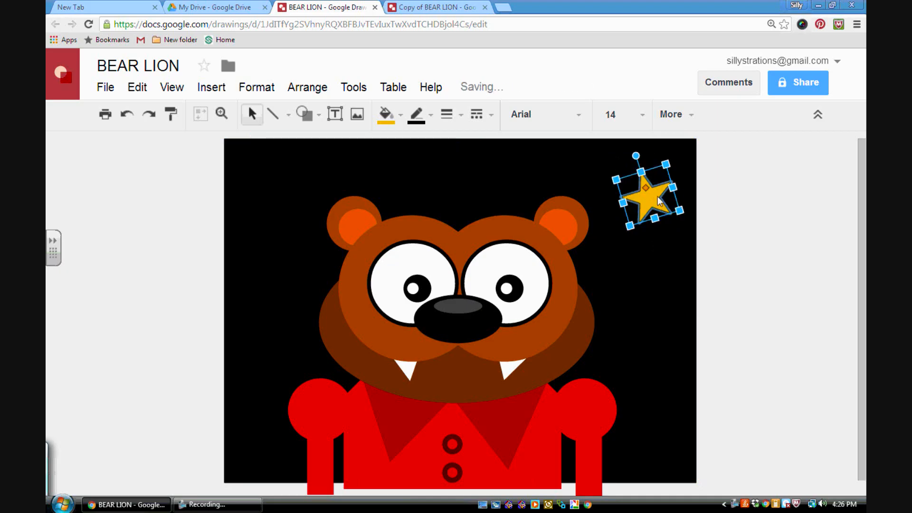
key(ctrl+d)
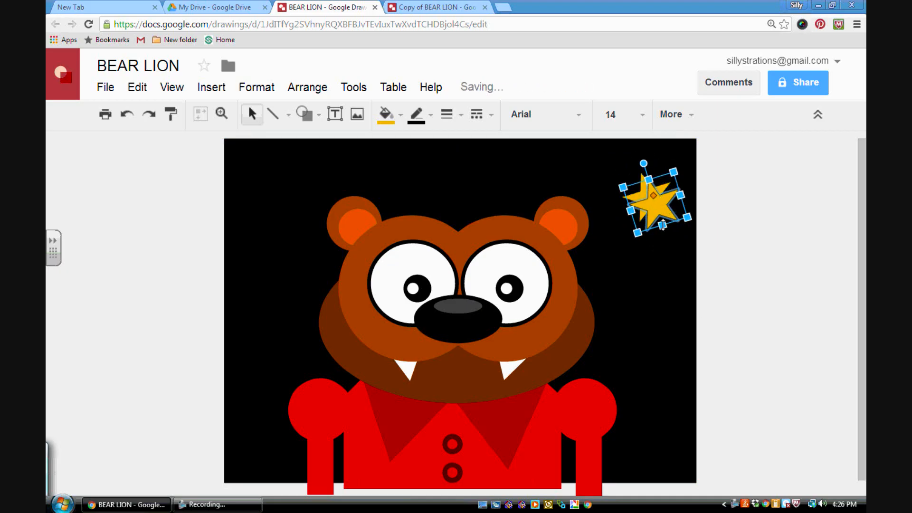
drag(657, 208, 648, 291)
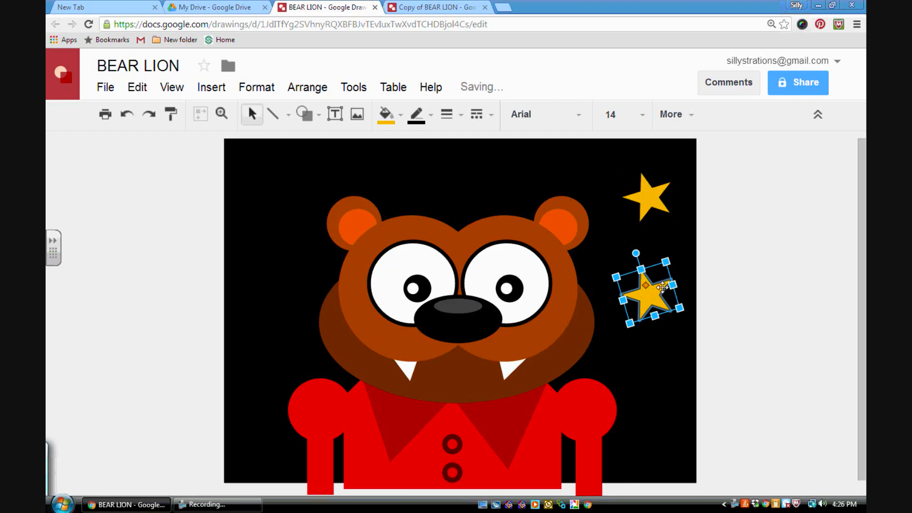
Place a clockwise-tilted duplicate star above the bear's head and three more copies down the left side of the background.
key(ctrl+d)
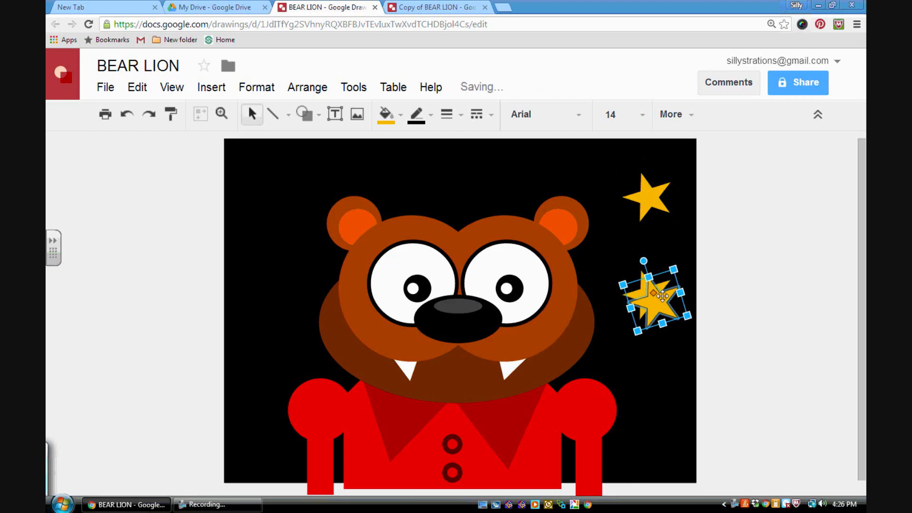
drag(663, 283, 443, 173)
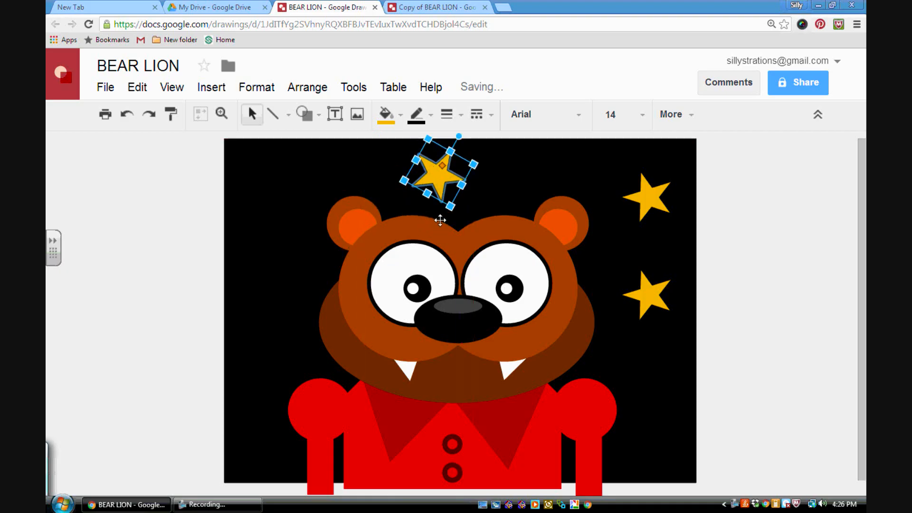
drag(442, 180, 282, 268)
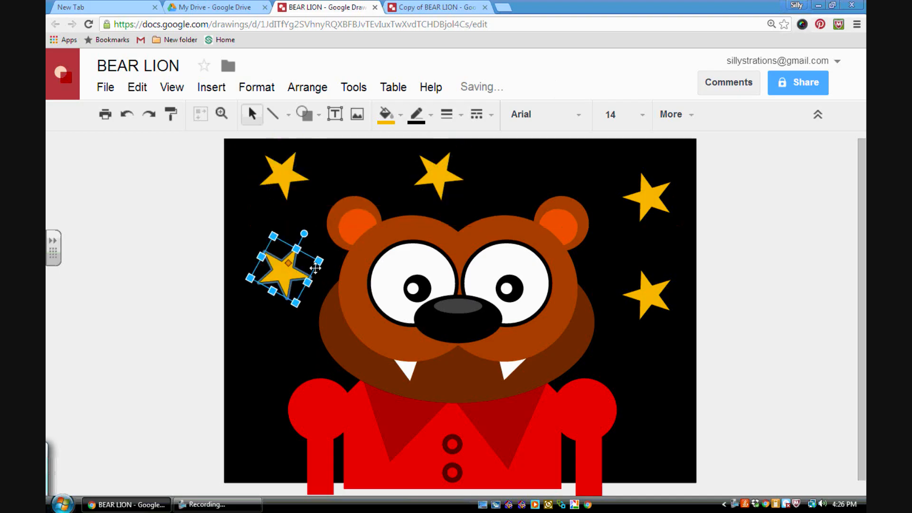
key(ctrl+d)
drag(289, 280, 282, 339)
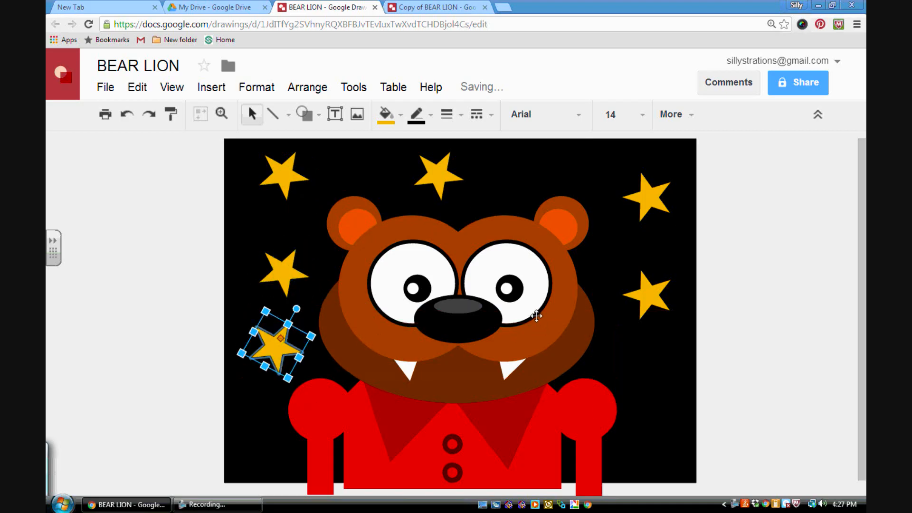
Place duplicate stars beside the bear's right-hand and left-hand shoulders, near the lower edges of the background.
key(ctrl+d)
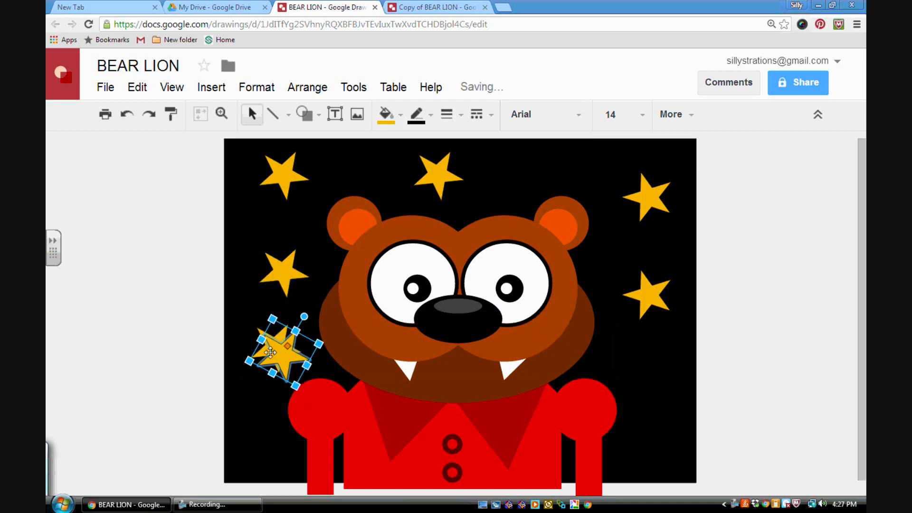
drag(282, 355, 663, 422)
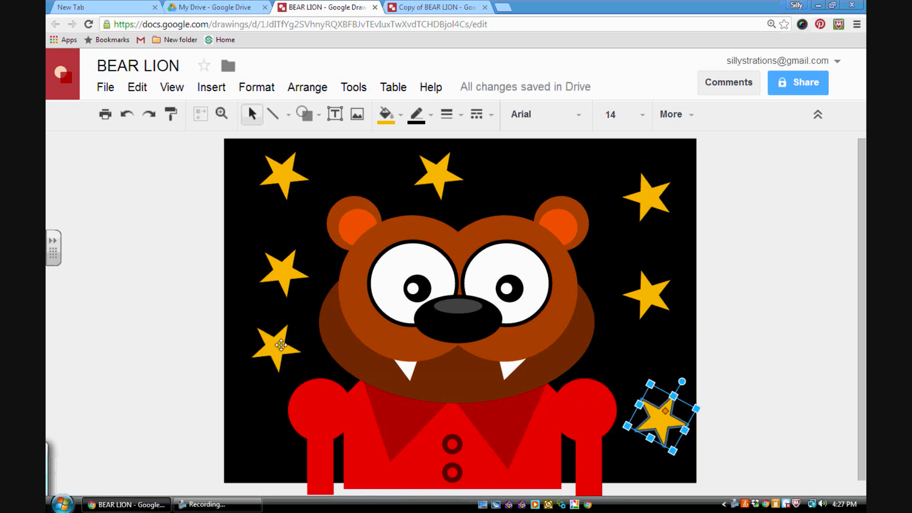
key(ctrl+d)
drag(678, 435, 272, 419)
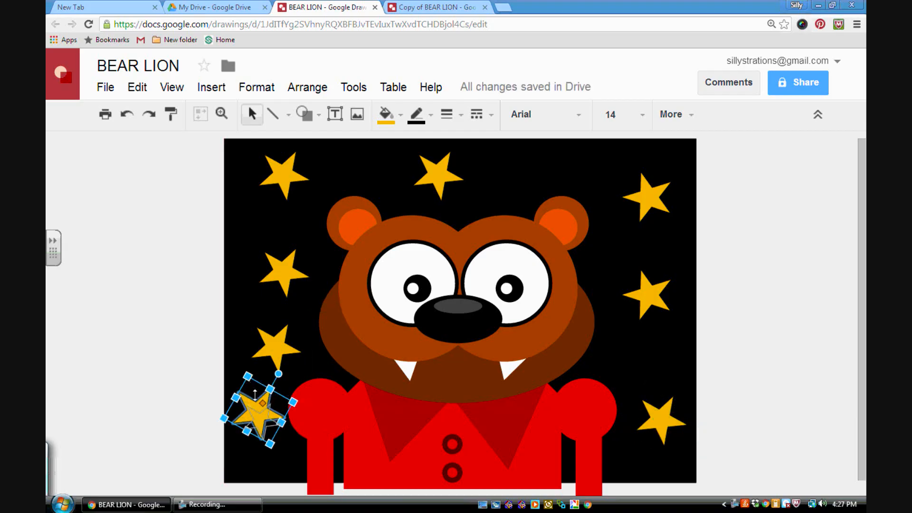
Shrink the four stars along the left side of the background to slightly different sizes.
key(ctrl+d)
drag(261, 404, 281, 161)
key(ctrl+d)
key(ctrl+d)
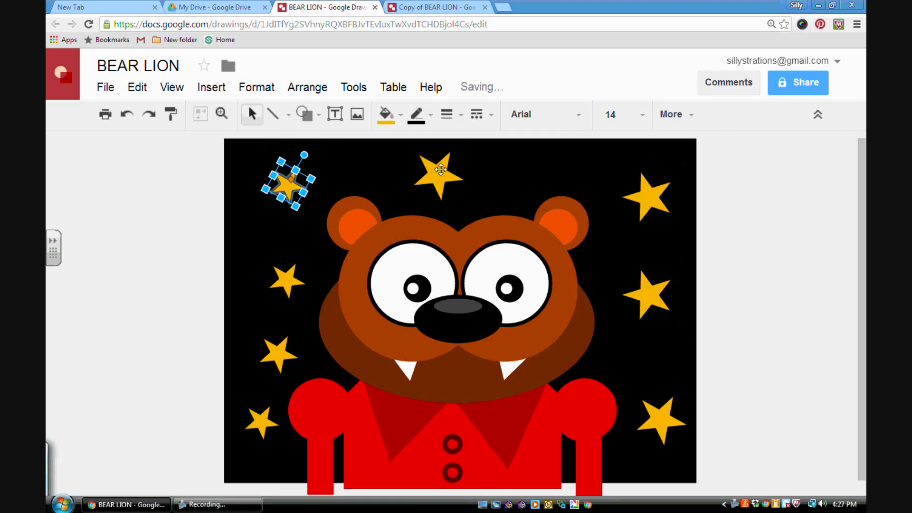
Respace the top stars: shift the middle one left, nudge the upper-right one up, and add the shrunken middle-right star above the head.
drag(441, 169, 410, 167)
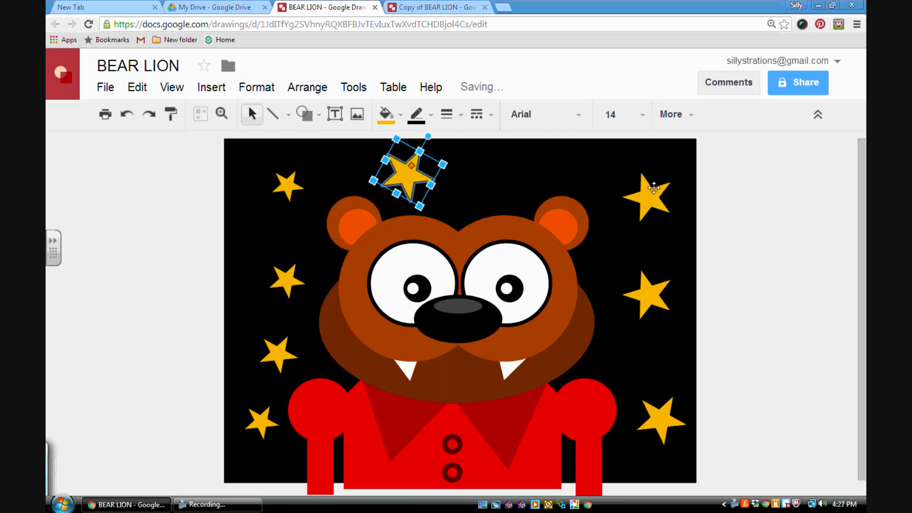
drag(655, 192, 650, 177)
drag(651, 292, 493, 177)
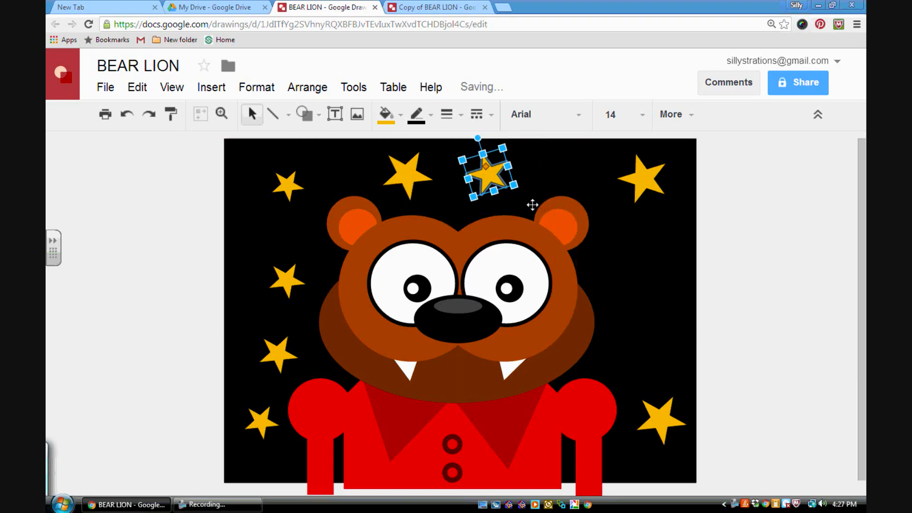
Move the lower-right star up beside the bear's face and make it smaller.
click(658, 416)
drag(658, 416, 639, 294)
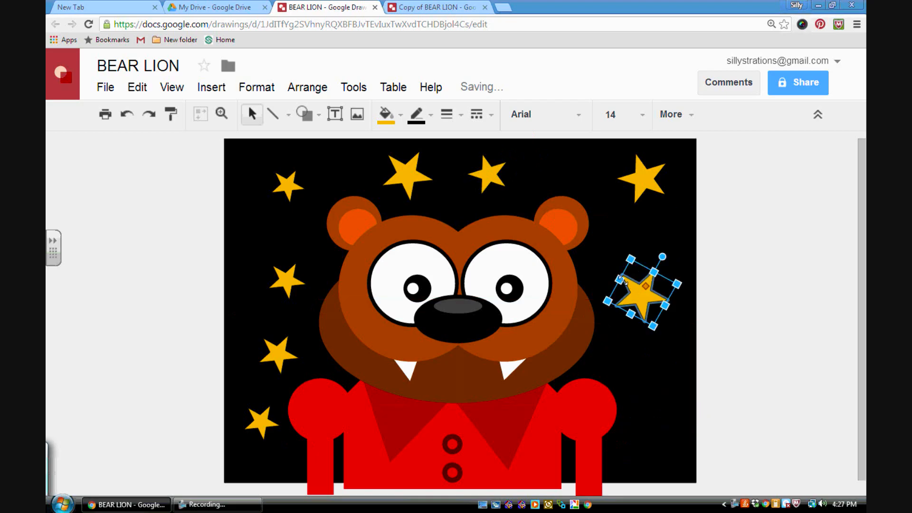
drag(631, 261, 636, 275)
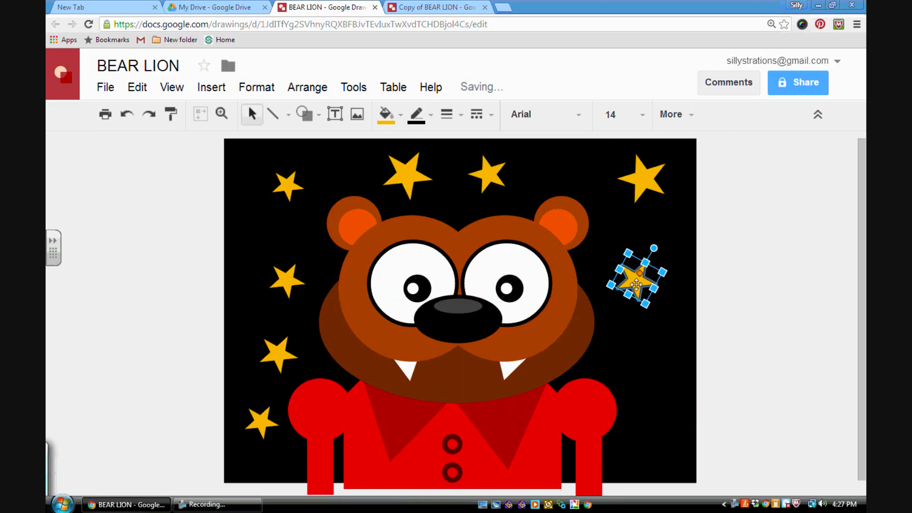
Place two duplicates of the small star down the right side and move the second star on the left side up and outward.
key(ctrl+d)
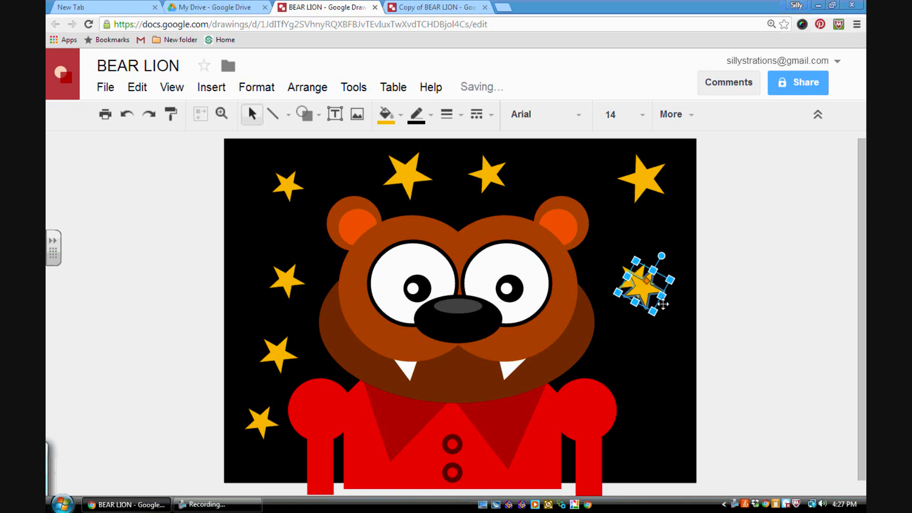
drag(655, 301, 659, 447)
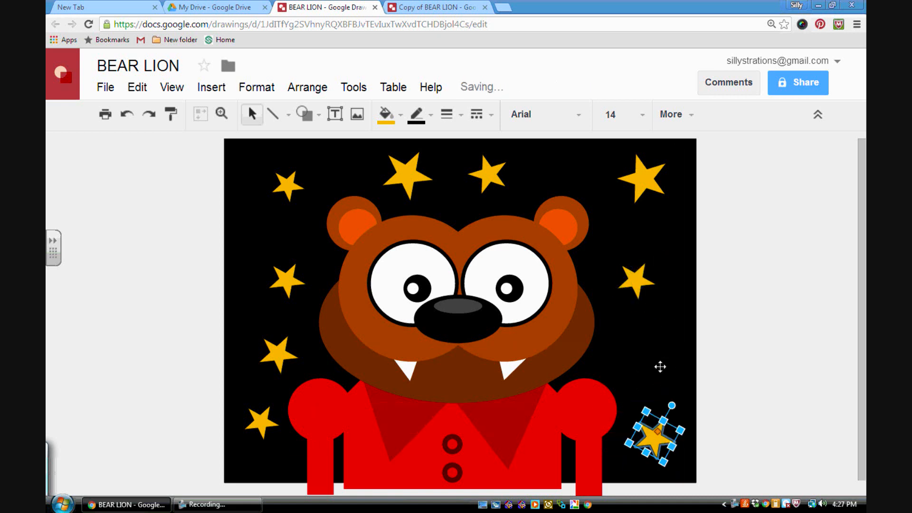
click(646, 287)
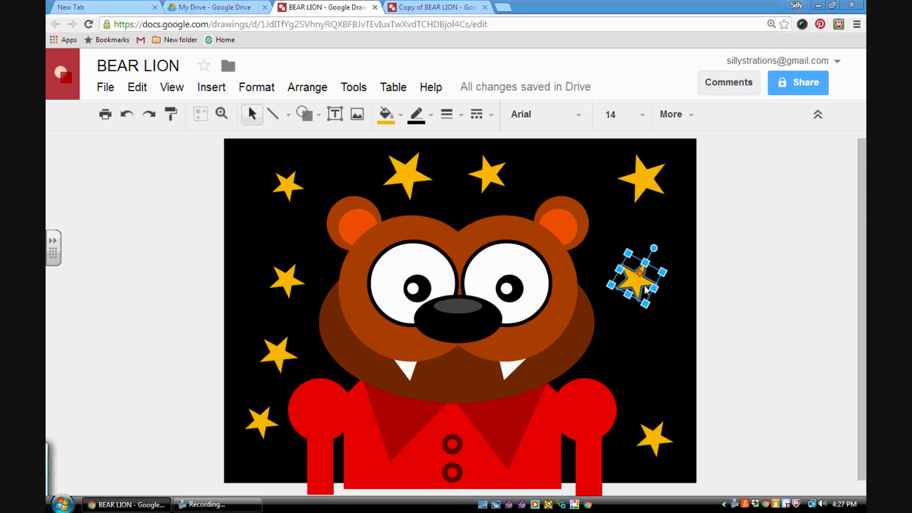
key(ctrl+d)
drag(646, 289, 652, 351)
drag(281, 278, 264, 245)
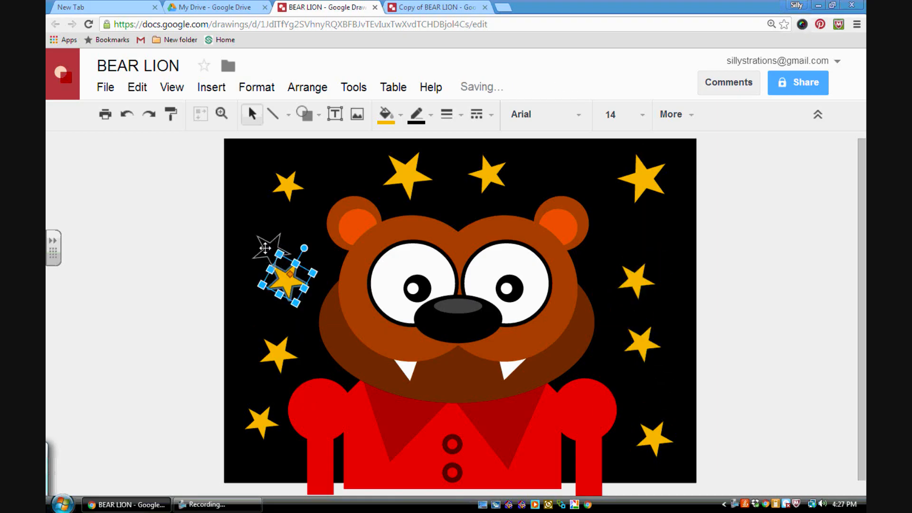
click(788, 368)
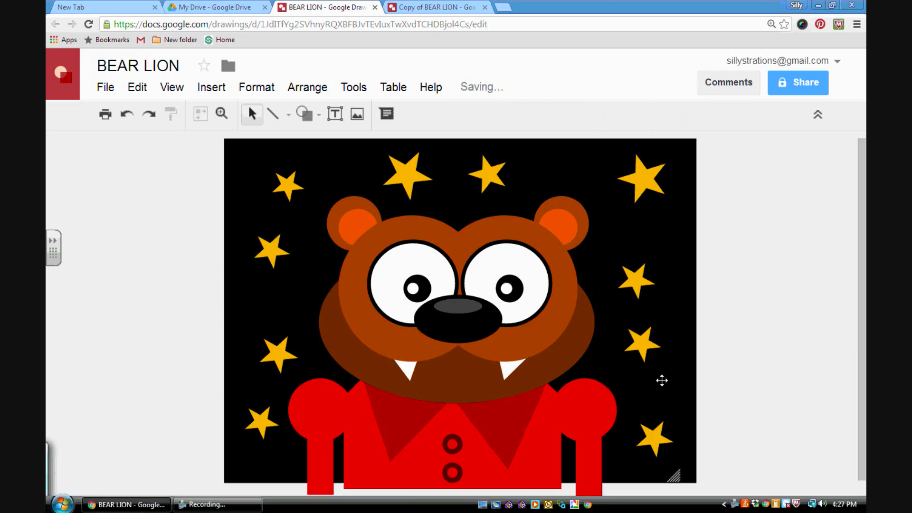
Shrink the two stars above the bear's head and the upper-right star, moving the upper-right one slightly inward.
click(423, 181)
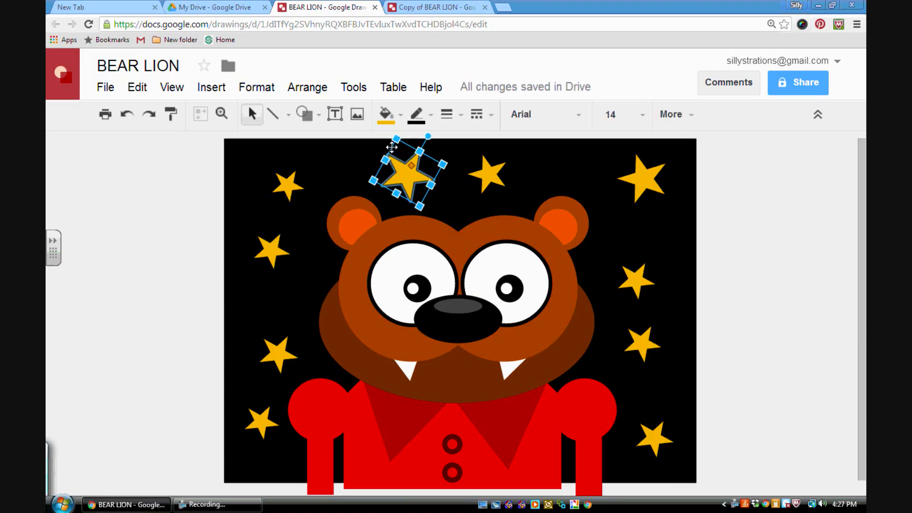
drag(397, 139, 408, 167)
click(484, 170)
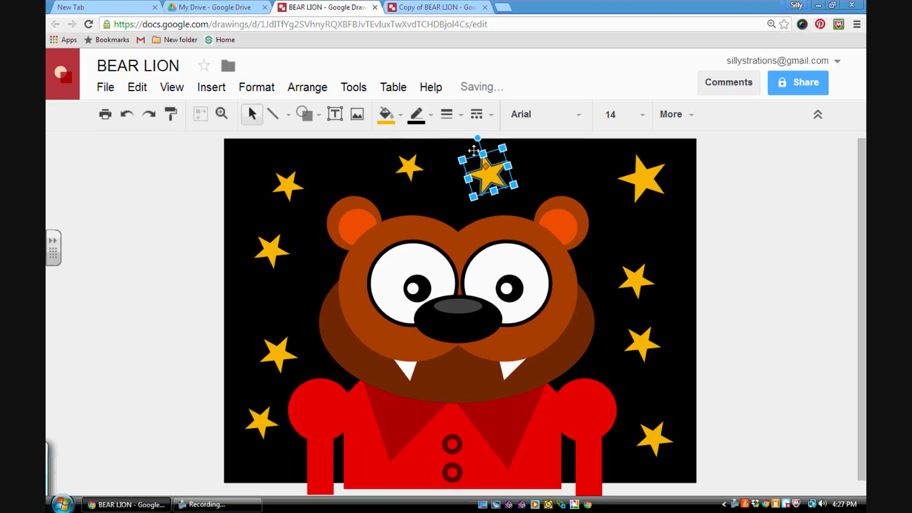
drag(503, 148, 469, 189)
click(544, 176)
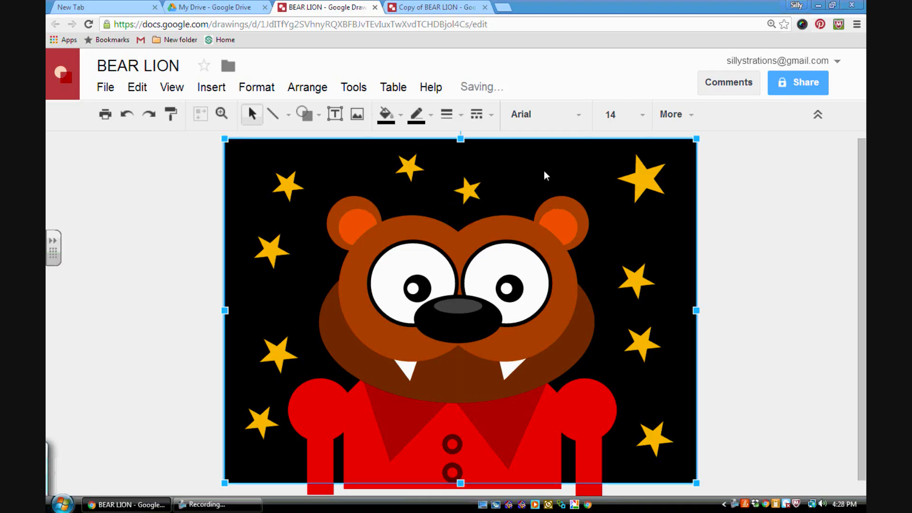
click(641, 179)
drag(641, 178, 623, 179)
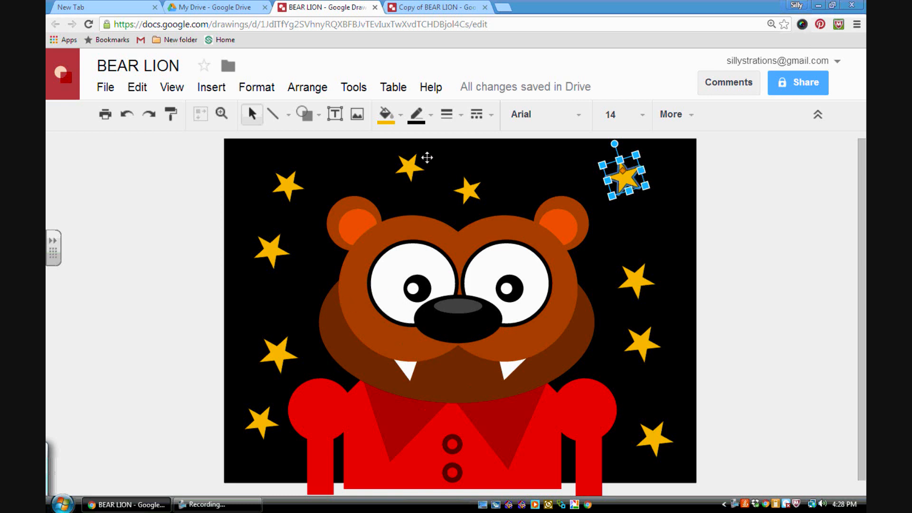
Delete the four stars along the left side of the black background.
click(473, 188)
click(296, 187)
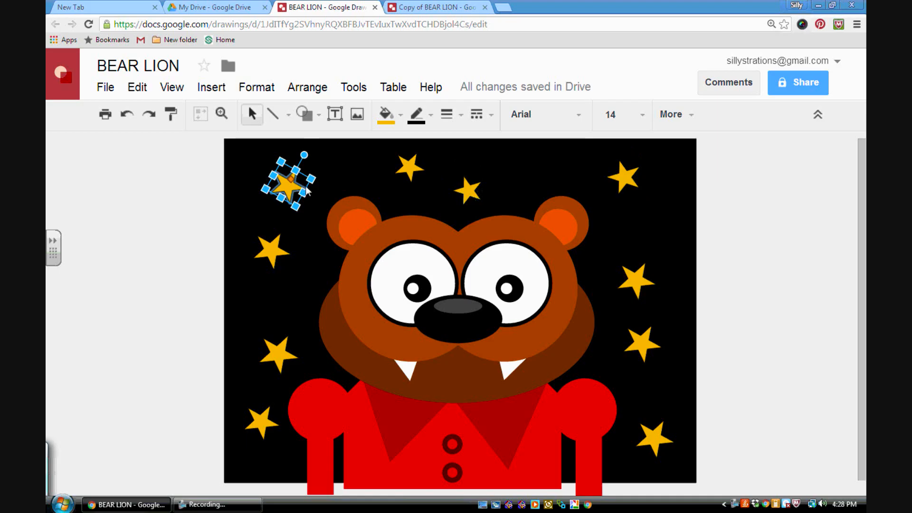
key(Delete)
click(272, 246)
key(Delete)
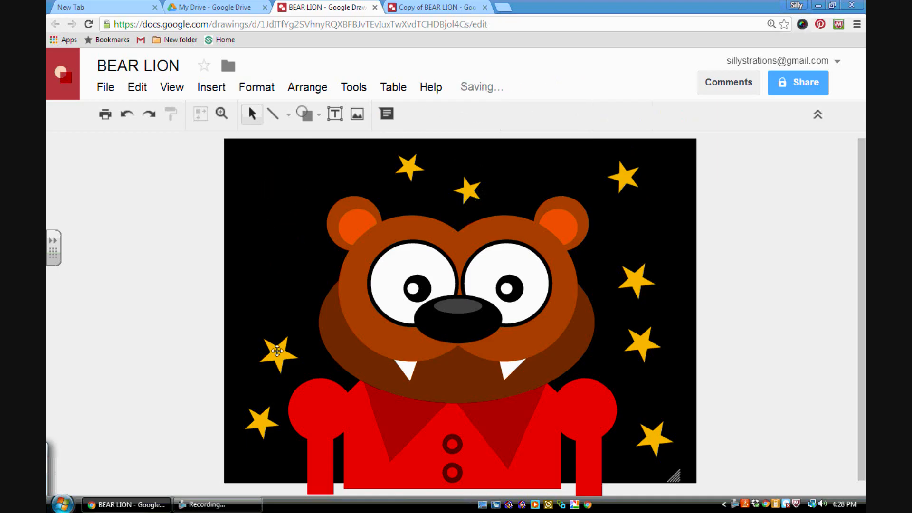
click(278, 353)
key(Delete)
click(270, 429)
key(Delete)
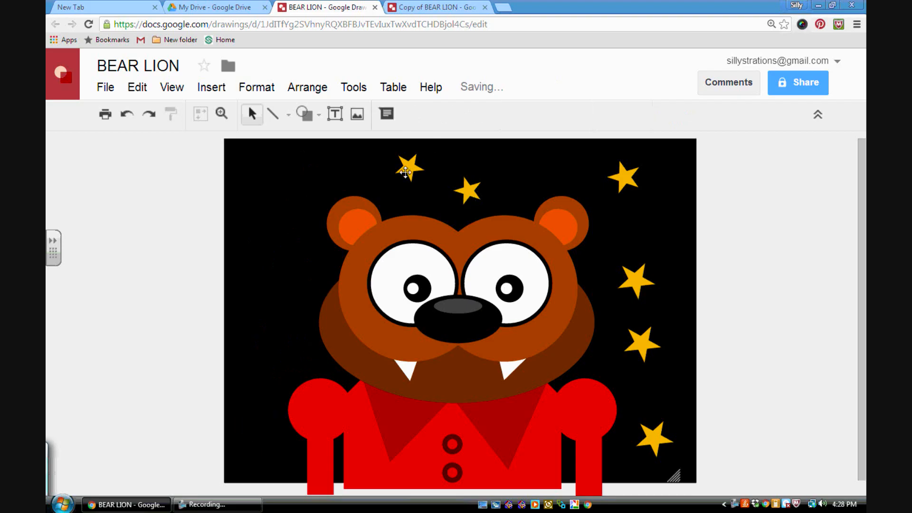
Delete the three stars across the top and the three down the right side of the background.
click(409, 168)
key(Delete)
click(467, 191)
key(Delete)
click(623, 177)
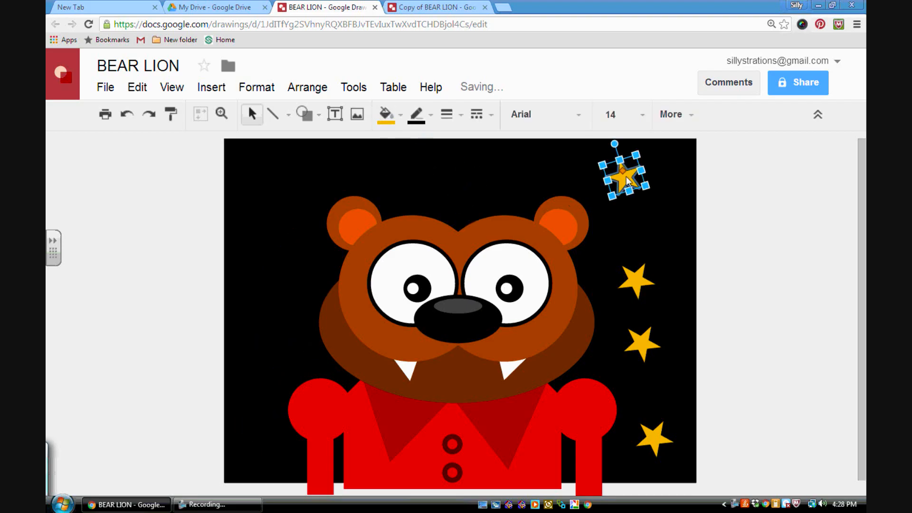
key(Delete)
click(637, 282)
key(Delete)
click(641, 344)
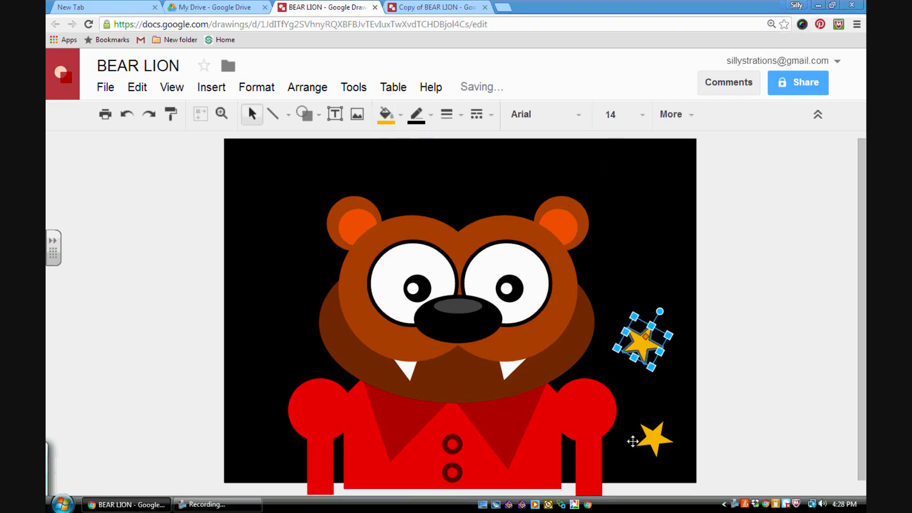
key(Delete)
click(655, 436)
key(Delete)
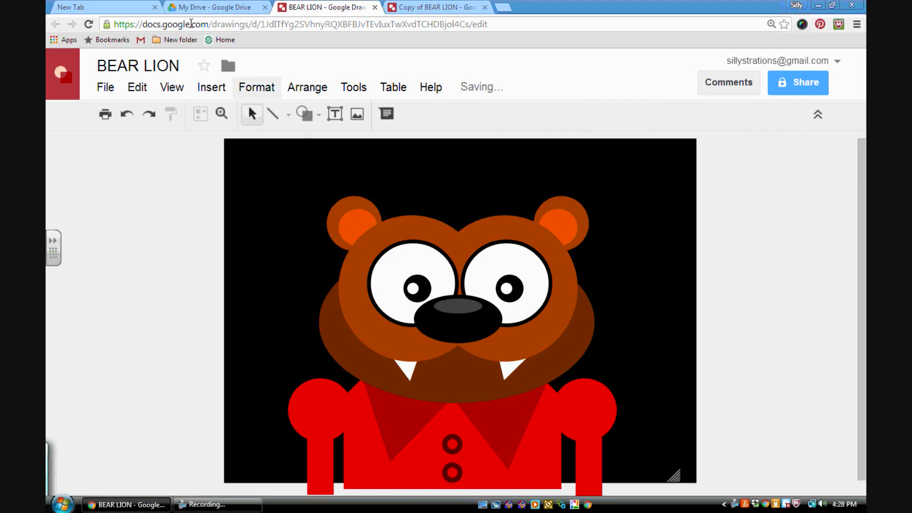
Insert word art reading "COOL things to DRAW.com".
click(316, 116)
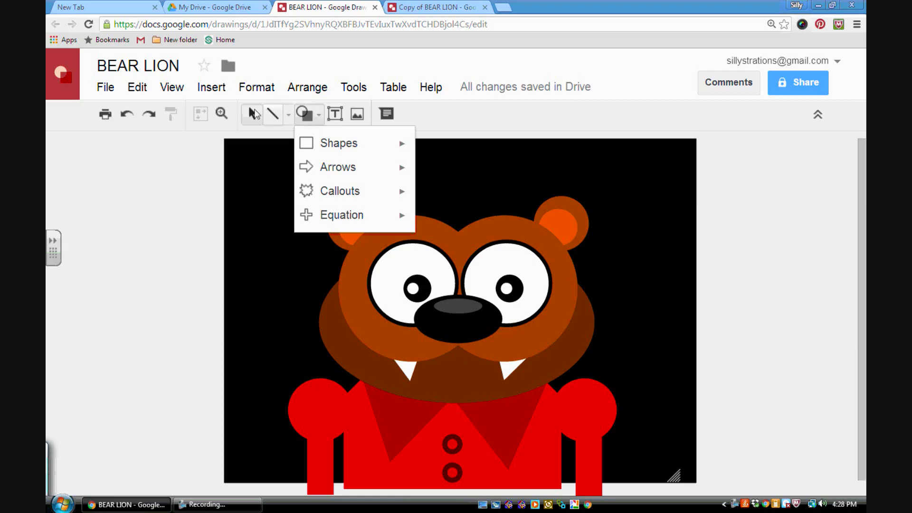
click(211, 87)
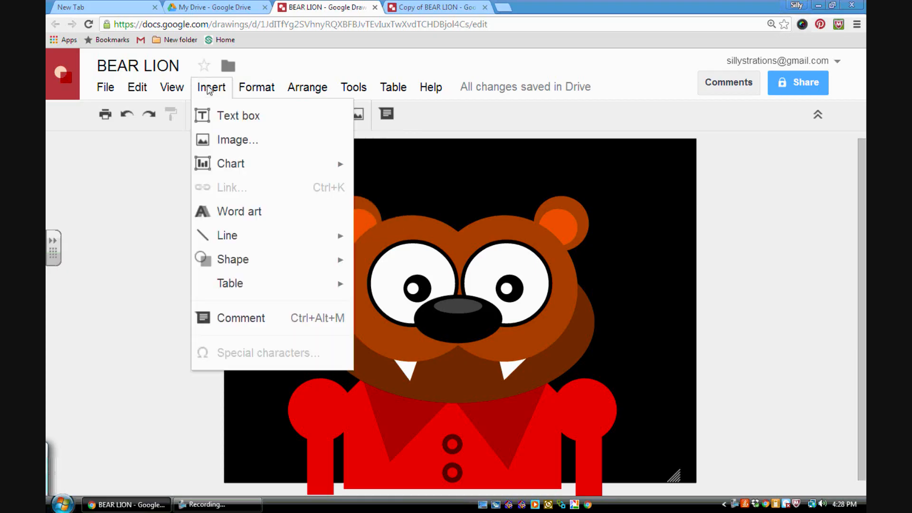
click(241, 214)
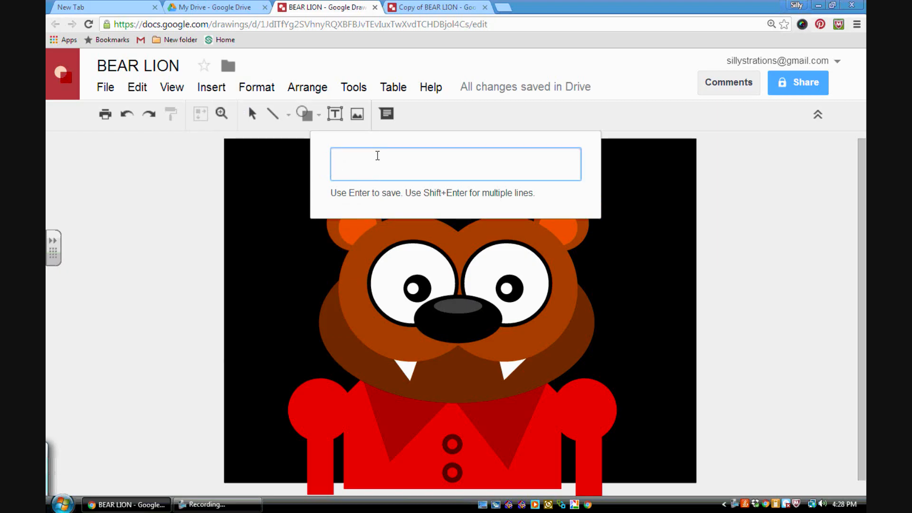
text(c)
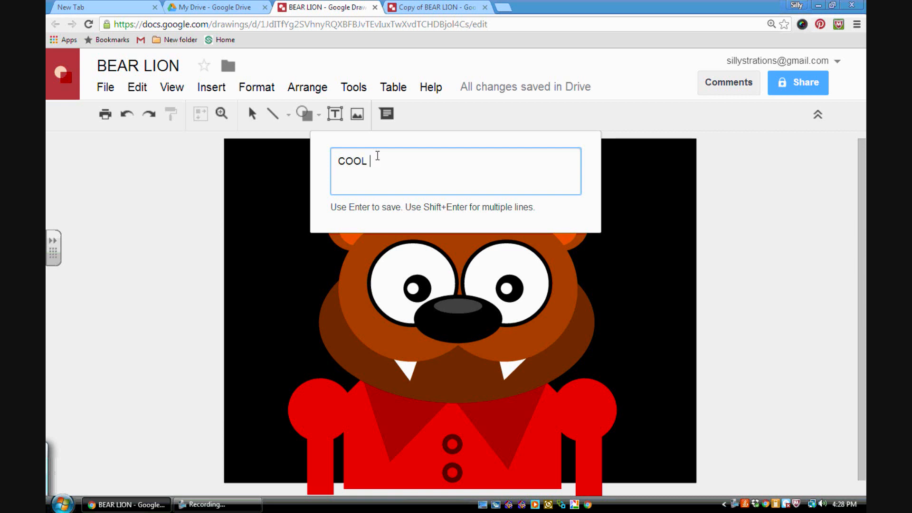
text(OOL)
key(Caps_Lock)
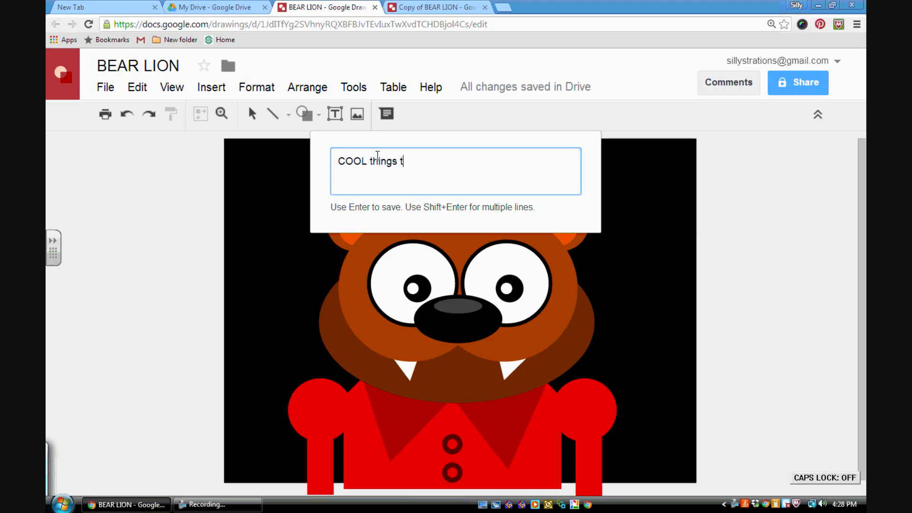
text(things to DRAW.com)
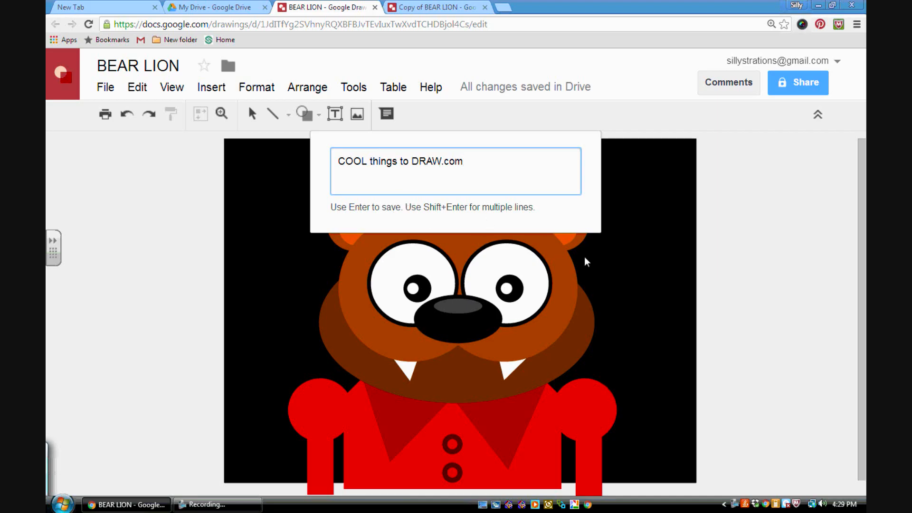
key(Return)
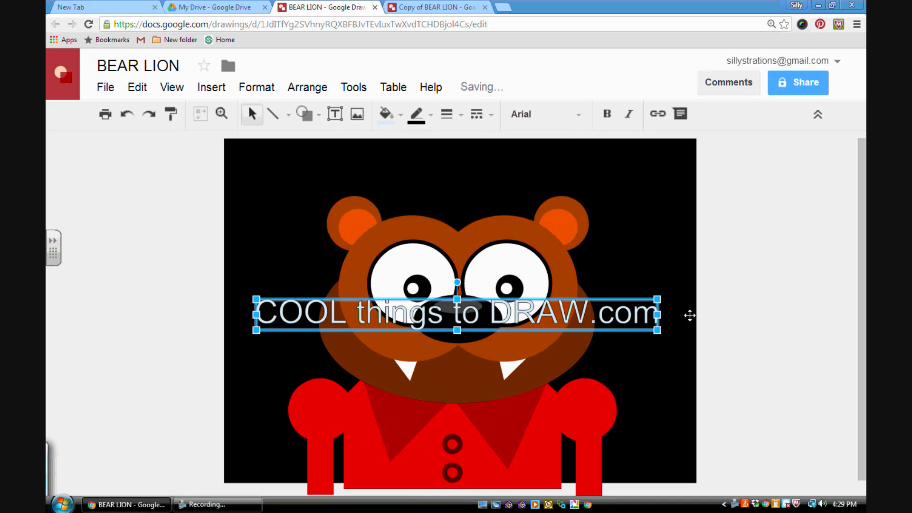
Move the word art above the bear's head and set its font to Comic Sans MS.
drag(474, 312, 484, 177)
double_click(488, 177)
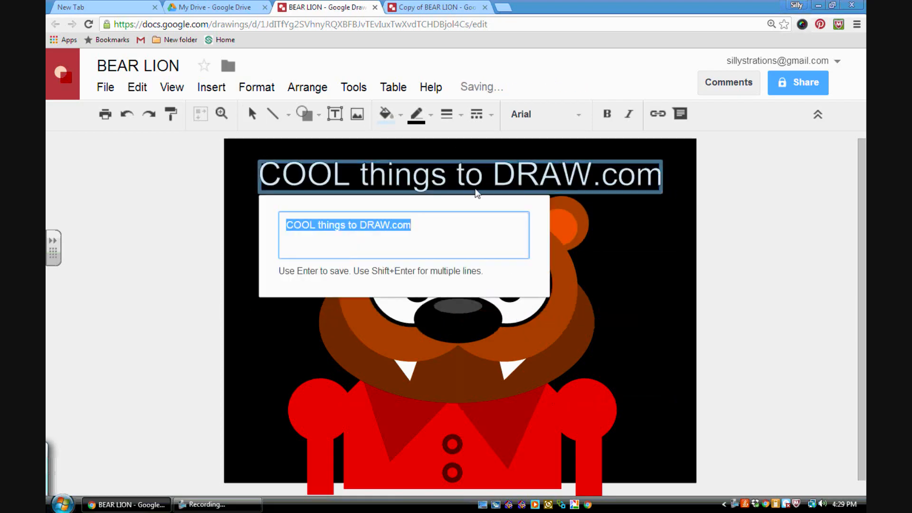
click(390, 177)
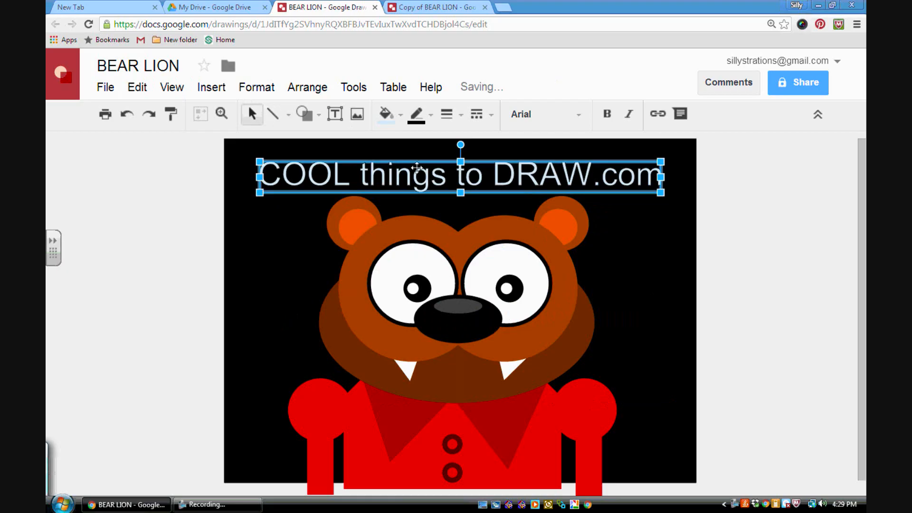
click(578, 121)
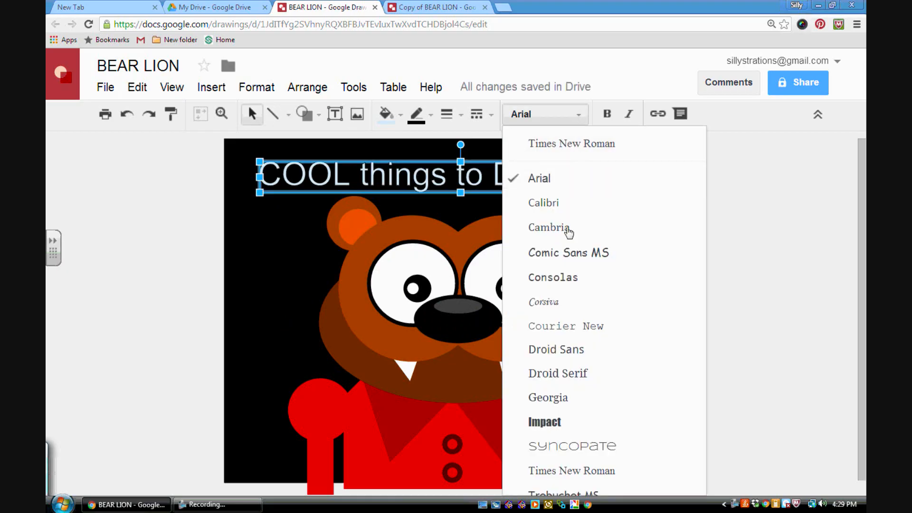
click(576, 252)
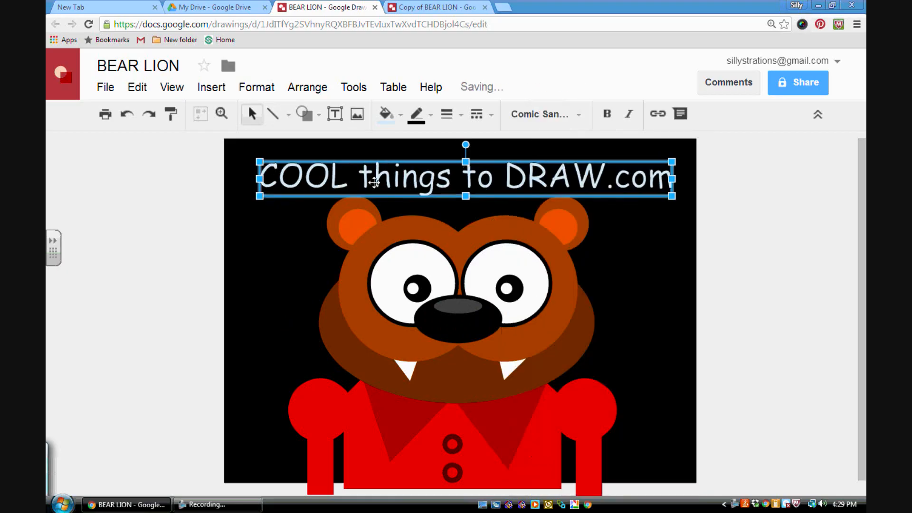
Try a red fill on the word art, then fill it with bright green.
click(387, 114)
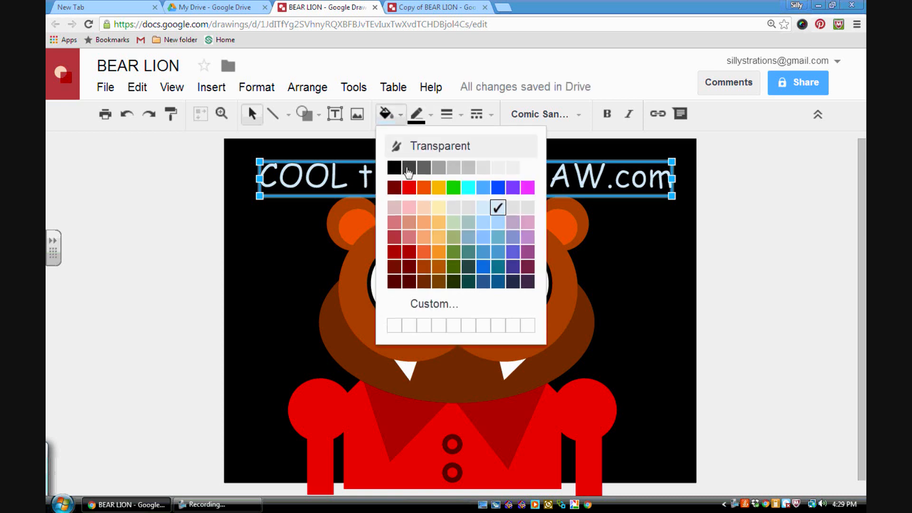
click(408, 187)
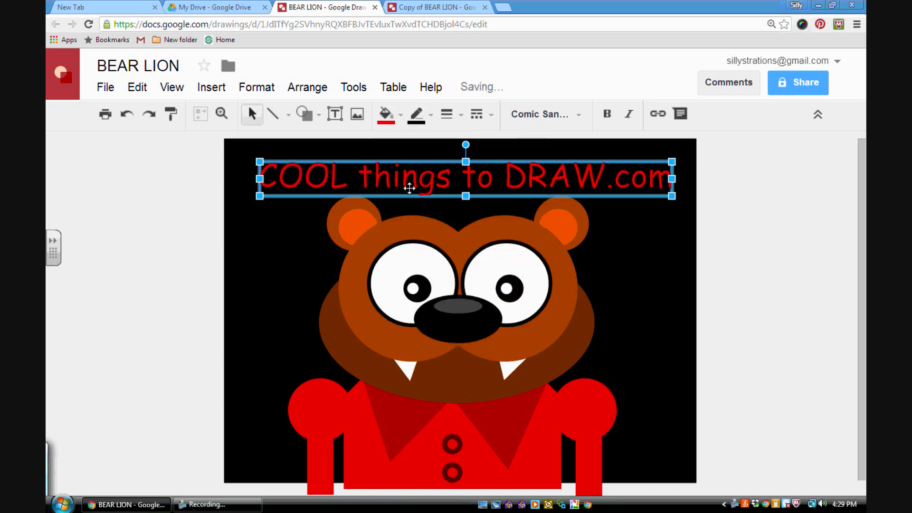
click(401, 117)
click(447, 186)
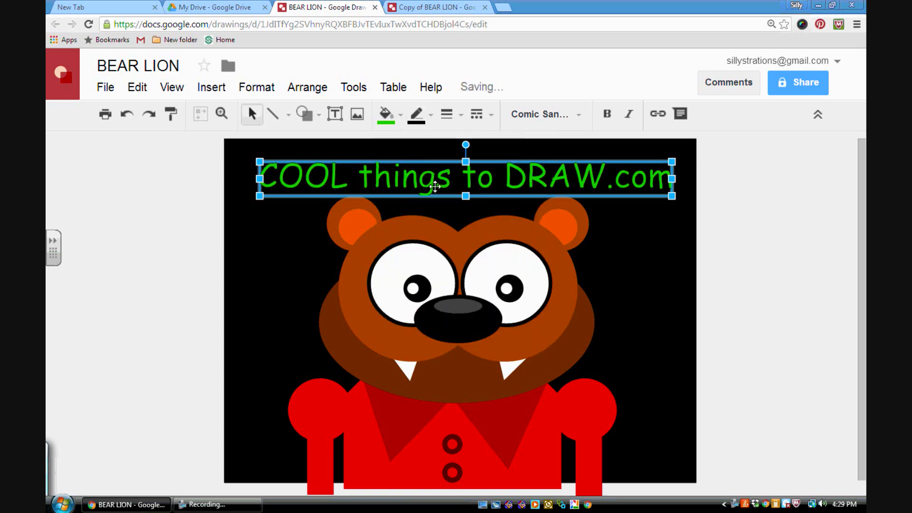
Adjust the green word art's position so it sits near the upper edge of the background, roughly centred above the head.
drag(431, 184, 415, 171)
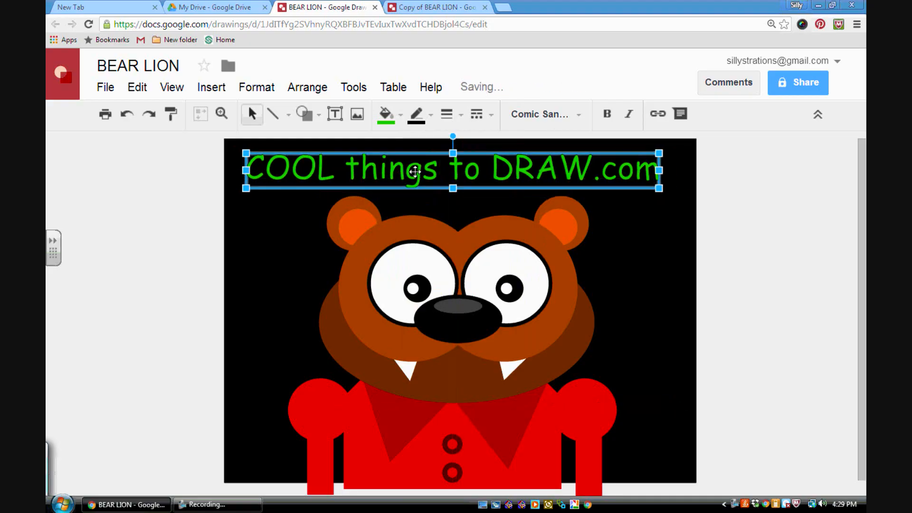
click(603, 225)
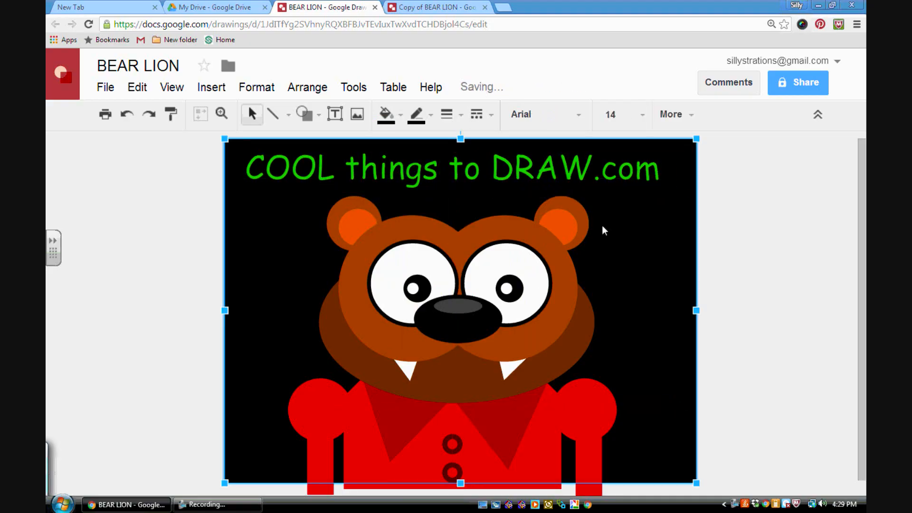
click(503, 179)
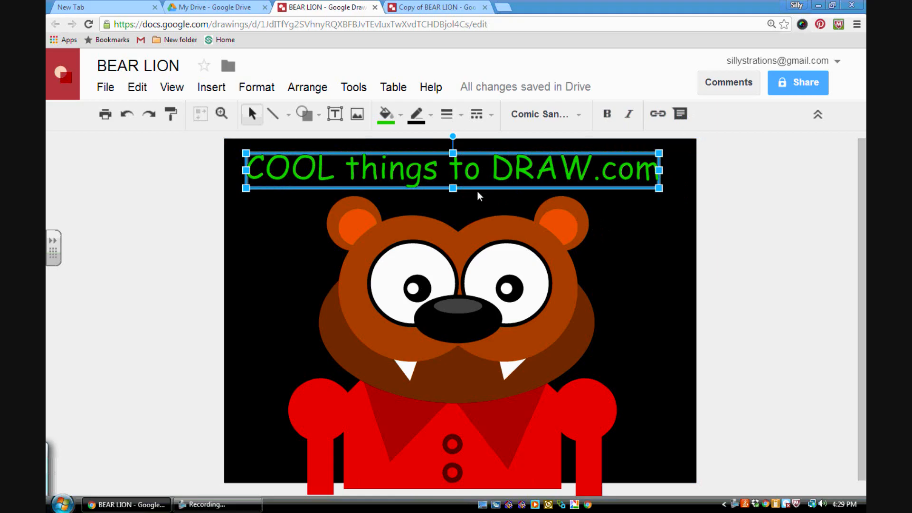
drag(475, 184, 483, 175)
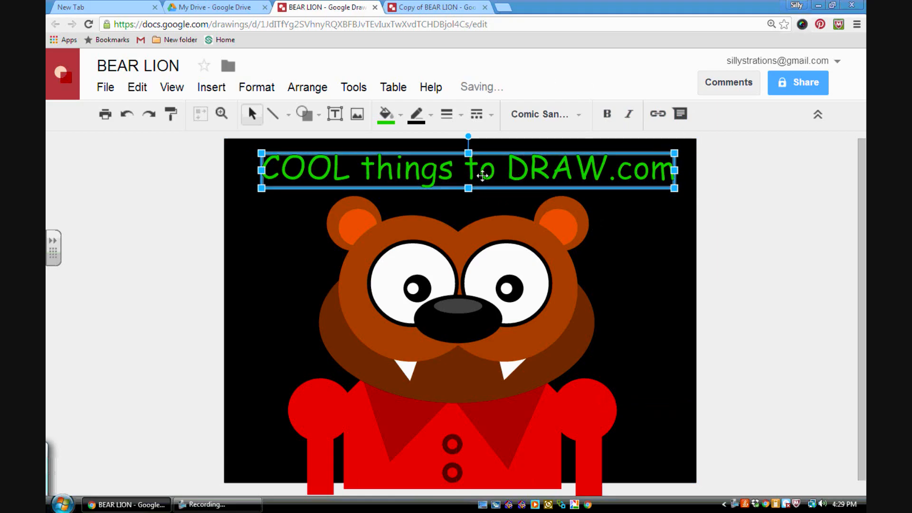
click(655, 263)
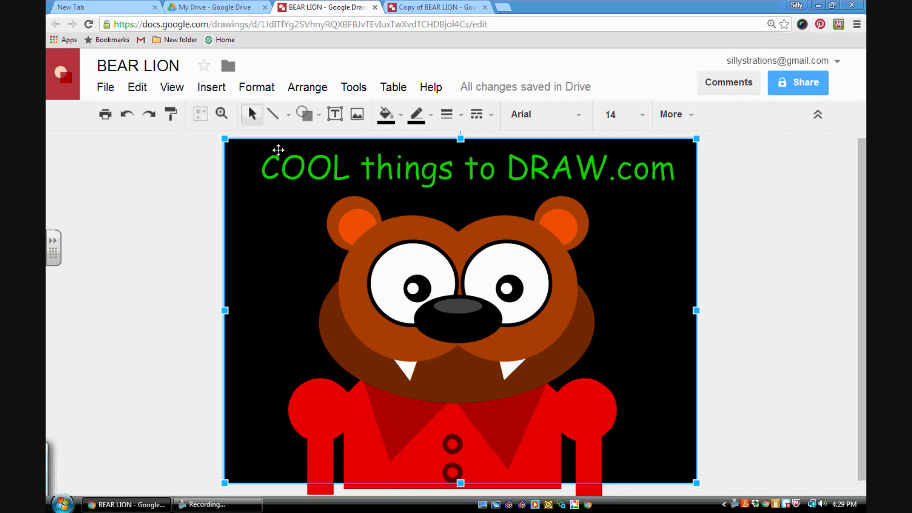
Download the drawing as a PNG image.
click(104, 90)
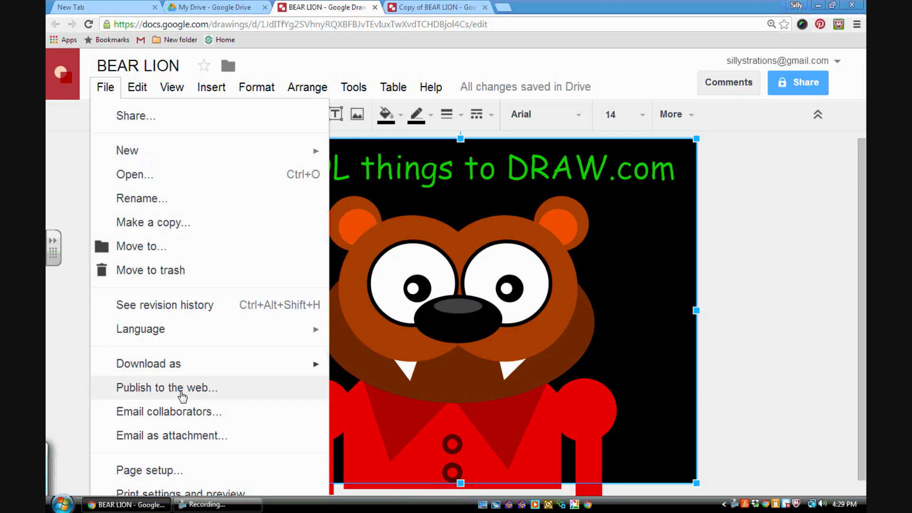
mouse_move(192, 377)
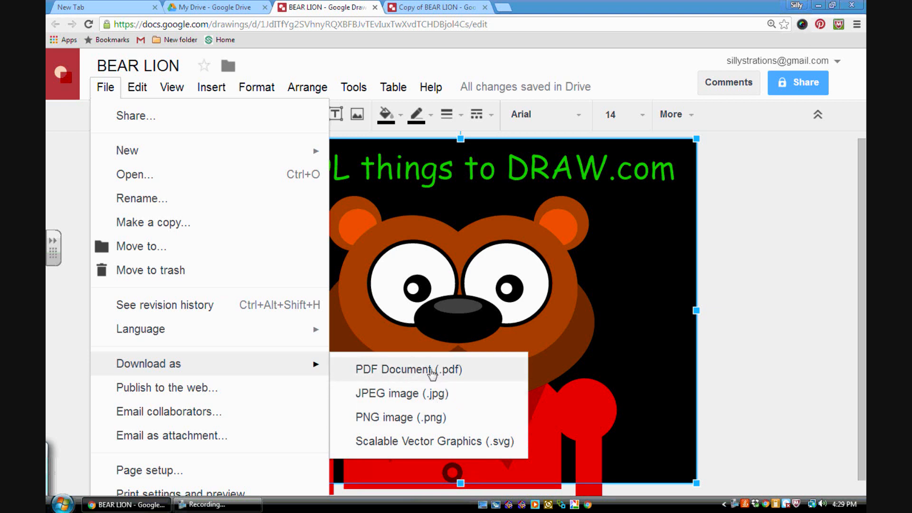
click(390, 418)
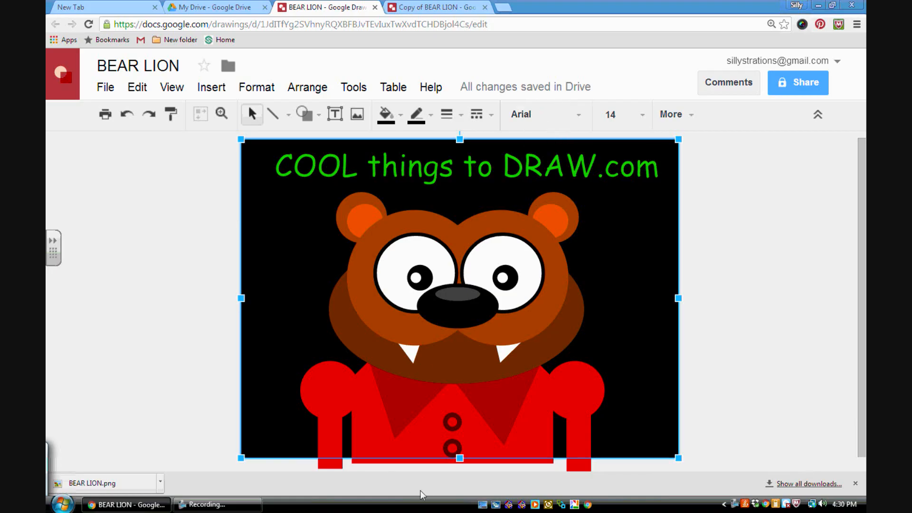
click(257, 502)
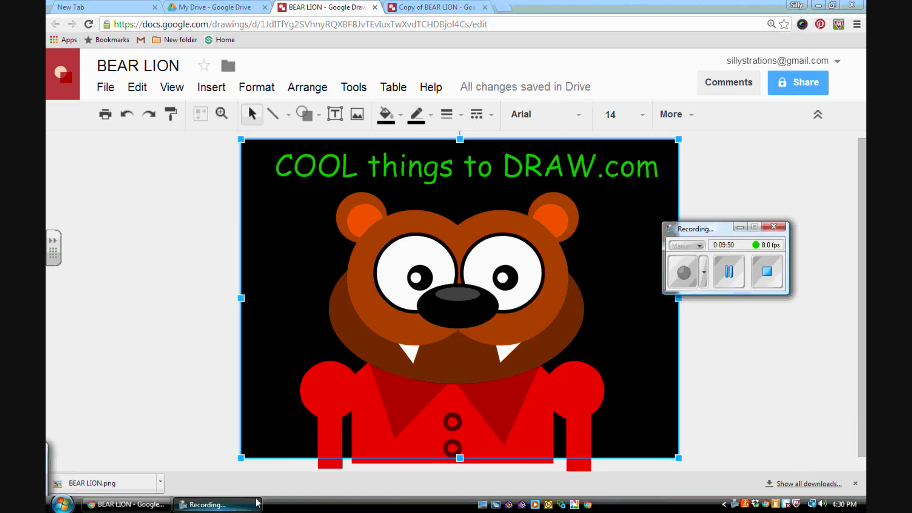
click(728, 271)
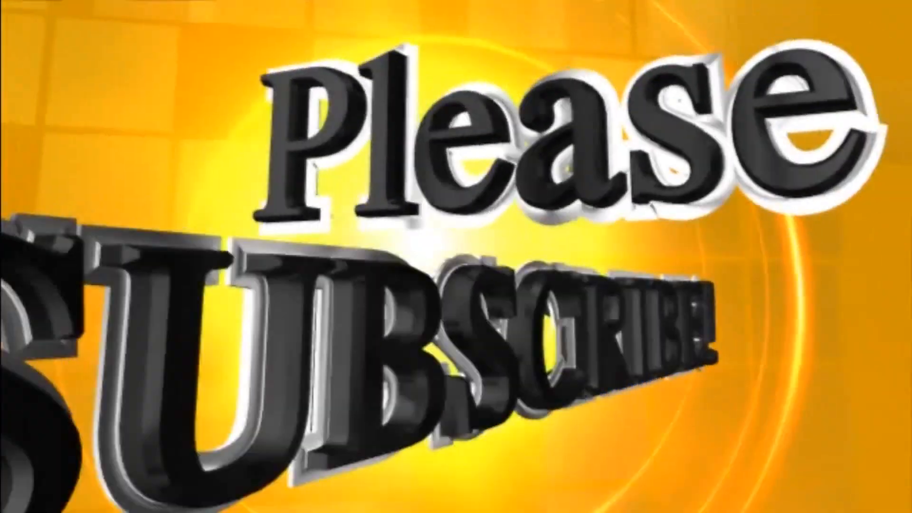